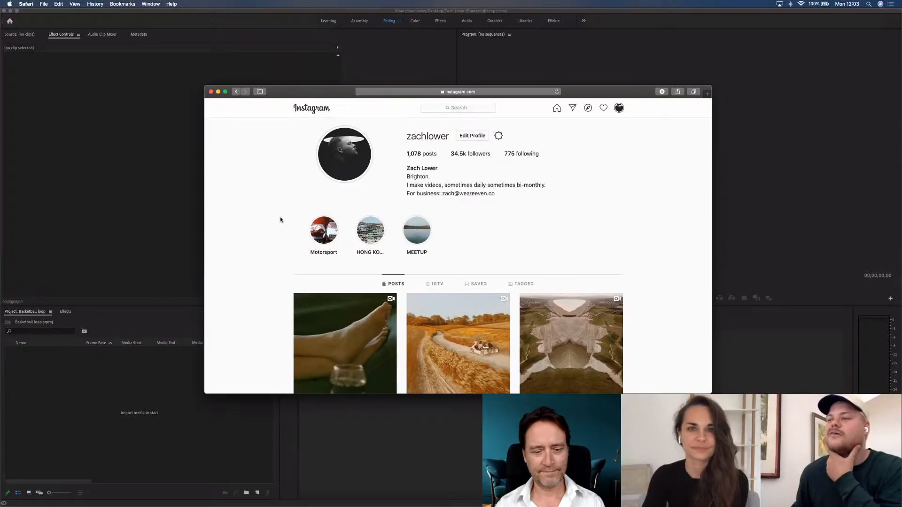
Look through the profile's post grid and watch the video of the man standing above reflections on the wet beach, then close it
{"action": "scroll", "coordinate": [264, 245], "scroll_direction": "down", "scroll_amount": 5}
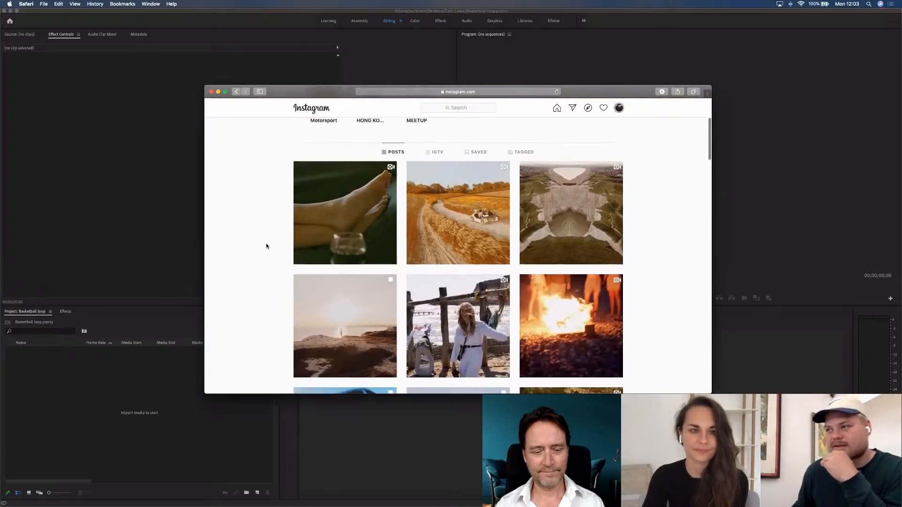
{"action": "scroll", "coordinate": [266, 245], "scroll_direction": "down", "scroll_amount": 3}
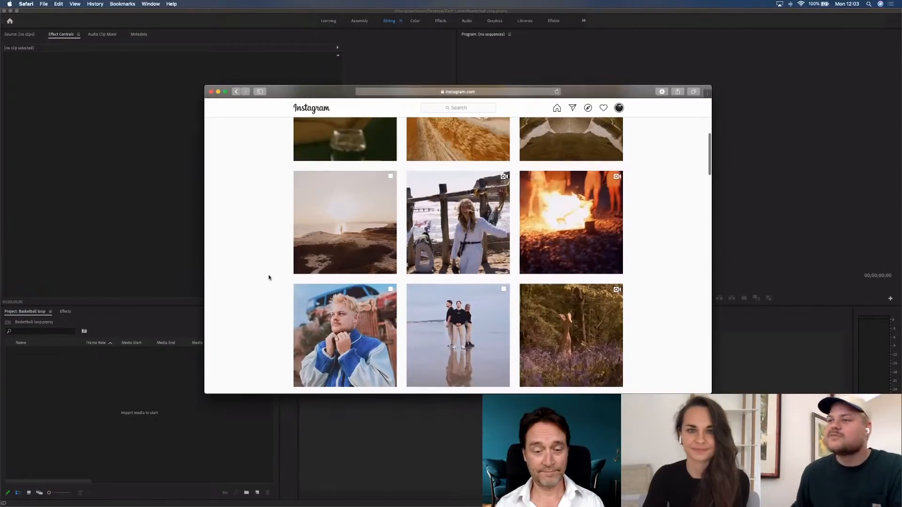
{"action": "scroll", "coordinate": [267, 277], "scroll_direction": "down", "scroll_amount": 2}
{"action": "scroll", "coordinate": [268, 280], "scroll_direction": "down", "scroll_amount": 7}
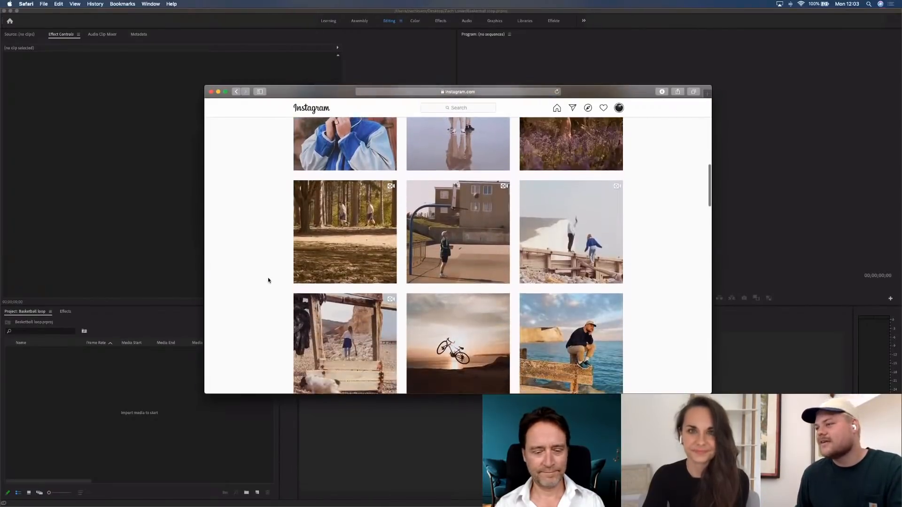
{"action": "scroll", "coordinate": [269, 280], "scroll_direction": "down", "scroll_amount": 7}
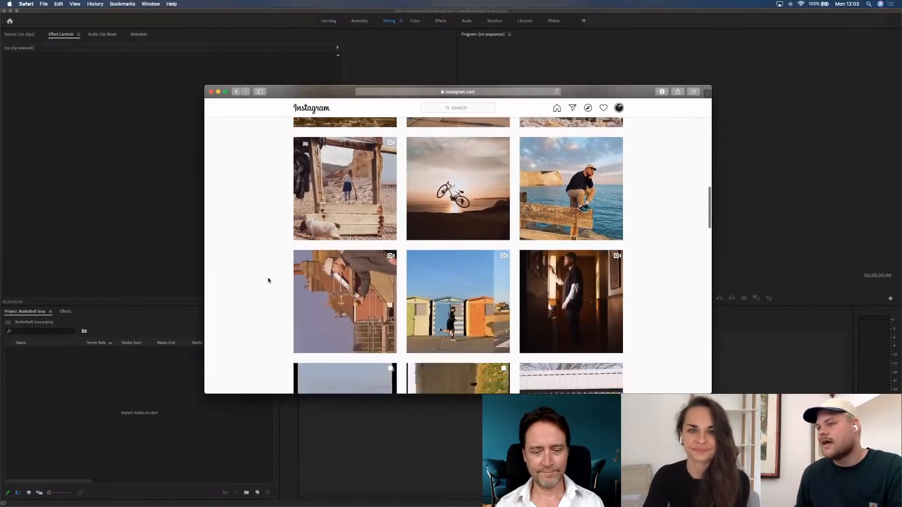
{"action": "scroll", "coordinate": [269, 281], "scroll_direction": "down", "scroll_amount": 4}
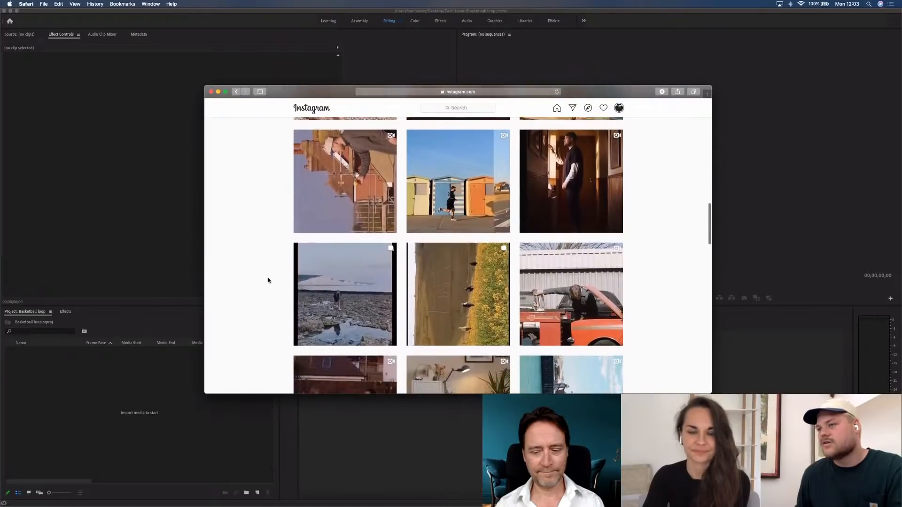
{"action": "scroll", "coordinate": [268, 280], "scroll_direction": "down", "scroll_amount": 6}
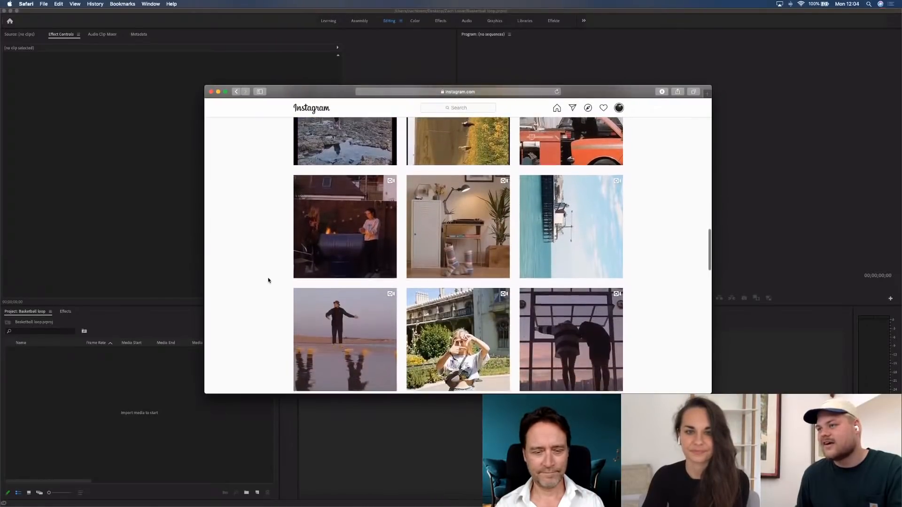
{"action": "scroll", "coordinate": [268, 281], "scroll_direction": "down", "scroll_amount": 2}
{"action": "scroll", "coordinate": [268, 281], "scroll_direction": "down", "scroll_amount": 1}
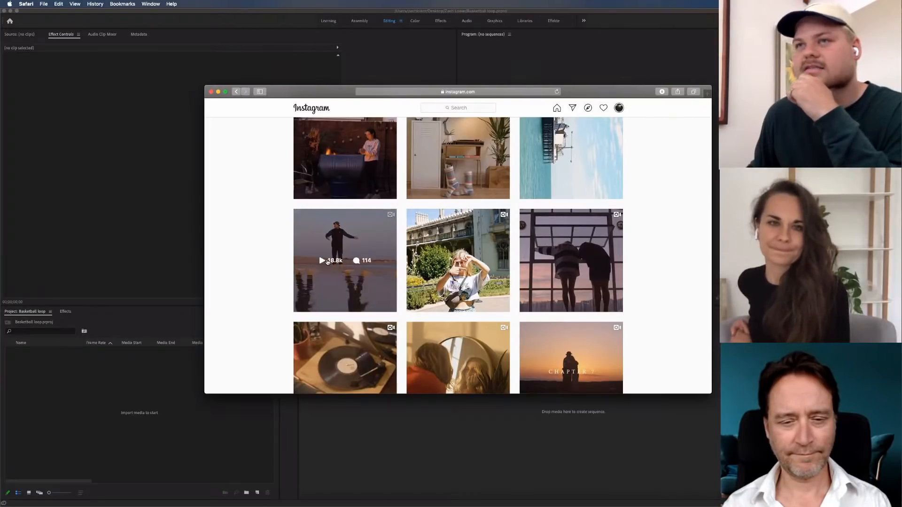
{"action": "left_click", "coordinate": [361, 282]}
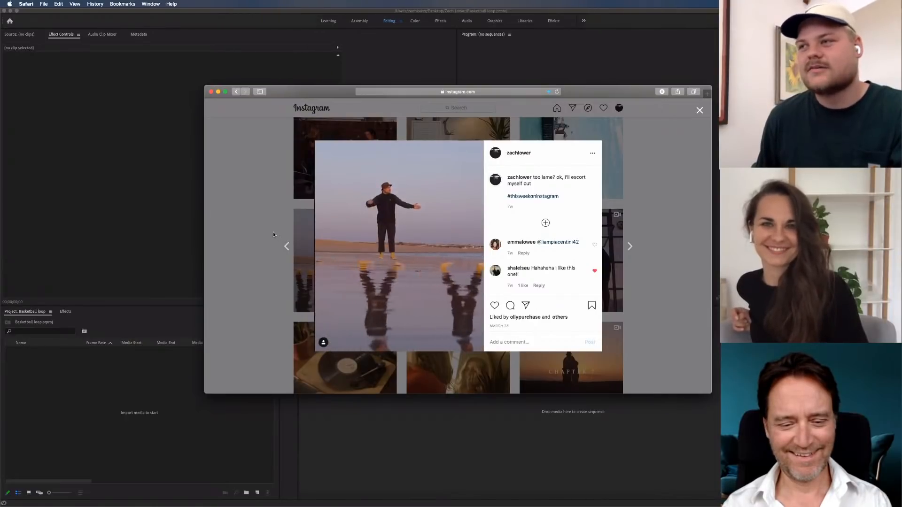
{"action": "left_click", "coordinate": [274, 223]}
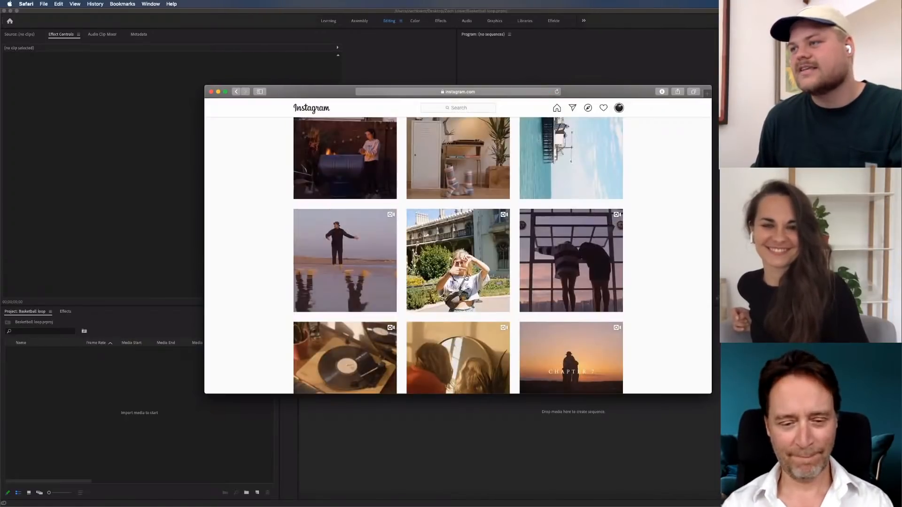
Find the basketball hoop video among the more recent posts, play it and close the post
{"action": "scroll", "coordinate": [470, 276], "scroll_direction": "up", "scroll_amount": 20}
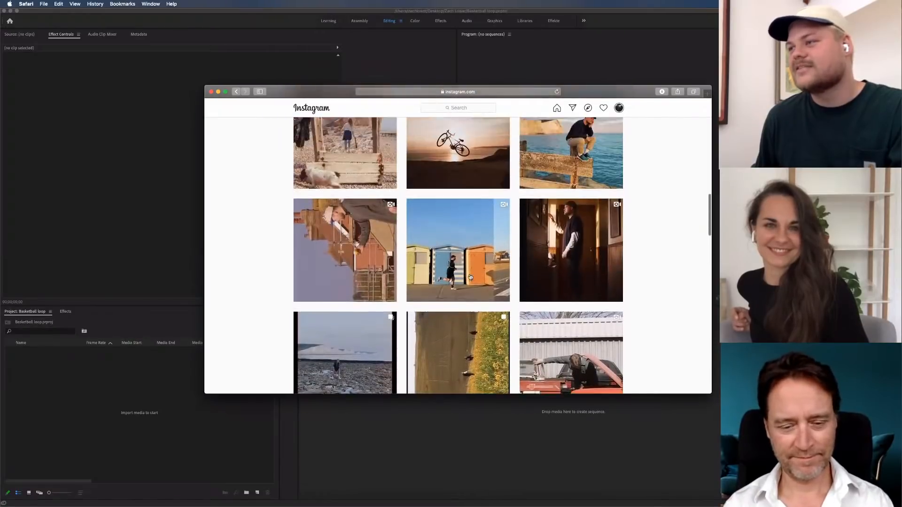
{"action": "scroll", "coordinate": [469, 276], "scroll_direction": "down", "scroll_amount": 2}
{"action": "scroll", "coordinate": [471, 273], "scroll_direction": "up", "scroll_amount": 8}
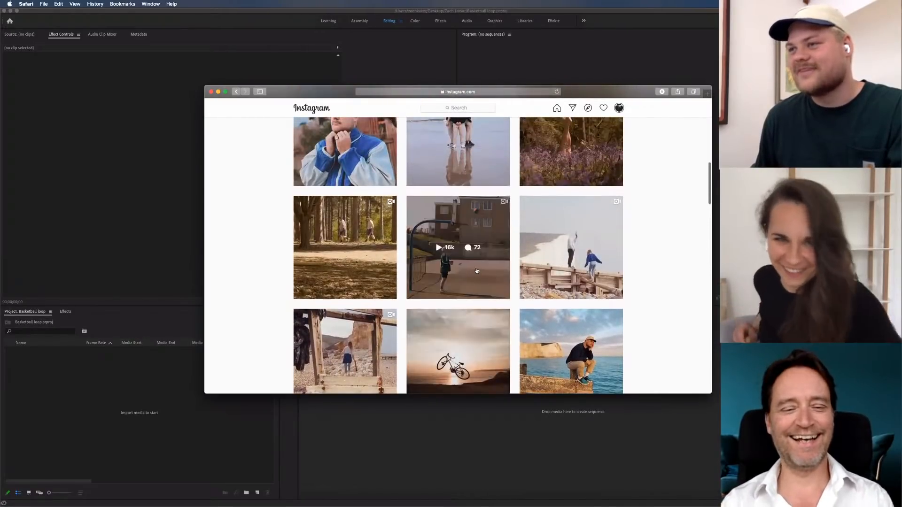
{"action": "left_click", "coordinate": [475, 268]}
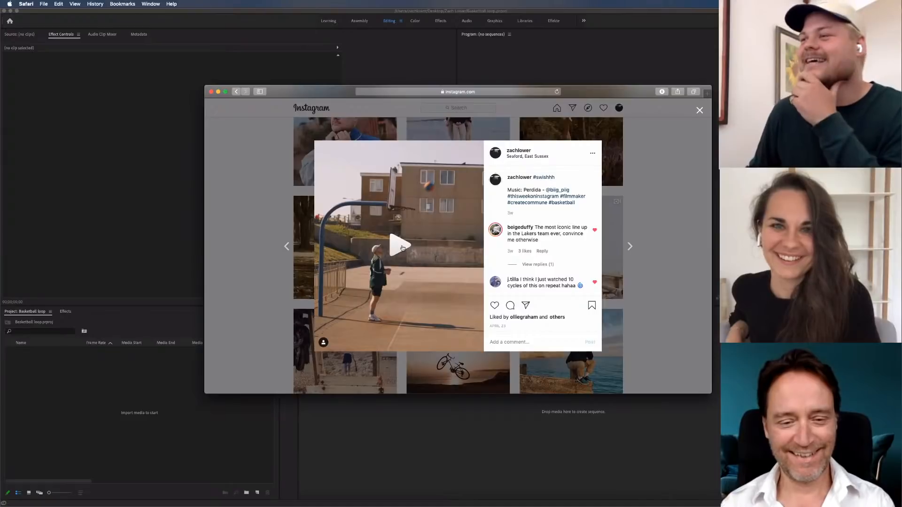
{"action": "left_click", "coordinate": [403, 248]}
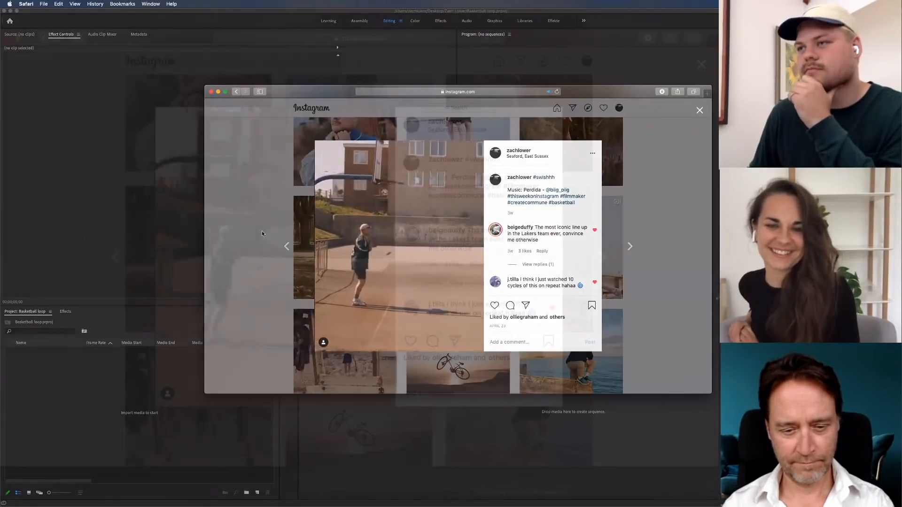
{"action": "left_click", "coordinate": [260, 233]}
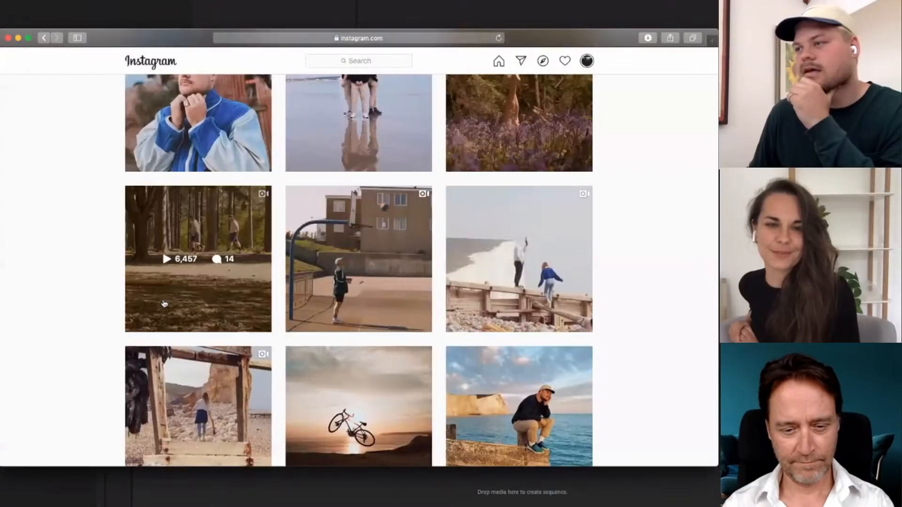
Find the older BMX skatepark loop video in the post grid, play it and close the post
{"action": "scroll", "coordinate": [116, 282], "scroll_direction": "down", "scroll_amount": 15}
{"action": "scroll", "coordinate": [115, 293], "scroll_direction": "down", "scroll_amount": 12}
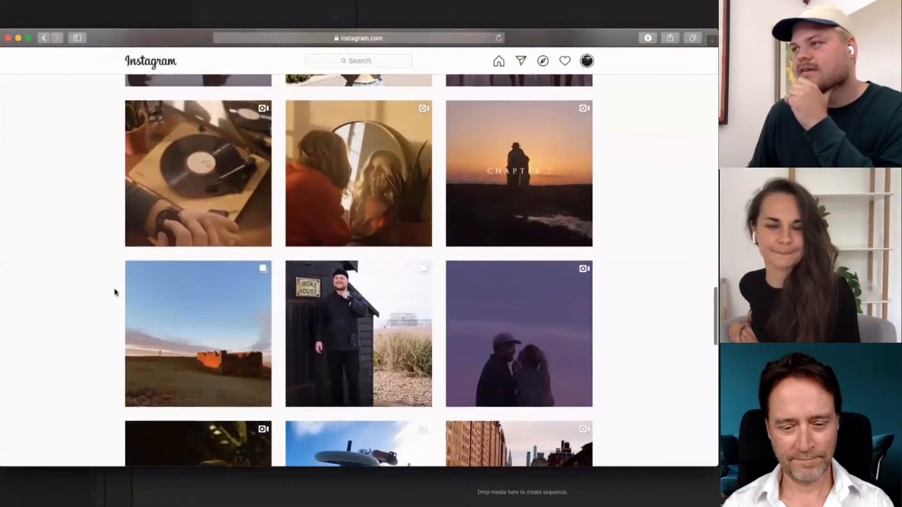
{"action": "scroll", "coordinate": [115, 293], "scroll_direction": "down", "scroll_amount": 7}
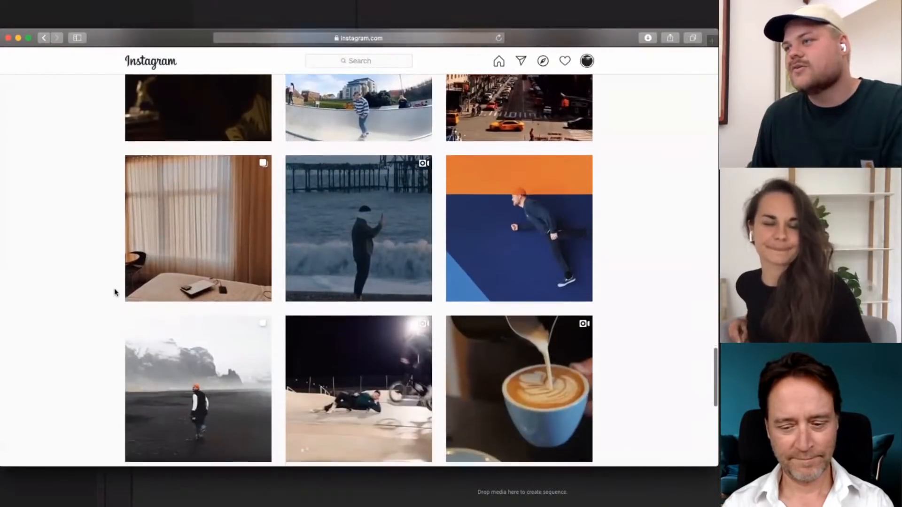
{"action": "scroll", "coordinate": [114, 292], "scroll_direction": "down", "scroll_amount": 13}
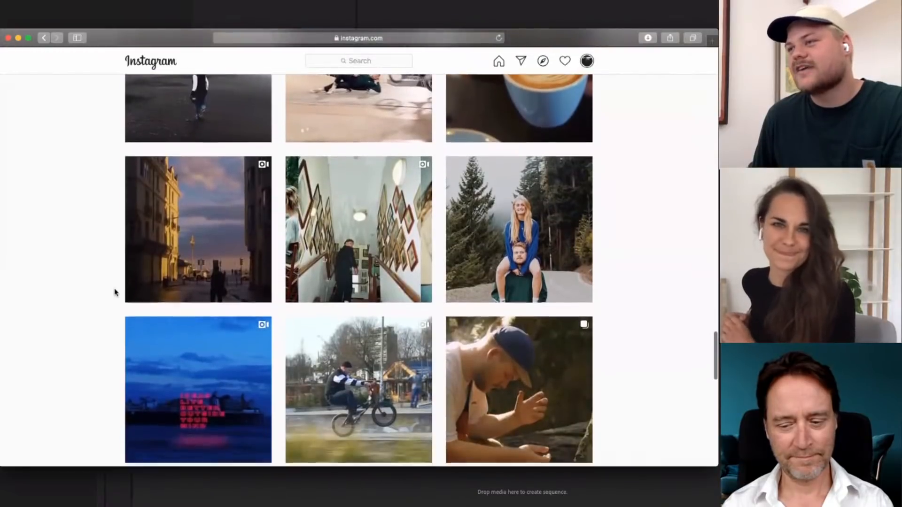
{"action": "scroll", "coordinate": [115, 291], "scroll_direction": "down", "scroll_amount": 18}
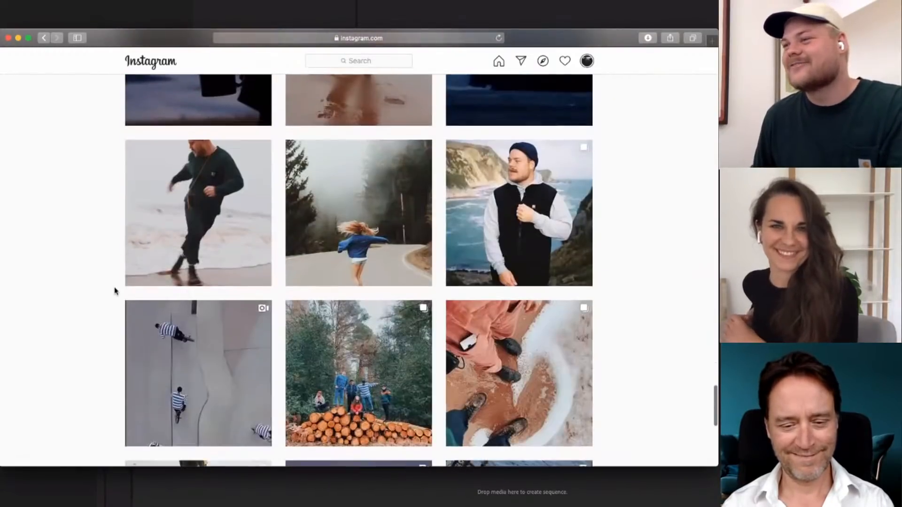
{"action": "scroll", "coordinate": [115, 291], "scroll_direction": "down", "scroll_amount": 15}
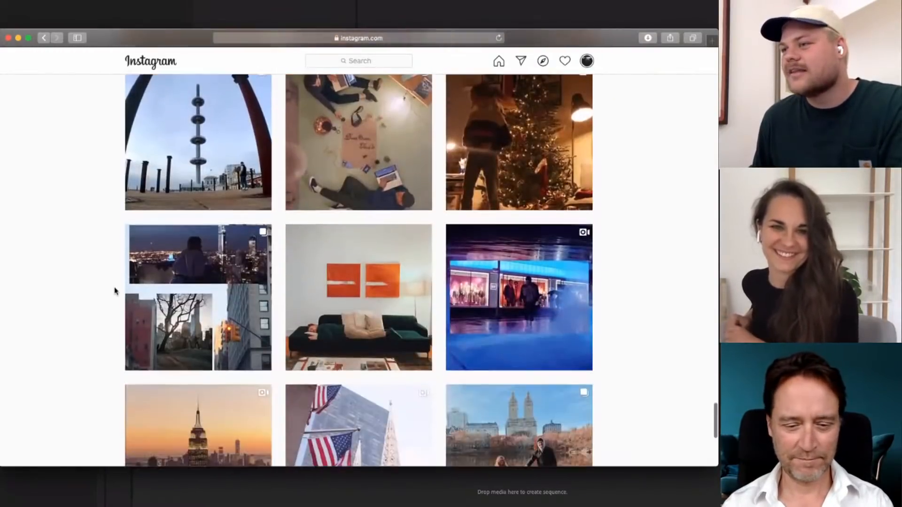
{"action": "scroll", "coordinate": [115, 291], "scroll_direction": "down", "scroll_amount": 11}
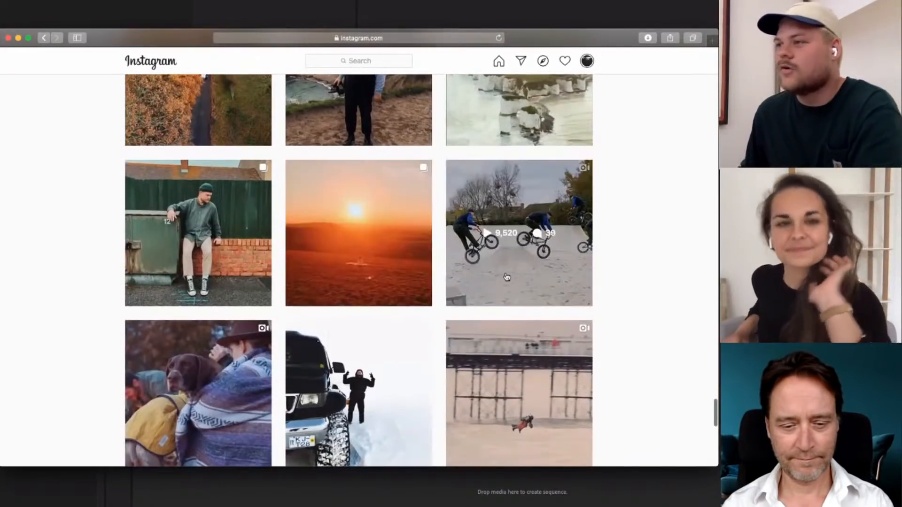
{"action": "left_click", "coordinate": [517, 268]}
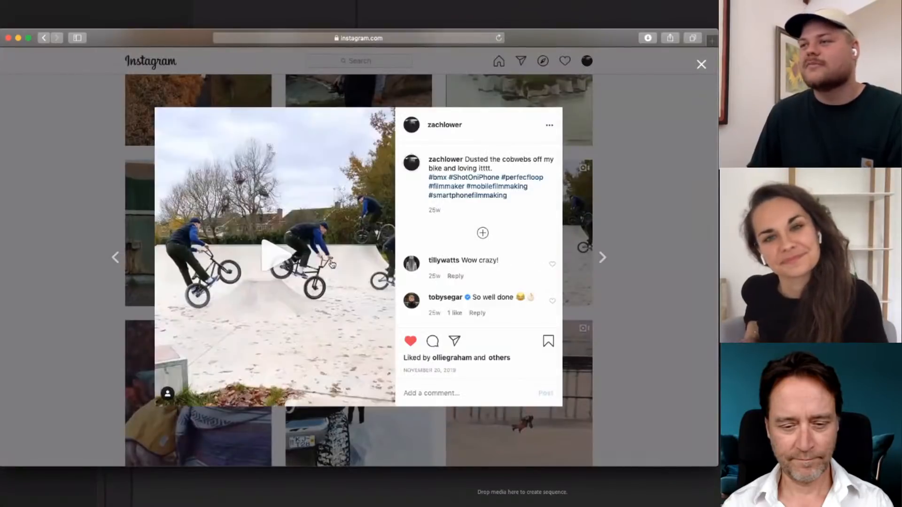
{"action": "left_click", "coordinate": [271, 259]}
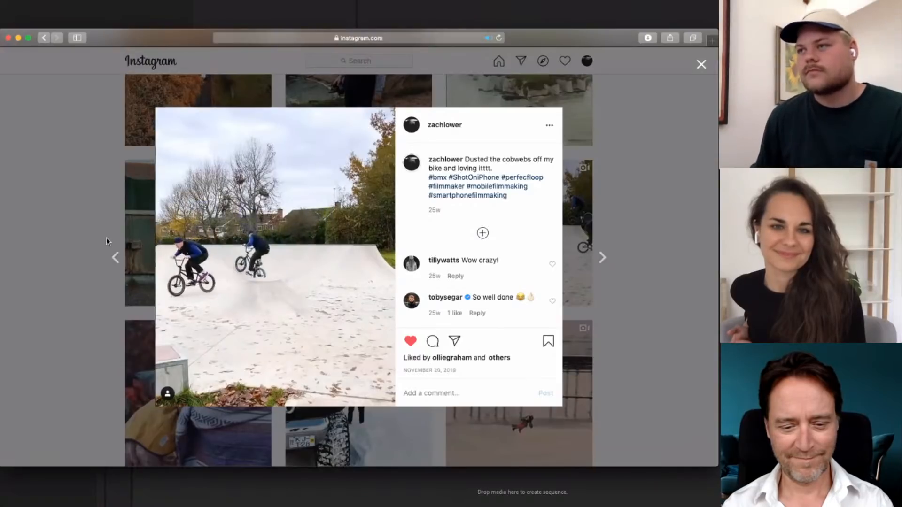
{"action": "left_click", "coordinate": [115, 205]}
Return to the profile header and the newest posts
{"action": "scroll", "coordinate": [101, 246], "scroll_direction": "up", "scroll_amount": 5}
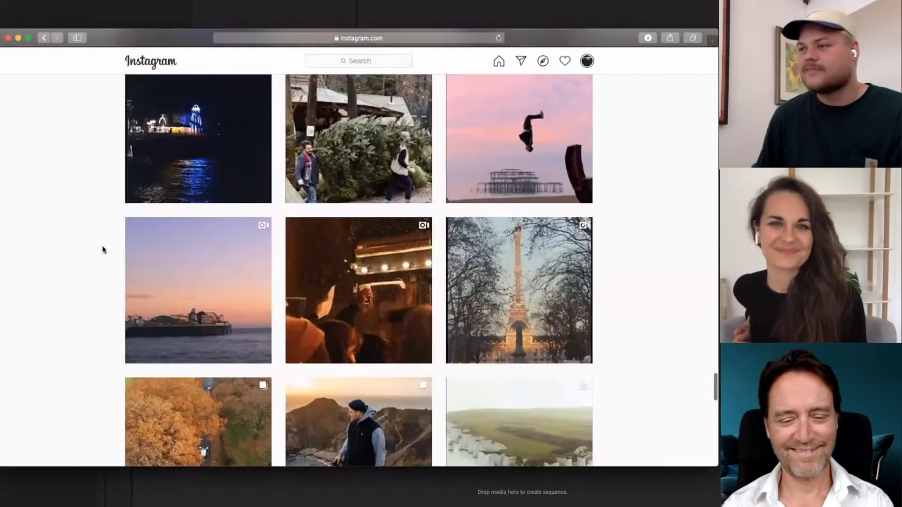
{"action": "scroll", "coordinate": [104, 250], "scroll_direction": "up", "scroll_amount": 20}
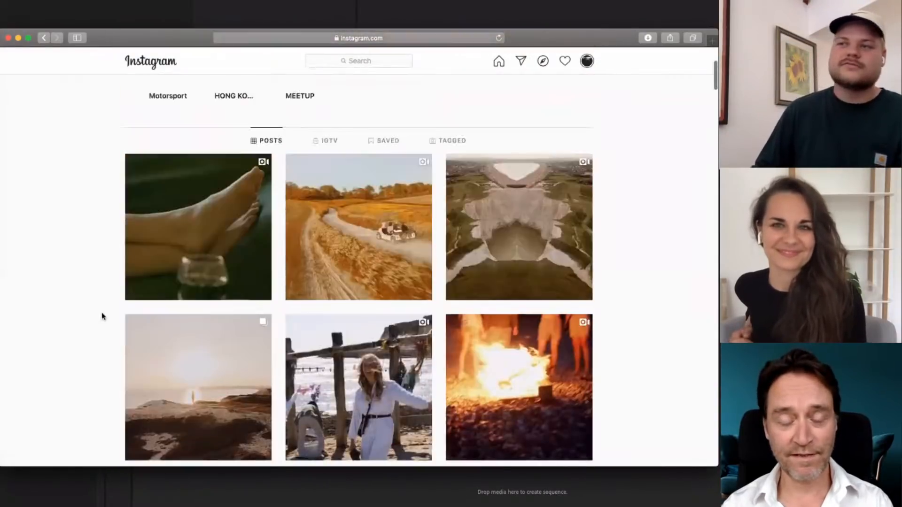
{"action": "scroll", "coordinate": [104, 311], "scroll_direction": "up", "scroll_amount": 3}
{"action": "scroll", "coordinate": [100, 307], "scroll_direction": "down", "scroll_amount": 2}
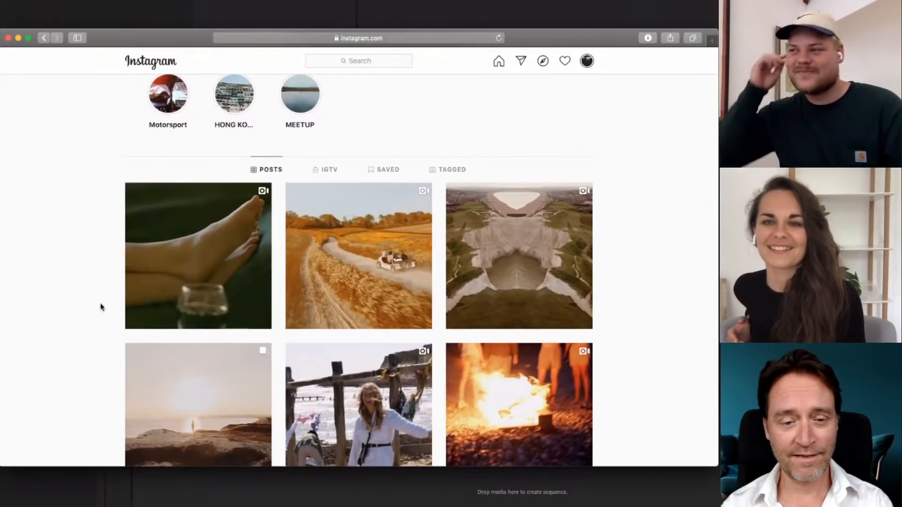
{"action": "scroll", "coordinate": [101, 307], "scroll_direction": "down", "scroll_amount": 10}
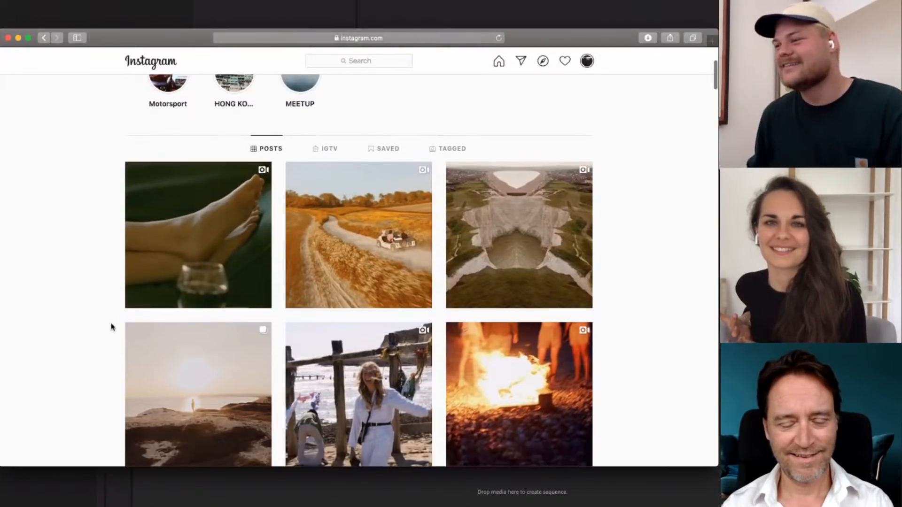
{"action": "scroll", "coordinate": [87, 316], "scroll_direction": "up", "scroll_amount": 5}
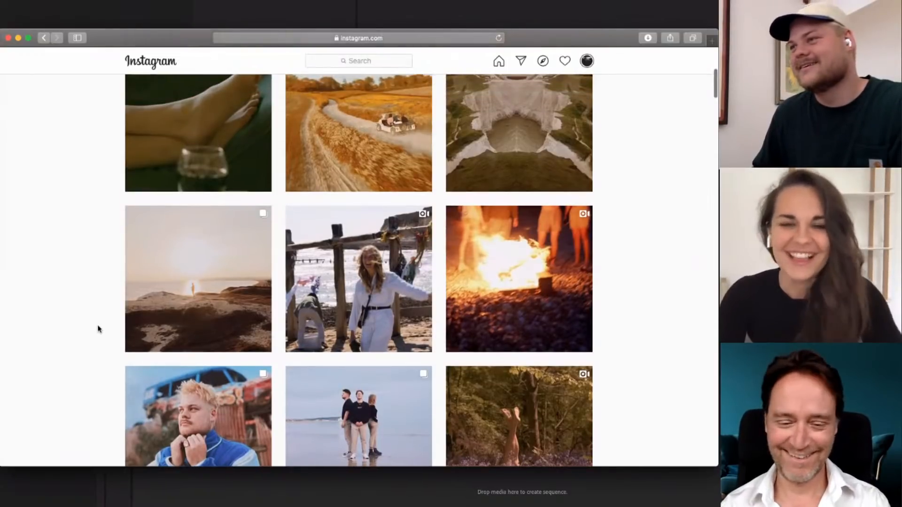
{"action": "scroll", "coordinate": [99, 328], "scroll_direction": "up", "scroll_amount": 6}
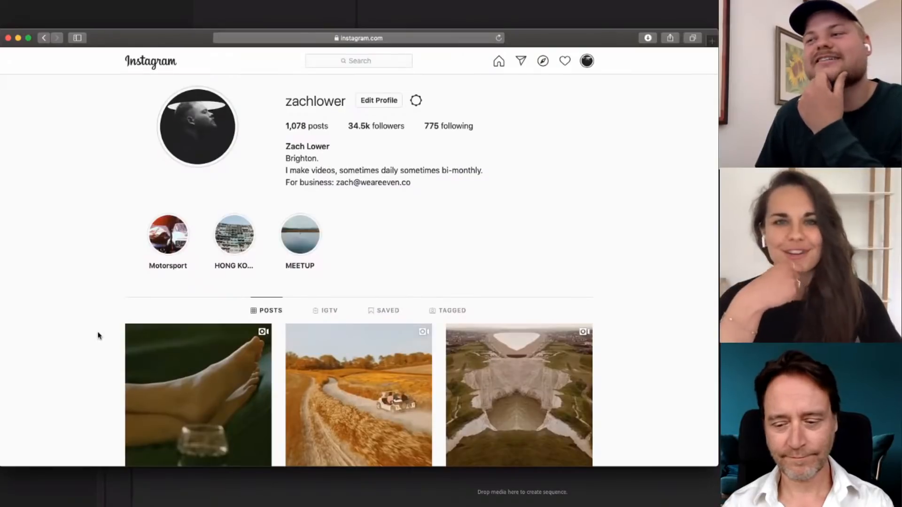
Look through the profile's post grid from the newest posts to the older BMX video and back to the basketball hoop post
{"action": "scroll", "coordinate": [98, 336], "scroll_direction": "down", "scroll_amount": 3}
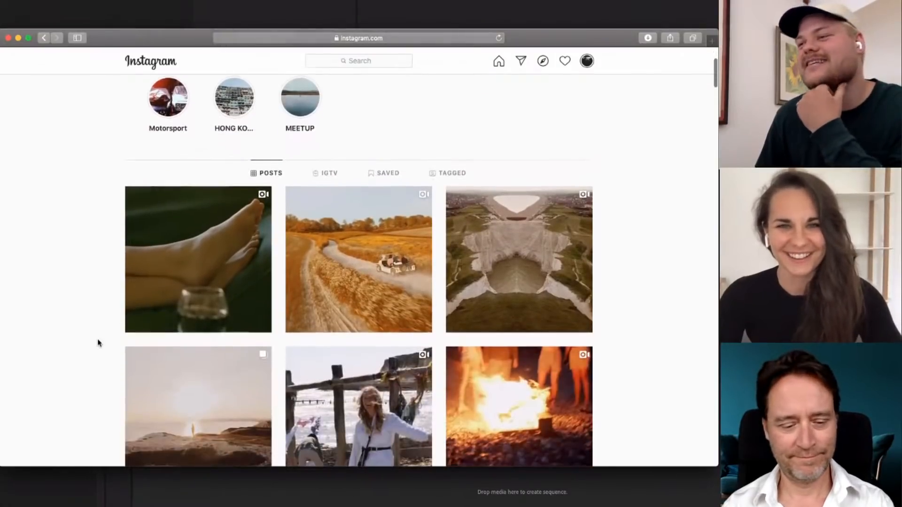
{"action": "scroll", "coordinate": [89, 339], "scroll_direction": "down", "scroll_amount": 5}
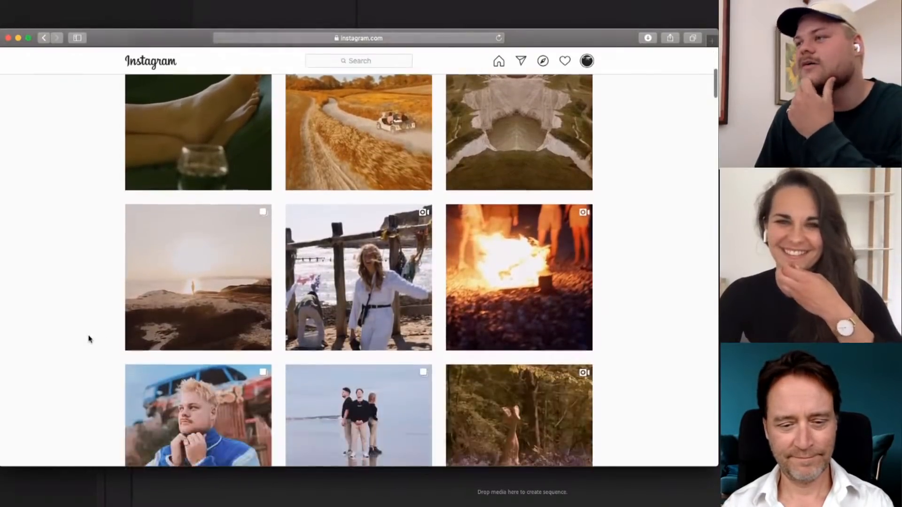
{"action": "scroll", "coordinate": [89, 338], "scroll_direction": "down", "scroll_amount": 1}
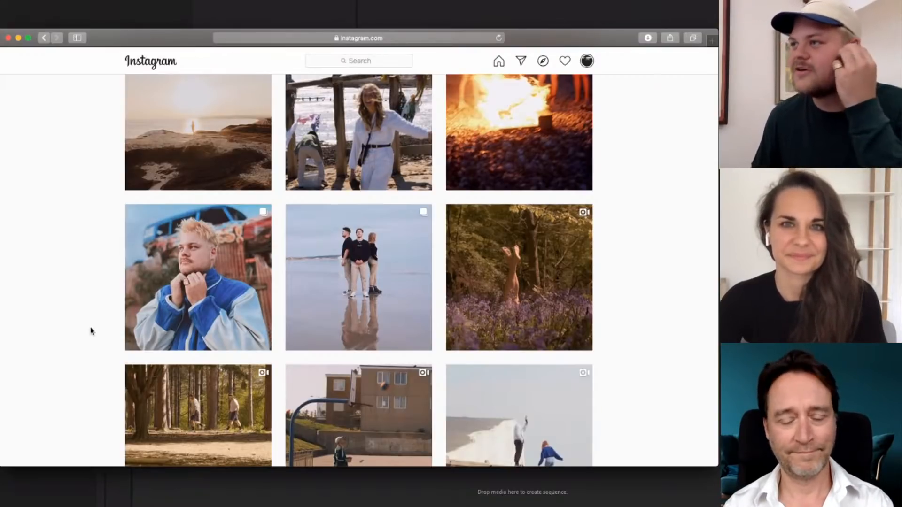
{"action": "scroll", "coordinate": [84, 324], "scroll_direction": "down", "scroll_amount": 5}
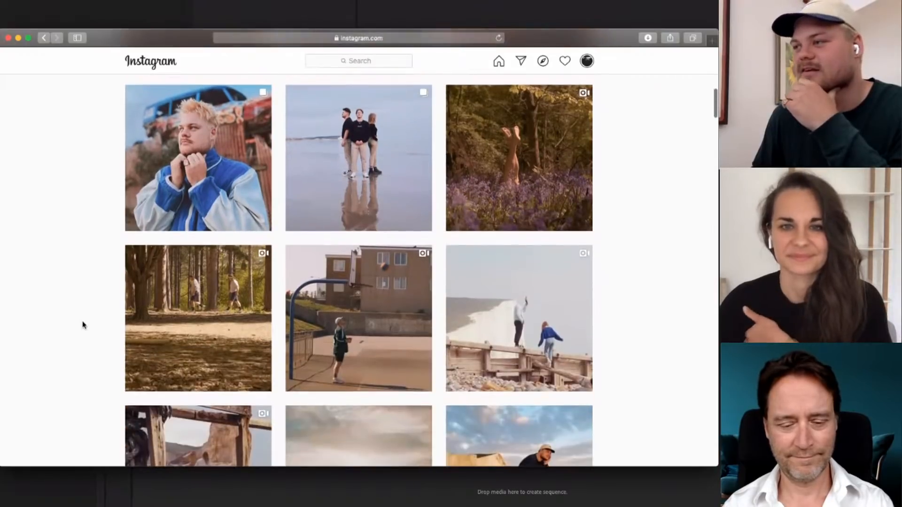
{"action": "scroll", "coordinate": [83, 324], "scroll_direction": "down", "scroll_amount": 15}
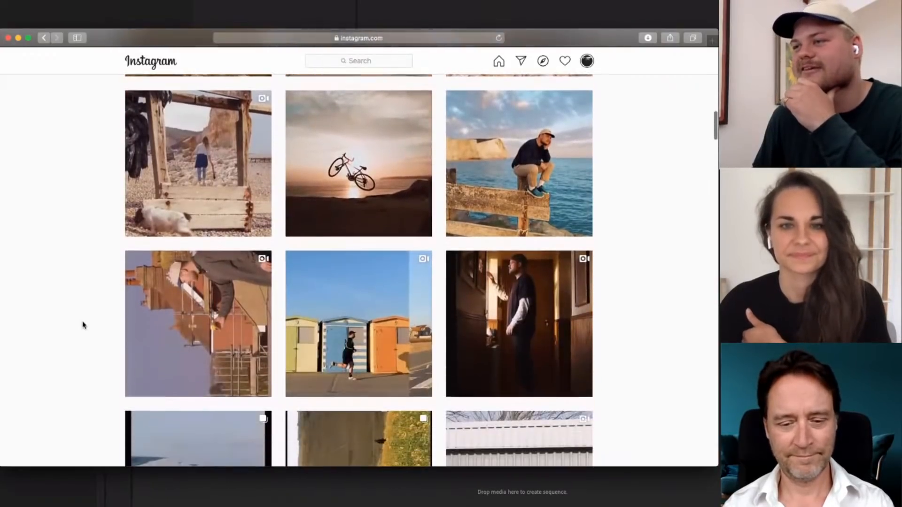
{"action": "scroll", "coordinate": [83, 324], "scroll_direction": "down", "scroll_amount": 9}
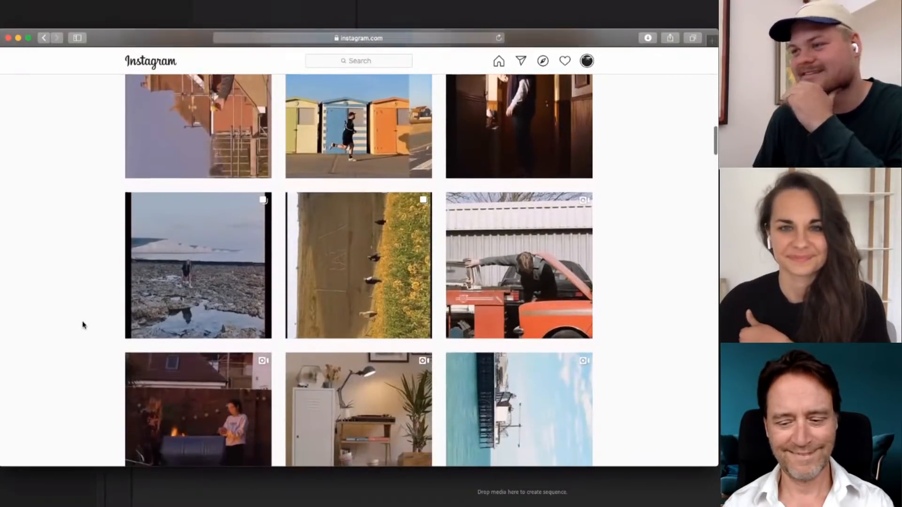
{"action": "scroll", "coordinate": [83, 325], "scroll_direction": "down", "scroll_amount": 7}
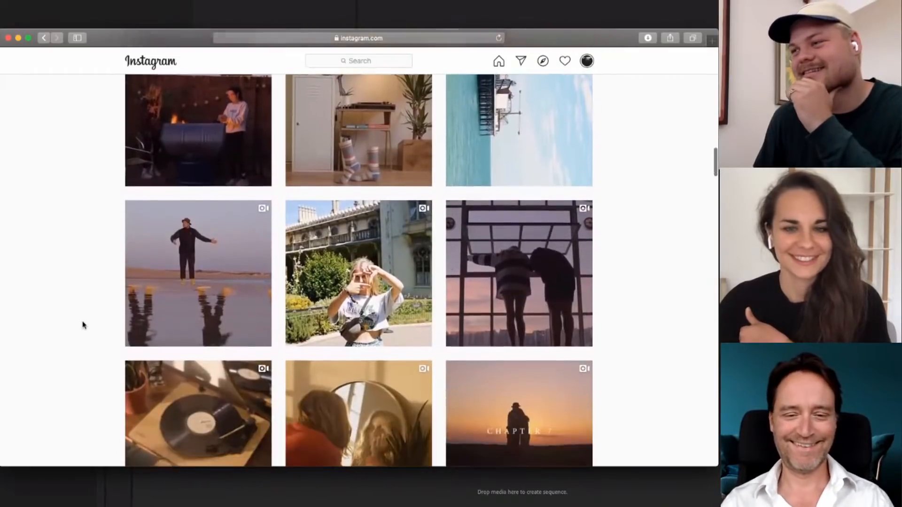
{"action": "scroll", "coordinate": [84, 325], "scroll_direction": "down", "scroll_amount": 10}
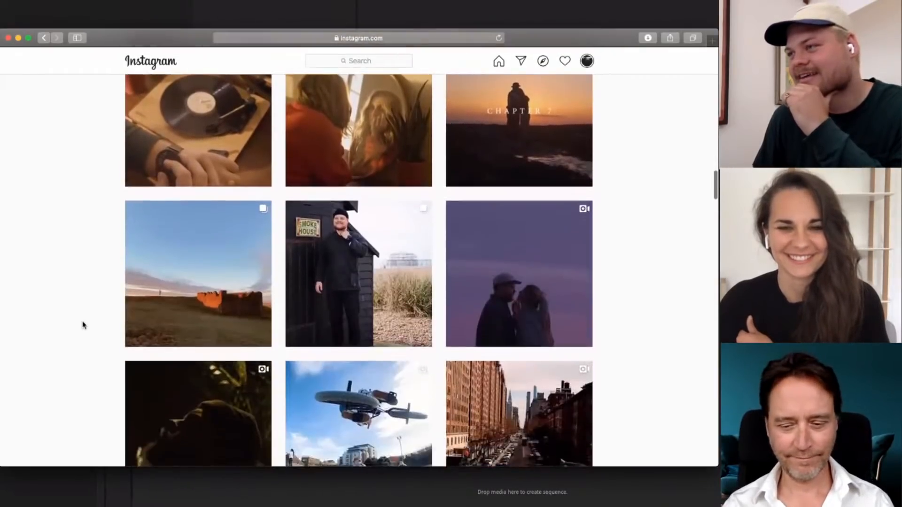
{"action": "scroll", "coordinate": [83, 325], "scroll_direction": "up", "scroll_amount": 4}
{"action": "scroll", "coordinate": [83, 325], "scroll_direction": "down", "scroll_amount": 9}
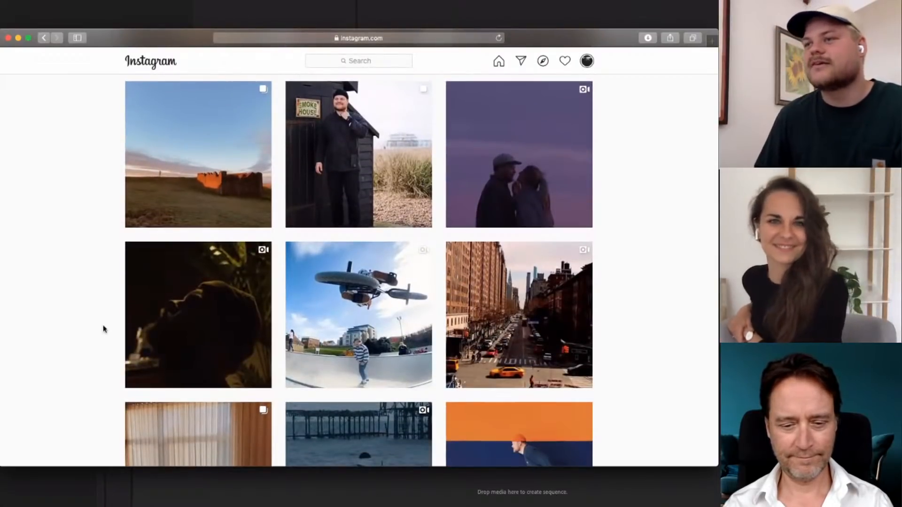
{"action": "scroll", "coordinate": [104, 329], "scroll_direction": "up", "scroll_amount": 20}
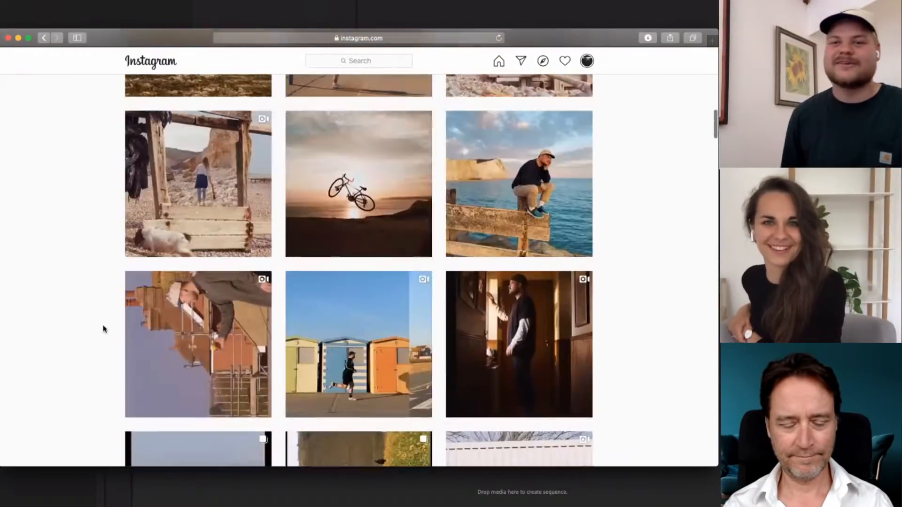
{"action": "scroll", "coordinate": [104, 328], "scroll_direction": "up", "scroll_amount": 1}
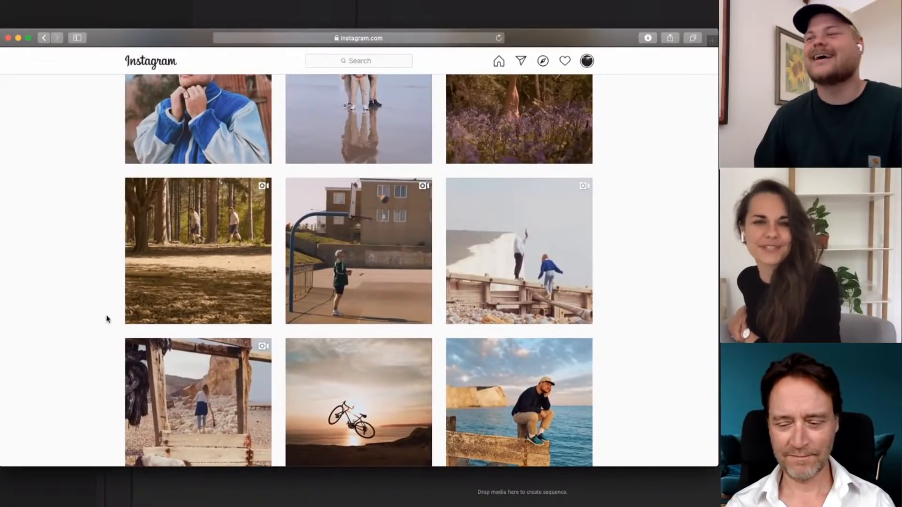
{"action": "scroll", "coordinate": [111, 314], "scroll_direction": "up", "scroll_amount": 3}
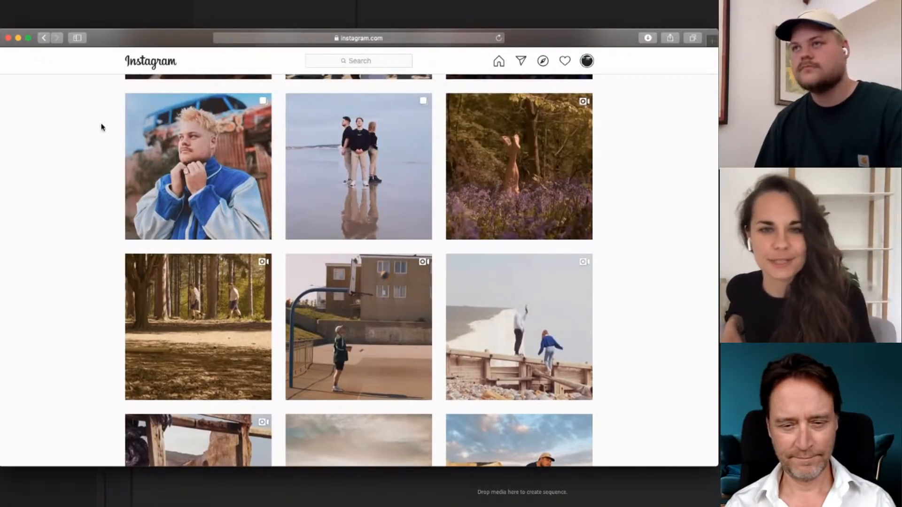
Minimise the browser, switch to Premiere Pro and import the two basketball clips into the empty Basketball loop project
{"action": "left_click", "coordinate": [19, 38]}
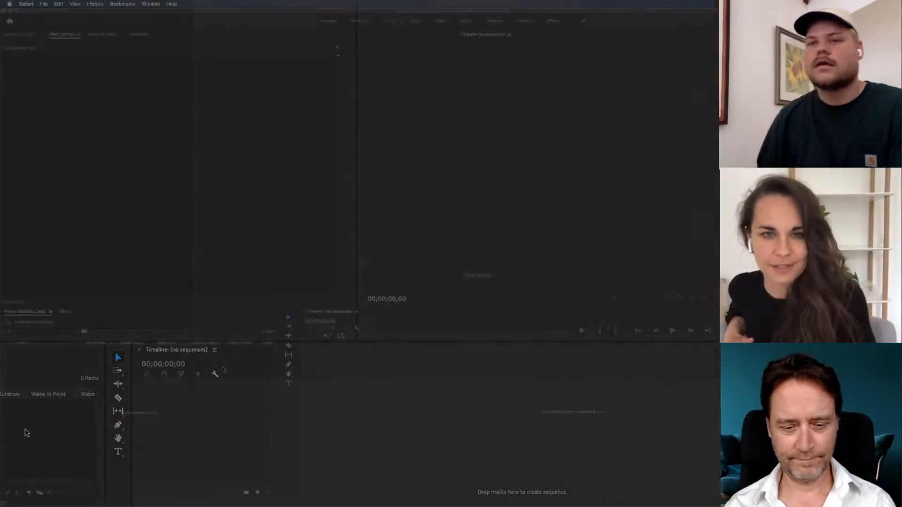
{"action": "left_click", "coordinate": [224, 370]}
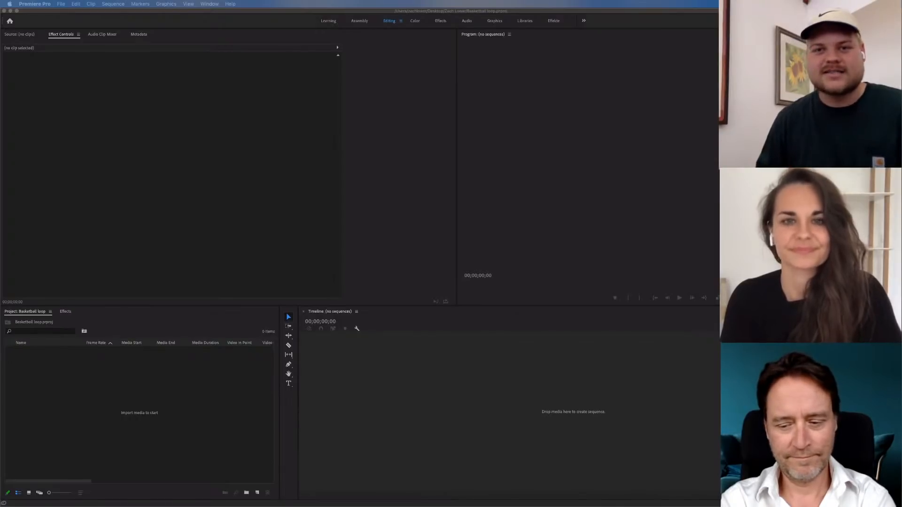
{"action": "left_click_drag", "start_coordinate": [1, 263], "coordinate": [111, 387]}
{"action": "left_click_drag", "start_coordinate": [113, 388], "coordinate": [116, 387]}
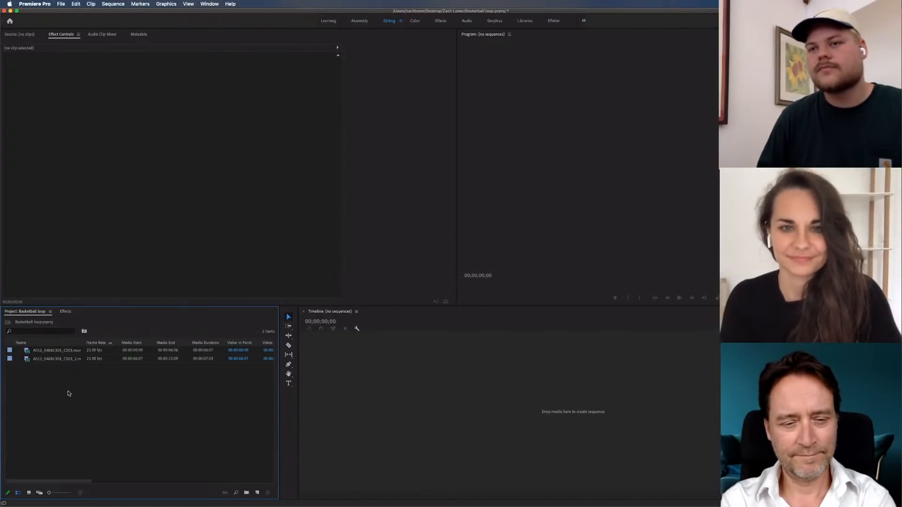
Create a bin named footage in the project and move both imported clips into it
{"action": "left_click", "coordinate": [246, 493]}
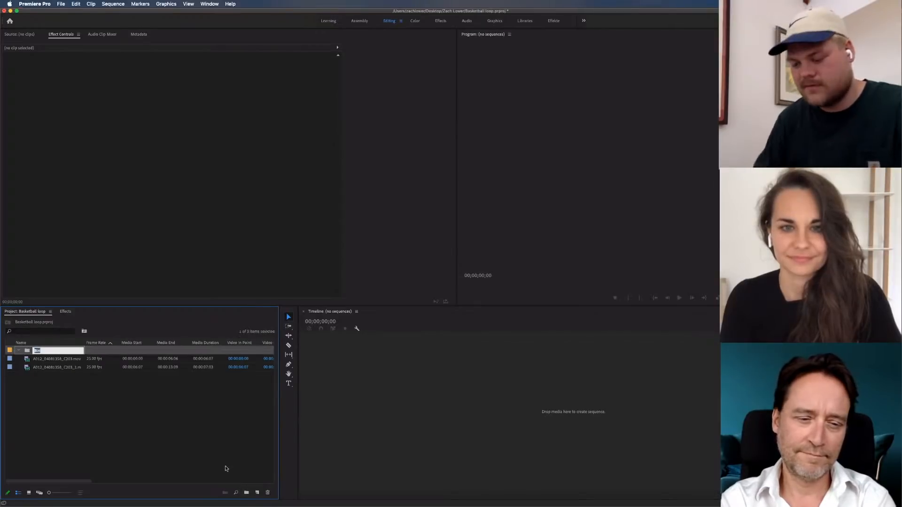
{"action": "type", "text": "footage"}
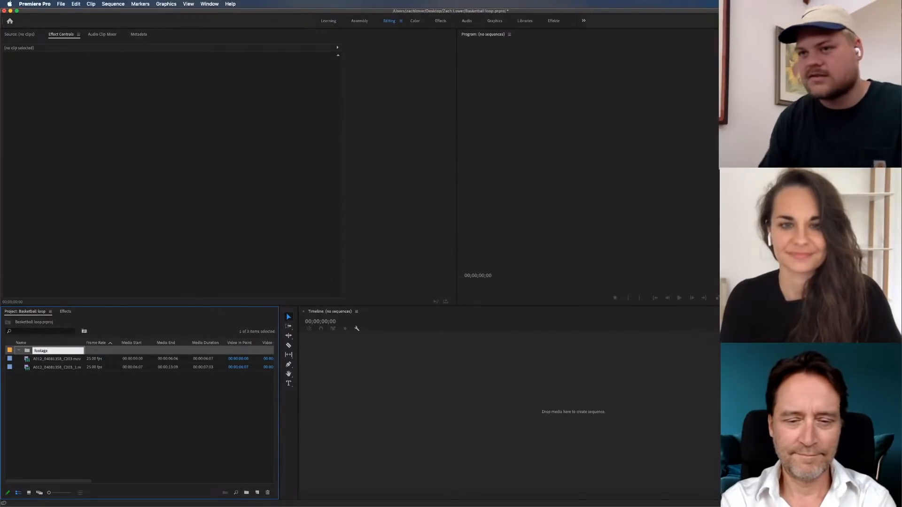
{"action": "key", "text": "Return"}
{"action": "left_click_drag", "start_coordinate": [160, 427], "coordinate": [45, 350]}
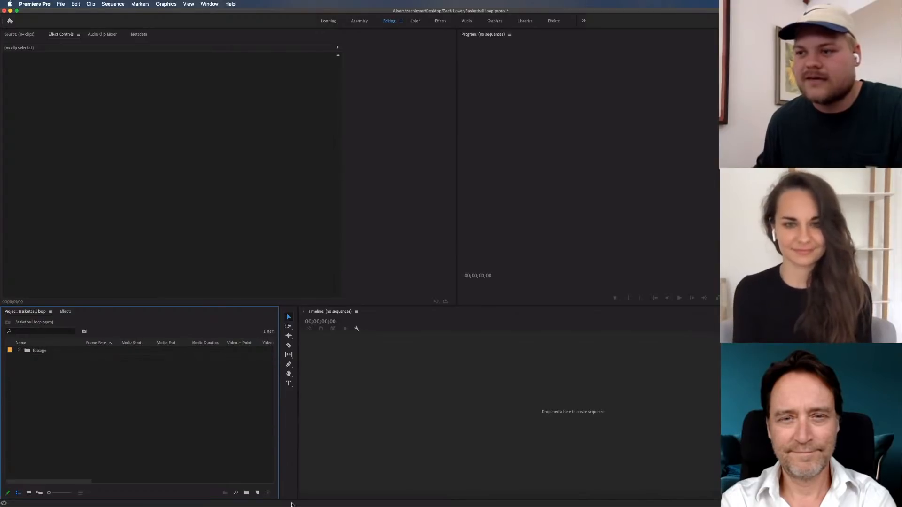
Add a second bin named sequence beside the footage bin
{"action": "left_click", "coordinate": [247, 492]}
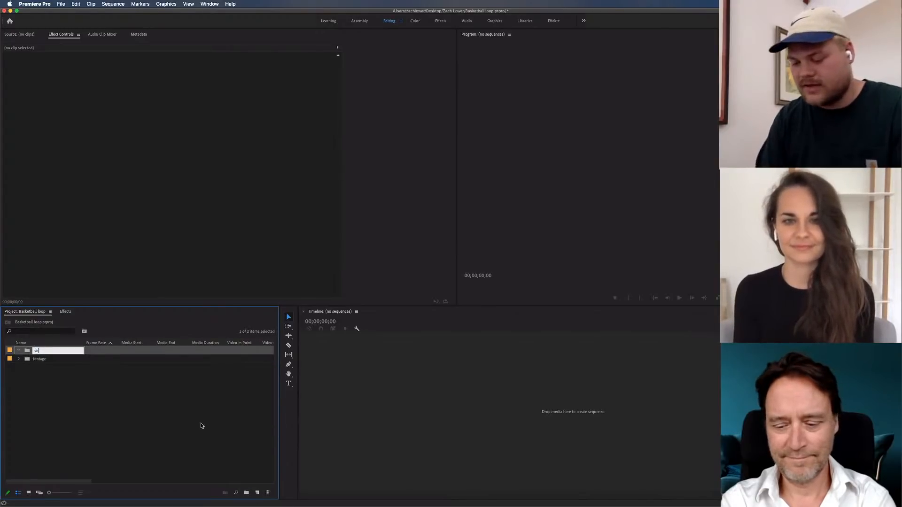
{"action": "type", "text": "seq"}
{"action": "left_click", "coordinate": [251, 467]}
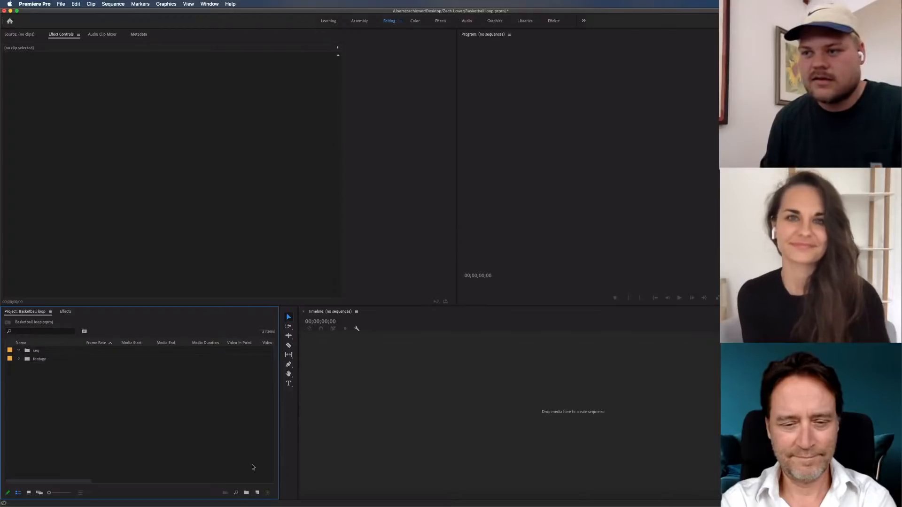
{"action": "left_click", "coordinate": [37, 350]}
{"action": "left_click", "coordinate": [38, 350]}
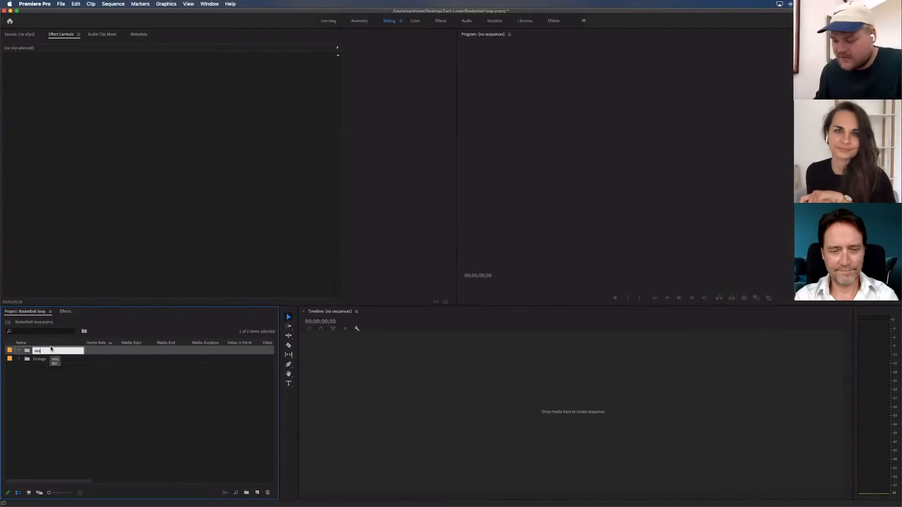
{"action": "type", "text": "sequence"}
{"action": "key", "text": "Return"}
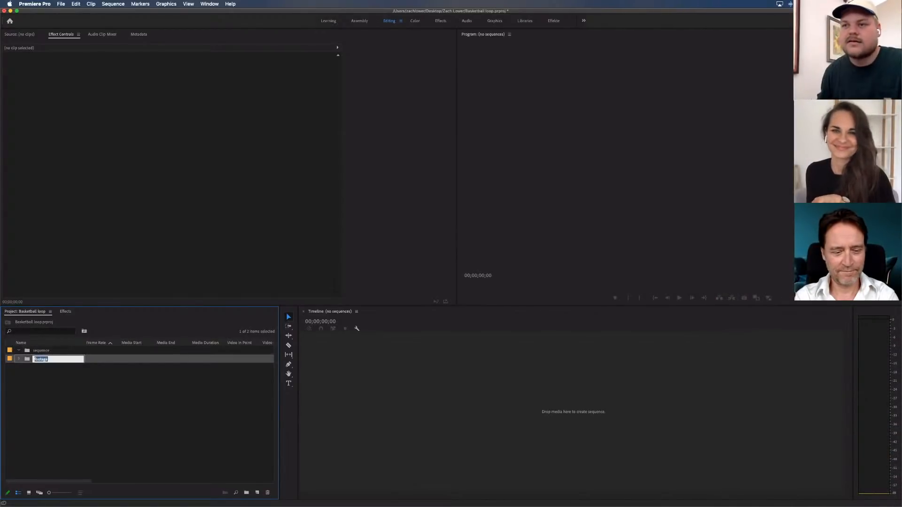
{"action": "left_click", "coordinate": [91, 372]}
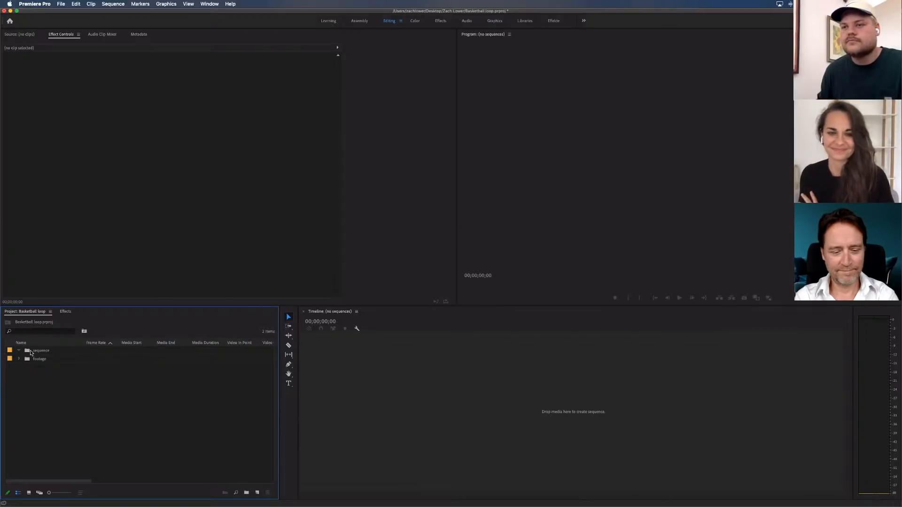
Create a sequence named v1 from the Instagram Port preset inside the sequence bin, and hide the Program monitor guides
{"action": "left_click", "coordinate": [28, 351]}
{"action": "double_click", "coordinate": [29, 351]}
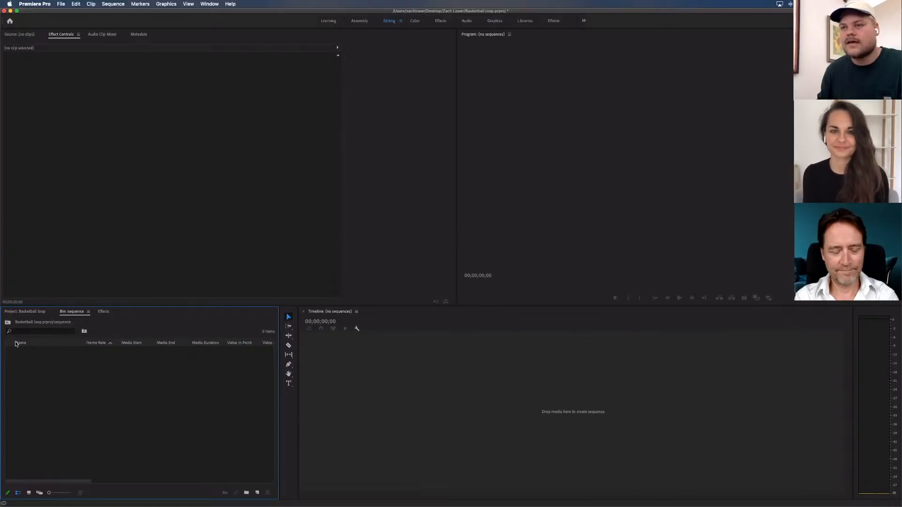
{"action": "key", "text": "super+n"}
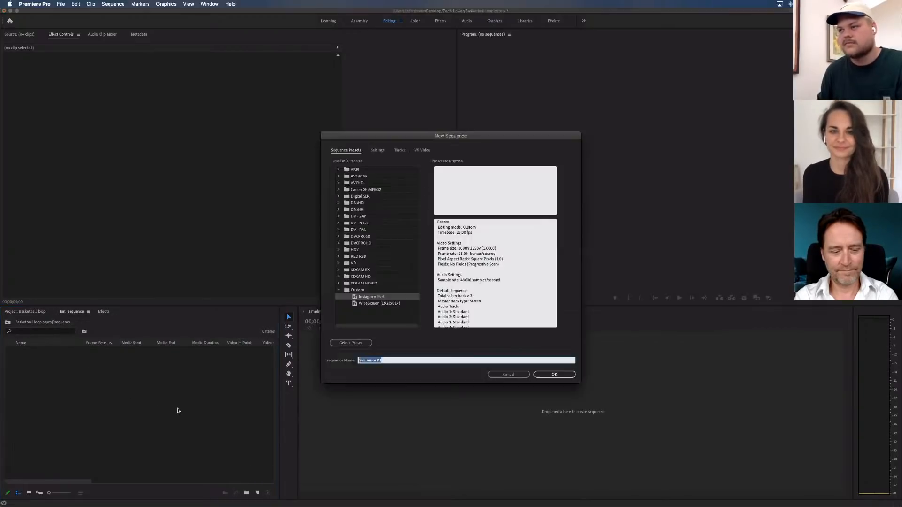
{"action": "type", "text": "V1"}
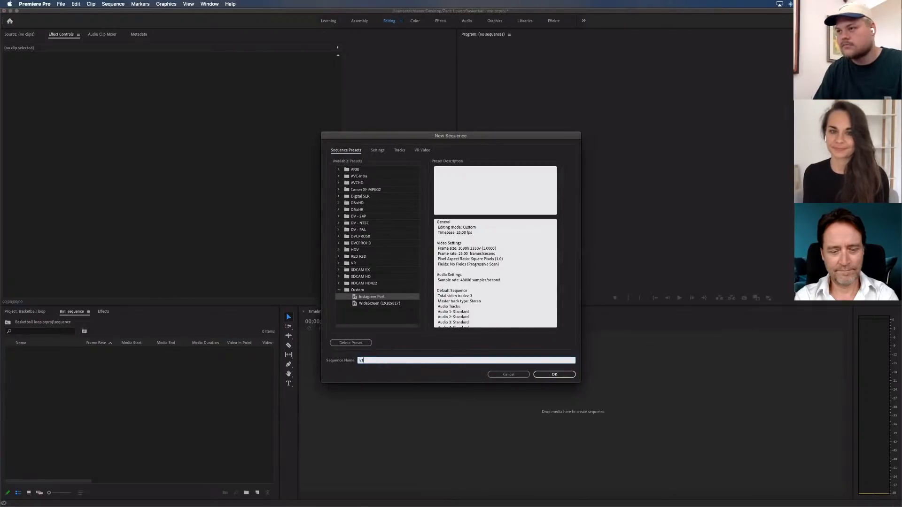
{"action": "key", "text": "Return"}
{"action": "left_click", "coordinate": [484, 393]}
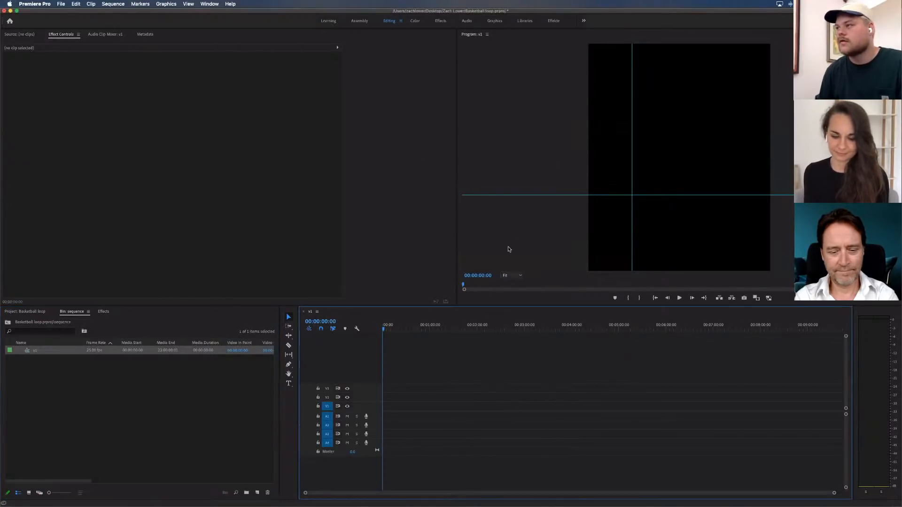
{"action": "left_click", "coordinate": [762, 275]}
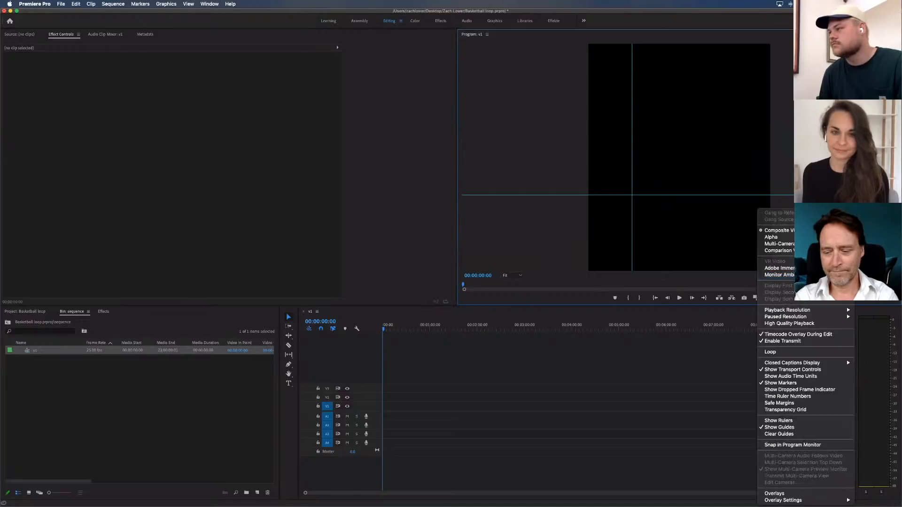
{"action": "left_click", "coordinate": [780, 427]}
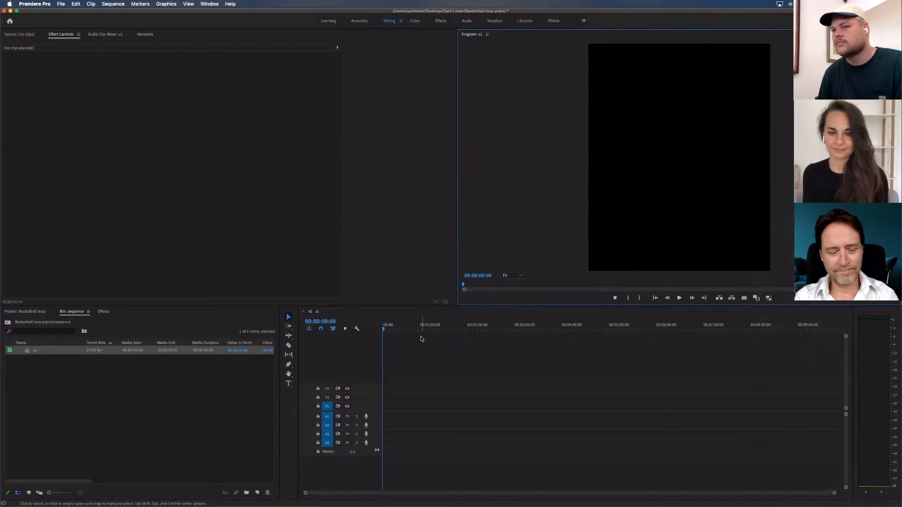
Open the first clip from the footage bin and place it at the start of the v1 timeline, changing the sequence settings to match
{"action": "left_click", "coordinate": [37, 312]}
{"action": "left_click", "coordinate": [20, 351]}
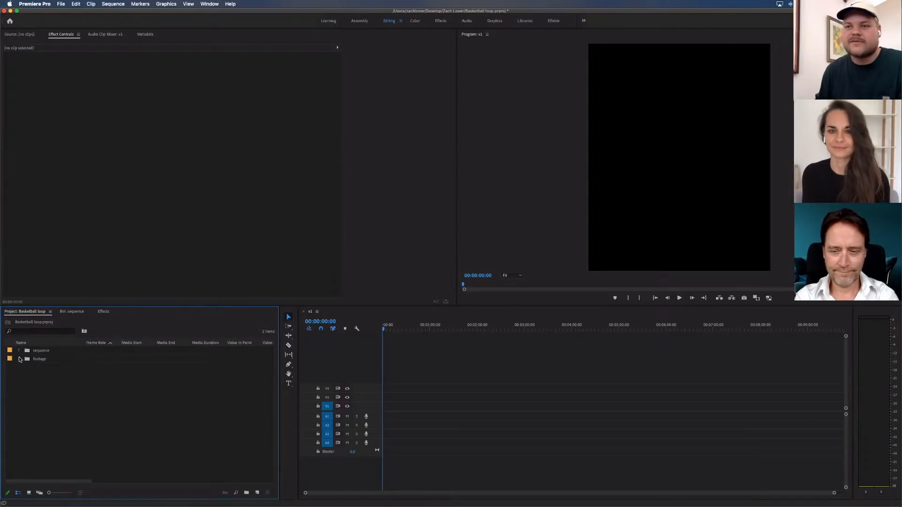
{"action": "left_click", "coordinate": [19, 360]}
{"action": "left_click", "coordinate": [35, 369]}
{"action": "double_click", "coordinate": [36, 368]}
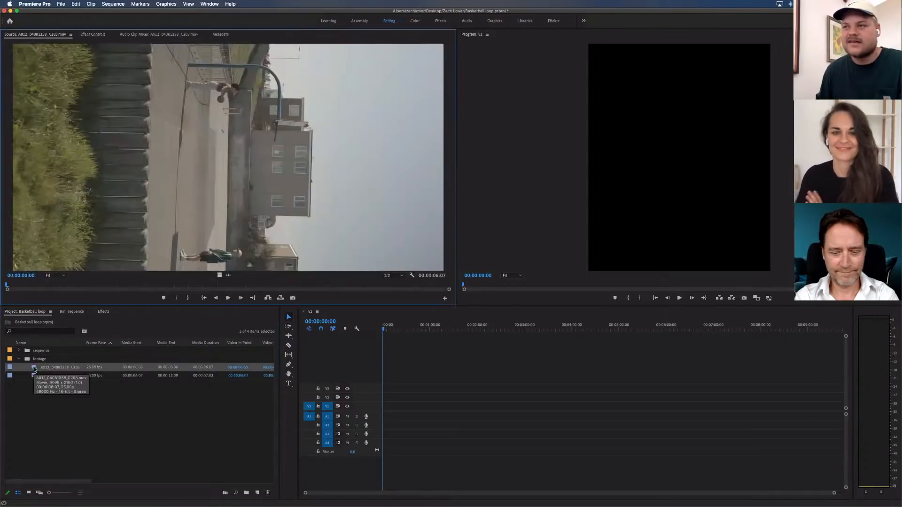
{"action": "left_click_drag", "start_coordinate": [214, 252], "coordinate": [381, 414]}
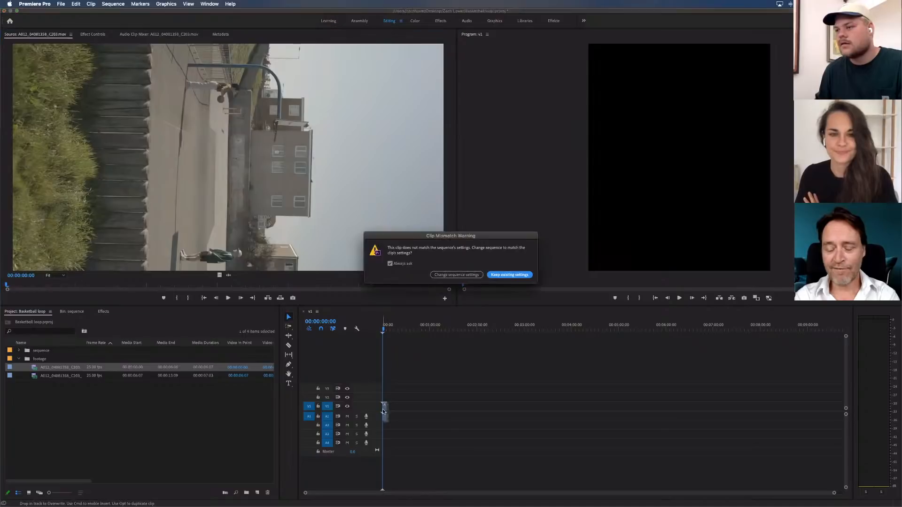
{"action": "left_click", "coordinate": [464, 274]}
{"action": "key", "text": "Return"}
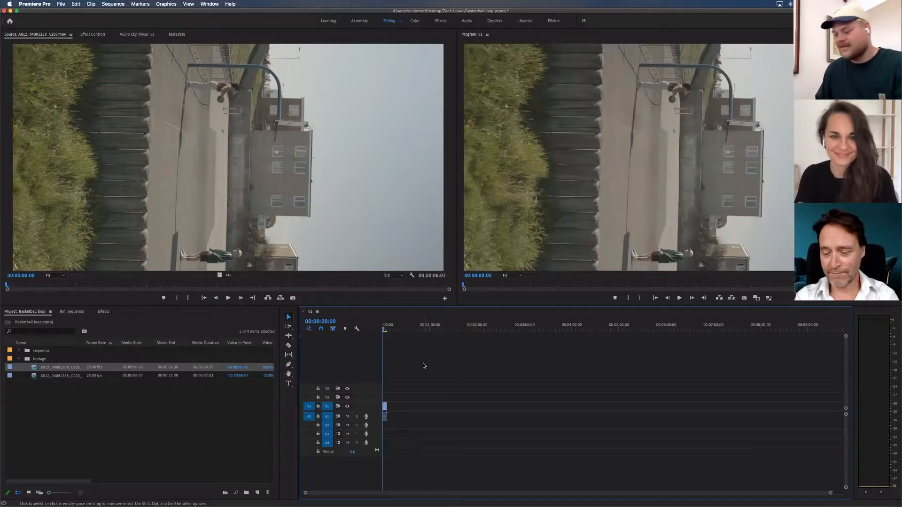
Place the second footage clip directly after the first on the V1 and A1 tracks
{"action": "key", "text": "equal"}
{"action": "key", "text": "equal"}
{"action": "left_click", "coordinate": [390, 326]}
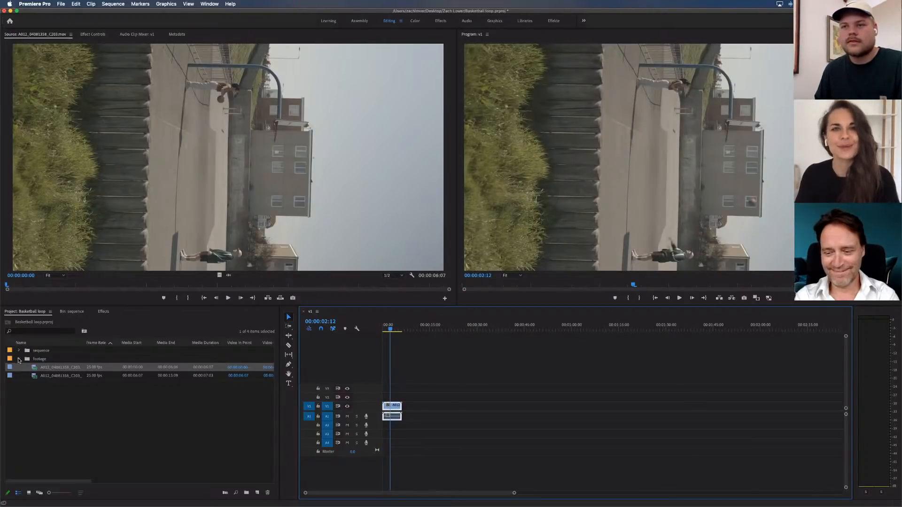
{"action": "left_click_drag", "start_coordinate": [35, 376], "coordinate": [403, 413]}
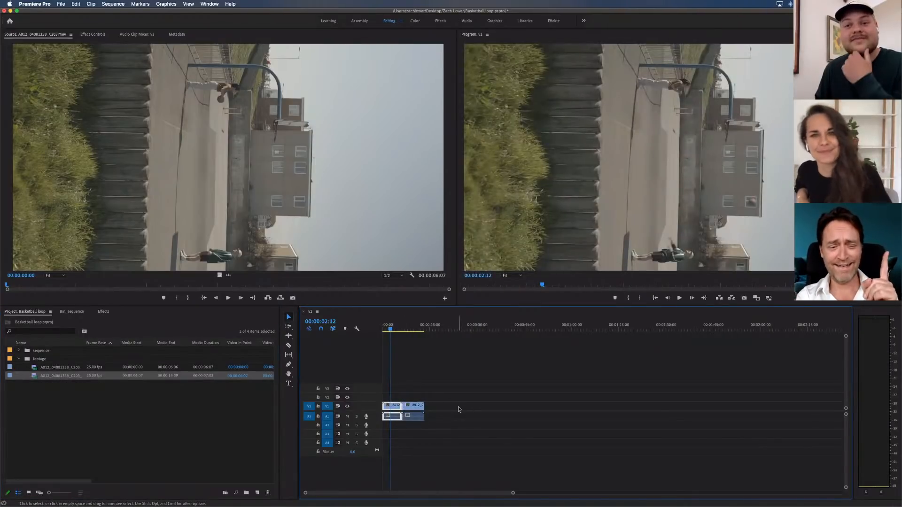
Collapse the footage bin, expand the sequence bin, and open the sequence settings of v1
{"action": "left_click", "coordinate": [434, 384]}
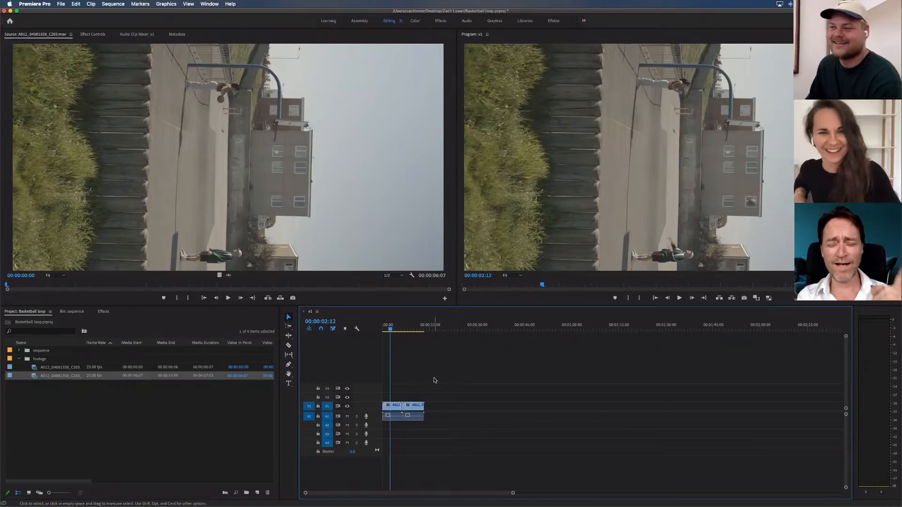
{"action": "left_click", "coordinate": [19, 359]}
{"action": "left_click", "coordinate": [19, 350]}
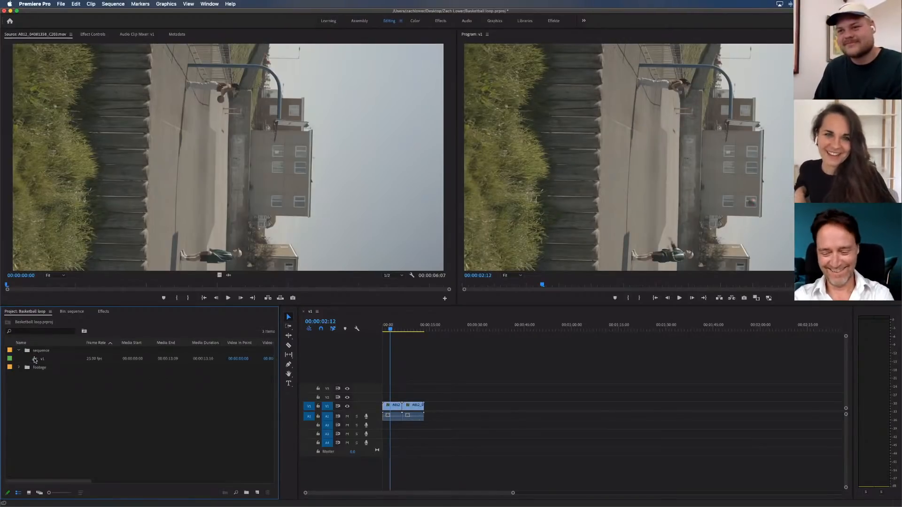
{"action": "left_click", "coordinate": [36, 359]}
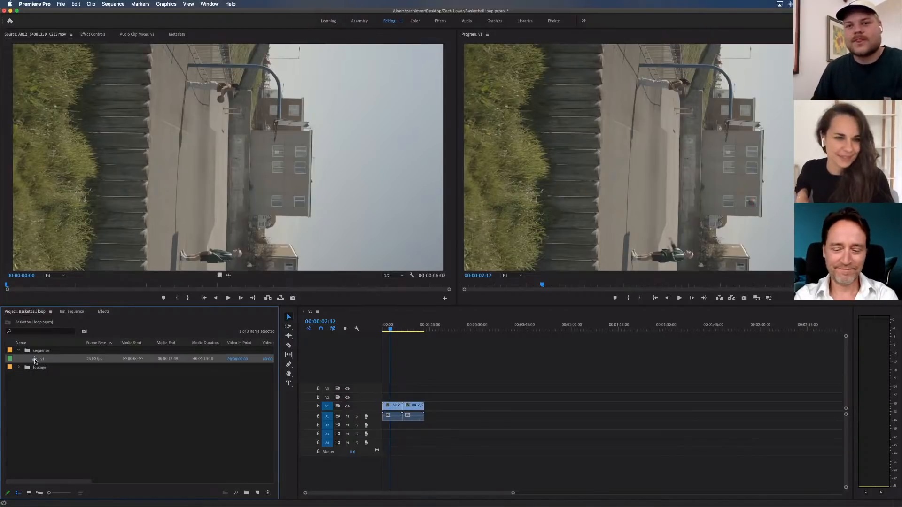
{"action": "right_click", "coordinate": [34, 361]}
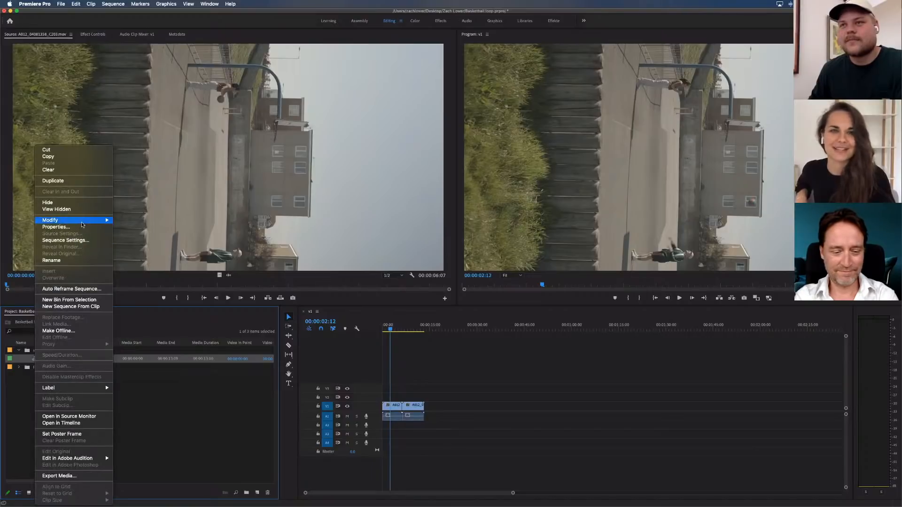
{"action": "mouse_move", "coordinate": [81, 225]}
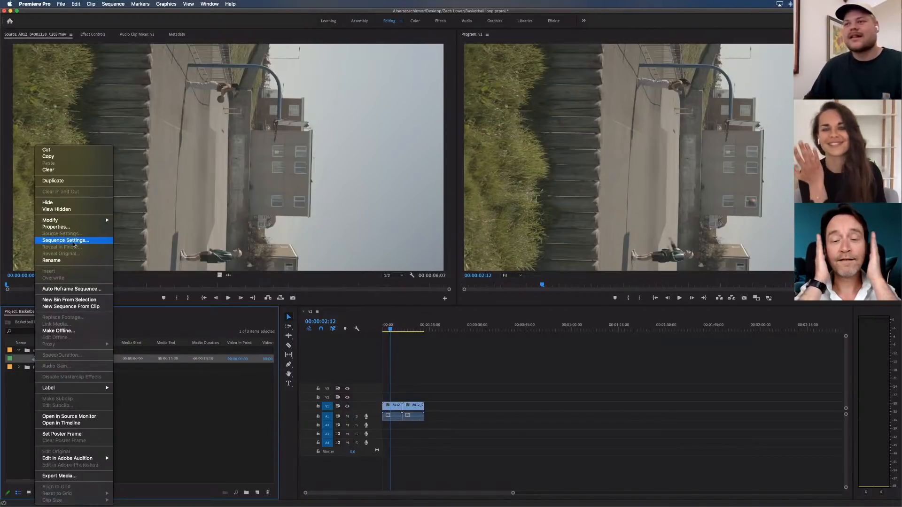
{"action": "left_click", "coordinate": [74, 242]}
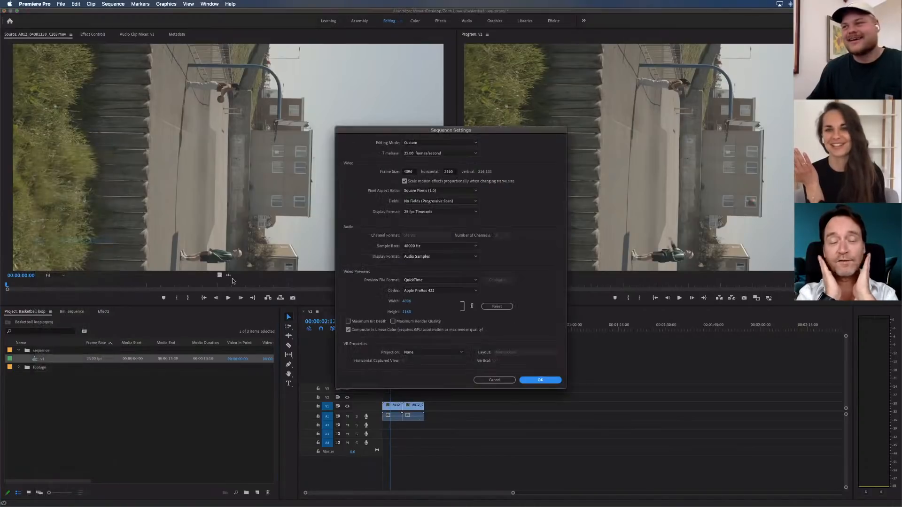
Make the v1 sequence vertical by setting its frame size to 2160 horizontal and 4096 vertical, and apply the settings
{"action": "left_click", "coordinate": [413, 172]}
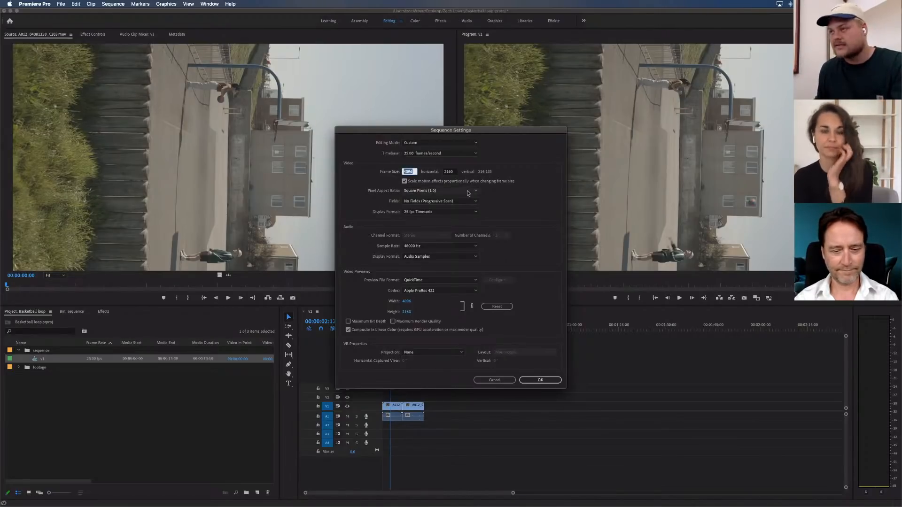
{"action": "left_click", "coordinate": [454, 173]}
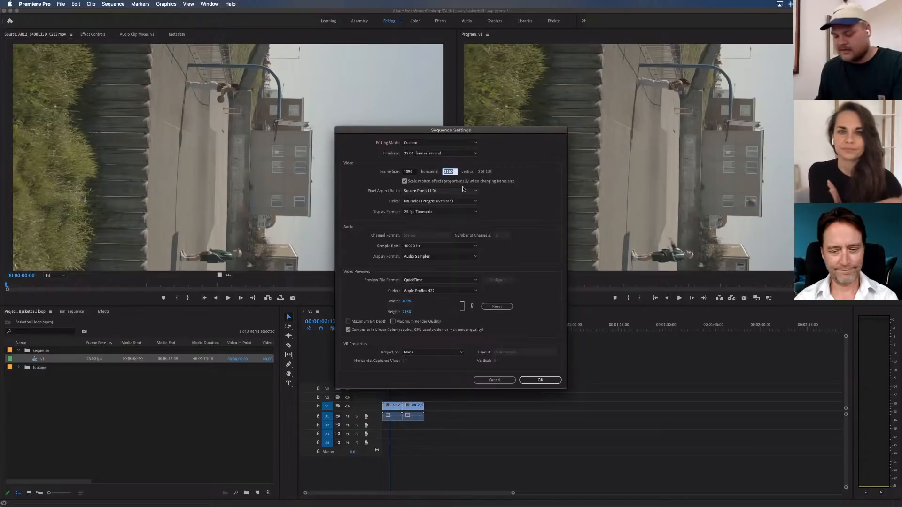
{"action": "type", "text": "4096"}
{"action": "left_click", "coordinate": [416, 173]}
{"action": "type", "text": "2"}
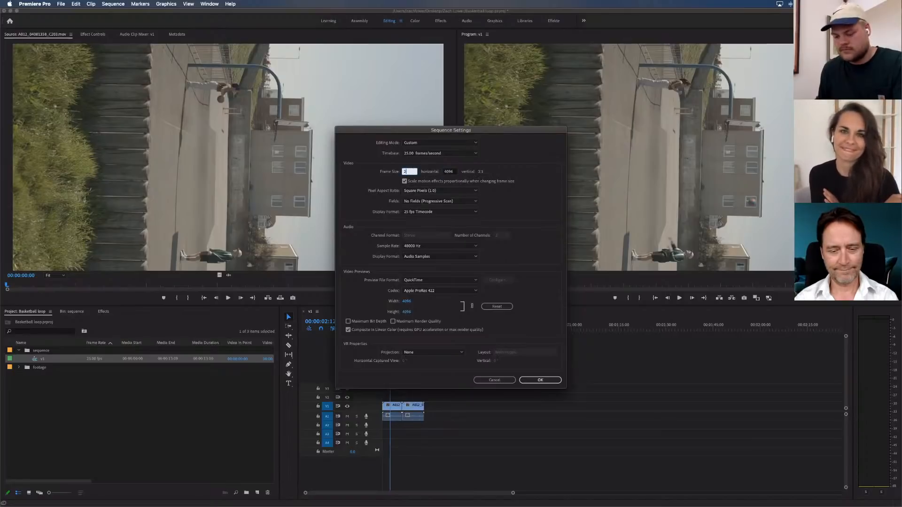
{"action": "type", "text": "160"}
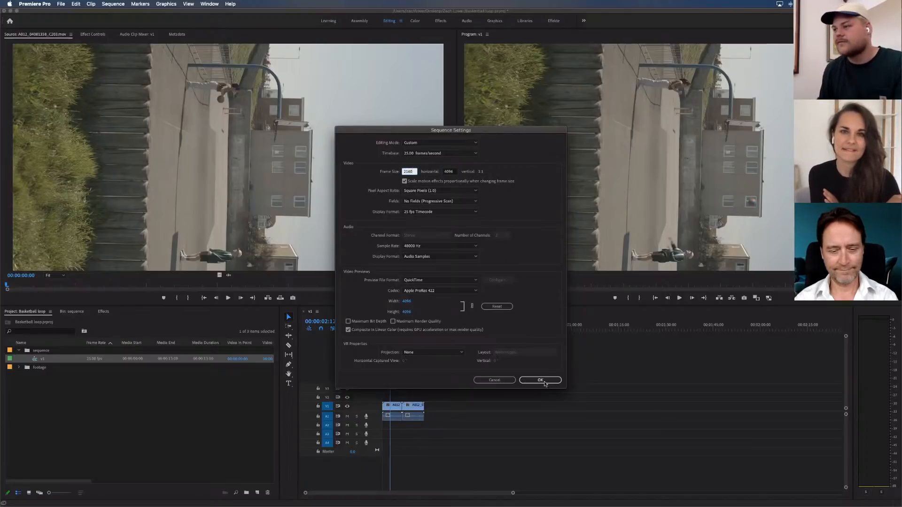
{"action": "left_click", "coordinate": [540, 380]}
{"action": "left_click", "coordinate": [513, 271]}
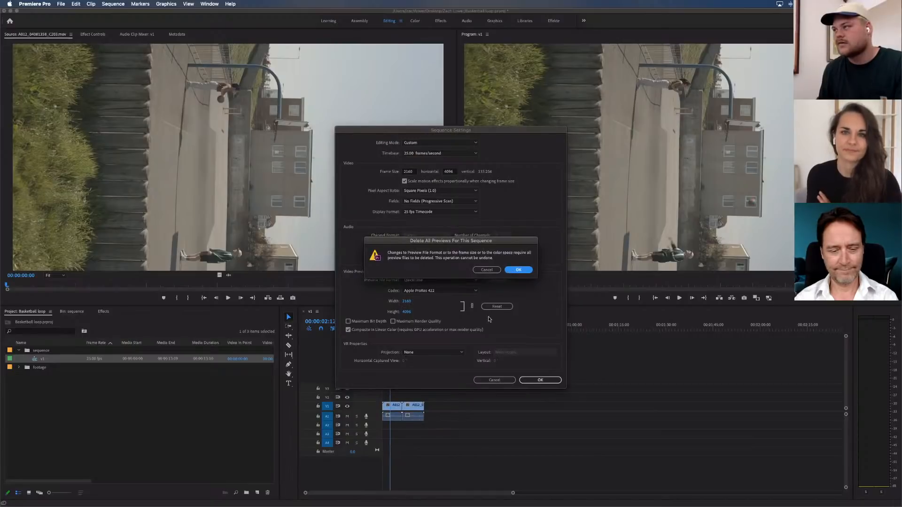
Set the rotation of the first clip in the v1 timeline to -90° so it stands upright
{"action": "left_click", "coordinate": [88, 35]}
{"action": "left_click", "coordinate": [174, 100]}
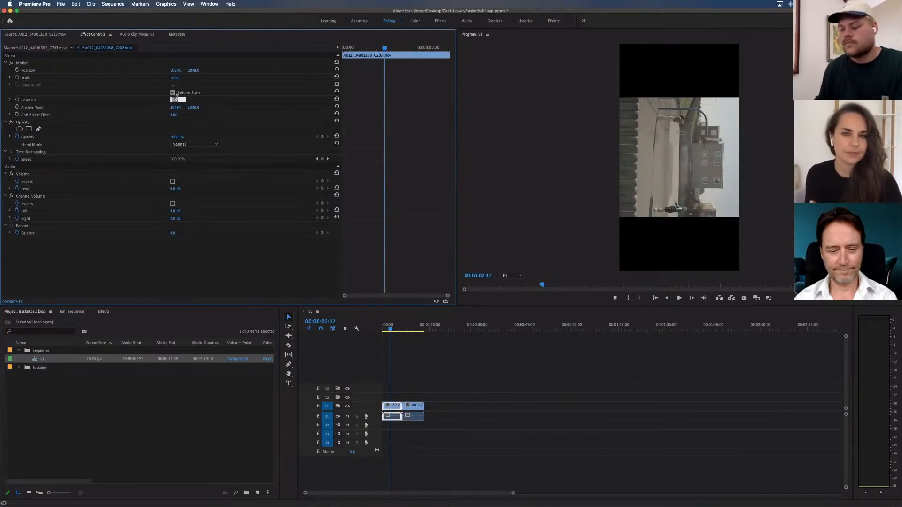
{"action": "type", "text": "-90"}
{"action": "key", "text": "Return"}
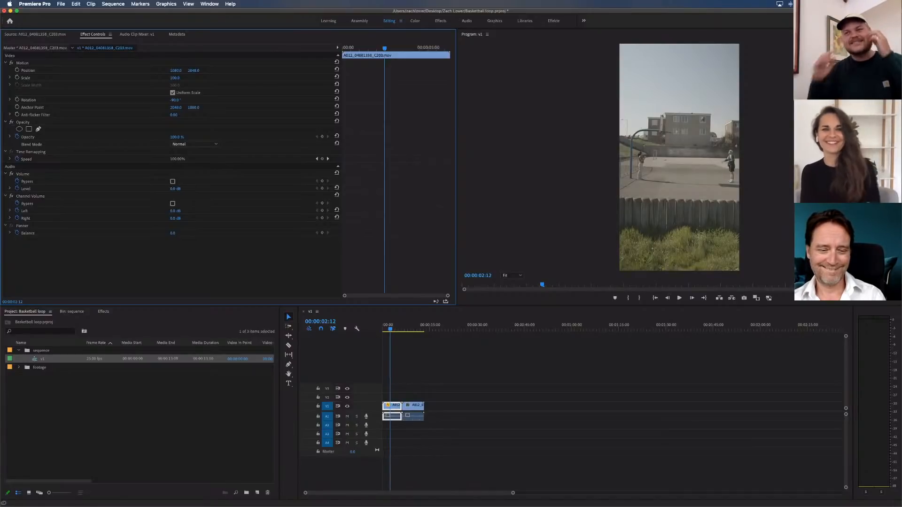
Copy the Motion settings of the first clip and paste them onto the second clip
{"action": "left_click", "coordinate": [25, 64]}
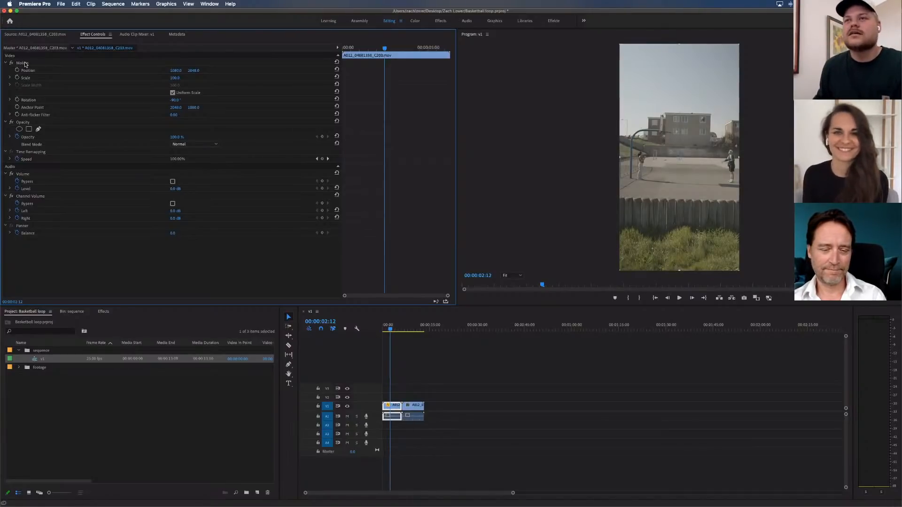
{"action": "left_click", "coordinate": [413, 329]}
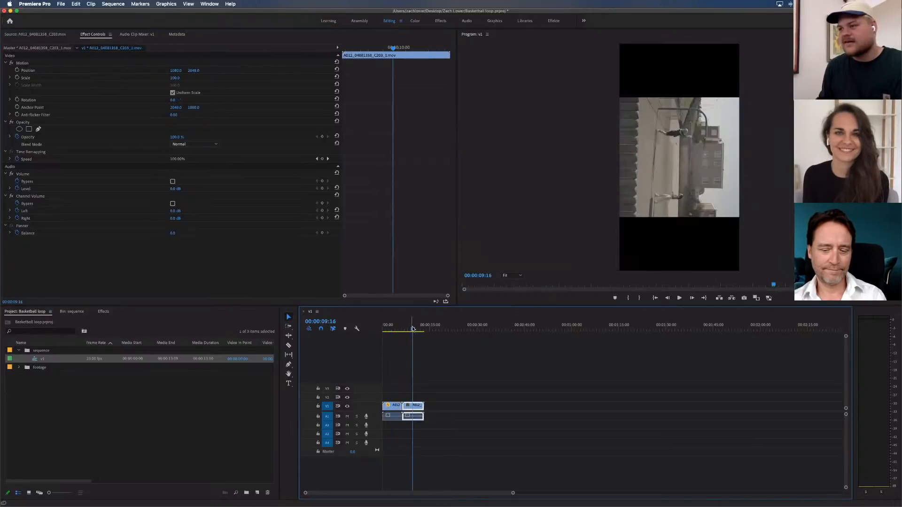
{"action": "key", "text": "super+v"}
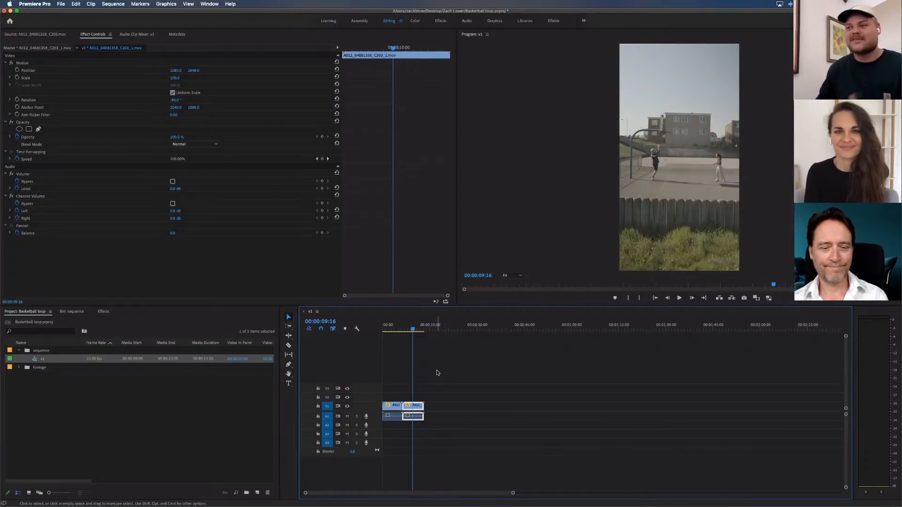
Collapse the sequence bin and leave both timeline clips deselected
{"action": "left_click", "coordinate": [437, 373]}
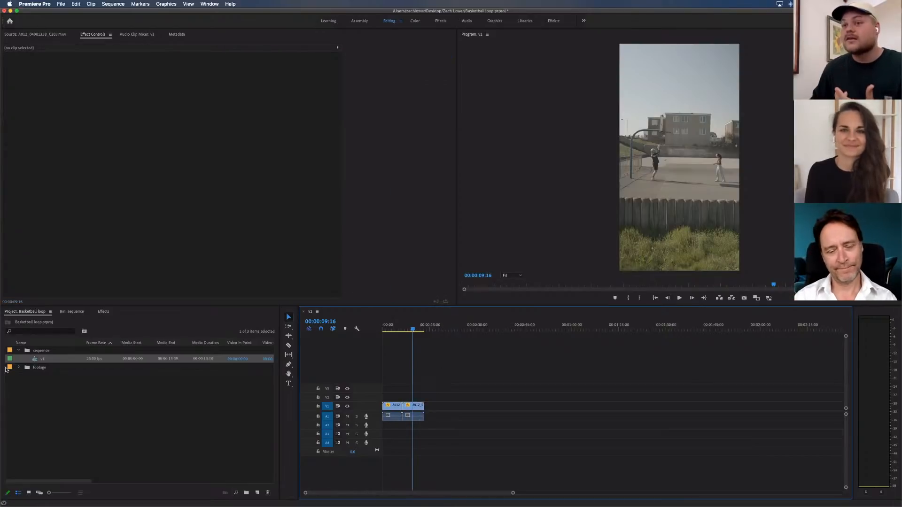
{"action": "left_click", "coordinate": [19, 351]}
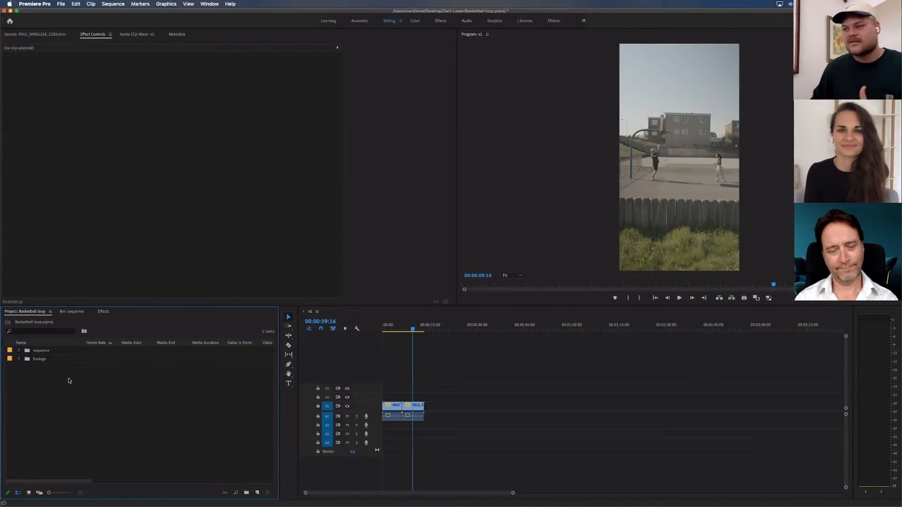
{"action": "left_click_drag", "start_coordinate": [438, 387], "coordinate": [374, 428]}
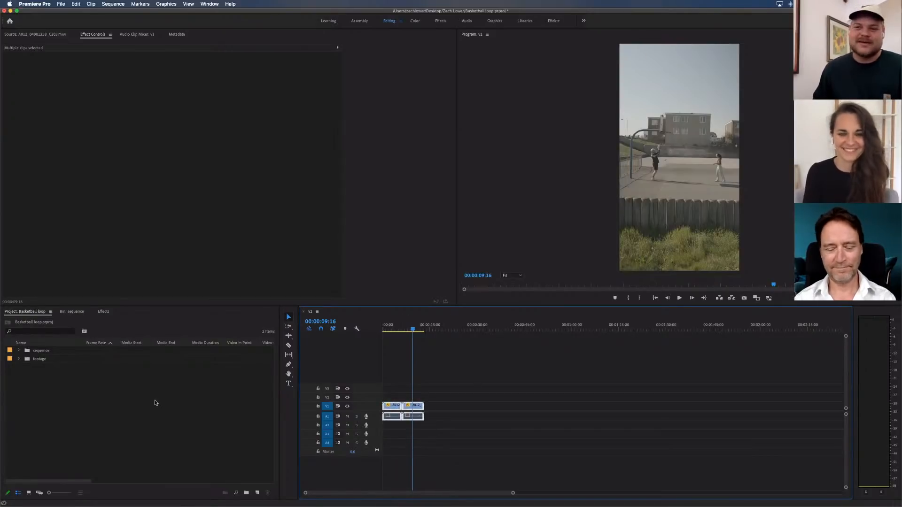
{"action": "left_click", "coordinate": [155, 403]}
{"action": "left_click", "coordinate": [439, 378]}
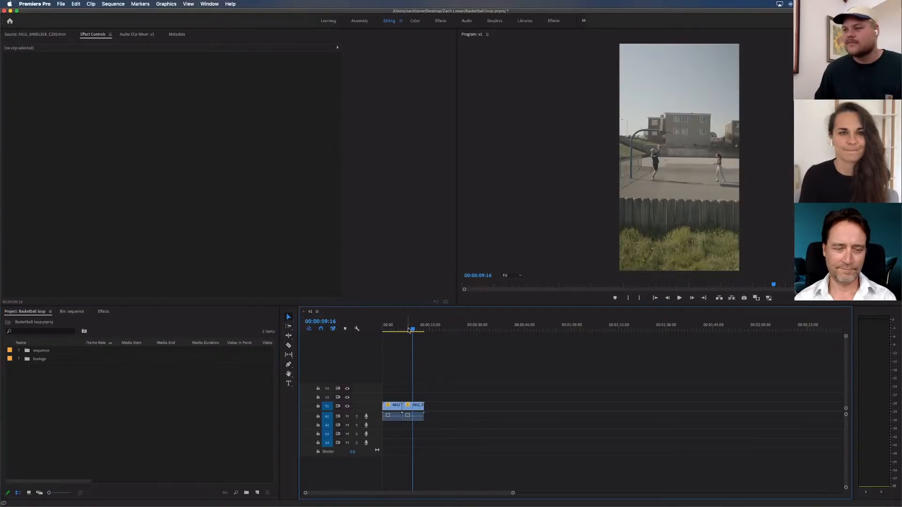
Review the opening of the first clip in v1 and view the frame at 00:00:00:18 full screen
{"action": "left_click", "coordinate": [401, 329]}
{"action": "mouse_move", "coordinate": [401, 328]}
{"action": "left_mouse_down"}
{"action": "mouse_move", "coordinate": [380, 329]}
{"action": "mouse_move", "coordinate": [395, 327]}
{"action": "left_mouse_up"}
{"action": "left_click", "coordinate": [427, 354]}
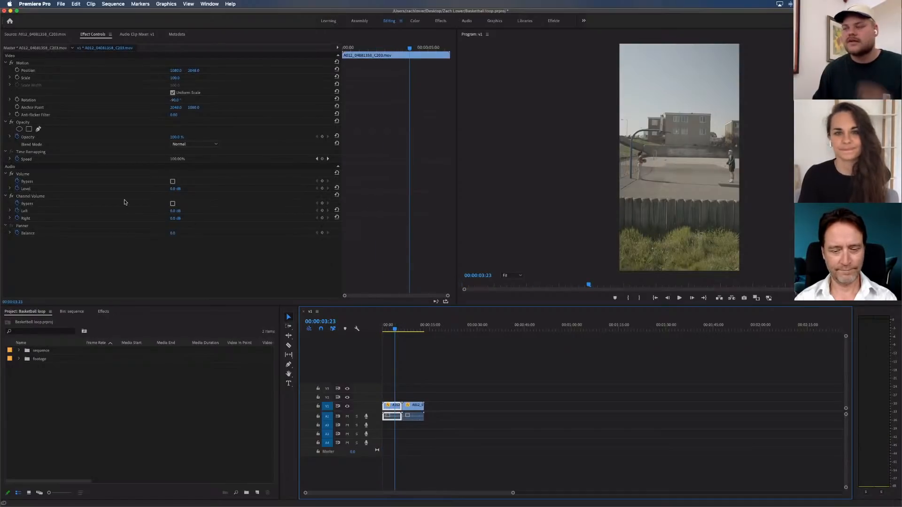
{"action": "left_click", "coordinate": [425, 365]}
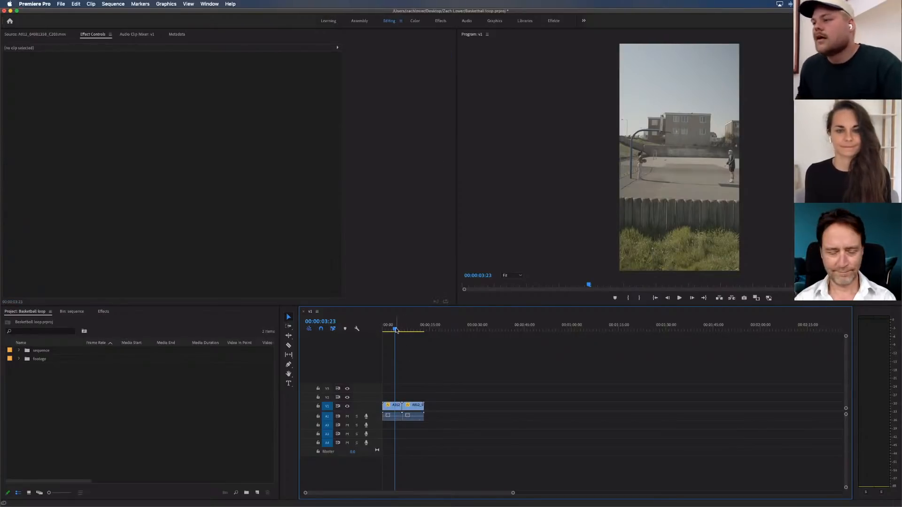
{"action": "left_click_drag", "start_coordinate": [396, 330], "coordinate": [383, 331]}
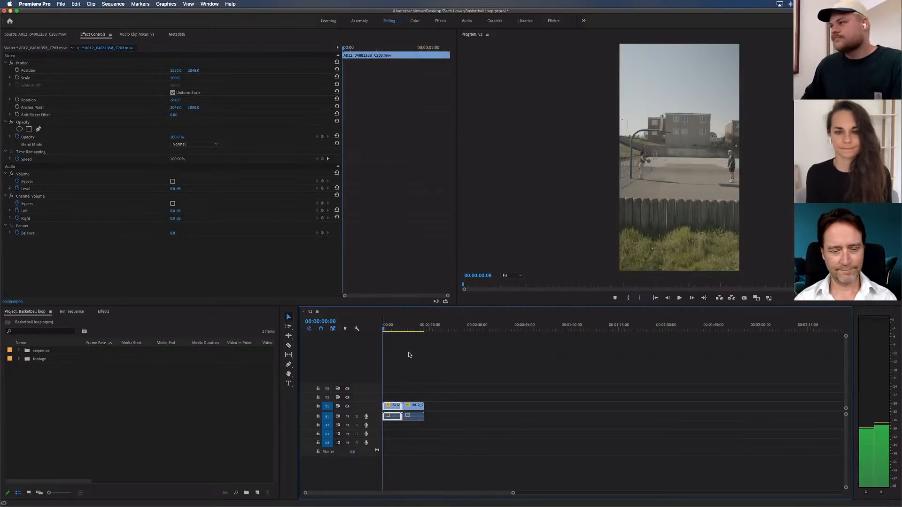
{"action": "key", "text": "space"}
{"action": "key", "text": "space"}
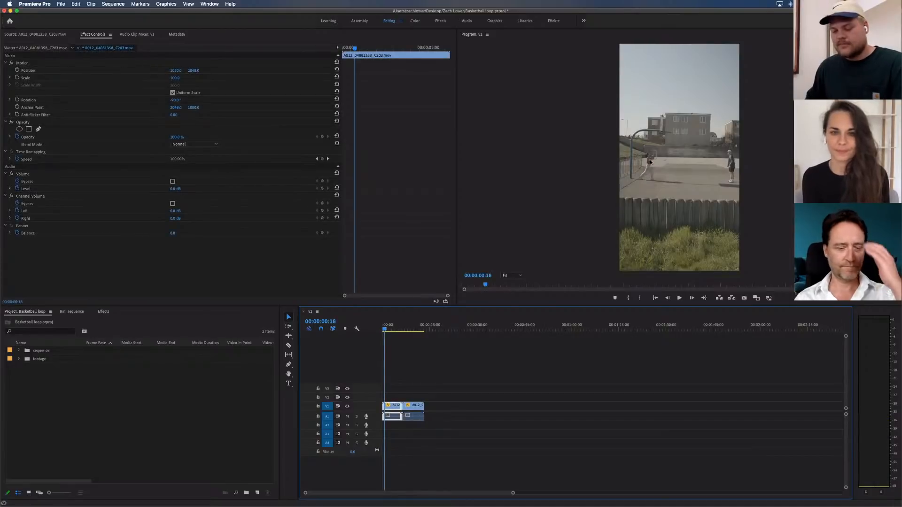
{"action": "key", "text": "ctrl+grave"}
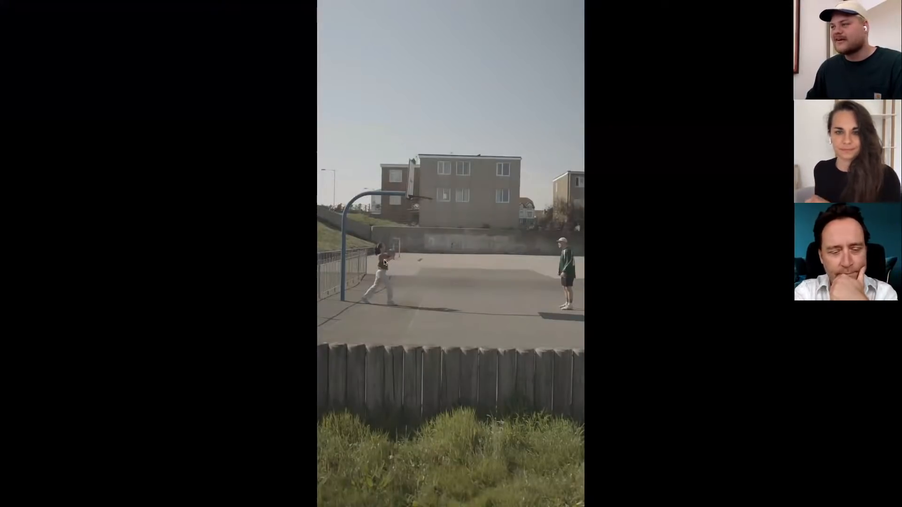
{"action": "key", "text": "ctrl+grave"}
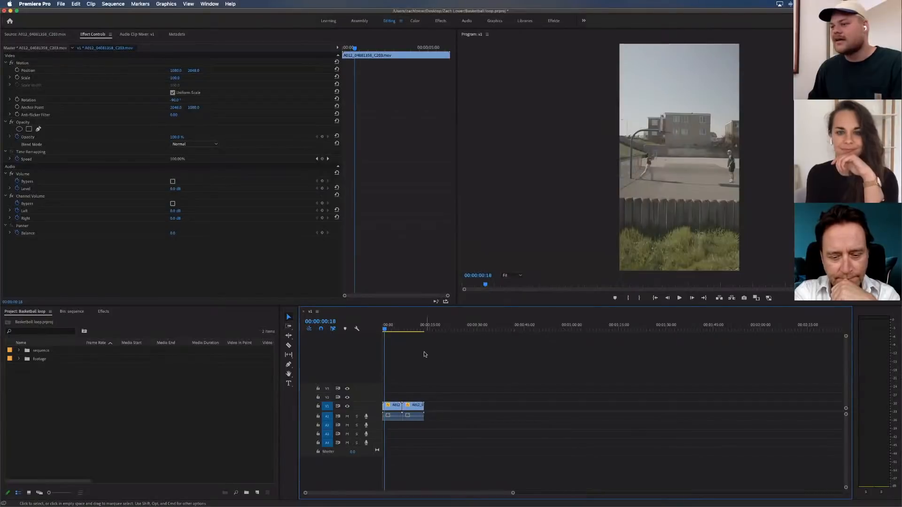
Zoom in on the v1 timeline and play both clips through from the start
{"action": "left_click", "coordinate": [424, 351]}
{"action": "key", "text": "="}
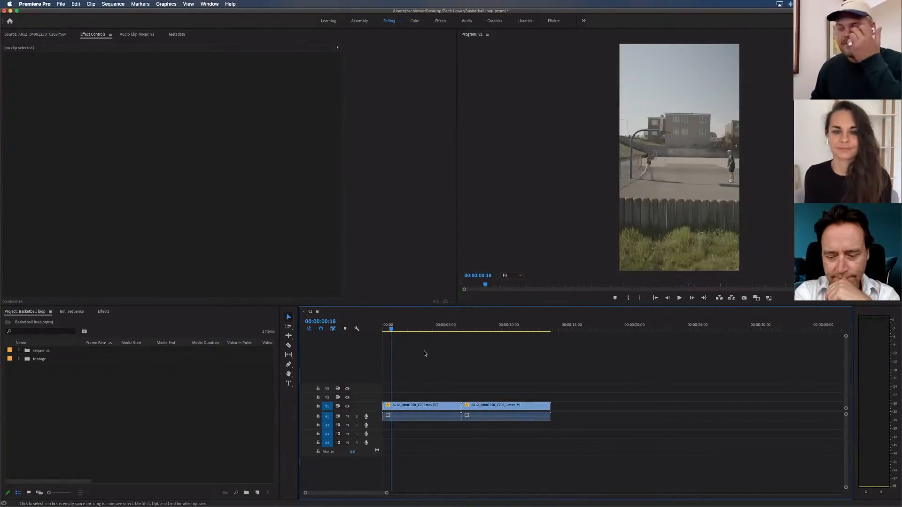
{"action": "left_click_drag", "start_coordinate": [403, 325], "coordinate": [366, 330]}
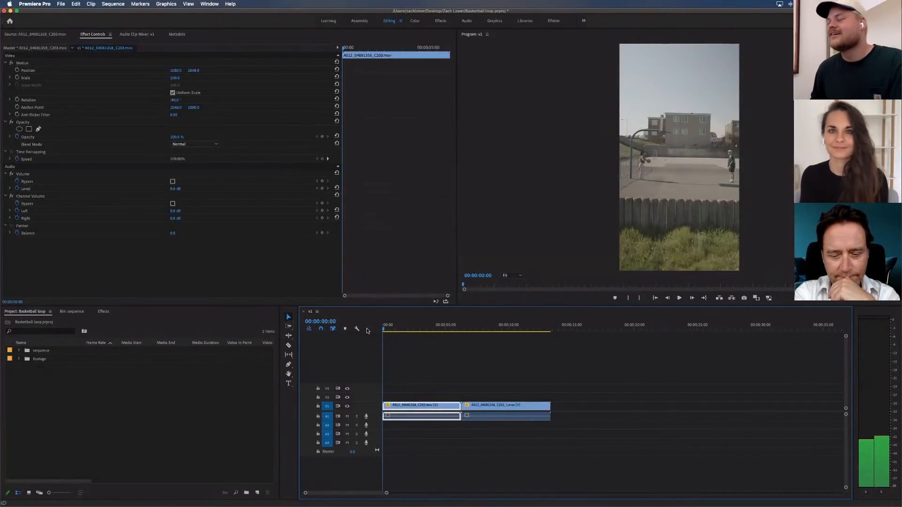
{"action": "key", "text": "space"}
{"action": "left_click", "coordinate": [415, 351]}
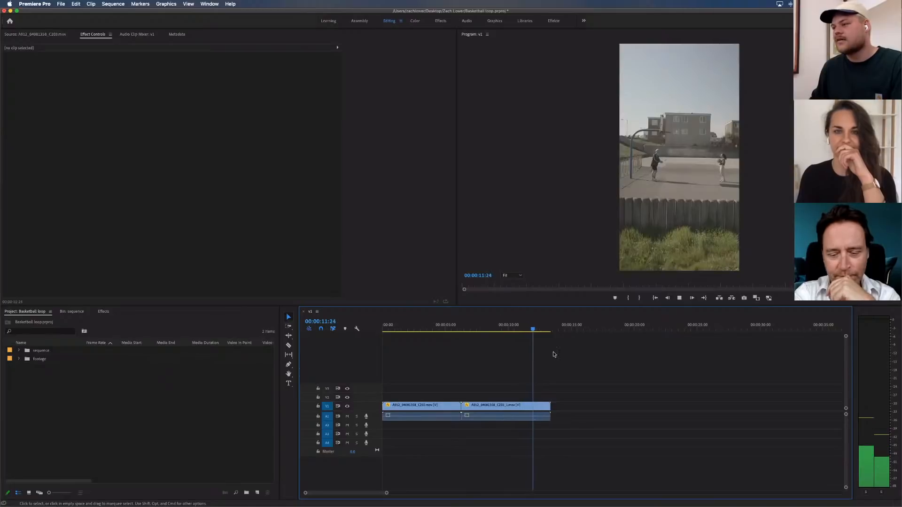
Move the playhead back to 00:00:04:08 in the first clip and show that frame full screen
{"action": "left_click", "coordinate": [536, 330]}
{"action": "left_click_drag", "start_coordinate": [536, 330], "coordinate": [436, 330]}
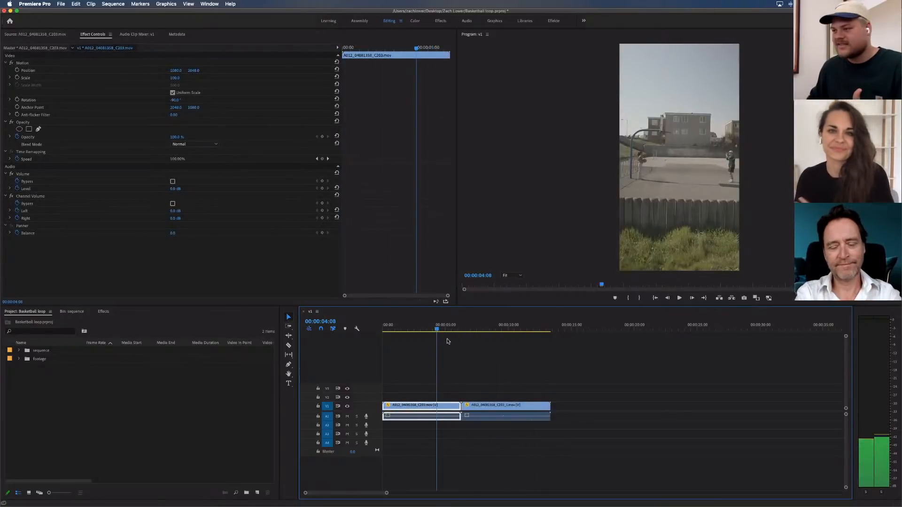
{"action": "left_click", "coordinate": [464, 364]}
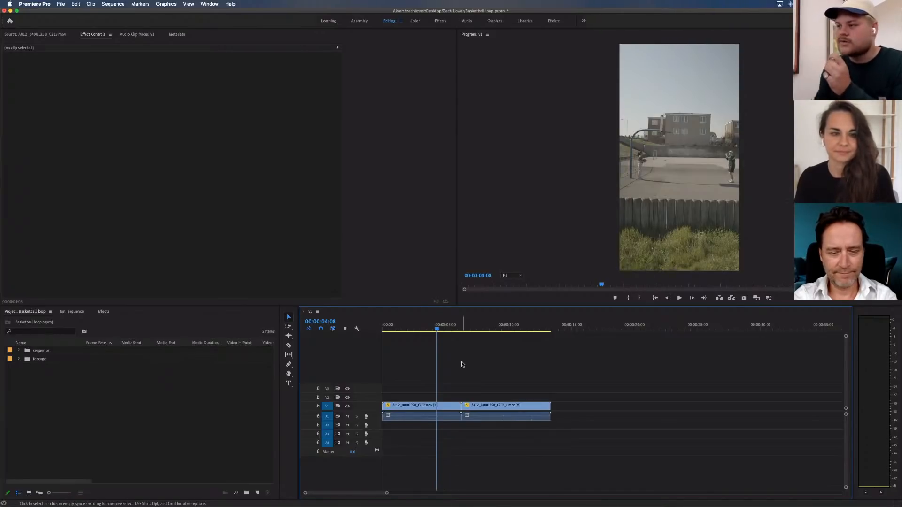
{"action": "key", "text": "ctrl+grave"}
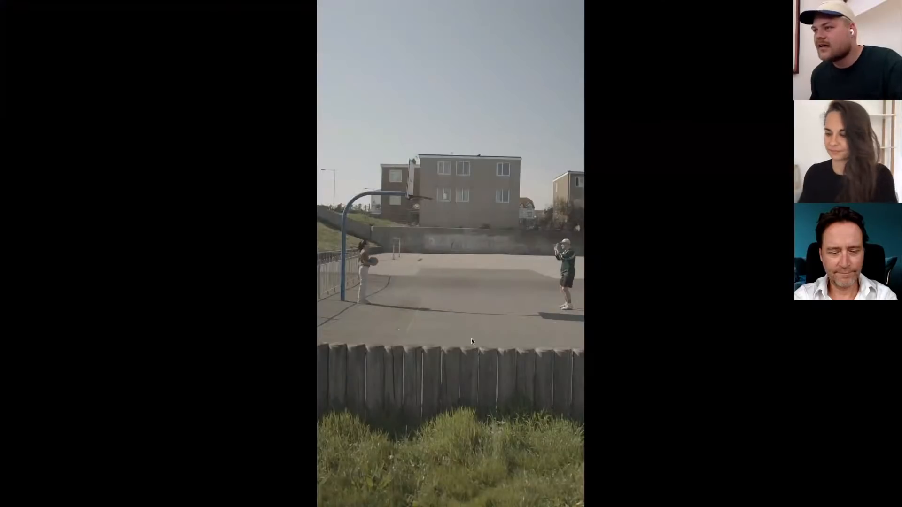
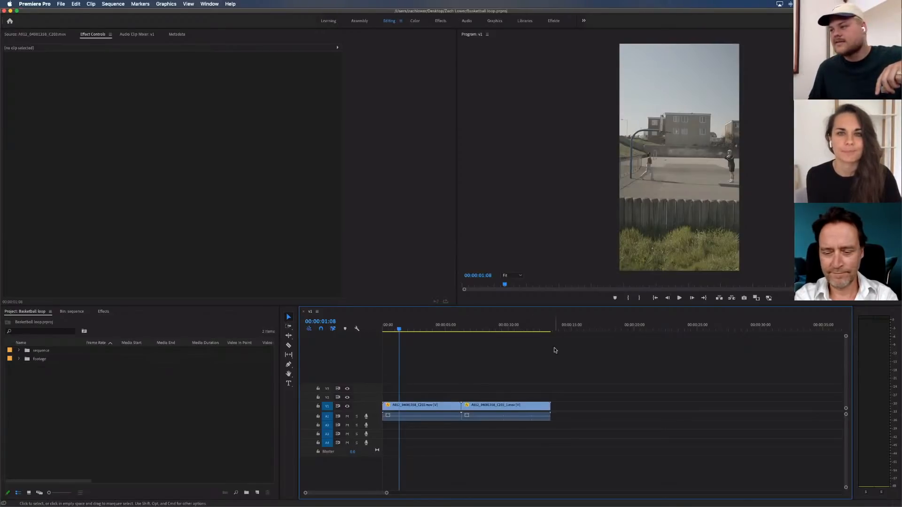
Return the playhead to 00:00:00:00 to view the first clip's opening frame, deselect the clips and save the project
{"action": "left_click_drag", "start_coordinate": [555, 349], "coordinate": [541, 382]}
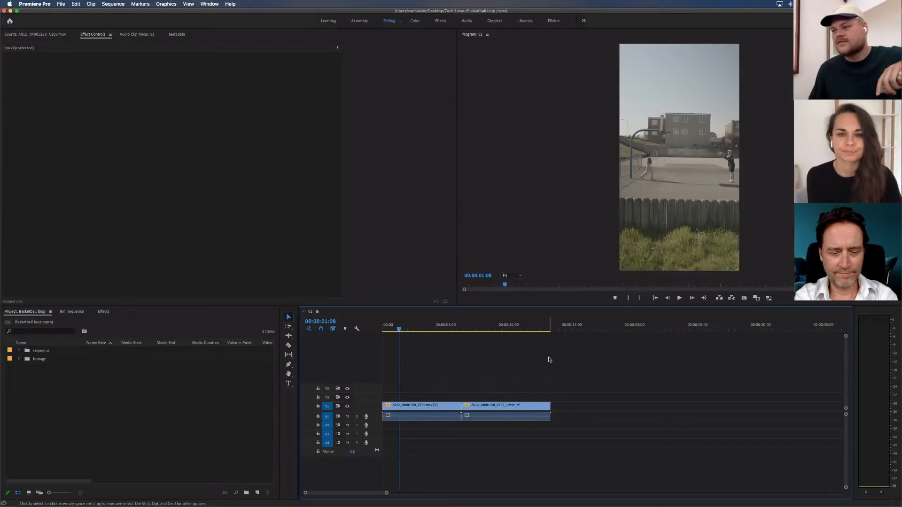
{"action": "left_click_drag", "start_coordinate": [553, 351], "coordinate": [404, 372]}
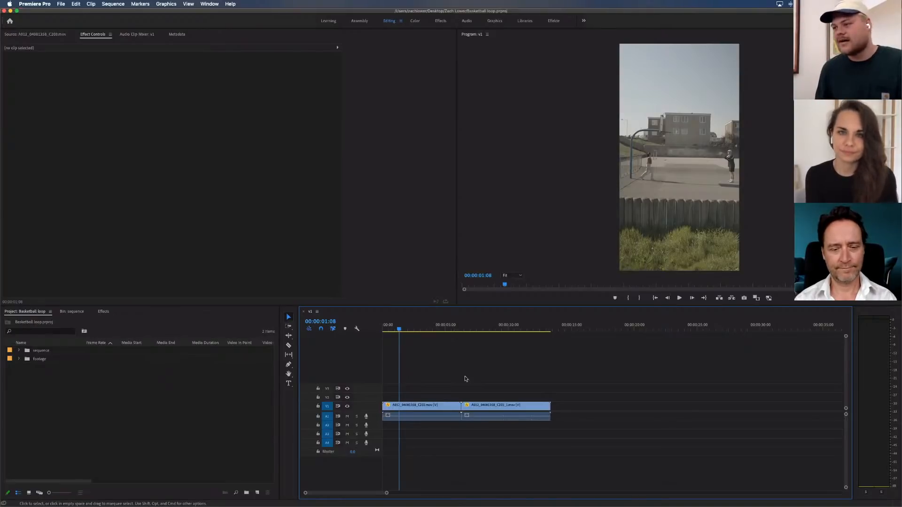
{"action": "left_click", "coordinate": [409, 327]}
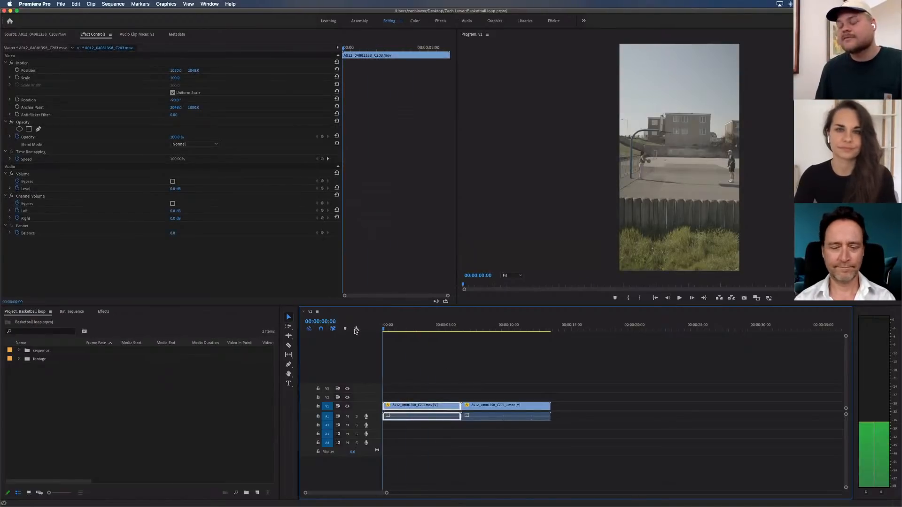
{"action": "left_click", "coordinate": [425, 364]}
{"action": "key", "text": "Home"}
{"action": "key", "text": "super+s"}
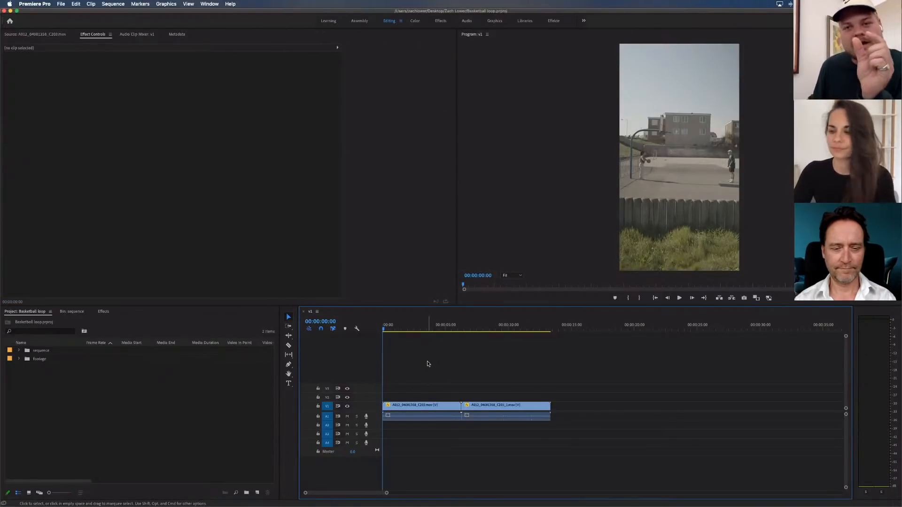
Review the first clip and its transition into the second, saving and parking the playhead on the cut at 00:00:06:07
{"action": "left_click", "coordinate": [404, 328]}
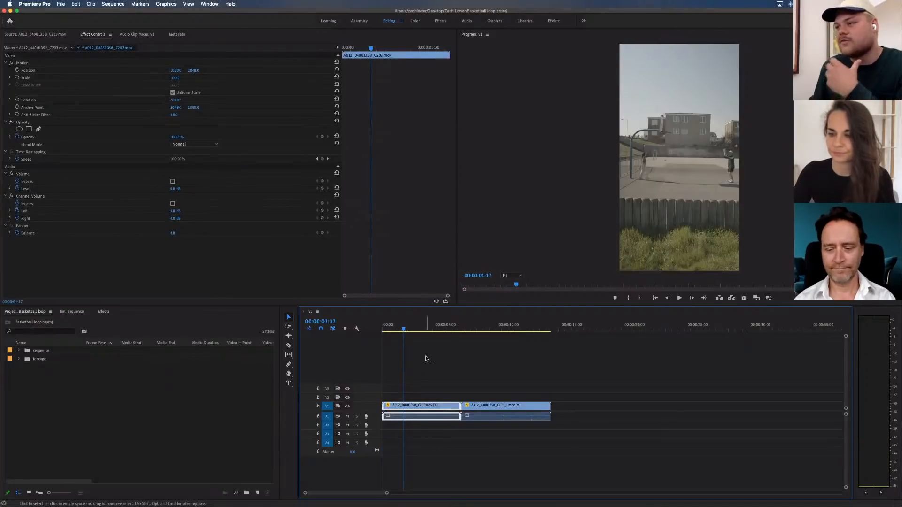
{"action": "left_click_drag", "start_coordinate": [444, 326], "coordinate": [465, 326]}
{"action": "left_click", "coordinate": [478, 354]}
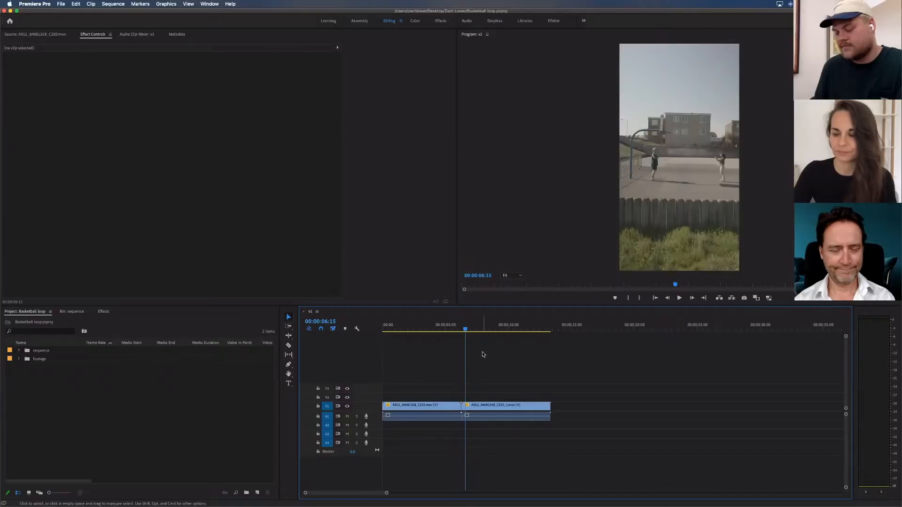
{"action": "key", "text": "super+s"}
{"action": "key", "text": "Up"}
{"action": "left_click", "coordinate": [482, 353]}
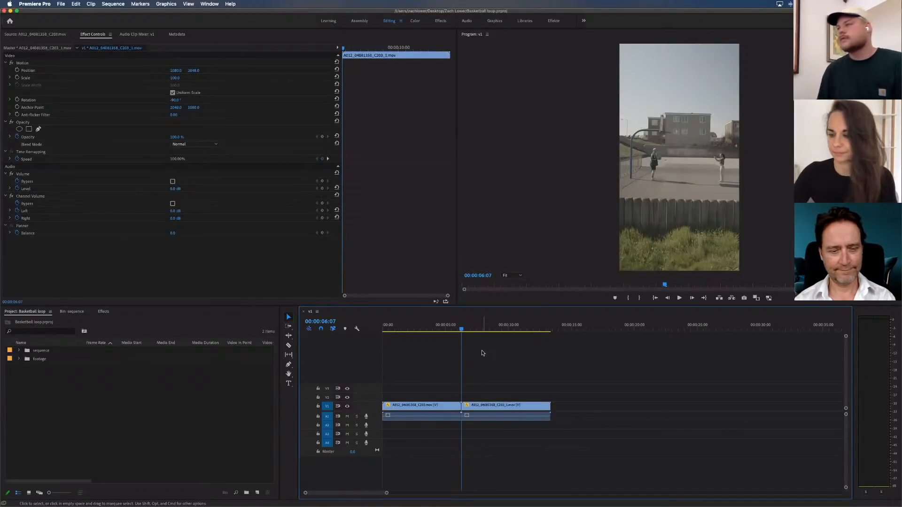
Stack the first clip on V2 and move the second clip beneath it on V1, both starting at the sequence start
{"action": "left_click_drag", "start_coordinate": [462, 329], "coordinate": [420, 333]}
{"action": "left_click", "coordinate": [437, 394]}
{"action": "left_click_drag", "start_coordinate": [435, 405], "coordinate": [434, 397]}
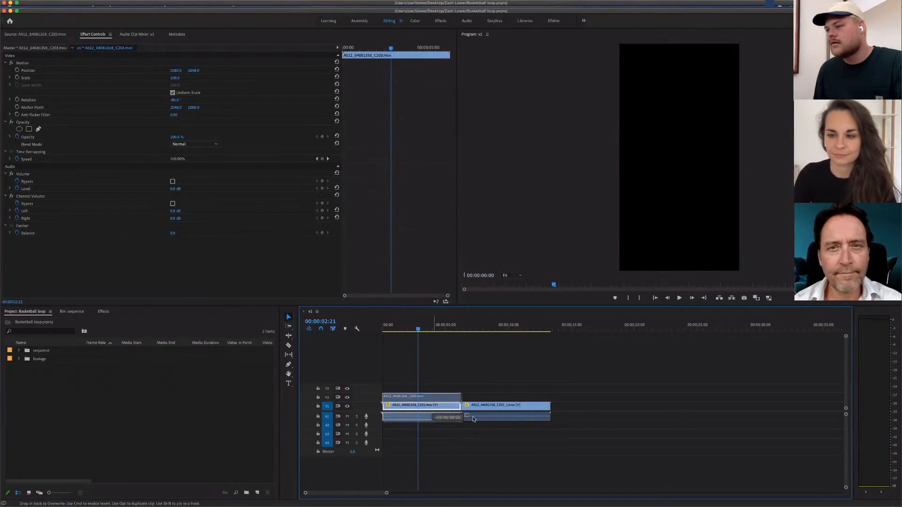
{"action": "left_click_drag", "start_coordinate": [473, 419], "coordinate": [398, 424]}
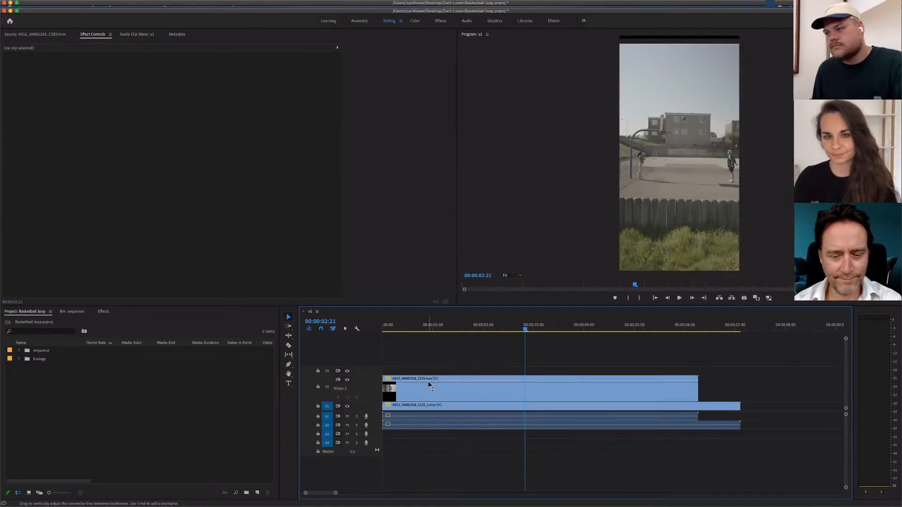
Lower the V2 clip's opacity so both clips show overlaid, and scrub through the overlay to 00:00:03:01
{"action": "left_click_drag", "start_coordinate": [429, 382], "coordinate": [430, 391]}
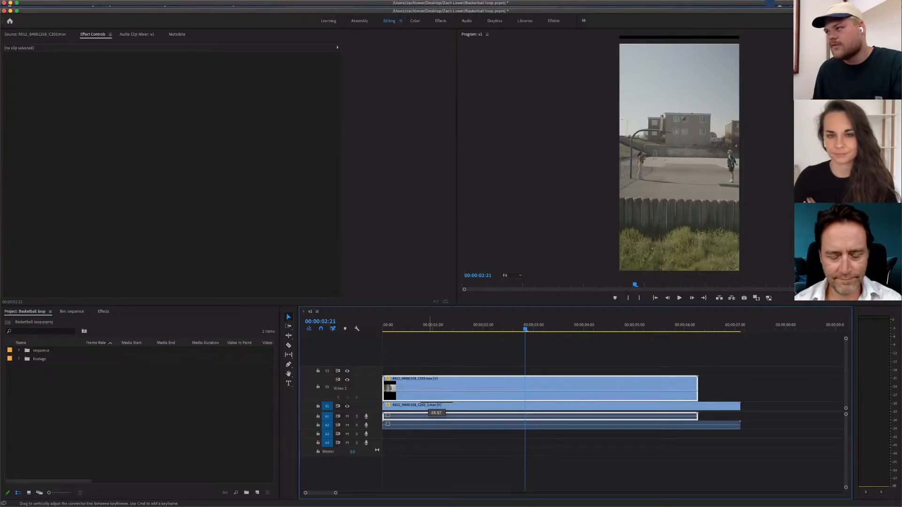
{"action": "left_click", "coordinate": [393, 327]}
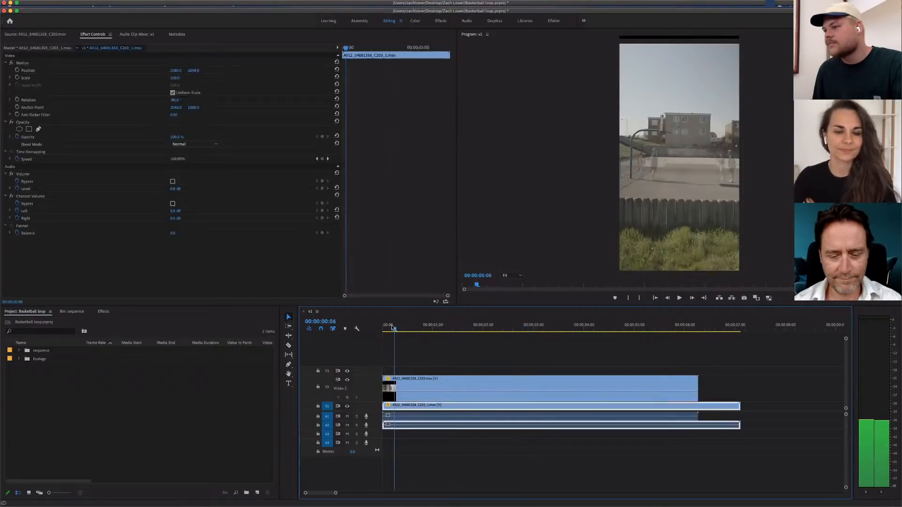
{"action": "left_click_drag", "start_coordinate": [392, 327], "coordinate": [535, 321]}
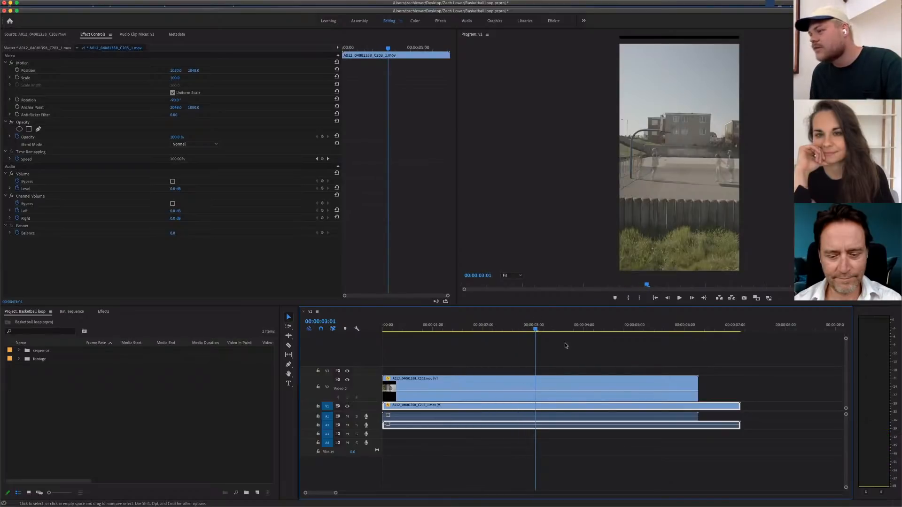
Zoom in on the timeline around 00:00:03:01 and select the V2 clip, then the V1 clip, to check the overlay
{"action": "key", "text": "="}
{"action": "key", "text": "="}
{"action": "left_click", "coordinate": [617, 371]}
{"action": "left_click_drag", "start_coordinate": [621, 380], "coordinate": [624, 380]}
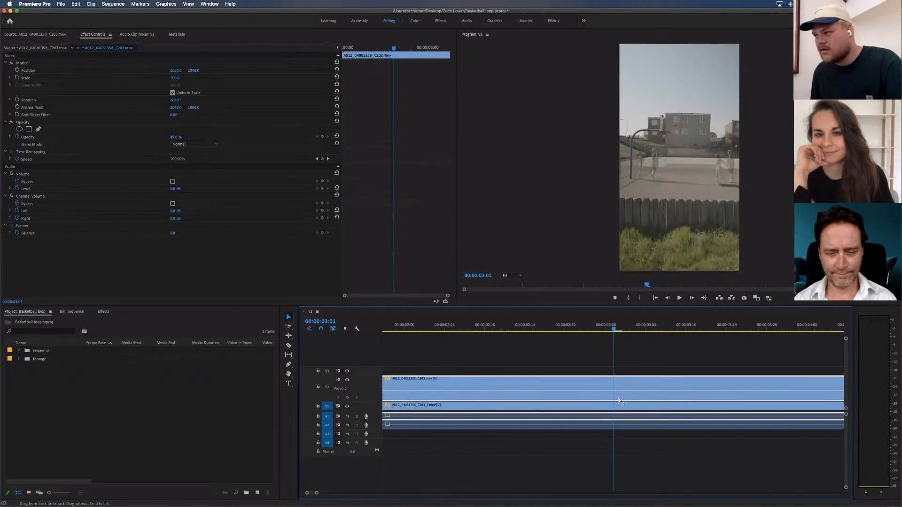
{"action": "left_click", "coordinate": [590, 408]}
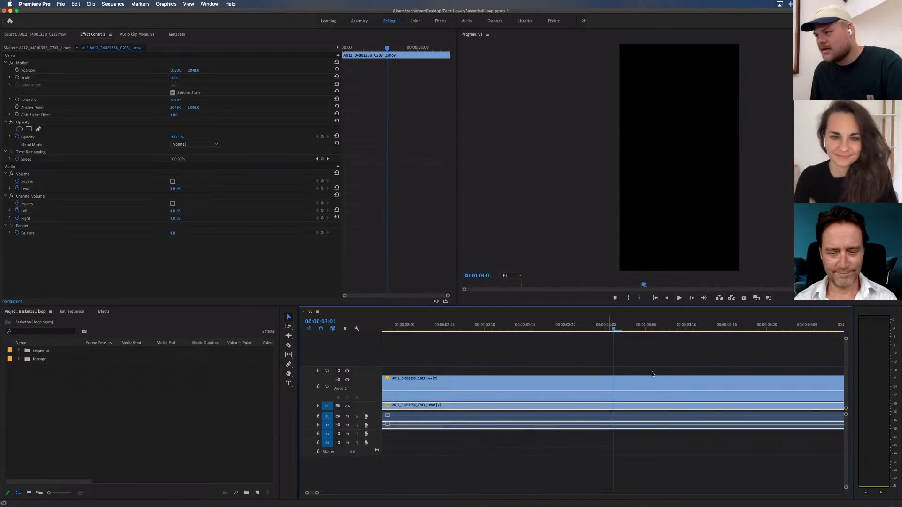
Move the playhead to 00:00:03:04 and restore the V2 clip's opacity to 100%
{"action": "left_click", "coordinate": [614, 329]}
{"action": "left_click_drag", "start_coordinate": [615, 329], "coordinate": [637, 329]}
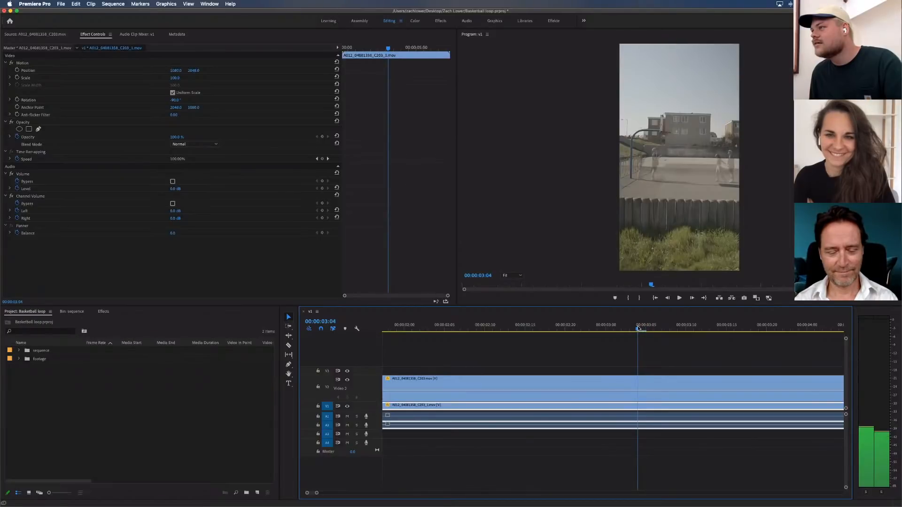
{"action": "left_click", "coordinate": [648, 359]}
{"action": "left_click", "coordinate": [602, 392]}
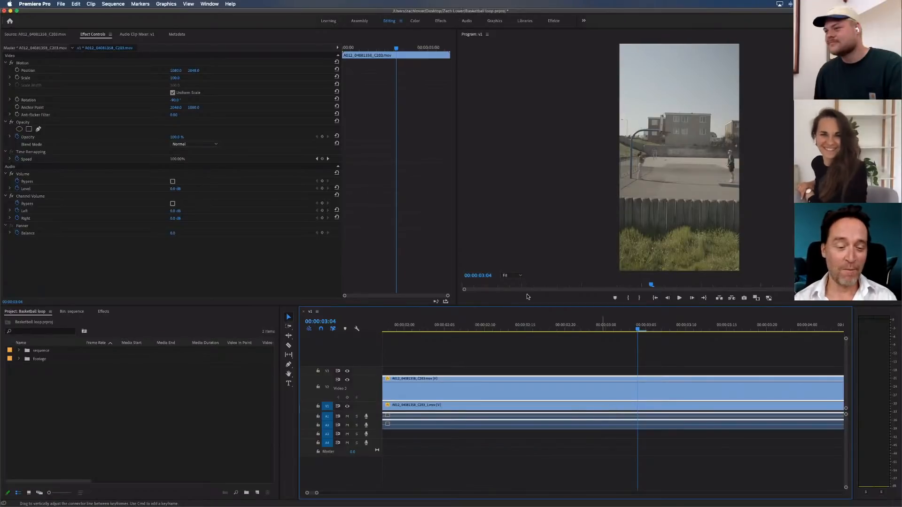
Enlarge the program preview to 75% to inspect the hoop area, and settle on a 50% preview zoom
{"action": "left_click", "coordinate": [512, 275]}
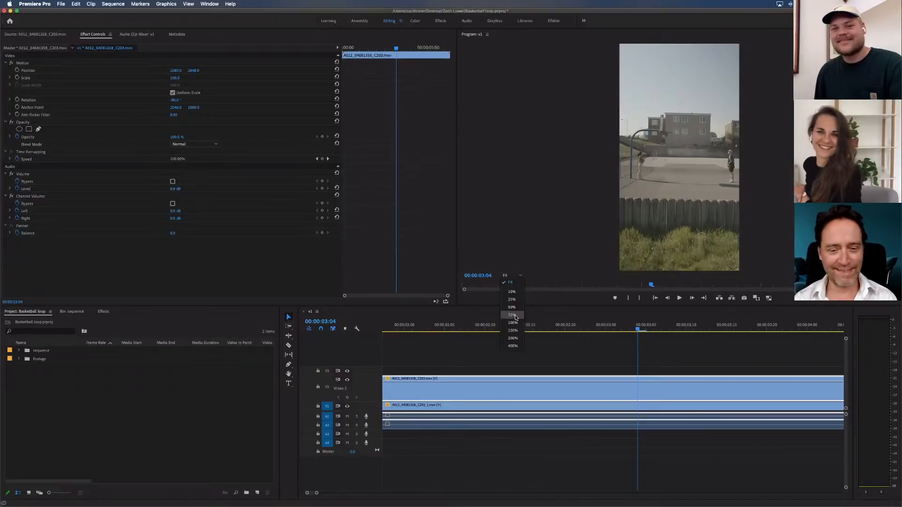
{"action": "left_click", "coordinate": [515, 314]}
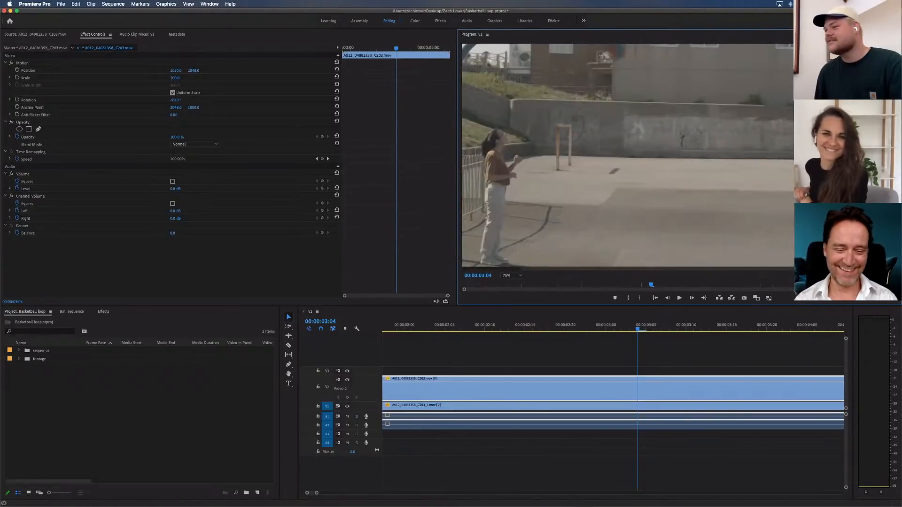
{"action": "scroll", "coordinate": [520, 279], "scroll_direction": "up", "scroll_amount": 1}
{"action": "scroll", "coordinate": [519, 279], "scroll_direction": "up", "scroll_amount": 5}
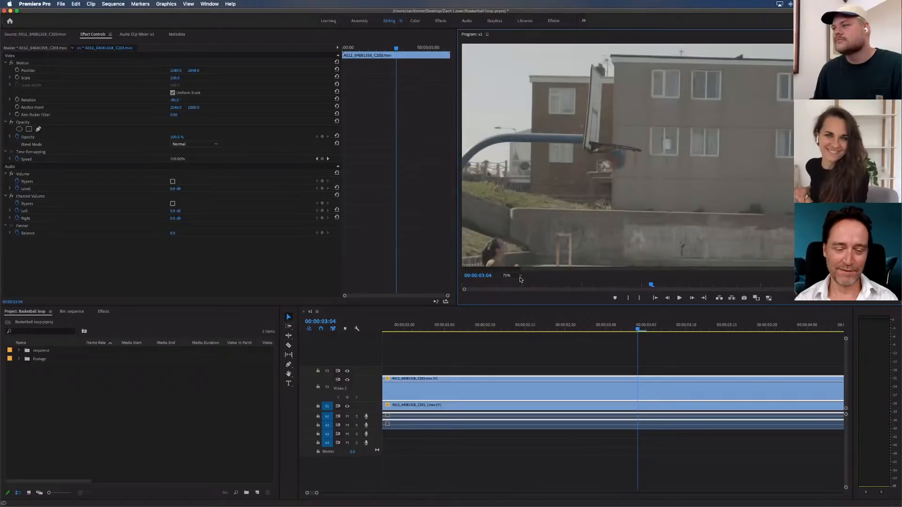
{"action": "left_click", "coordinate": [520, 277]}
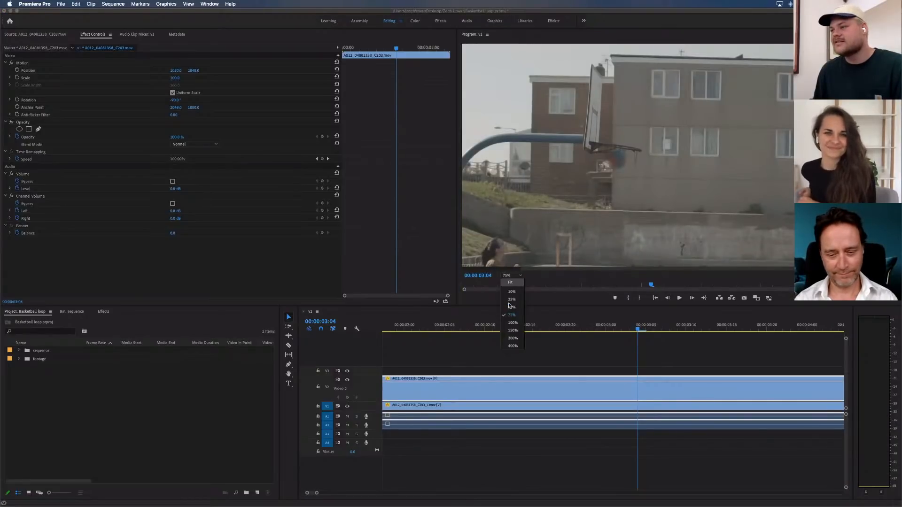
{"action": "left_click", "coordinate": [511, 307]}
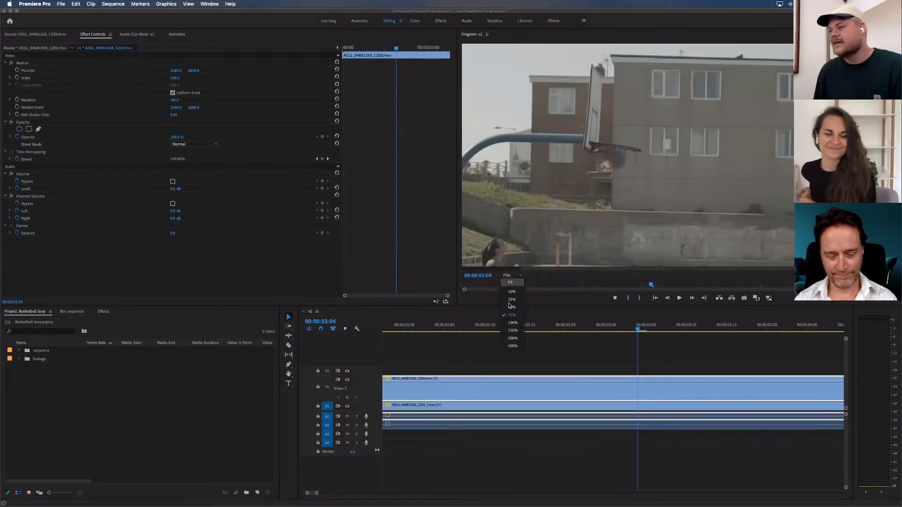
{"action": "left_click", "coordinate": [631, 391]}
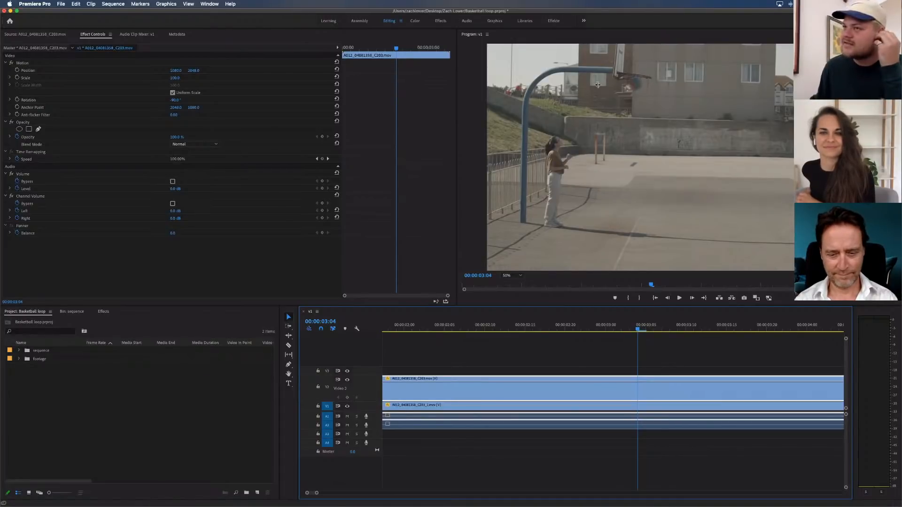
{"action": "left_click", "coordinate": [23, 123]}
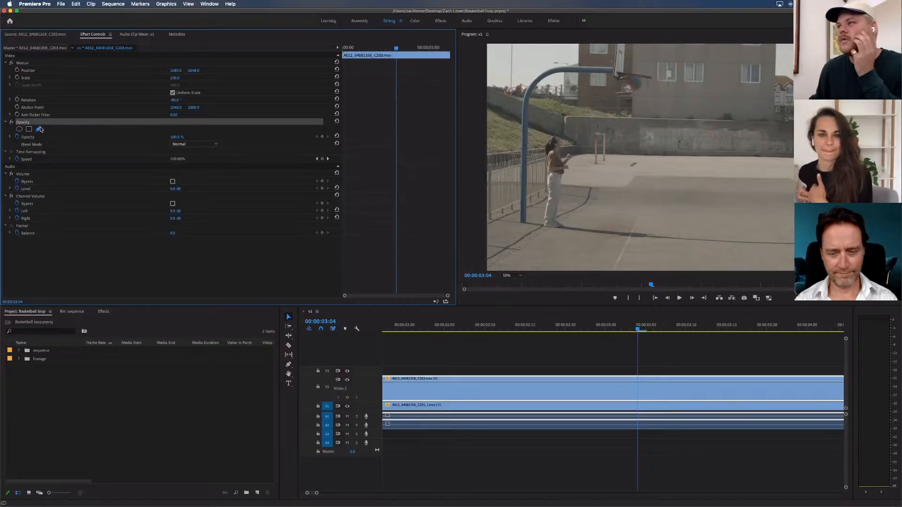
{"action": "left_click", "coordinate": [514, 75]}
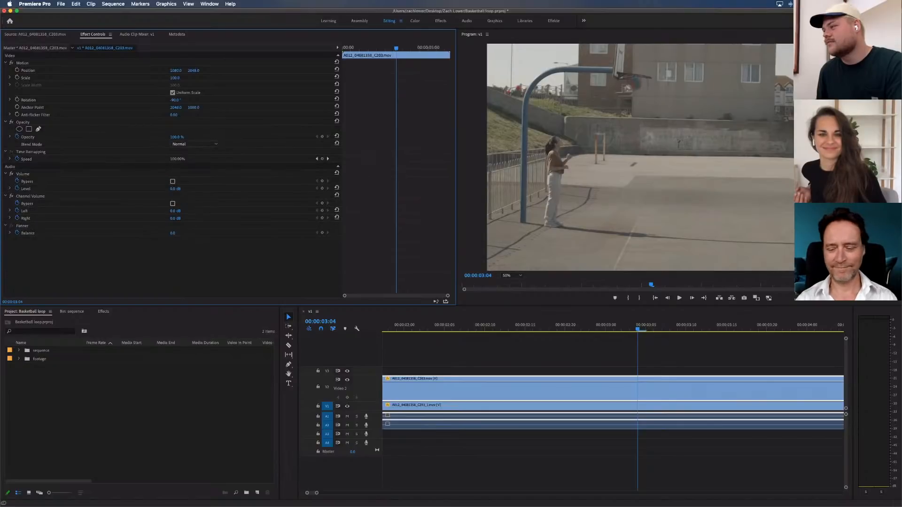
{"action": "key", "text": "Delete"}
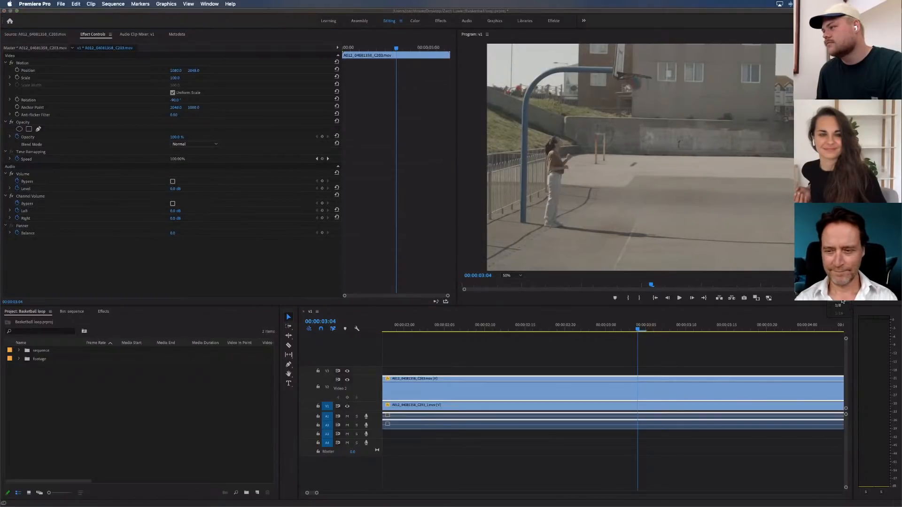
{"action": "left_click", "coordinate": [842, 300]}
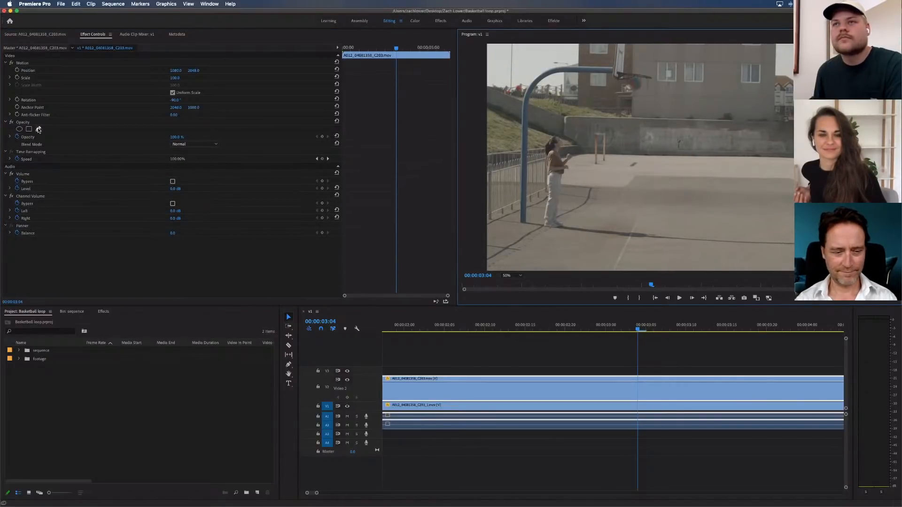
Start a pen-drawn opacity mask on the V2 clip, placing points along the hoop's blue arm and out to the rim
{"action": "left_click", "coordinate": [38, 129]}
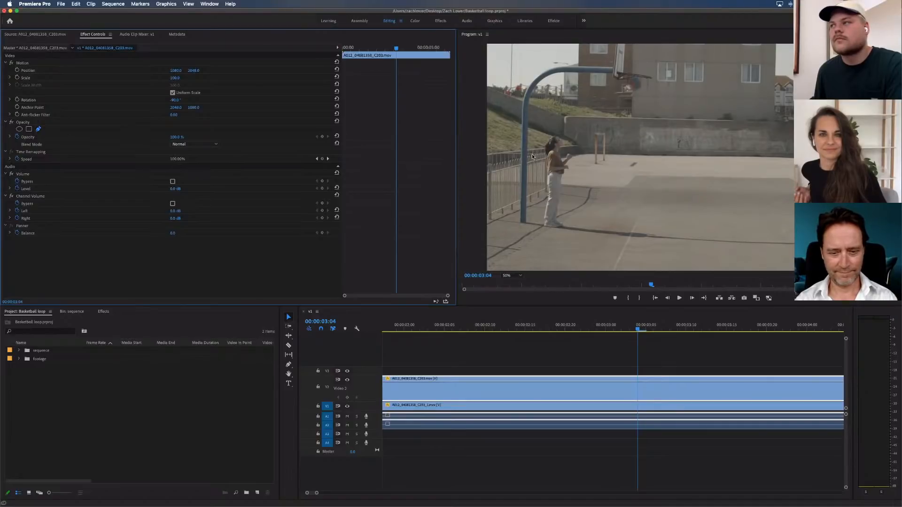
{"action": "left_click", "coordinate": [558, 71]}
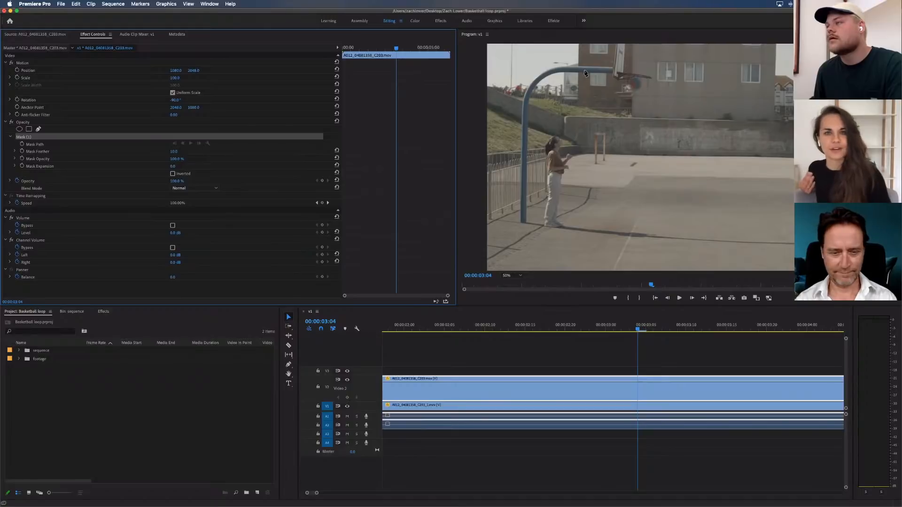
{"action": "left_click", "coordinate": [582, 70]}
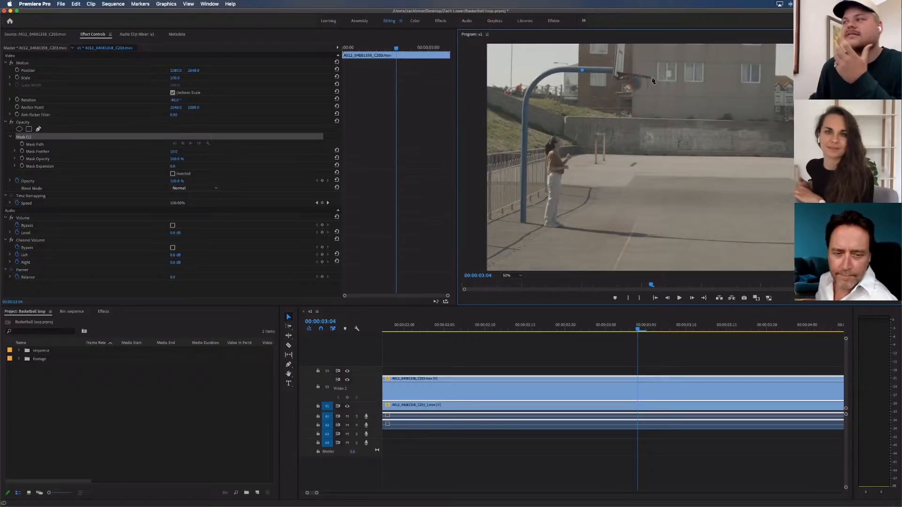
{"action": "left_click", "coordinate": [614, 71]}
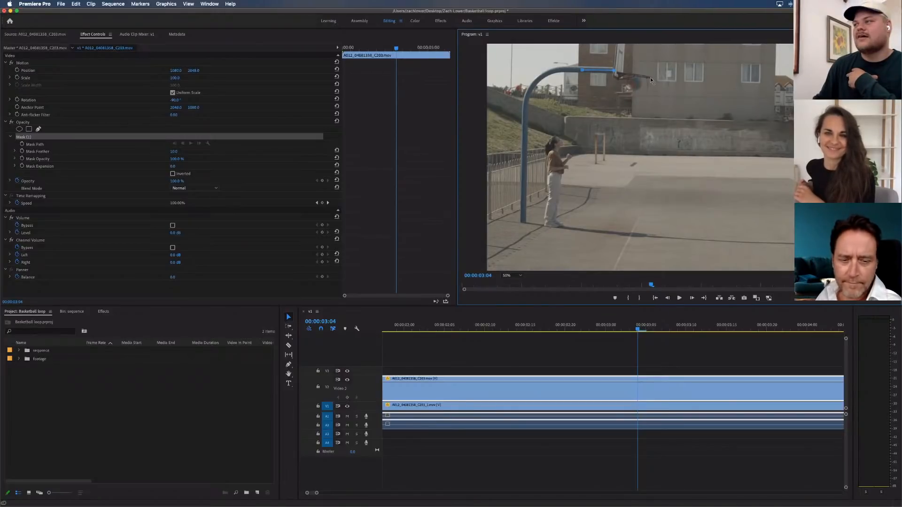
{"action": "left_click", "coordinate": [650, 79]}
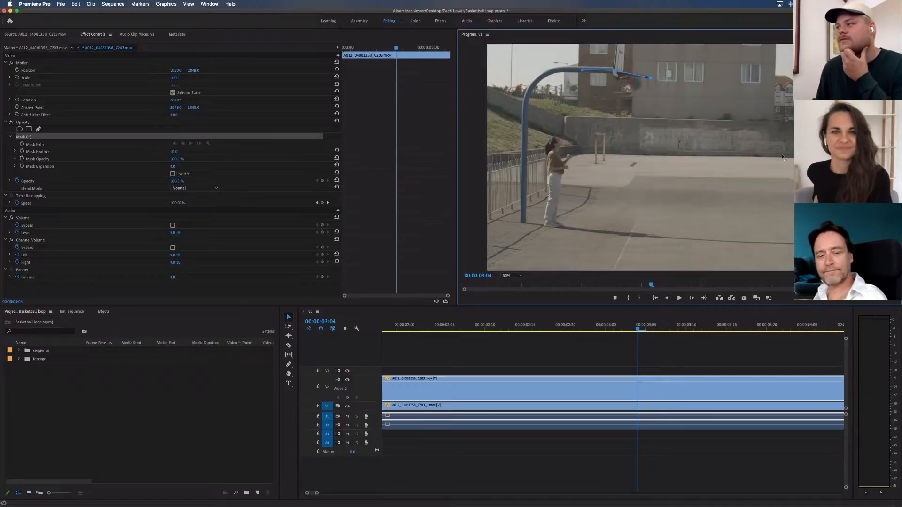
Close the mask around the court below the hoop, enclosing the player and pole, and add a point just above the pole's bend
{"action": "left_click", "coordinate": [775, 121]}
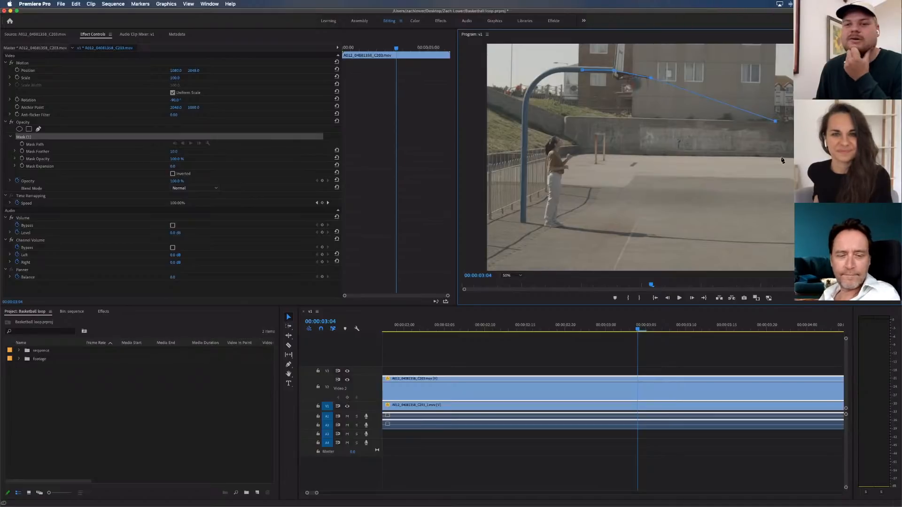
{"action": "left_click", "coordinate": [781, 157]}
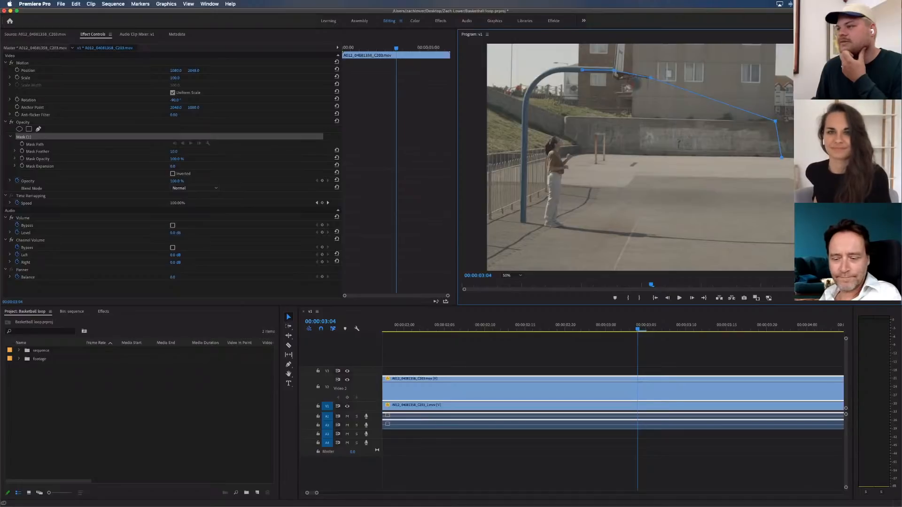
{"action": "left_click", "coordinate": [804, 256]}
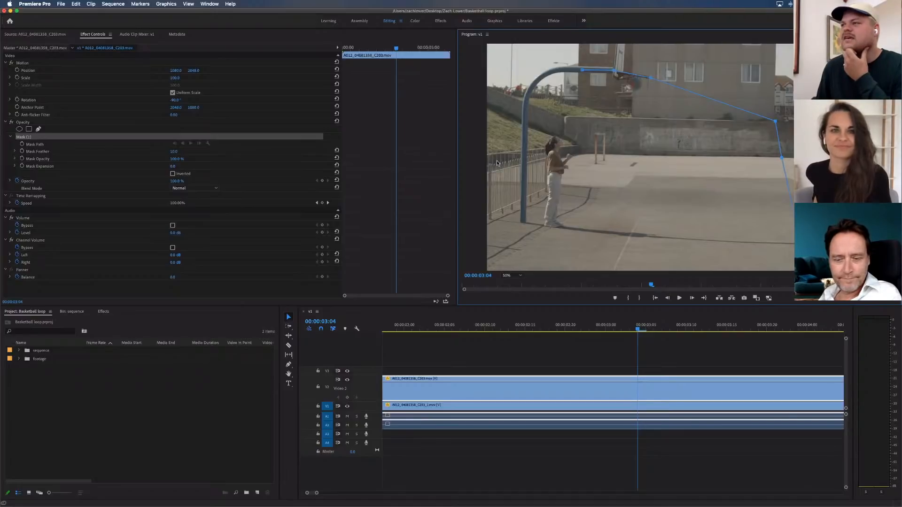
{"action": "left_click", "coordinate": [508, 94]}
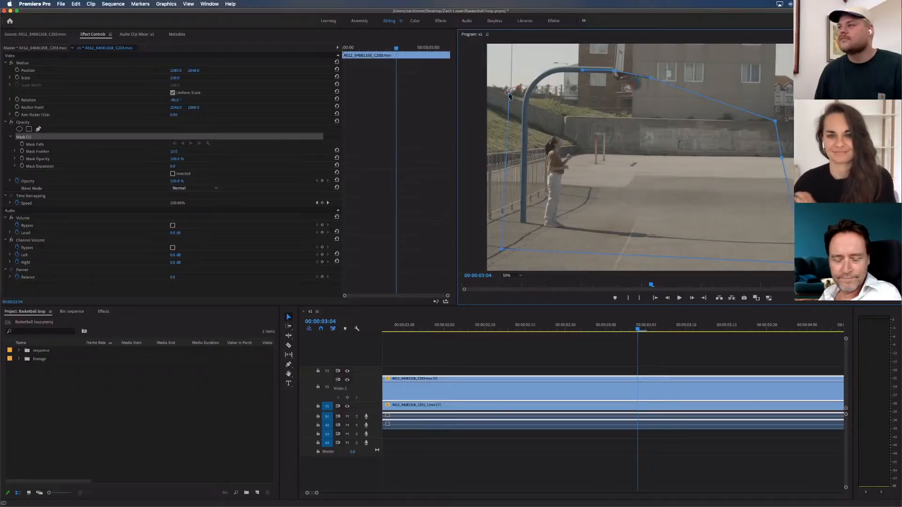
{"action": "left_click", "coordinate": [582, 72]}
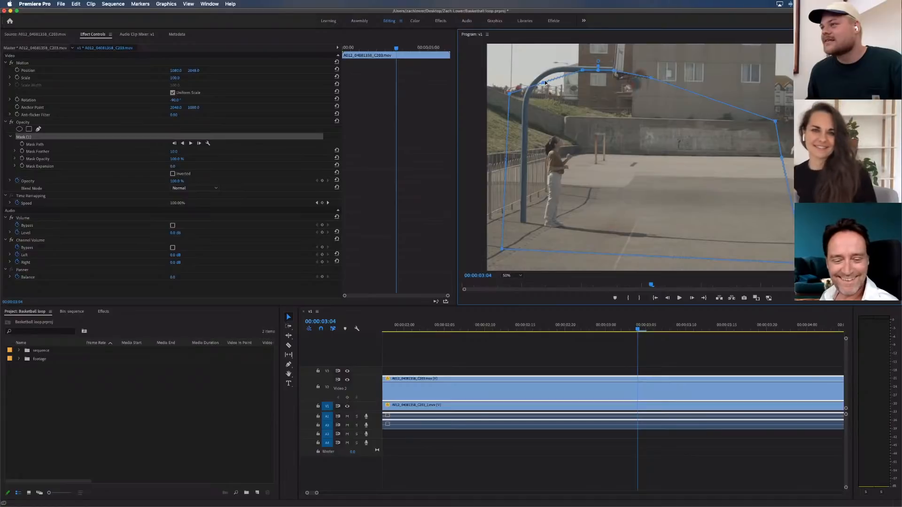
{"action": "left_click_drag", "start_coordinate": [545, 82], "coordinate": [538, 70]}
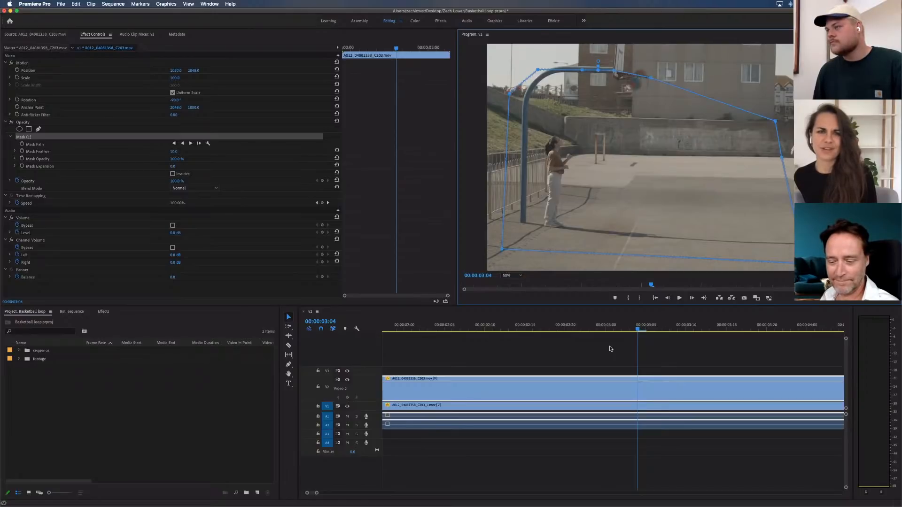
Set the program preview zoom to Fit, deselect the clip and fit the whole sequence in the timeline
{"action": "left_click", "coordinate": [519, 277]}
{"action": "left_click", "coordinate": [519, 276]}
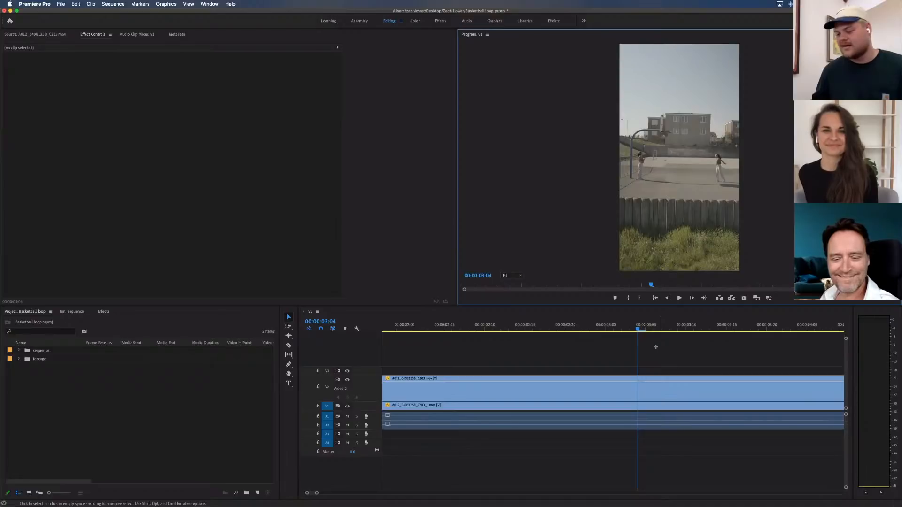
{"action": "left_click", "coordinate": [655, 347]}
{"action": "key", "text": "backslash"}
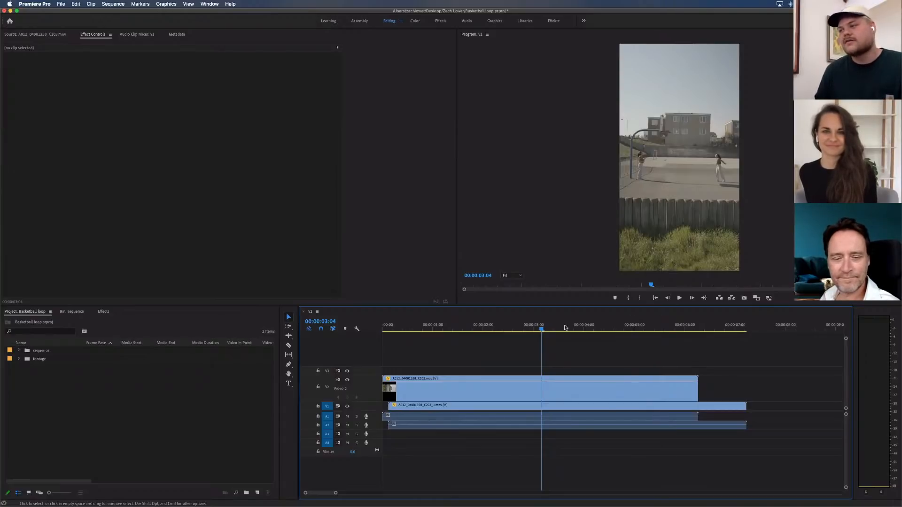
Check the masked composite at 00:00:02:00 and 00:00:01:00, selecting the V1 clip and then the V2 clip
{"action": "left_click", "coordinate": [482, 327]}
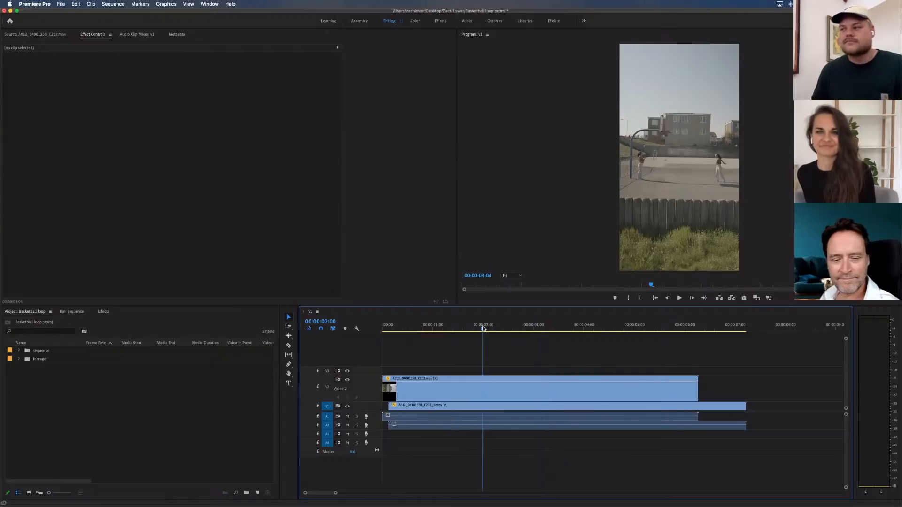
{"action": "key", "text": "d"}
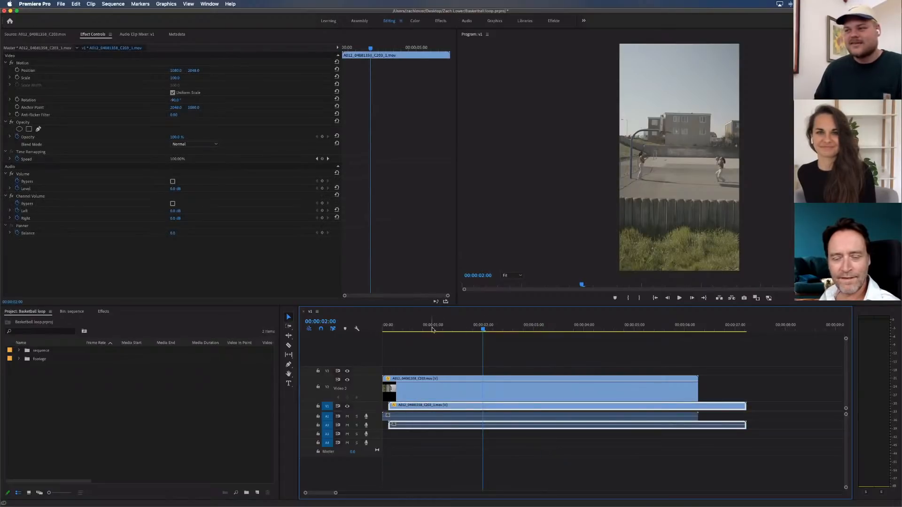
{"action": "left_click", "coordinate": [432, 329]}
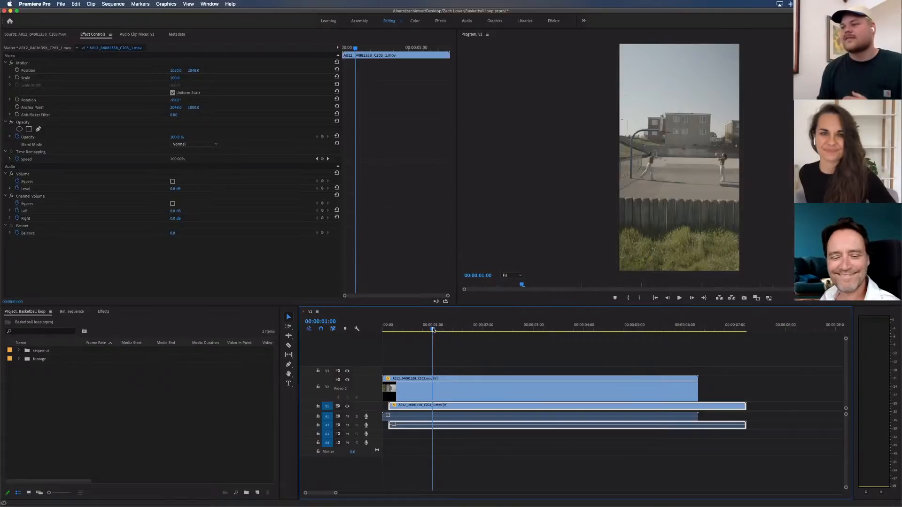
{"action": "left_click", "coordinate": [460, 393]}
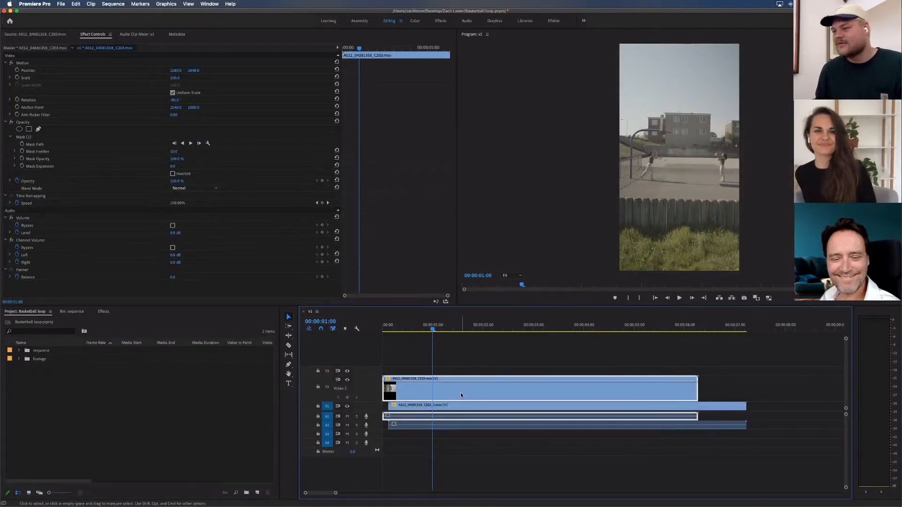
{"action": "left_click", "coordinate": [449, 349]}
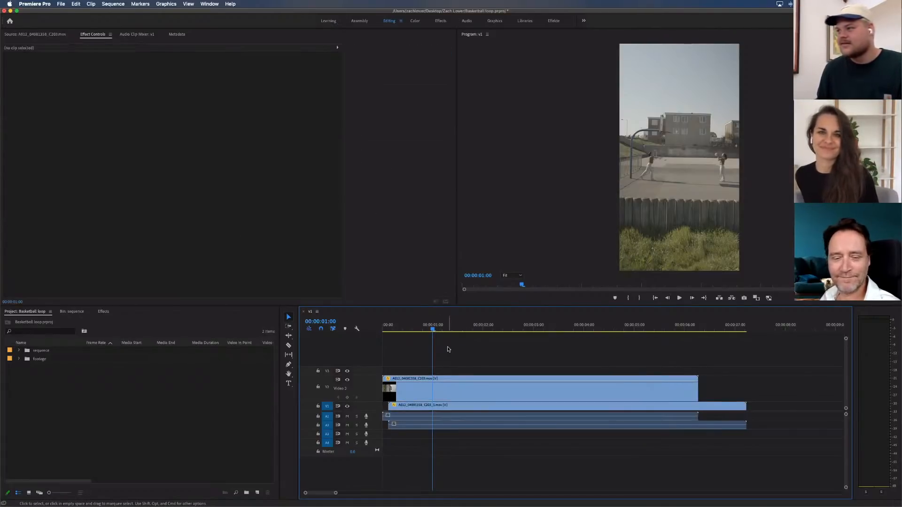
{"action": "left_click", "coordinate": [457, 391]}
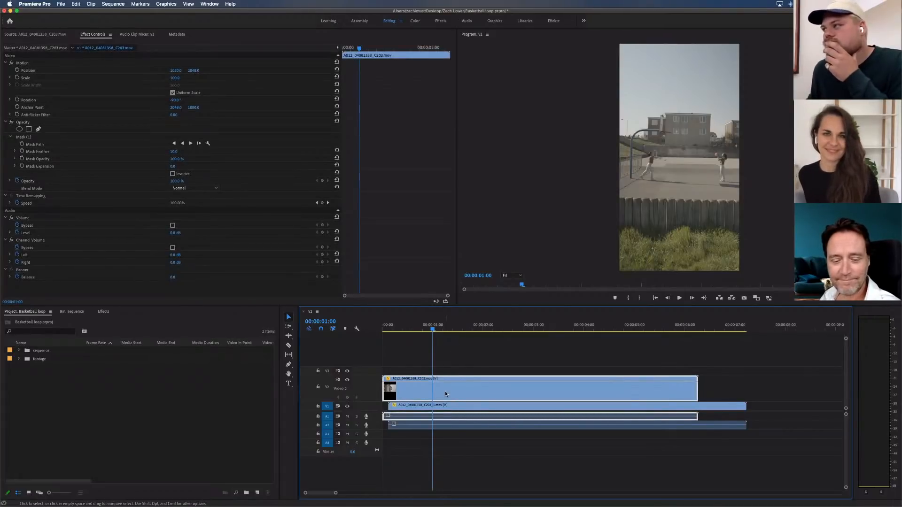
Scrub to 00:00:03:03, shift the V2 clip one frame later, and review the timing back to 00:00:03:00
{"action": "left_click_drag", "start_coordinate": [433, 329], "coordinate": [539, 330]}
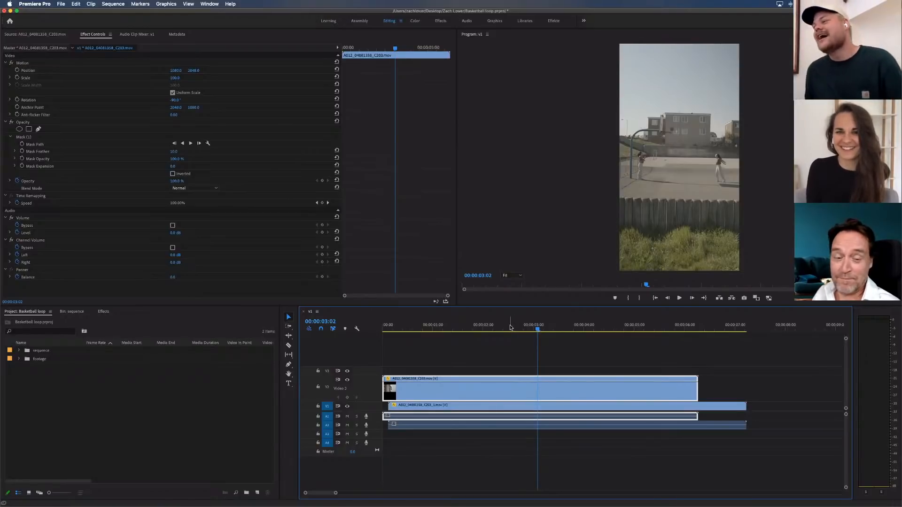
{"action": "left_click_drag", "start_coordinate": [524, 328], "coordinate": [539, 328]}
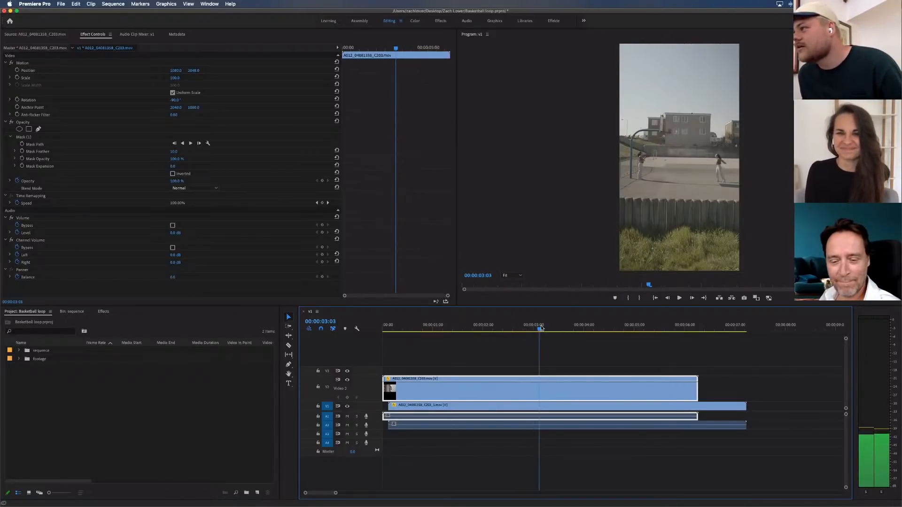
{"action": "left_click", "coordinate": [576, 356]}
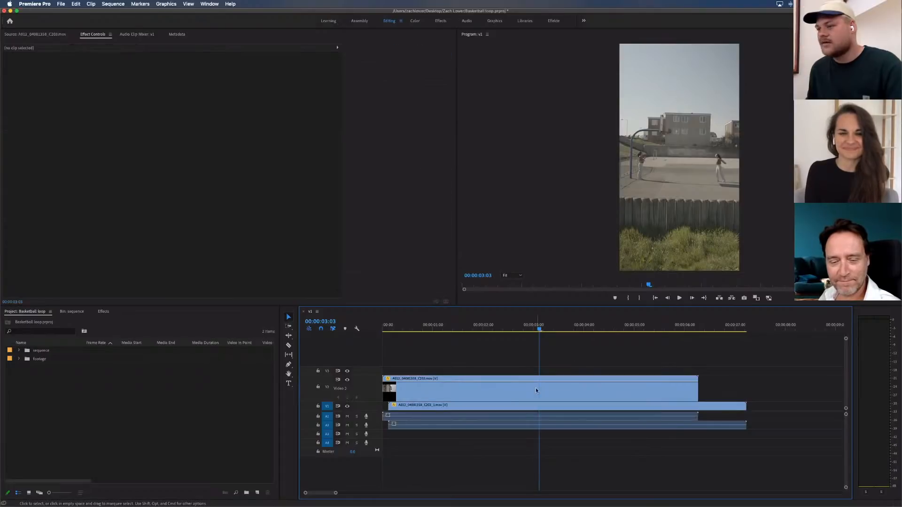
{"action": "key", "text": "equal"}
{"action": "left_click_drag", "start_coordinate": [596, 387], "coordinate": [600, 390]}
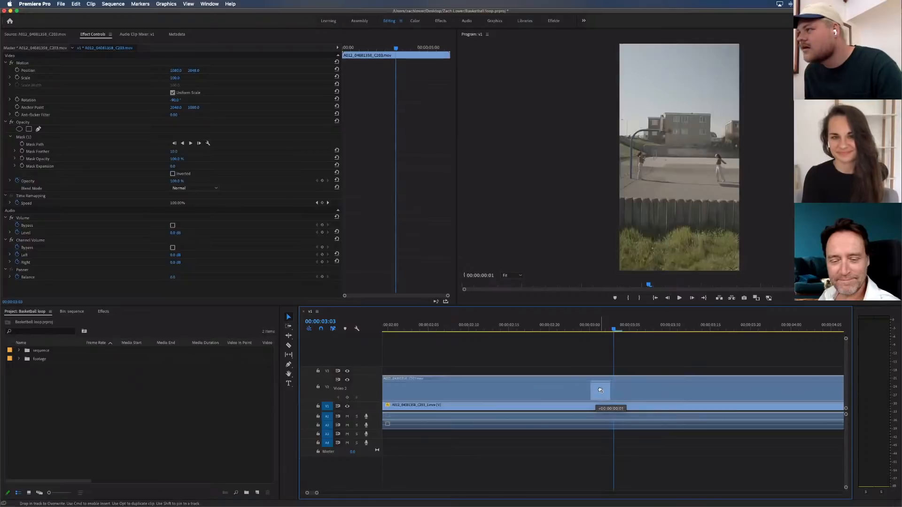
{"action": "left_click_drag", "start_coordinate": [612, 328], "coordinate": [590, 328]}
{"action": "left_click", "coordinate": [621, 328]}
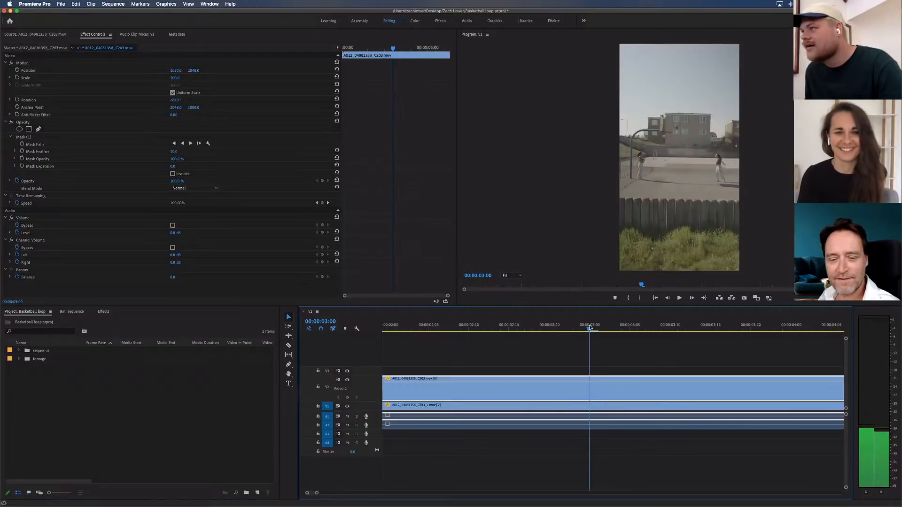
Deselect the clips, show a longer stretch of the timeline and save the project
{"action": "left_click", "coordinate": [633, 348]}
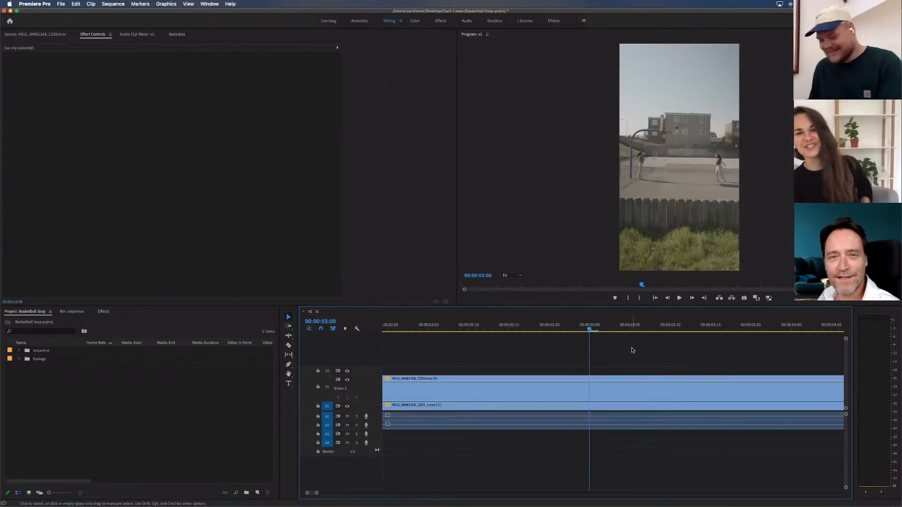
{"action": "key", "text": "minus"}
{"action": "key", "text": "super+s"}
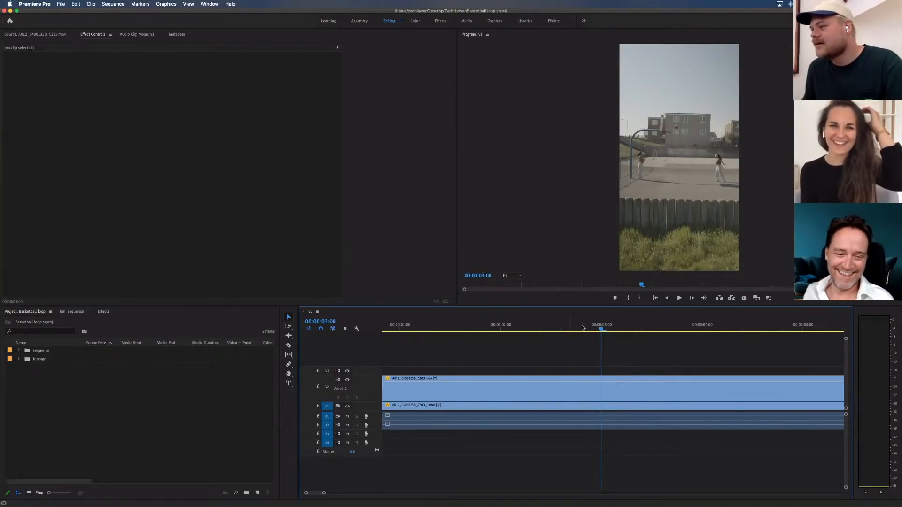
Play and scrub the composite from about 00:00:03:00 to 00:00:05:21 to review both players' movements
{"action": "left_click_drag", "start_coordinate": [574, 327], "coordinate": [654, 328]}
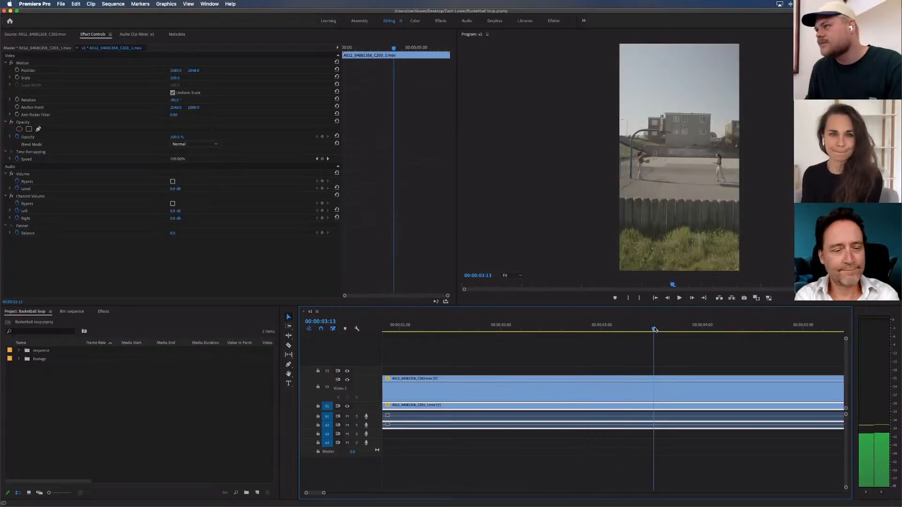
{"action": "left_click", "coordinate": [679, 349]}
{"action": "key", "text": "minus"}
{"action": "key", "text": "minus"}
{"action": "key", "text": "minus"}
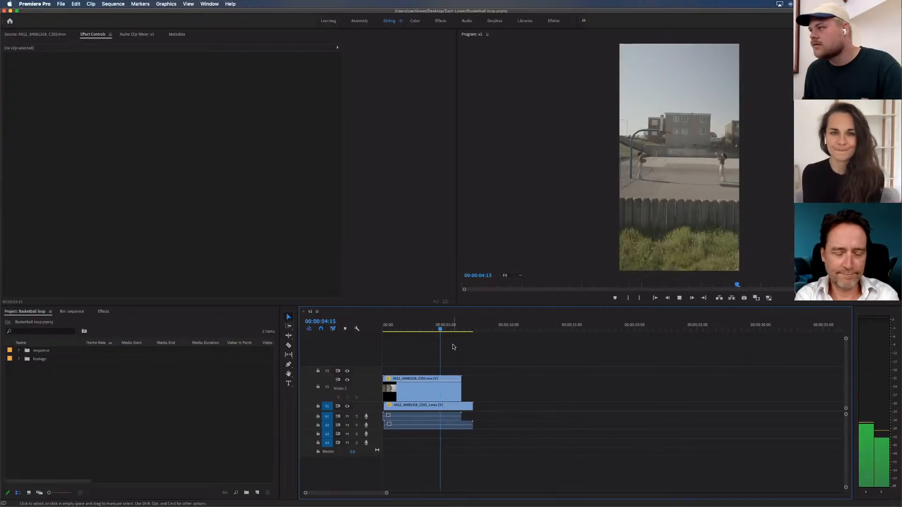
{"action": "key", "text": "space"}
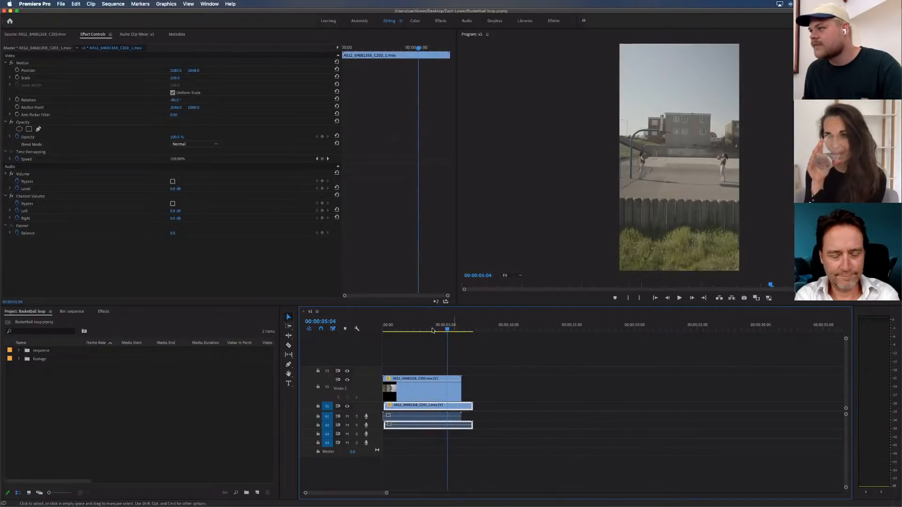
{"action": "left_click_drag", "start_coordinate": [434, 330], "coordinate": [455, 329]}
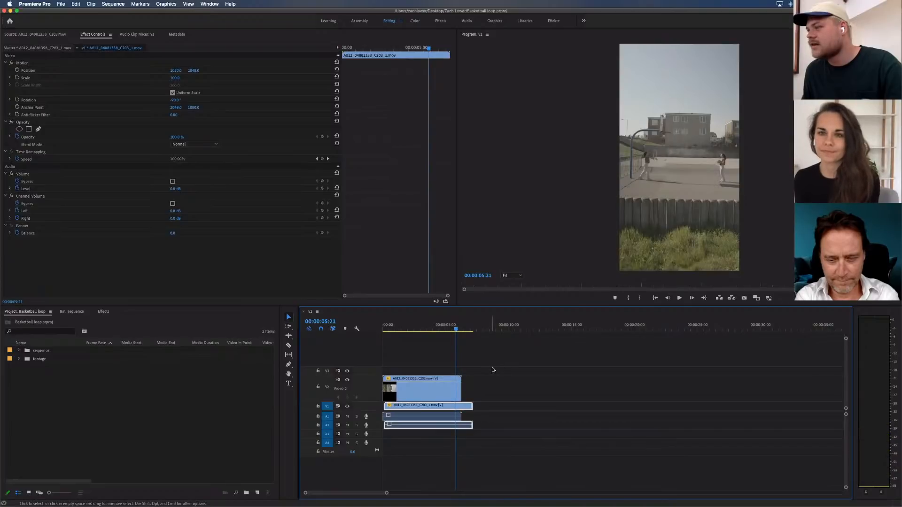
Expand the V1 track's height to show its clip thumbnail and enlarge the timeline scale
{"action": "left_click", "coordinate": [359, 390]}
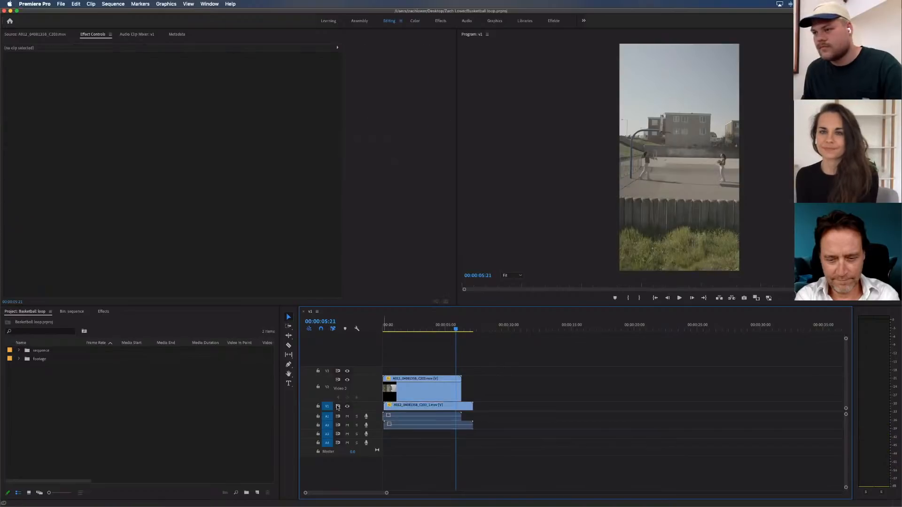
{"action": "double_click", "coordinate": [361, 408]}
{"action": "key", "text": "="}
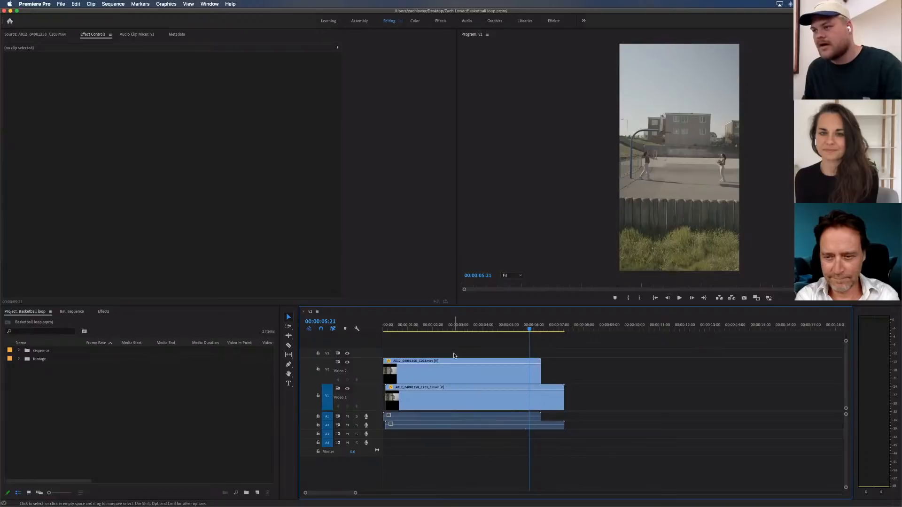
Play back the middle of the sequence, park the playhead at 00:00:02:02, and ripple-trim the start of both clips to it
{"action": "left_click", "coordinate": [457, 327]}
{"action": "key", "text": "space"}
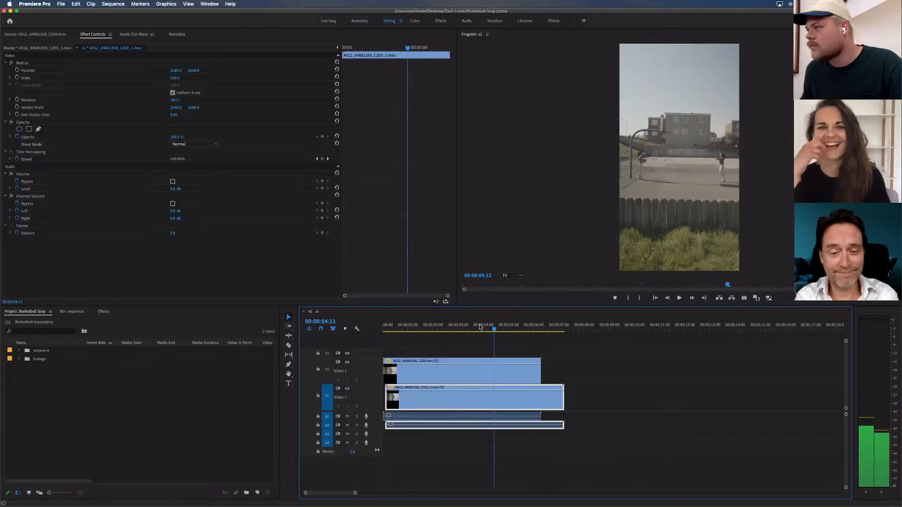
{"action": "left_click_drag", "start_coordinate": [480, 328], "coordinate": [435, 327]}
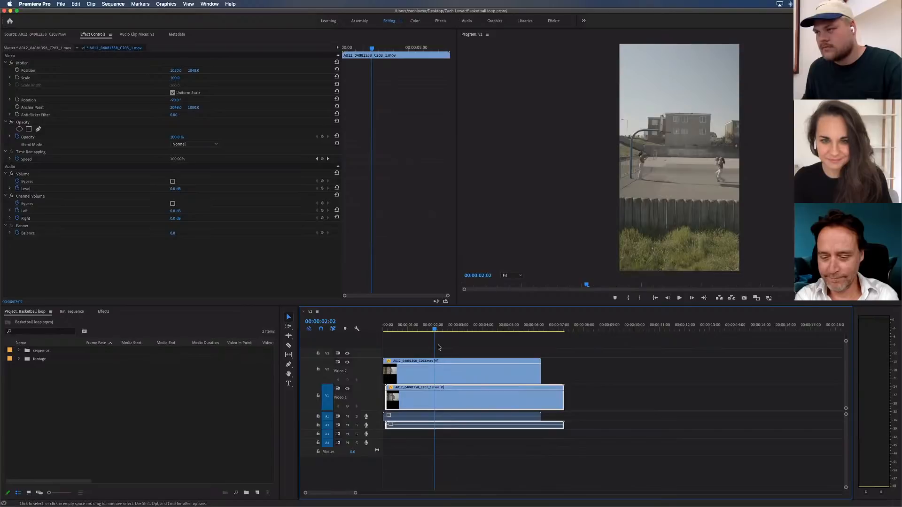
{"action": "key", "text": "q"}
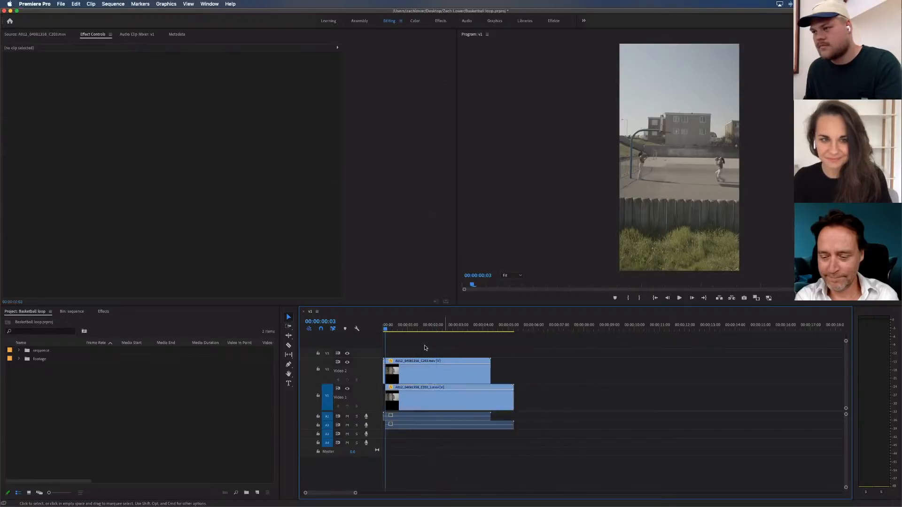
Delete the leftover clip sliver before 00:00:00:03 and close the empty gap at the start of the sequence
{"action": "key", "text": "equal"}
{"action": "key", "text": "equal"}
{"action": "key", "text": "equal"}
{"action": "key", "text": "equal"}
{"action": "left_click_drag", "start_coordinate": [400, 340], "coordinate": [402, 437]}
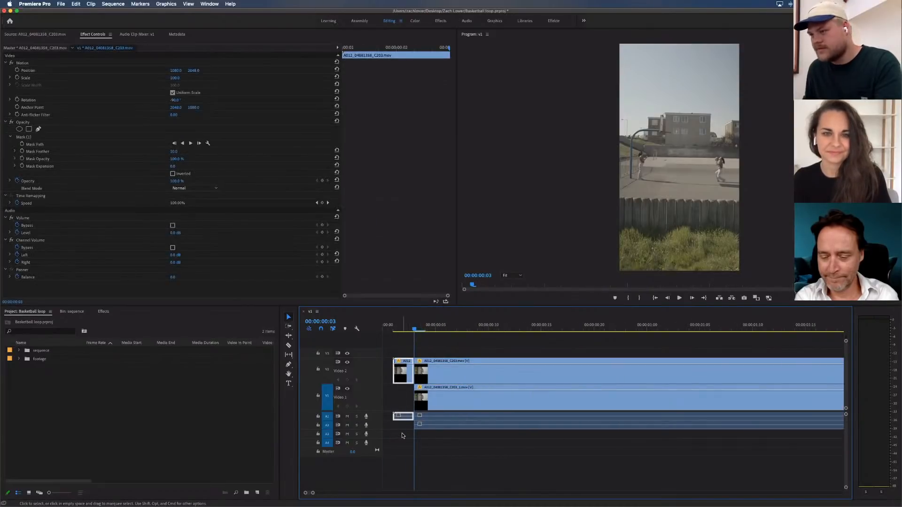
{"action": "key", "text": "Delete"}
{"action": "left_click", "coordinate": [399, 399]}
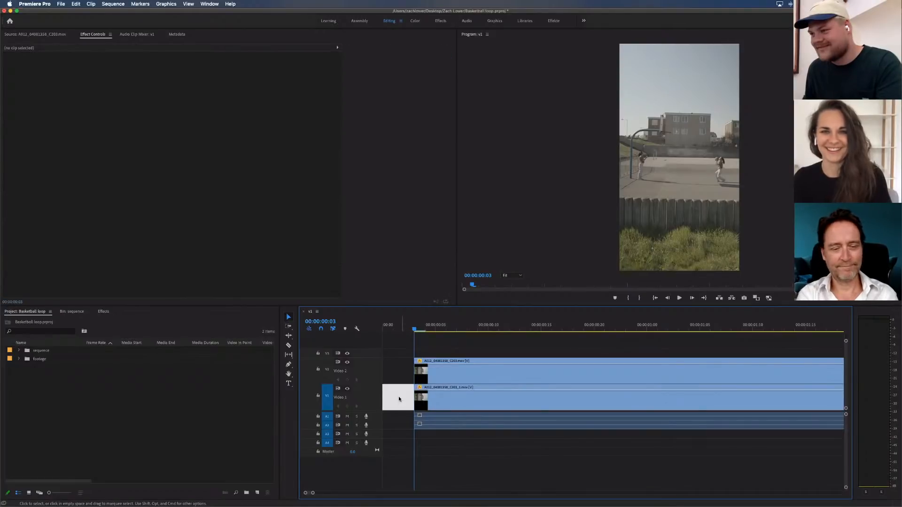
{"action": "key", "text": "Delete"}
Fit the whole sequence in the timeline, return the playhead to 00:00:00:00 and save the project
{"action": "key", "text": "backslash"}
{"action": "left_click_drag", "start_coordinate": [407, 329], "coordinate": [366, 331]}
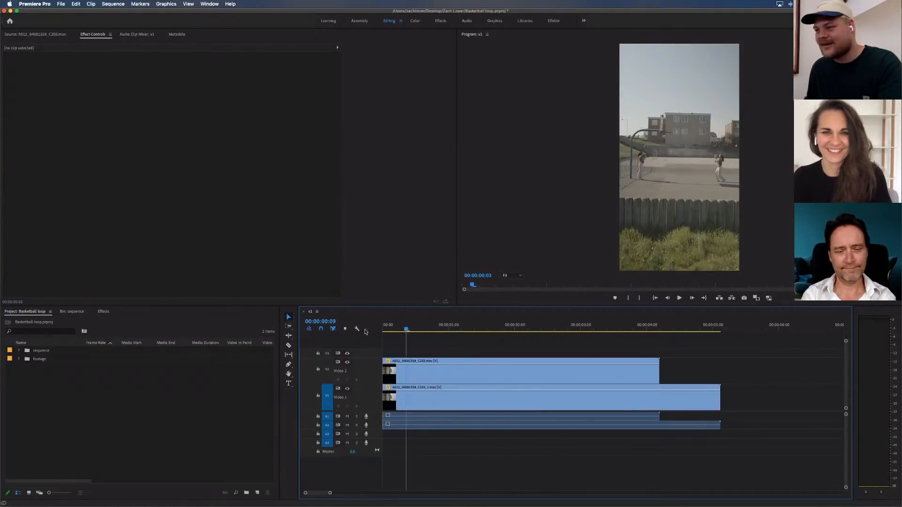
{"action": "key", "text": "super+s"}
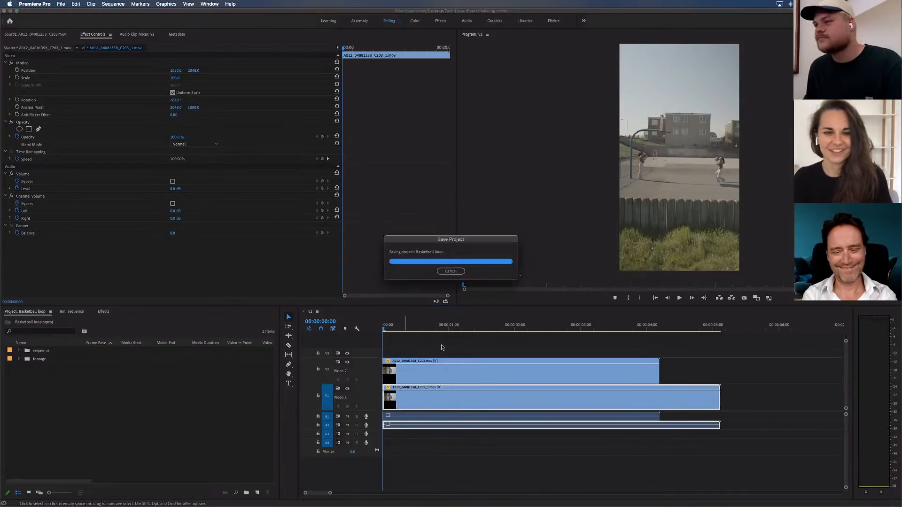
Play and scrub the composite to 00:00:01:12 to compare both players' timing, checking the masked upper clip with V1 hidden
{"action": "key", "text": "space"}
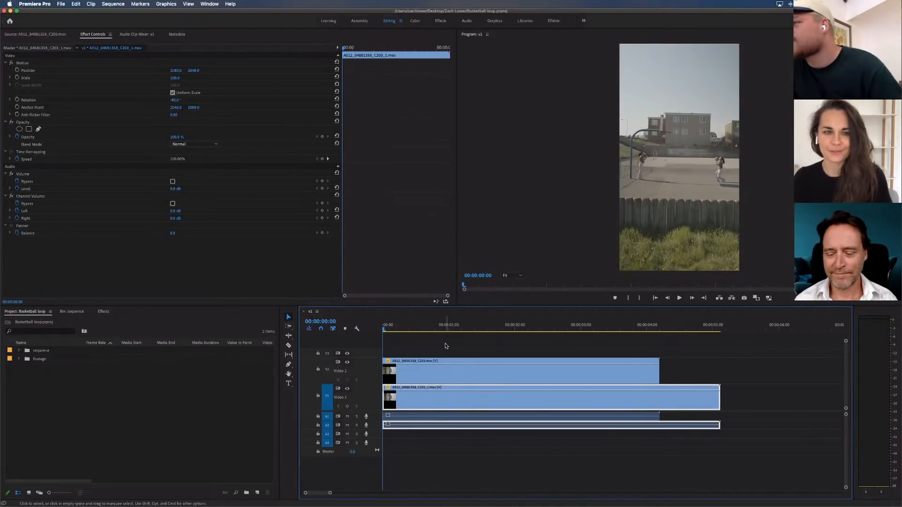
{"action": "key", "text": "space"}
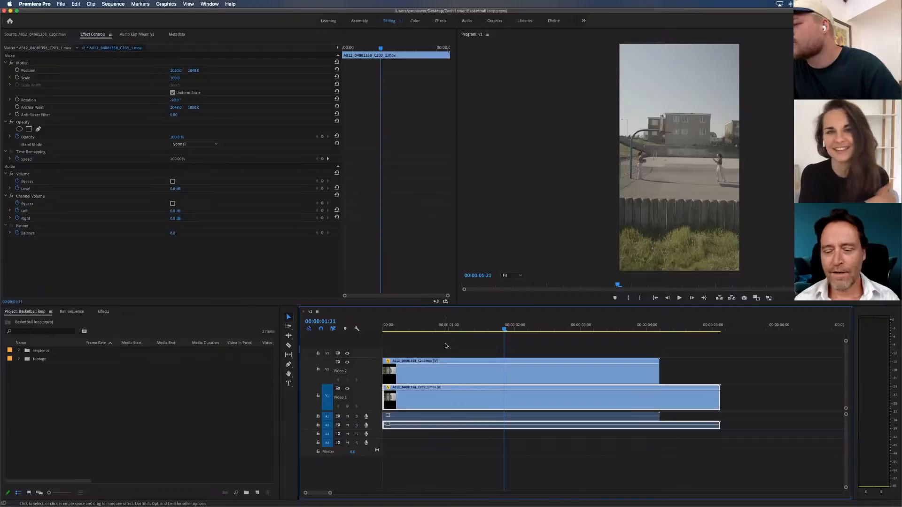
{"action": "key", "text": "space"}
{"action": "key", "text": "space"}
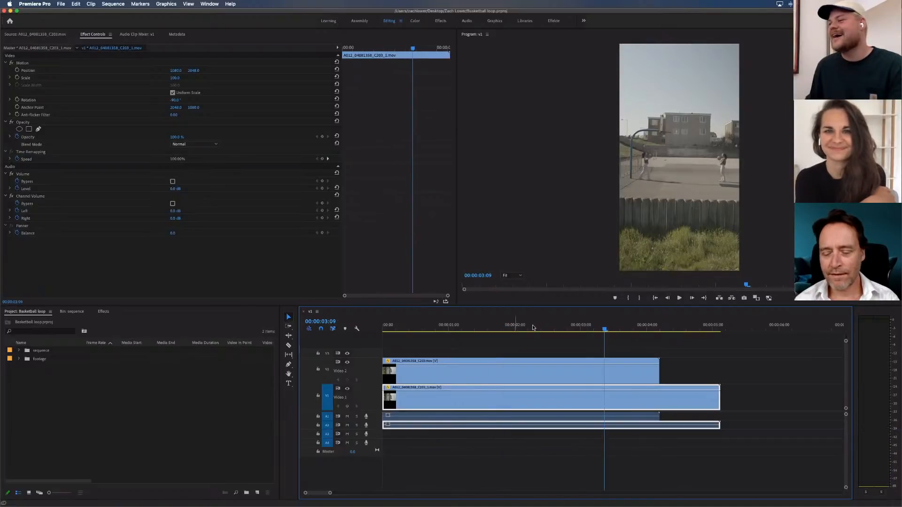
{"action": "left_click", "coordinate": [565, 329]}
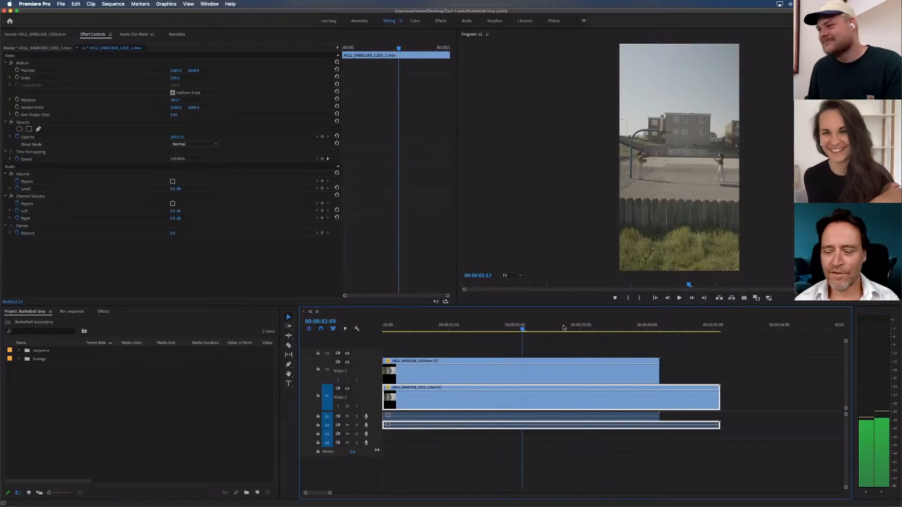
{"action": "left_click", "coordinate": [563, 344]}
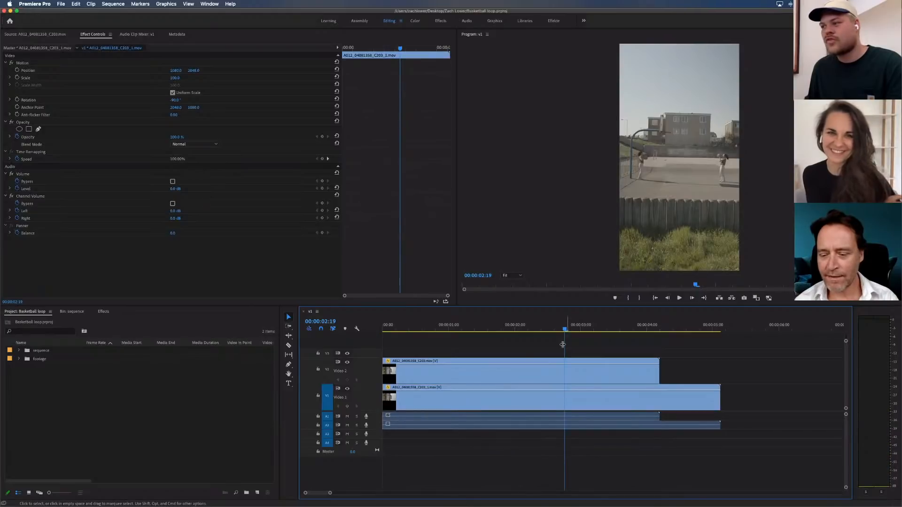
{"action": "left_click_drag", "start_coordinate": [565, 329], "coordinate": [489, 333]}
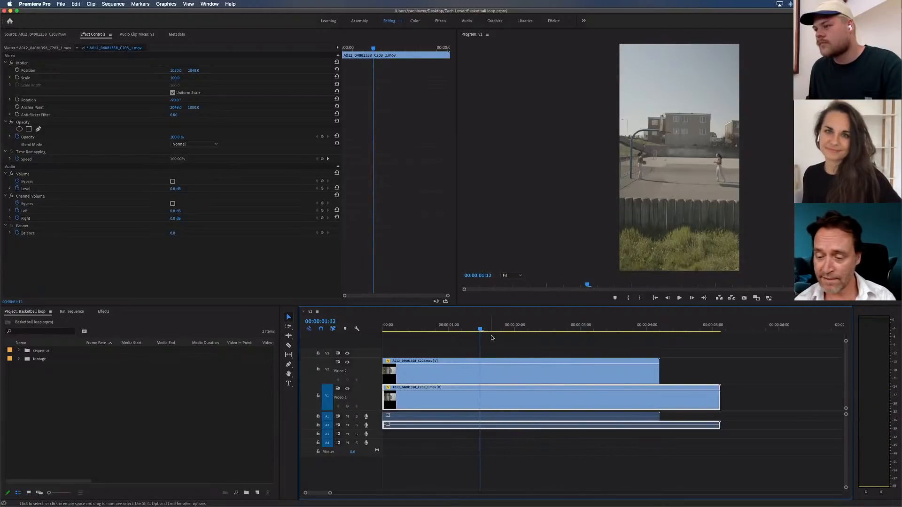
{"action": "left_click", "coordinate": [348, 390]}
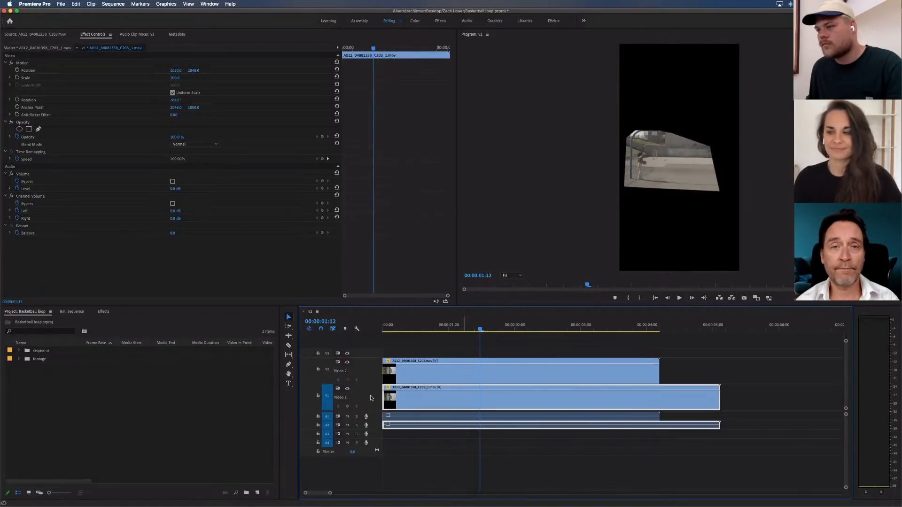
Display the Time Remapping speed keyframes on the V1 clip
{"action": "right_click", "coordinate": [470, 396]}
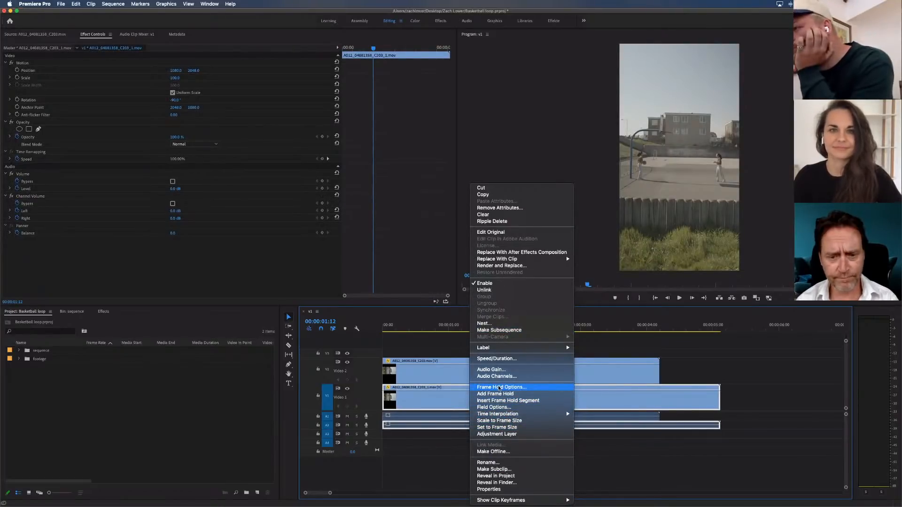
{"action": "mouse_move", "coordinate": [507, 414]}
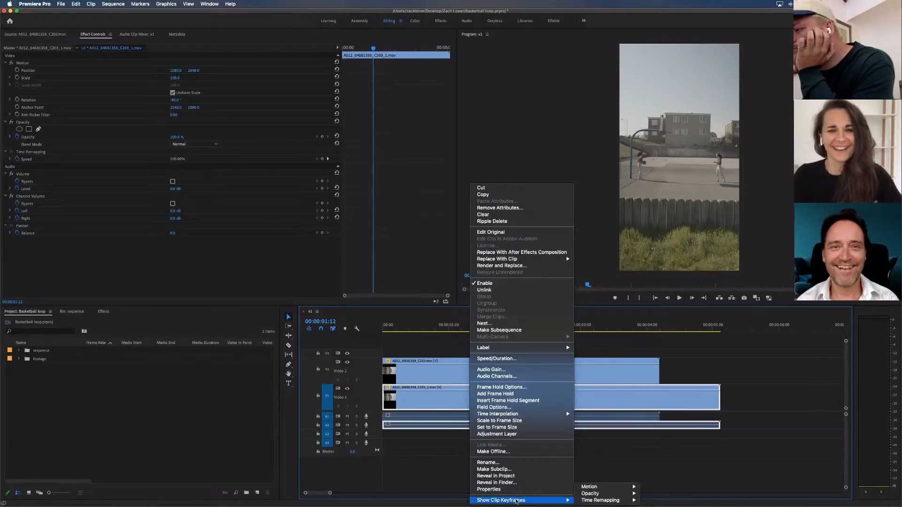
{"action": "left_click", "coordinate": [654, 500]}
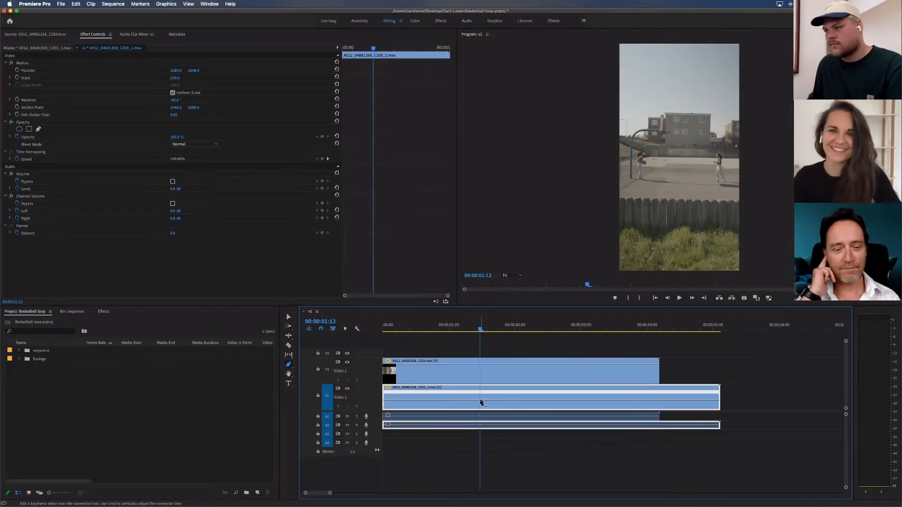
Add speed keyframes to the V1 clip at 00:00:01:12 and about 00:00:02:09
{"action": "left_click_drag", "start_coordinate": [482, 327], "coordinate": [539, 332]}
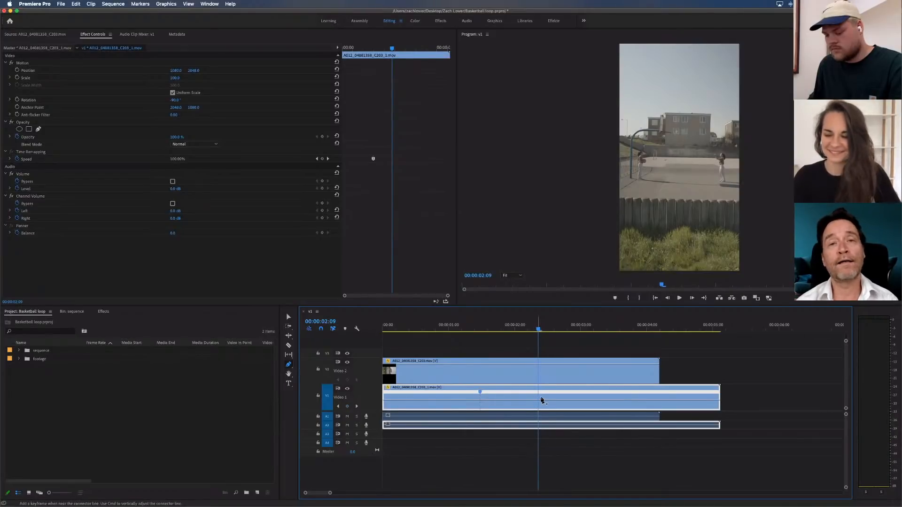
{"action": "left_click", "coordinate": [536, 400]}
{"action": "key", "text": "v"}
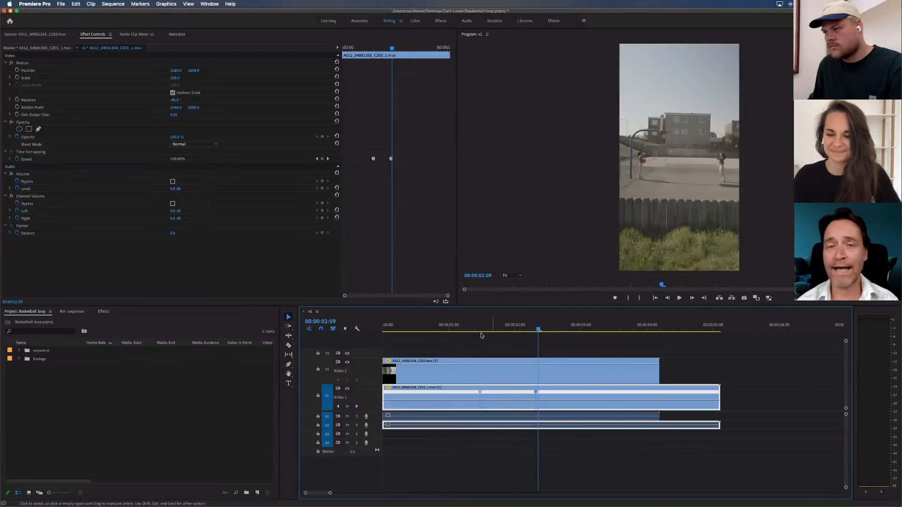
Split the V2 clip at 00:00:01:15 and at 00:00:02:10
{"action": "left_click_drag", "start_coordinate": [467, 328], "coordinate": [489, 327]}
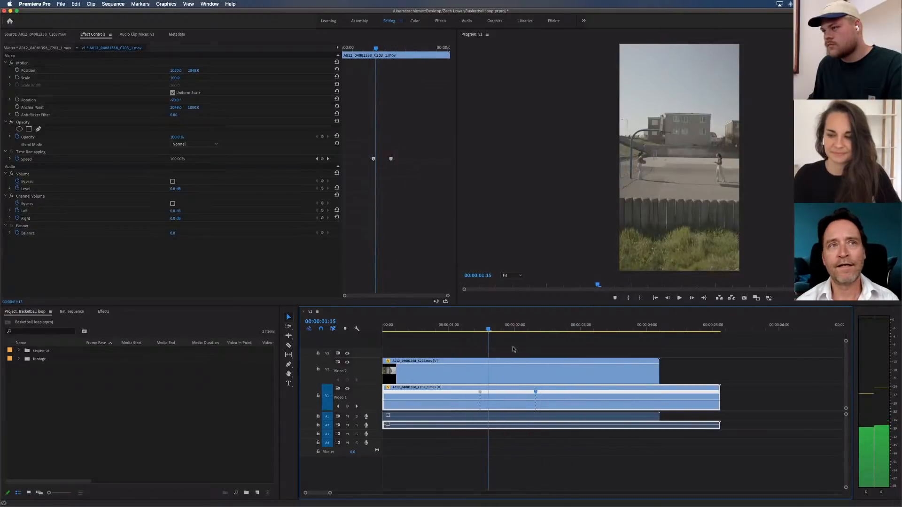
{"action": "left_click", "coordinate": [513, 347]}
{"action": "key", "text": "c"}
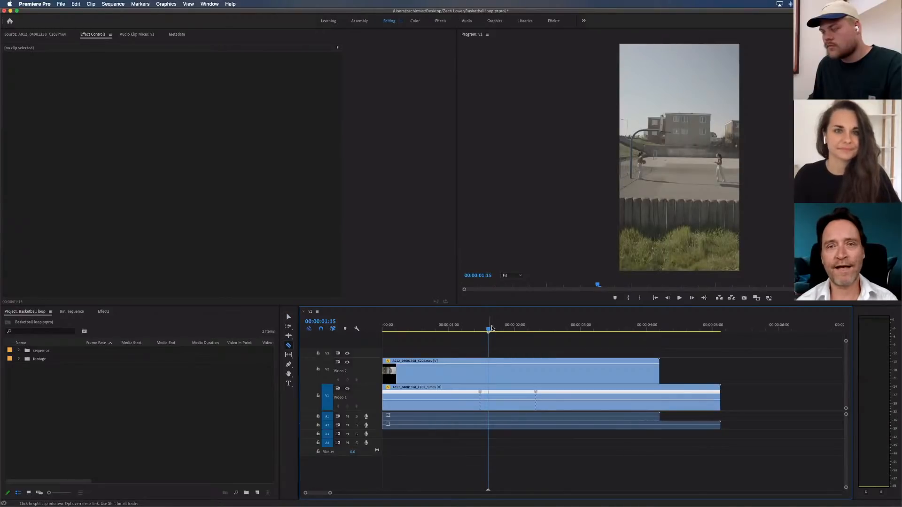
{"action": "left_click", "coordinate": [489, 369]}
{"action": "key", "text": "v"}
{"action": "left_click_drag", "start_coordinate": [501, 328], "coordinate": [541, 328]}
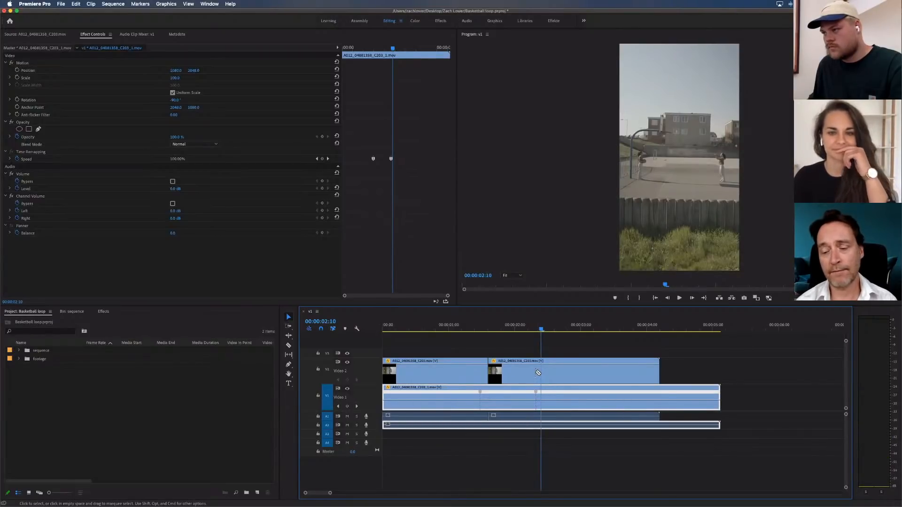
{"action": "left_click", "coordinate": [537, 373]}
Delete the middle V2 segment and move the last segment back against the first one
{"action": "left_click", "coordinate": [515, 373]}
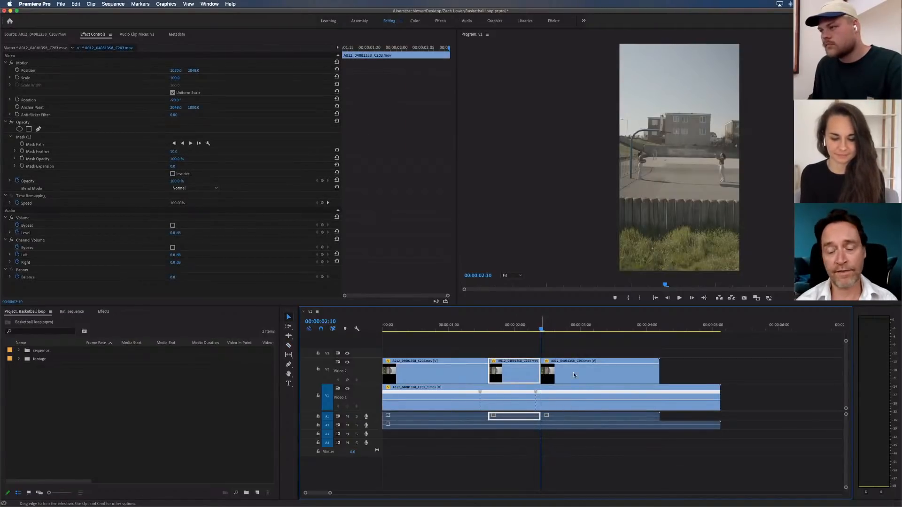
{"action": "key", "text": "Delete"}
{"action": "left_click_drag", "start_coordinate": [574, 375], "coordinate": [520, 372]}
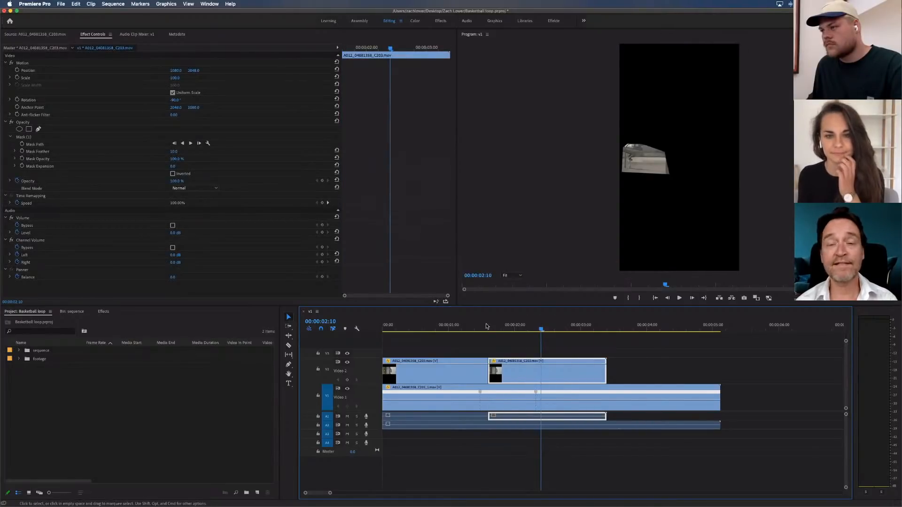
Scrub from the V2 cut to 00:00:03:02 to compare the two players' timing
{"action": "left_click_drag", "start_coordinate": [486, 326], "coordinate": [573, 332]}
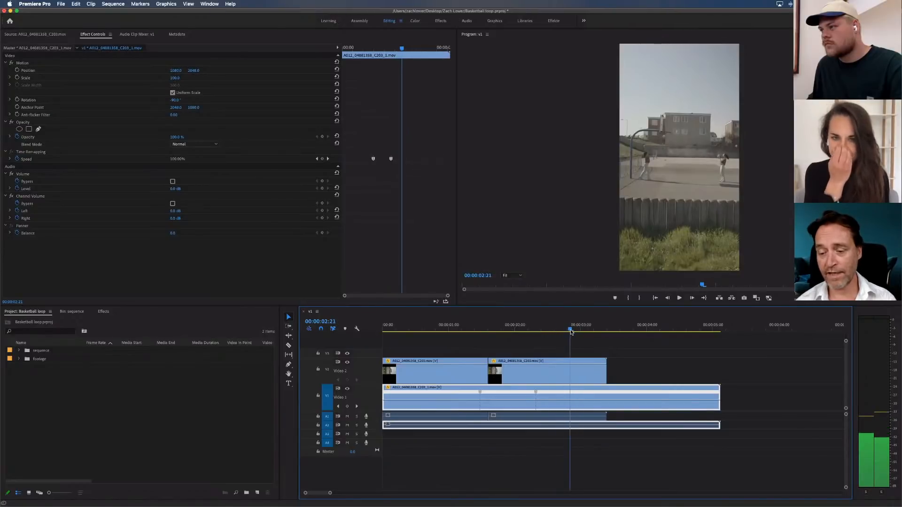
{"action": "left_click", "coordinate": [560, 371]}
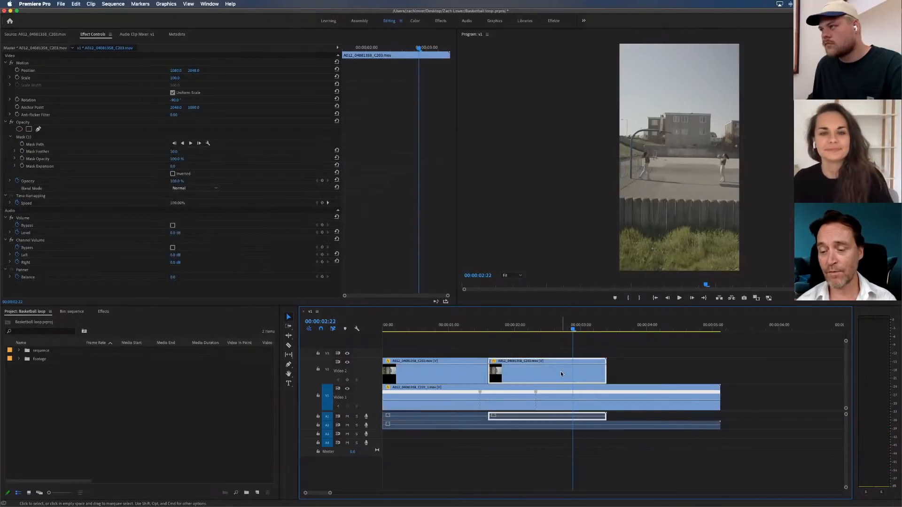
{"action": "mouse_move", "coordinate": [574, 330]}
{"action": "left_mouse_down"}
{"action": "mouse_move", "coordinate": [516, 330]}
{"action": "mouse_move", "coordinate": [586, 329]}
{"action": "left_mouse_up"}
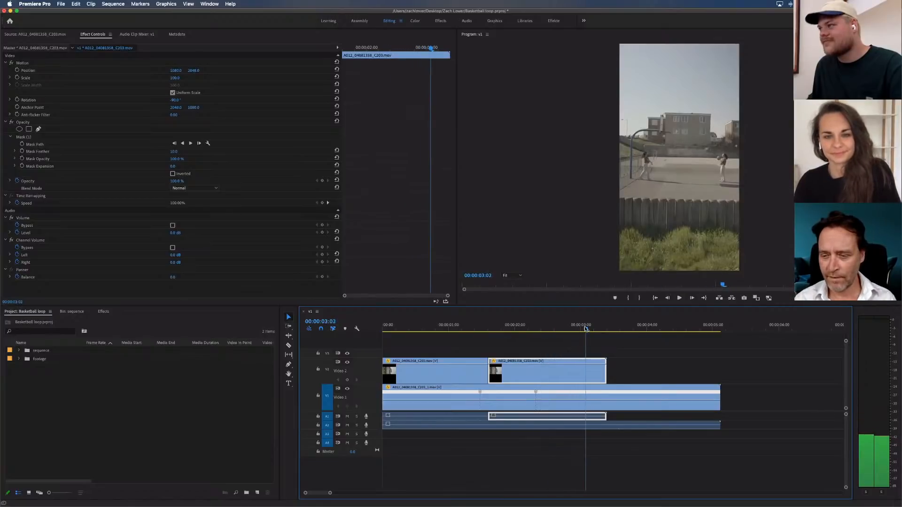
{"action": "left_click", "coordinate": [622, 356]}
Slow the V1 clip to 50% speed between its two speed keyframes
{"action": "left_click", "coordinate": [513, 399]}
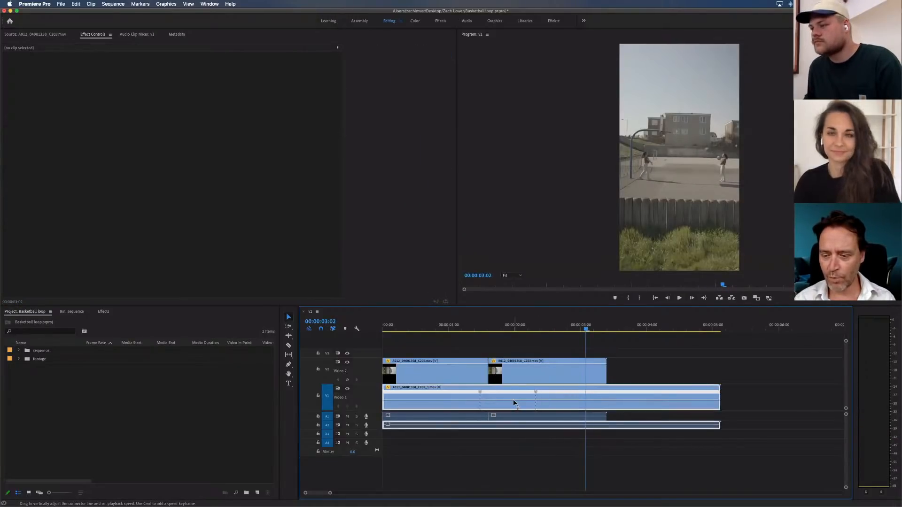
{"action": "left_click_drag", "start_coordinate": [515, 403], "coordinate": [515, 413]}
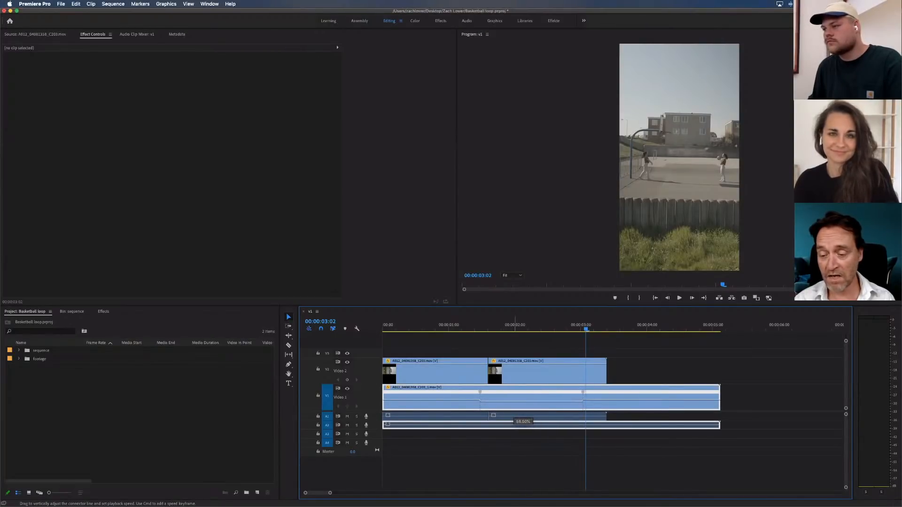
{"action": "left_click_drag", "start_coordinate": [515, 421], "coordinate": [514, 419]}
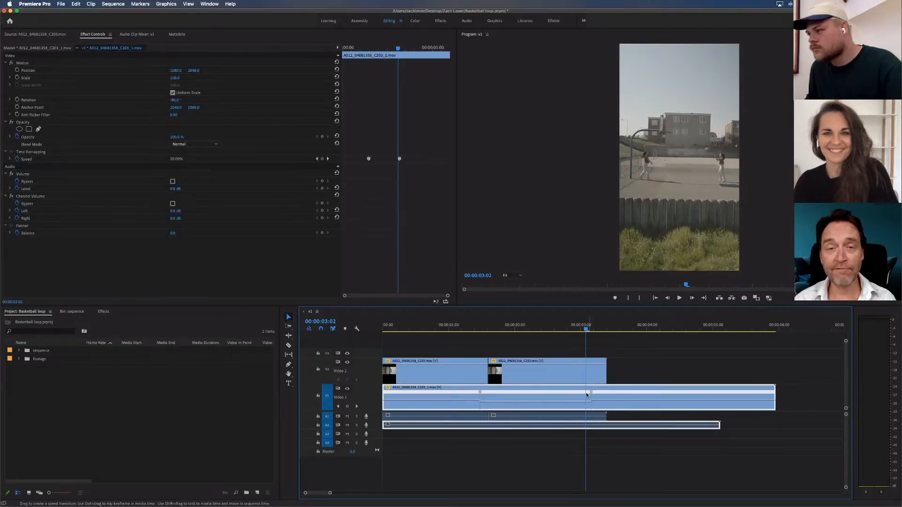
Try to spread the V1 clip's second speed keyframe into a ramp that starts earlier
{"action": "left_click_drag", "start_coordinate": [591, 396], "coordinate": [577, 395]}
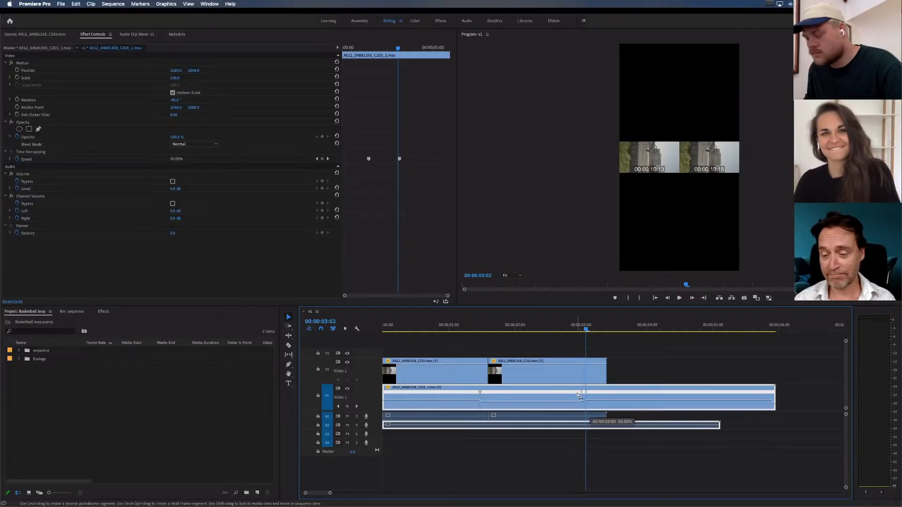
{"action": "left_click_drag", "start_coordinate": [578, 396], "coordinate": [582, 396]}
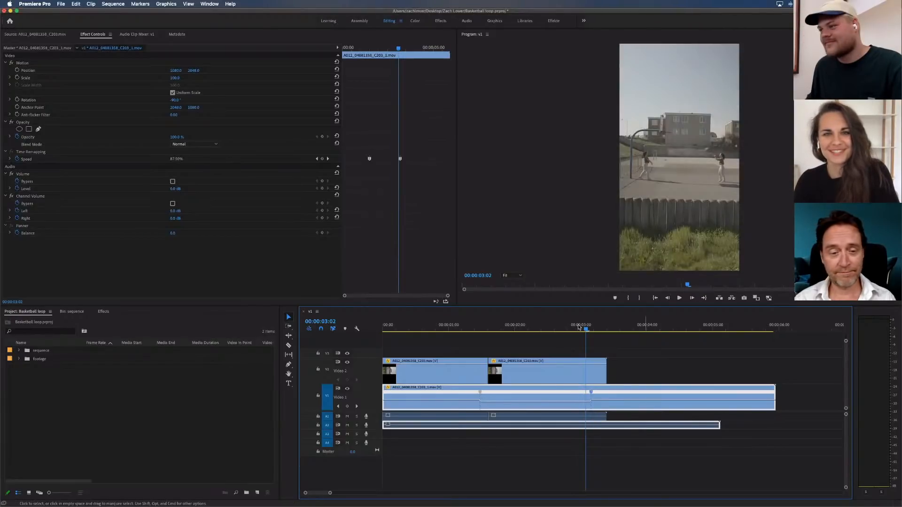
Check the end of the slowed section up to 00:00:03:06 and spread the second speed keyframe into a gradual ramp
{"action": "left_click", "coordinate": [577, 329]}
{"action": "left_click", "coordinate": [581, 328]}
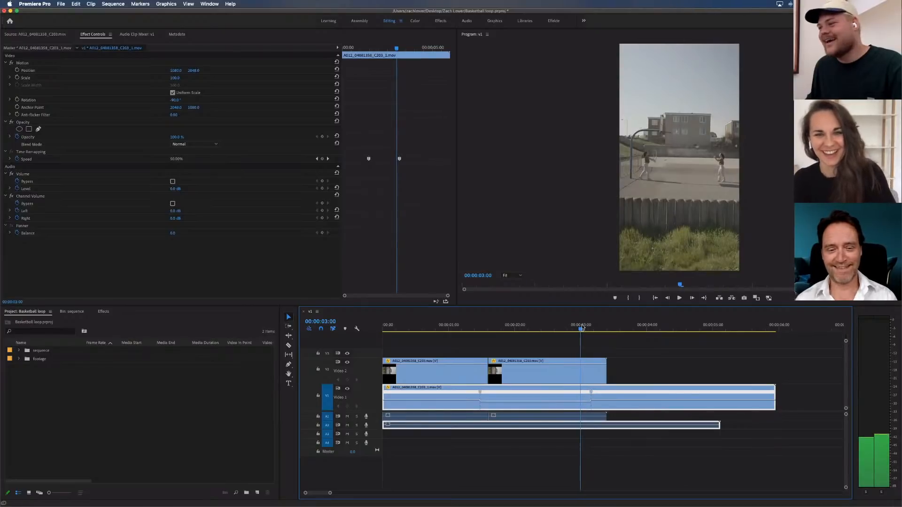
{"action": "left_click_drag", "start_coordinate": [583, 328], "coordinate": [597, 325]}
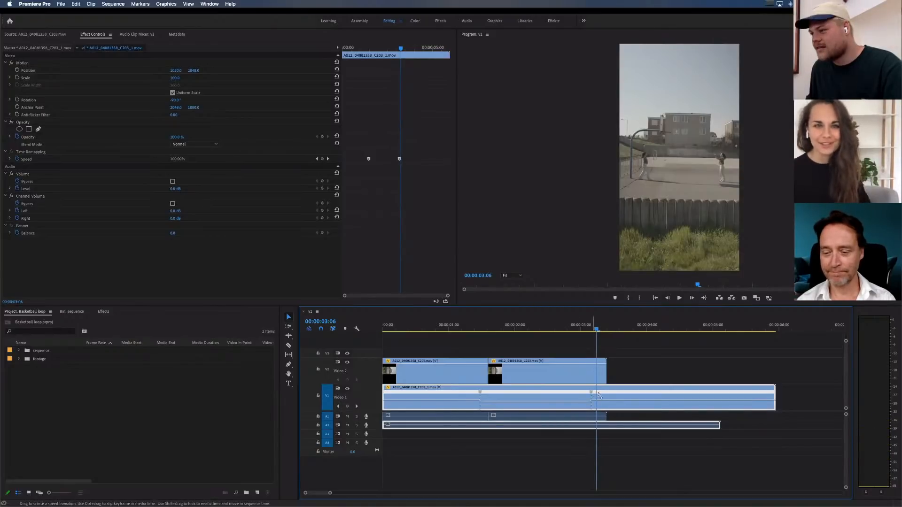
{"action": "left_click_drag", "start_coordinate": [591, 391], "coordinate": [604, 396]}
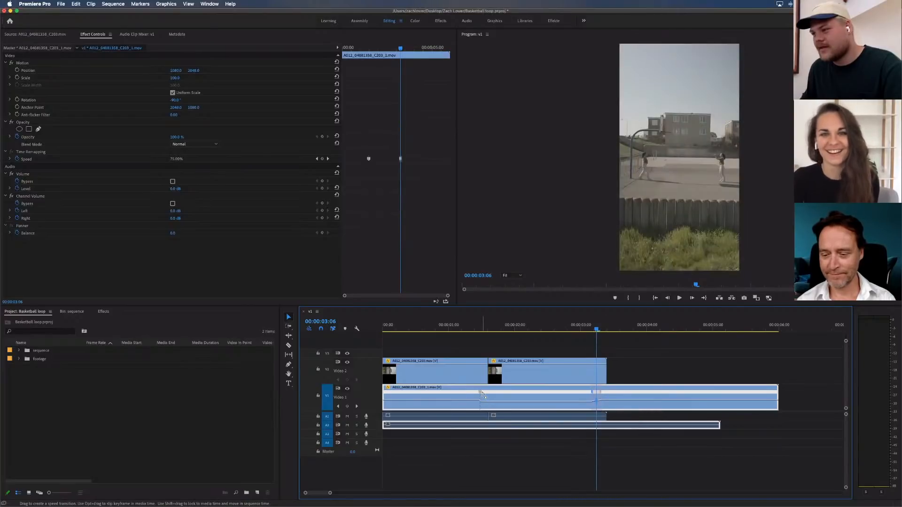
Spread the V1 clip's first speed keyframe into a gradual ramp easing into the slowed section
{"action": "left_click", "coordinate": [482, 393]}
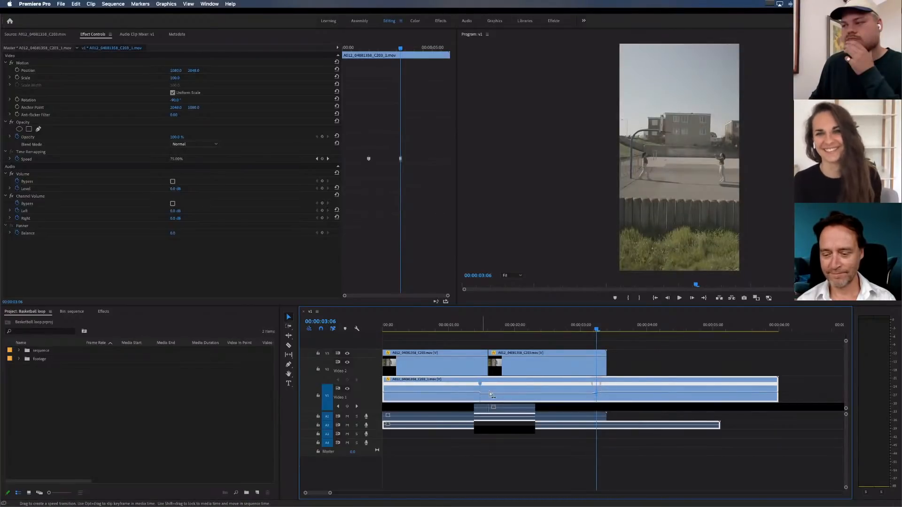
{"action": "left_click_drag", "start_coordinate": [480, 392], "coordinate": [459, 393]}
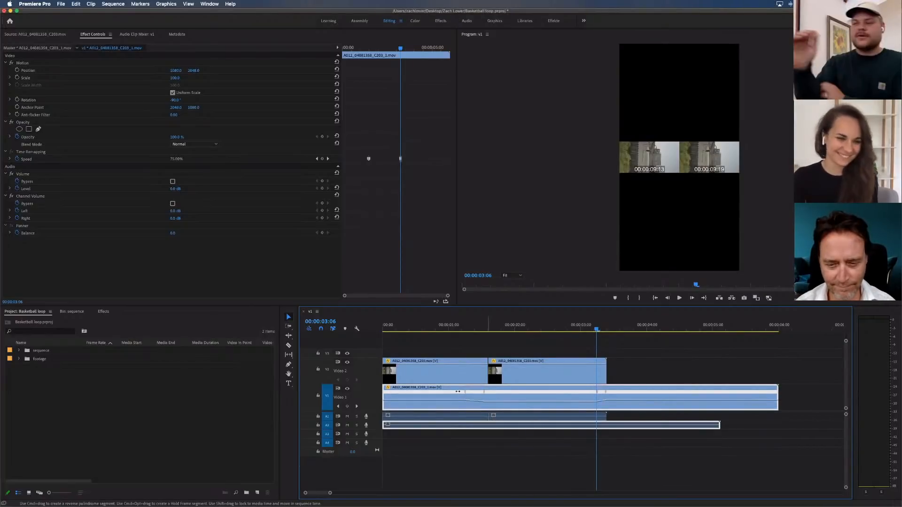
{"action": "left_click_drag", "start_coordinate": [459, 395], "coordinate": [460, 396]}
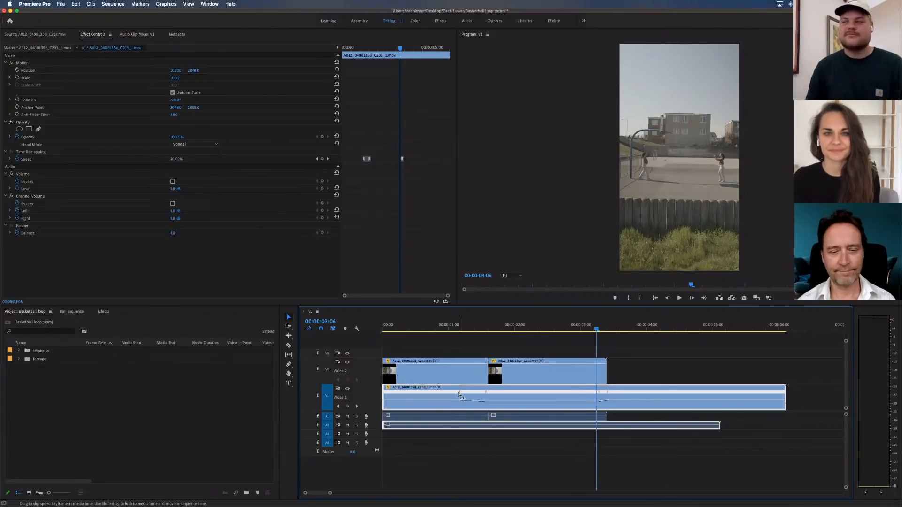
Check the slowed section up to 00:00:03:02 and raise the V1 clip's speed between its two speed ramps
{"action": "left_click", "coordinate": [471, 343]}
{"action": "left_click_drag", "start_coordinate": [462, 326], "coordinate": [502, 327]}
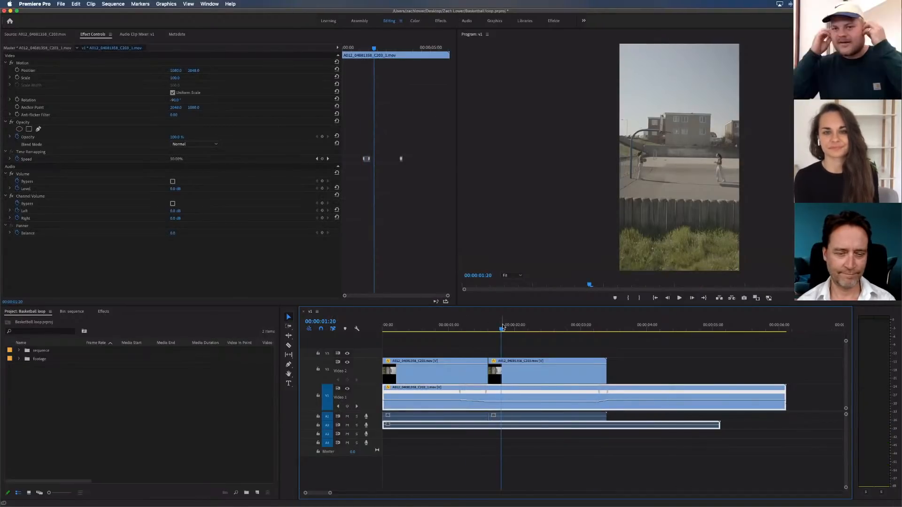
{"action": "left_click", "coordinate": [537, 339]}
{"action": "left_click_drag", "start_coordinate": [551, 326], "coordinate": [587, 328]}
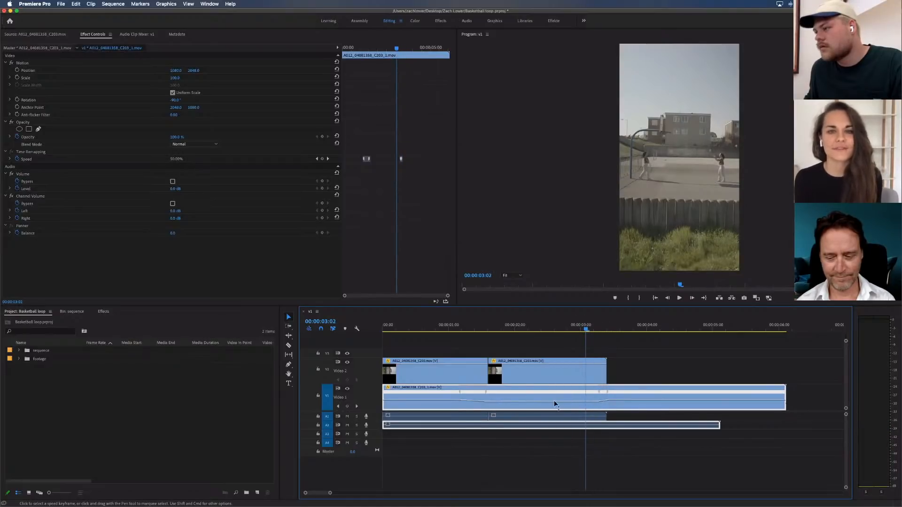
{"action": "left_click_drag", "start_coordinate": [559, 400], "coordinate": [560, 402]}
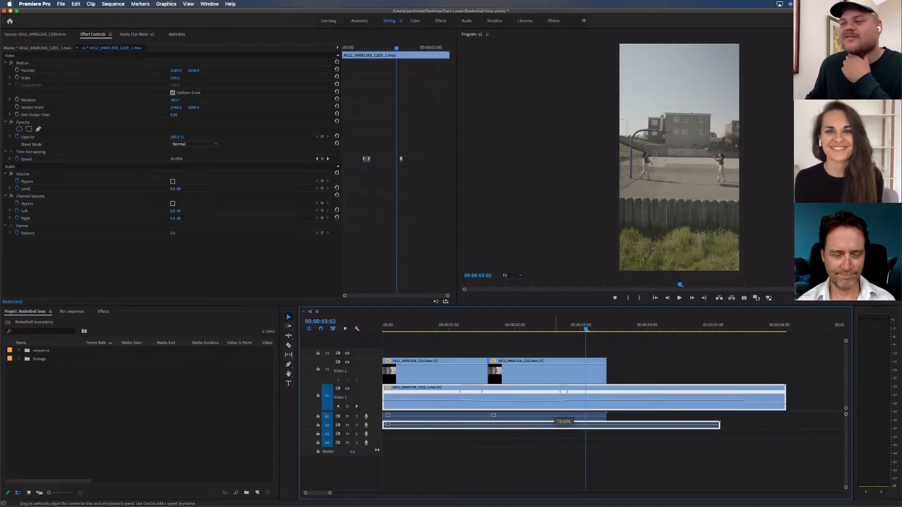
{"action": "left_click_drag", "start_coordinate": [560, 403], "coordinate": [556, 385]}
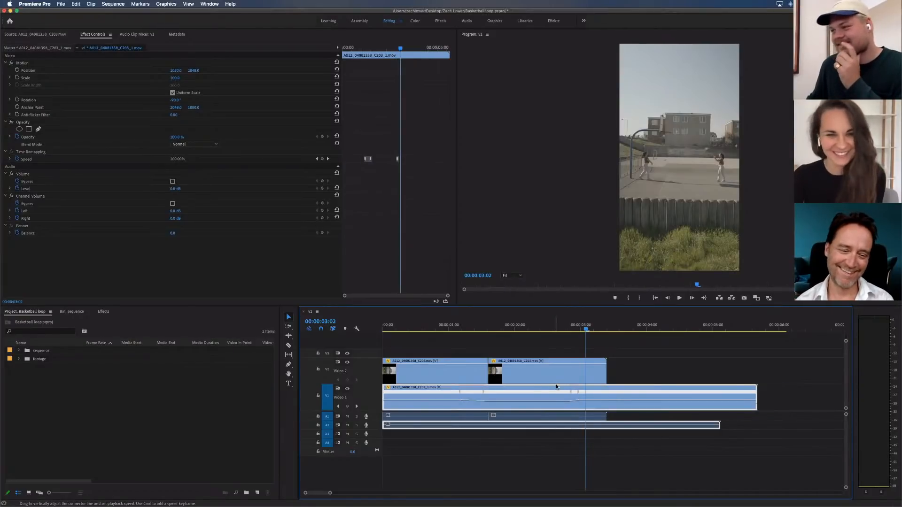
{"action": "left_click", "coordinate": [542, 352]}
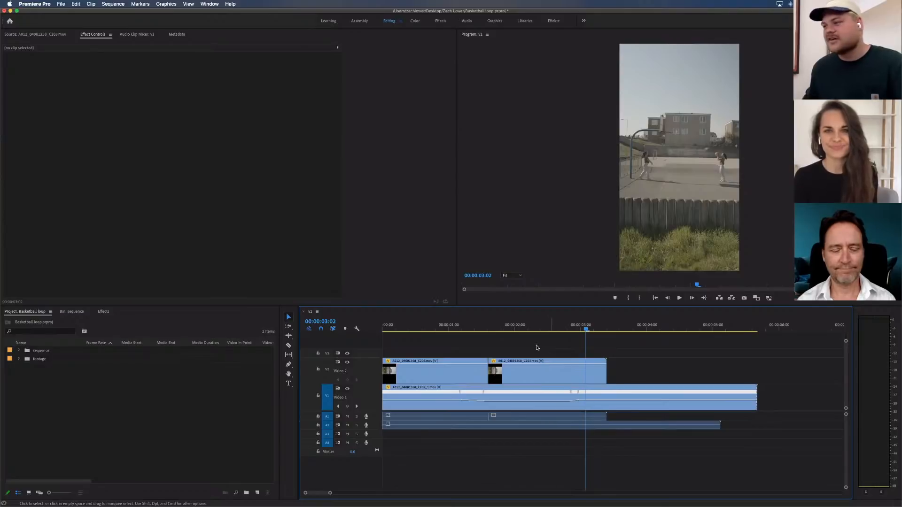
Set the V1 clip's speed between its two ramps to 60% and check the throw up to 00:00:03:03
{"action": "left_click_drag", "start_coordinate": [531, 326], "coordinate": [586, 338]}
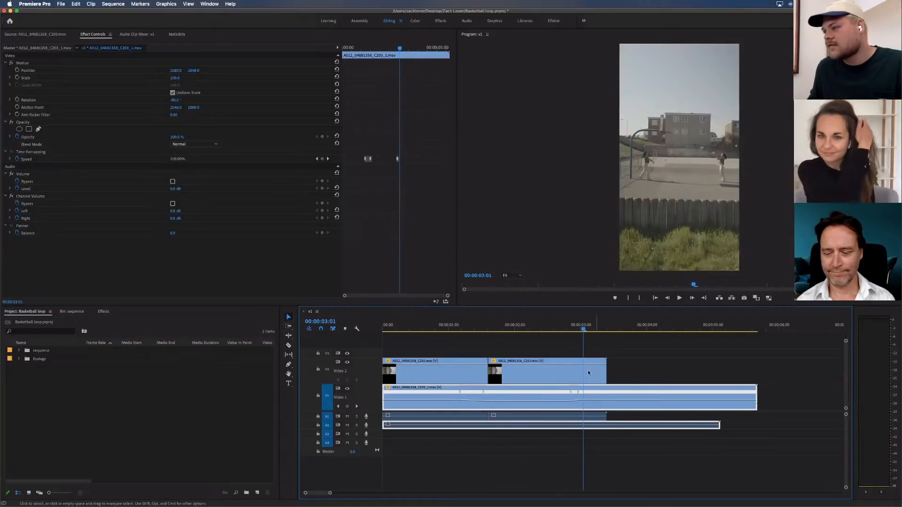
{"action": "left_click_drag", "start_coordinate": [558, 404], "coordinate": [561, 421]}
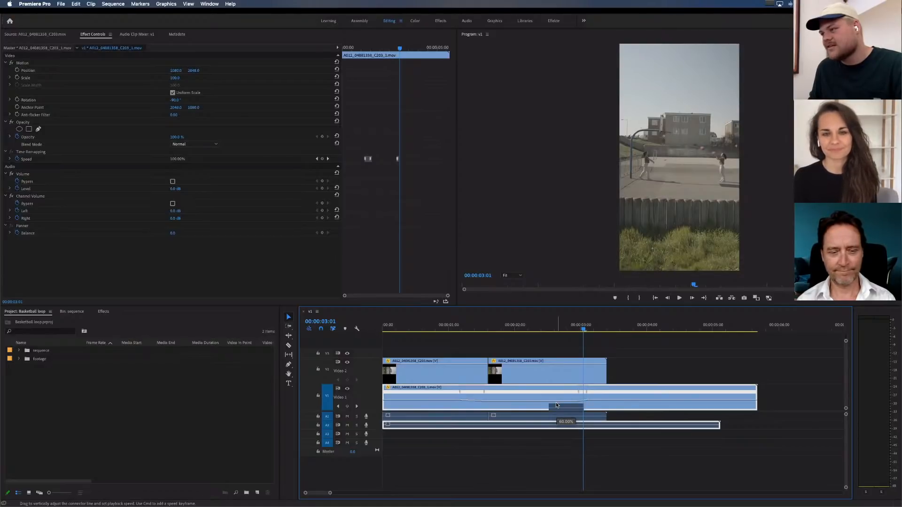
{"action": "left_click_drag", "start_coordinate": [499, 327], "coordinate": [590, 327]}
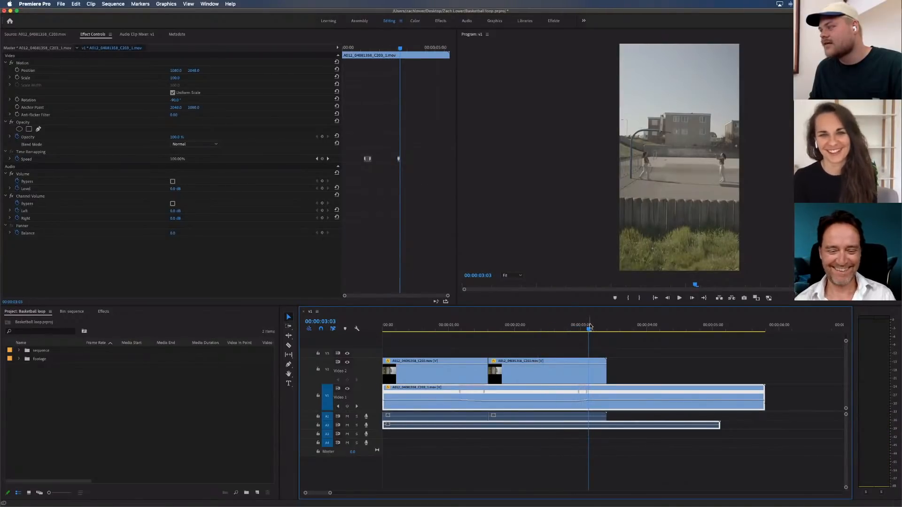
Add a point on the second V2 clip's mask edge beside the ball and pull it inward, viewing the frame at 50%
{"action": "left_click", "coordinate": [579, 369]}
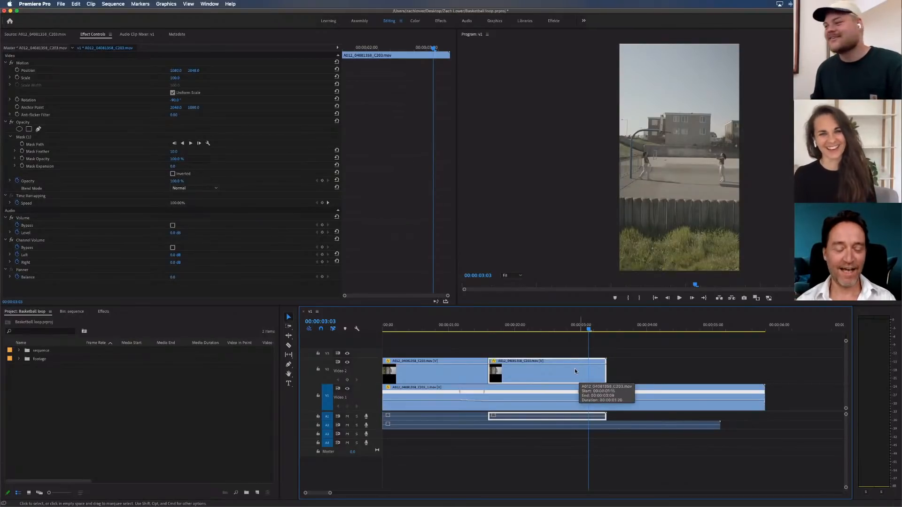
{"action": "left_click", "coordinate": [24, 137]}
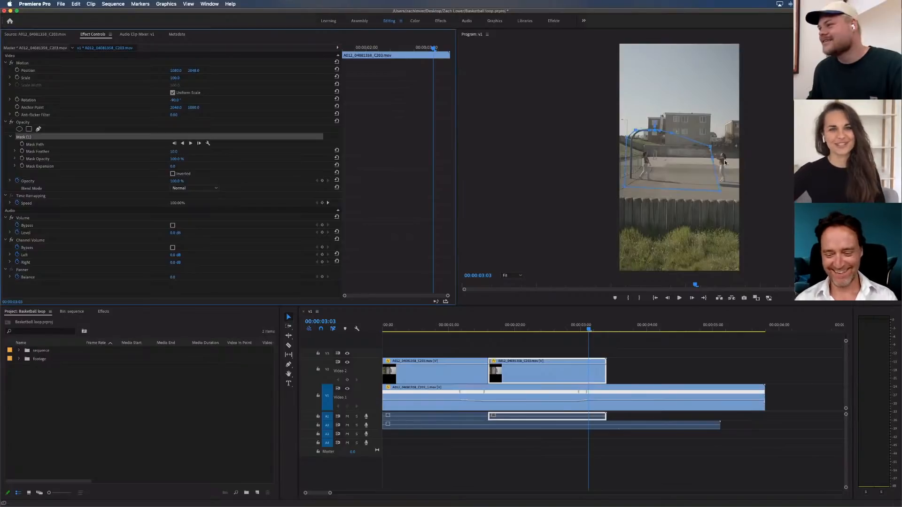
{"action": "left_click", "coordinate": [522, 276]}
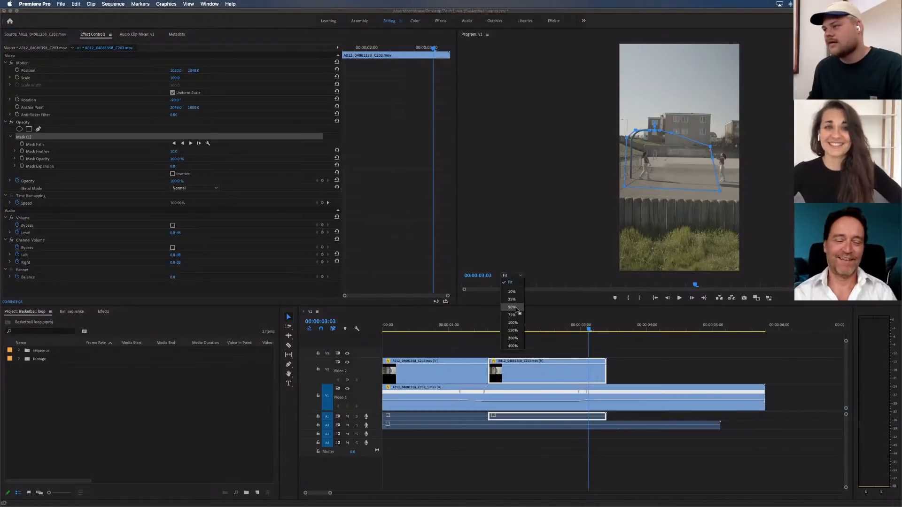
{"action": "left_click", "coordinate": [512, 307]}
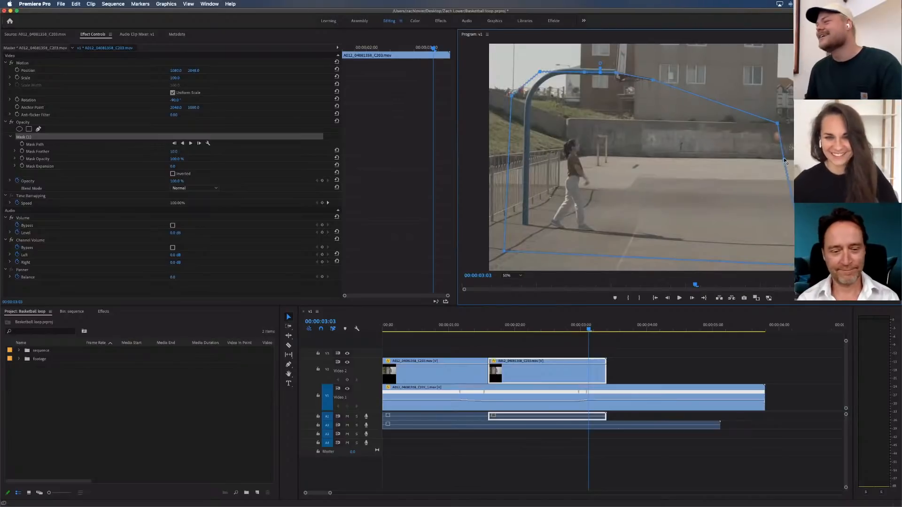
{"action": "left_click_drag", "start_coordinate": [784, 160], "coordinate": [758, 158]}
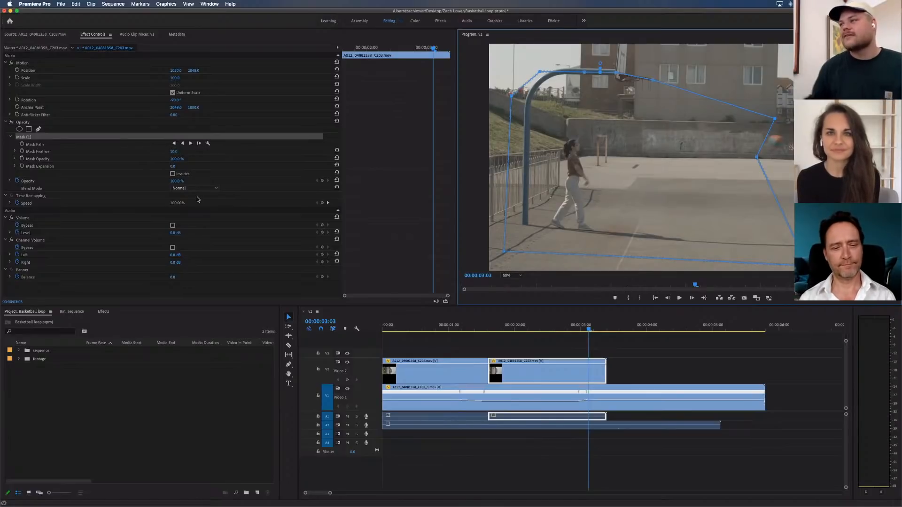
{"action": "left_click", "coordinate": [612, 348]}
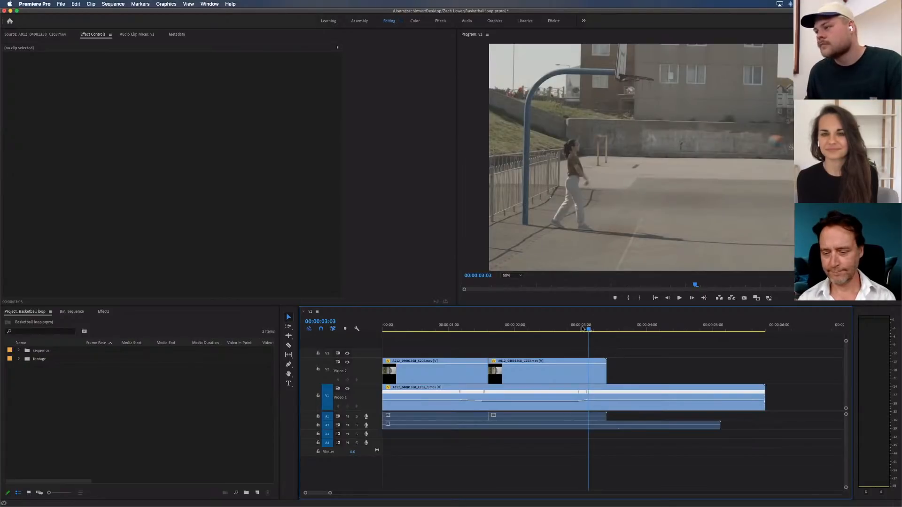
Examine the ball crossing the mask edge in the frames between 00:00:02:23 and 00:00:03:02
{"action": "left_click_drag", "start_coordinate": [585, 328], "coordinate": [575, 330]}
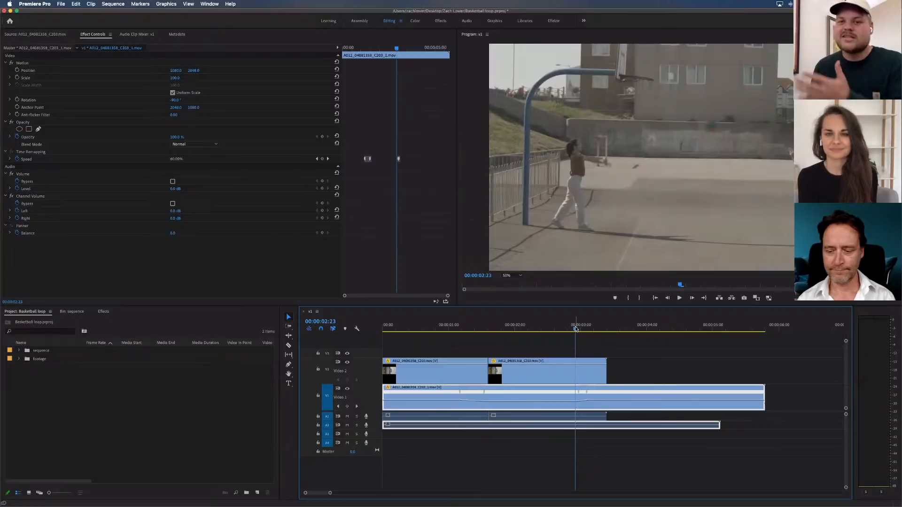
{"action": "left_click_drag", "start_coordinate": [579, 329], "coordinate": [586, 330]}
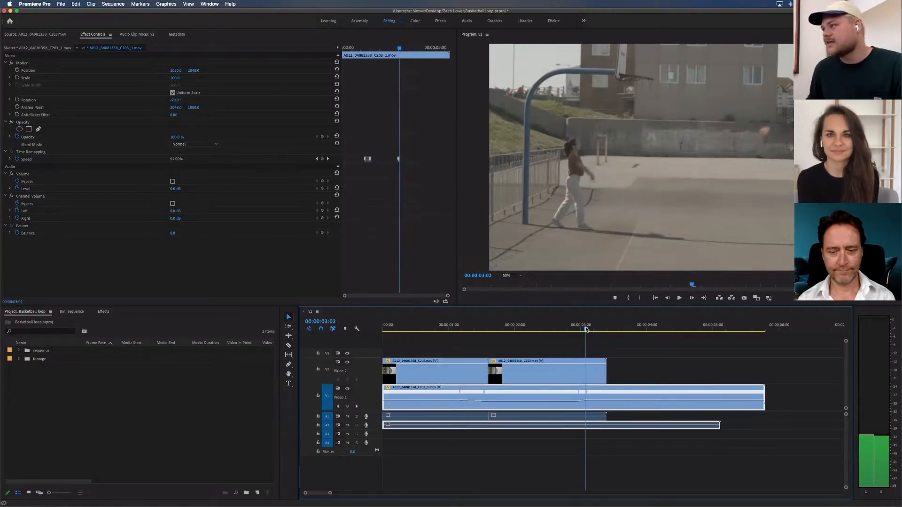
{"action": "left_click", "coordinate": [579, 377]}
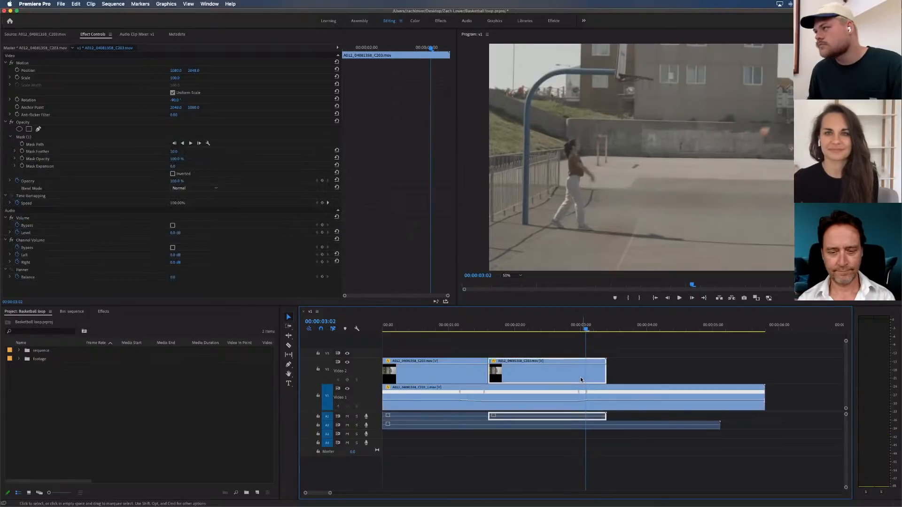
{"action": "left_click", "coordinate": [603, 354]}
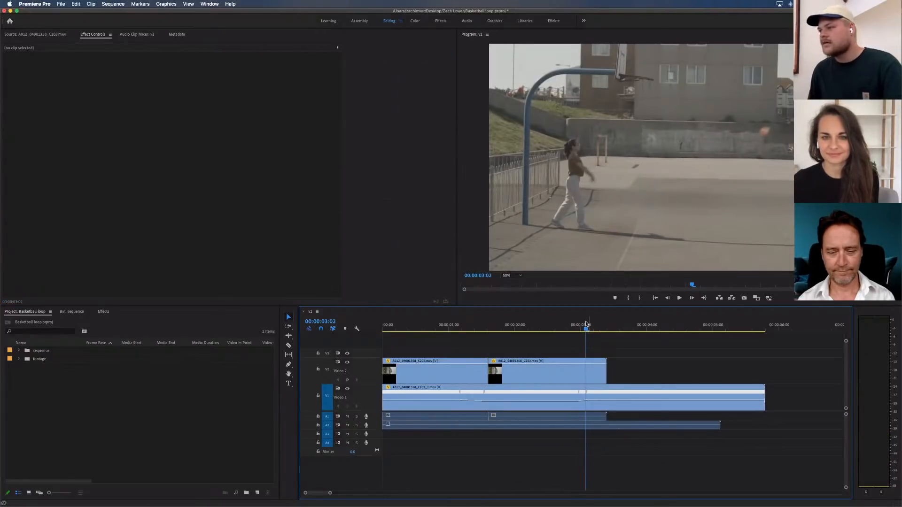
{"action": "key", "text": "Right"}
{"action": "left_click_drag", "start_coordinate": [634, 330], "coordinate": [586, 328]}
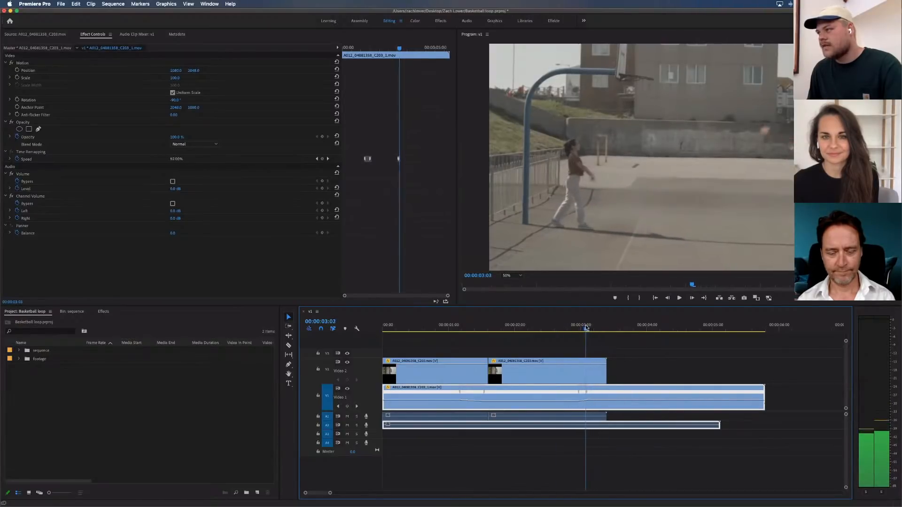
{"action": "left_click", "coordinate": [567, 372]}
{"action": "left_click", "coordinate": [567, 346]}
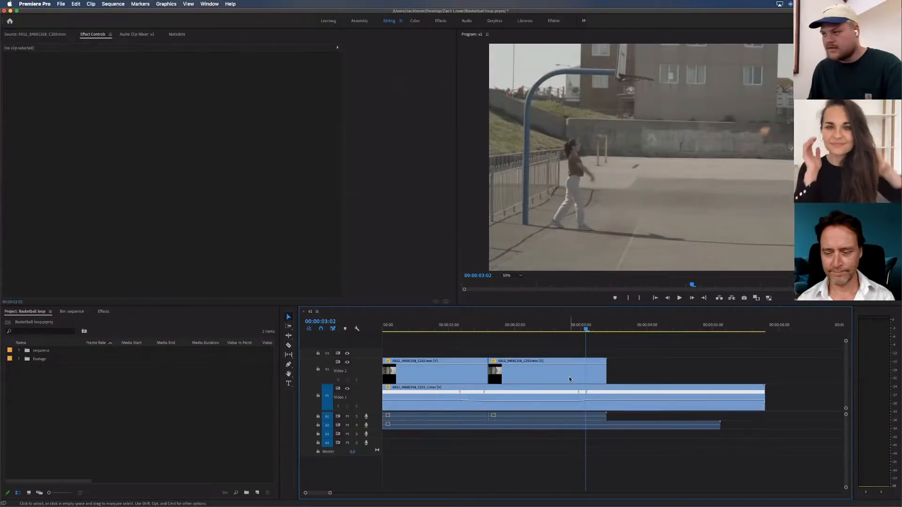
Duplicate the second V2 clip's video onto V3 directly above it and delete the copy's opacity mask
{"action": "left_click_drag", "start_coordinate": [569, 379], "coordinate": [577, 352]}
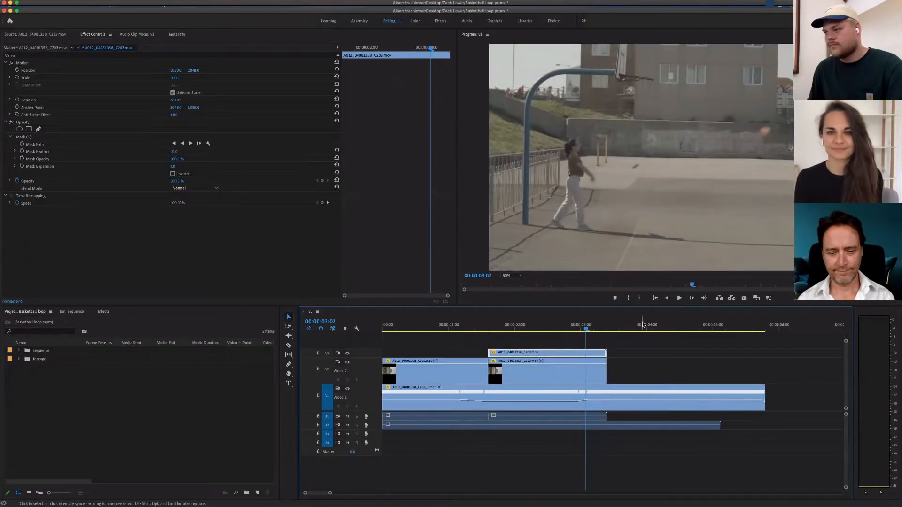
{"action": "left_click", "coordinate": [24, 137]}
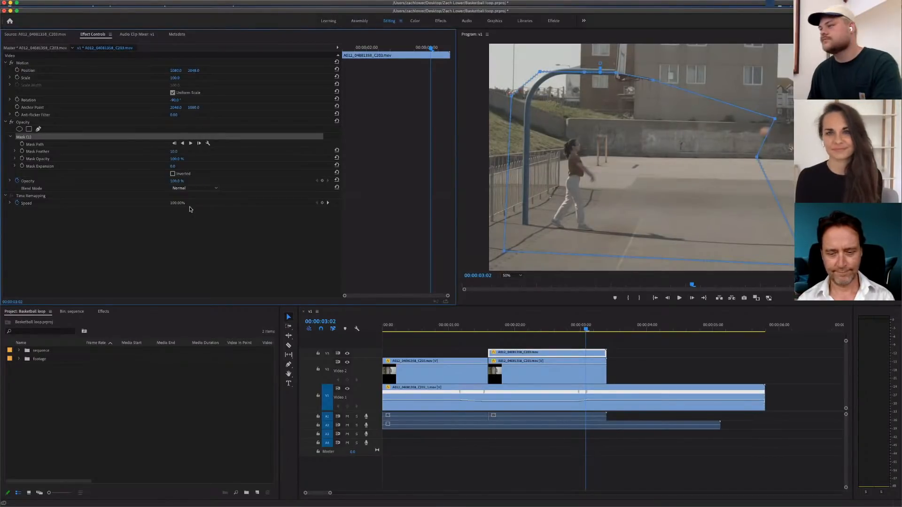
{"action": "left_click", "coordinate": [537, 272]}
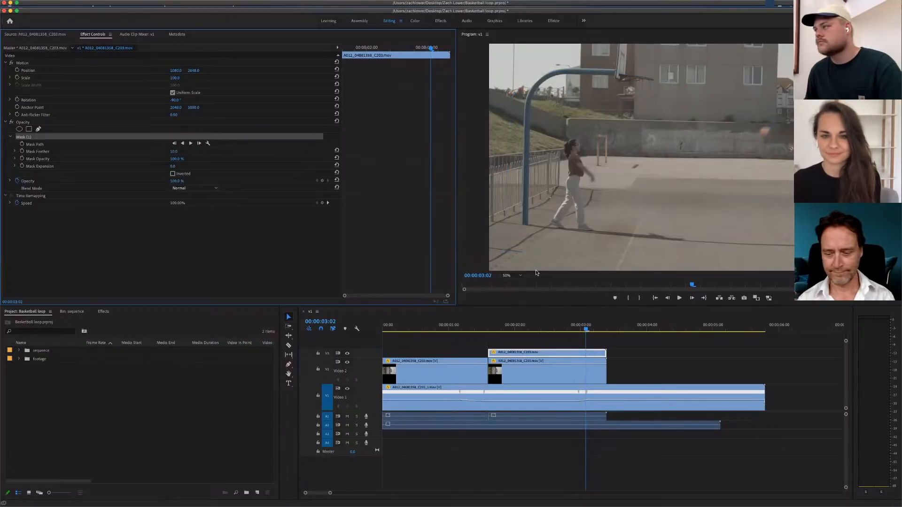
{"action": "key", "text": "Delete"}
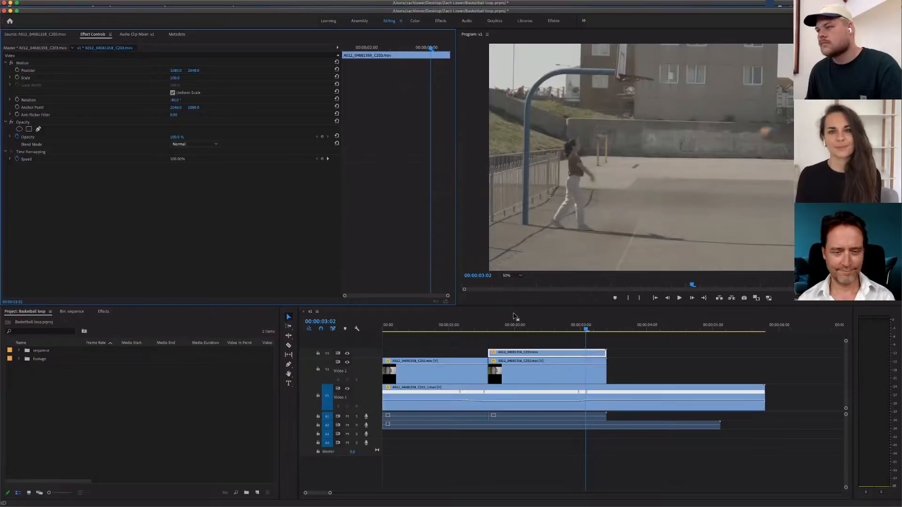
Add an ellipse opacity mask to the V3 copy at 00:00:03:02
{"action": "left_click", "coordinate": [518, 277]}
{"action": "left_click", "coordinate": [516, 275]}
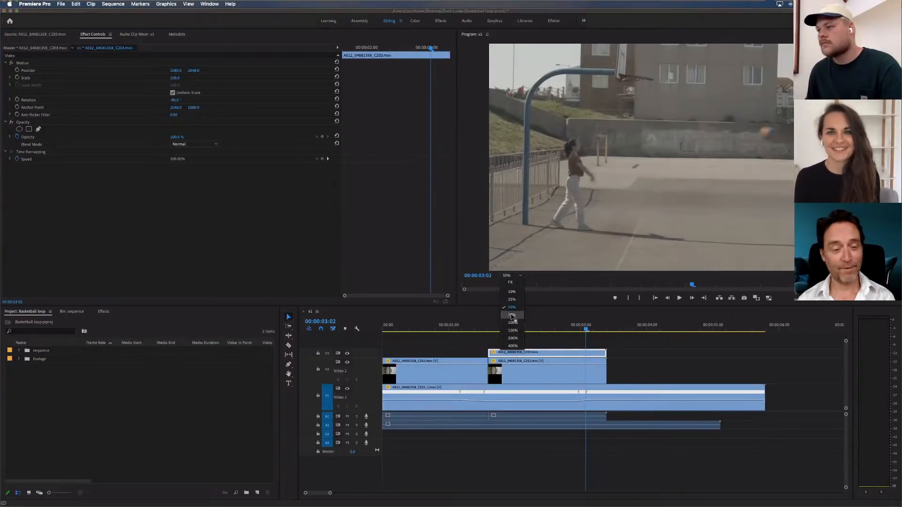
{"action": "left_click", "coordinate": [511, 316]}
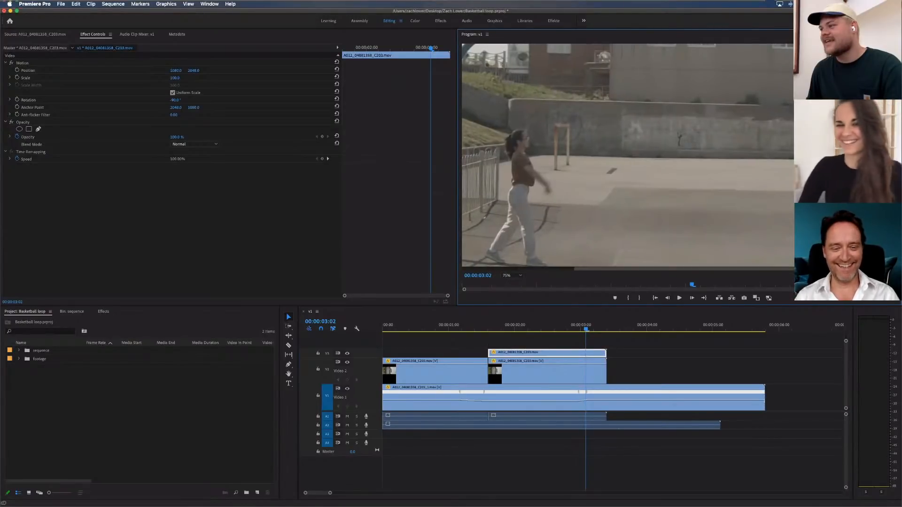
{"action": "scroll", "coordinate": [607, 194], "scroll_direction": "right", "scroll_amount": 3}
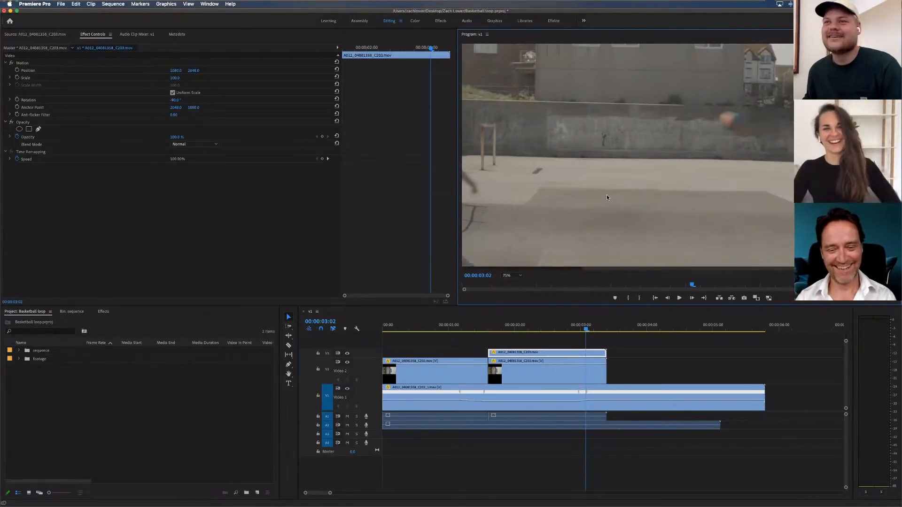
{"action": "scroll", "coordinate": [607, 194], "scroll_direction": "right", "scroll_amount": 1}
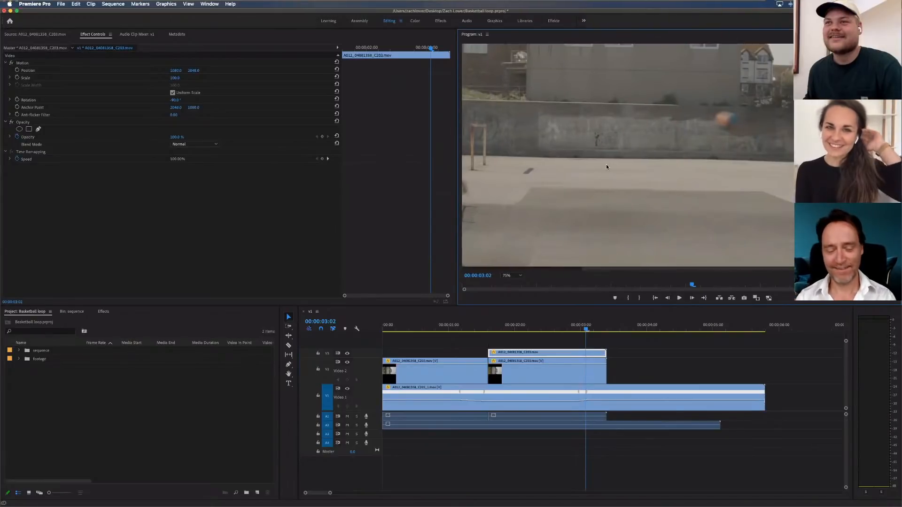
{"action": "left_click", "coordinate": [19, 130]}
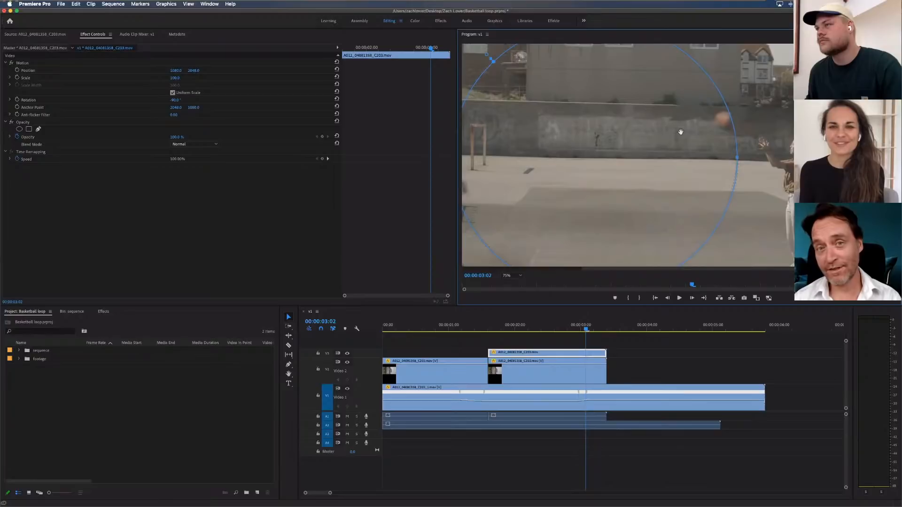
Shrink the V3 clip's ellipse mask to a small circle tightly around the ball in the air
{"action": "left_click", "coordinate": [520, 276]}
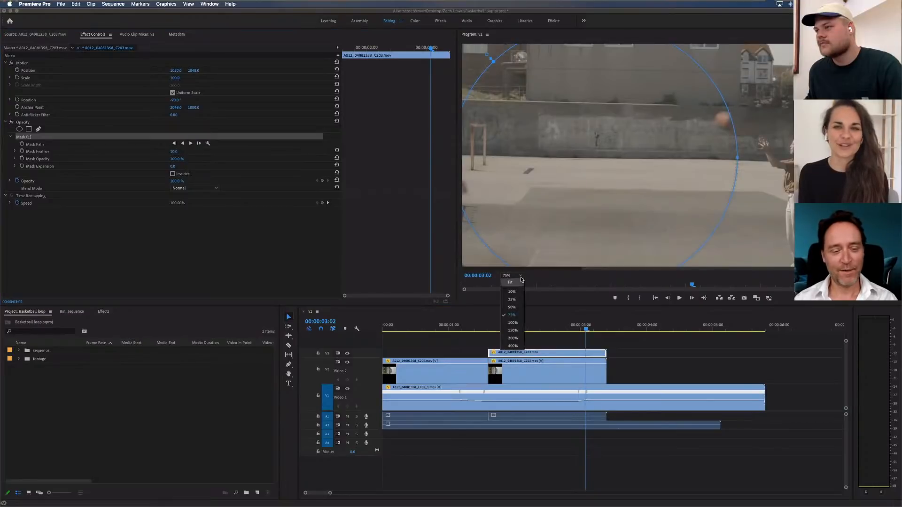
{"action": "left_click", "coordinate": [520, 277]}
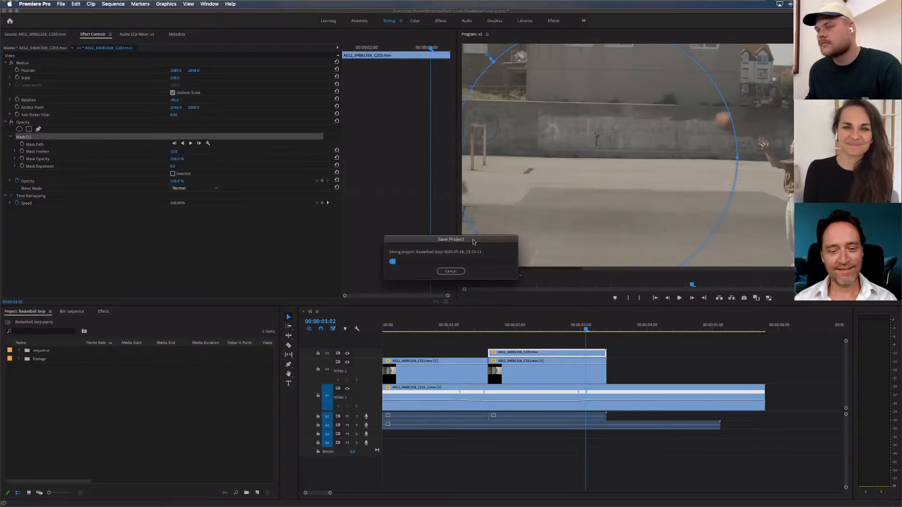
{"action": "left_click", "coordinate": [519, 276]}
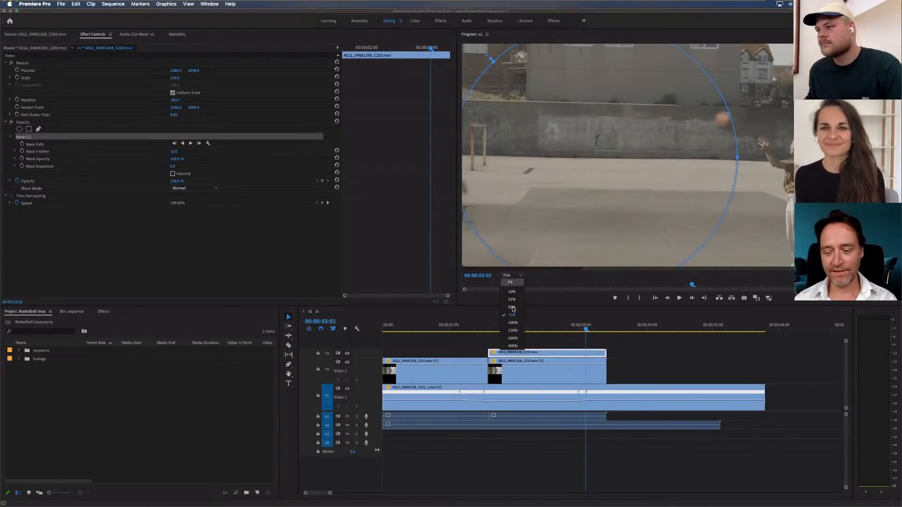
{"action": "left_click", "coordinate": [512, 308]}
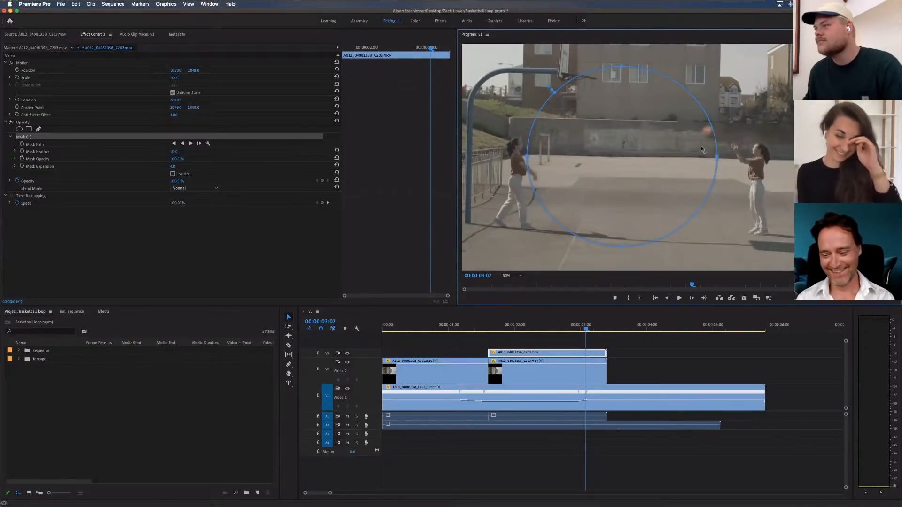
{"action": "left_click_drag", "start_coordinate": [527, 156], "coordinate": [695, 155]}
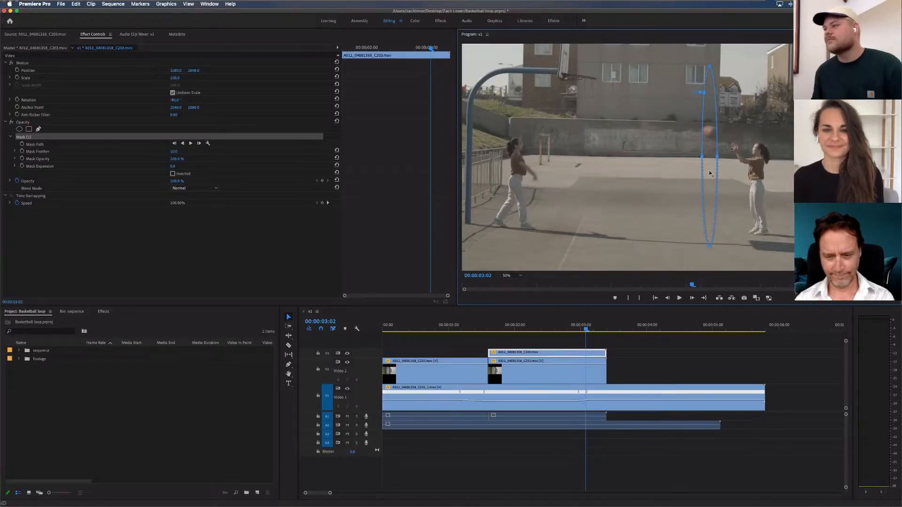
{"action": "left_click_drag", "start_coordinate": [710, 246], "coordinate": [711, 141]}
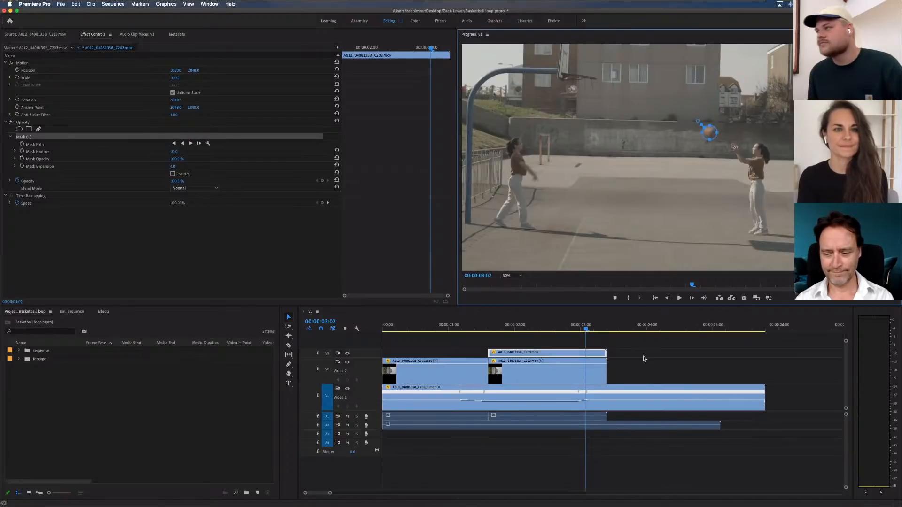
Trim the start of the V3 ball clip to 00:00:03:02
{"action": "left_click", "coordinate": [485, 354]}
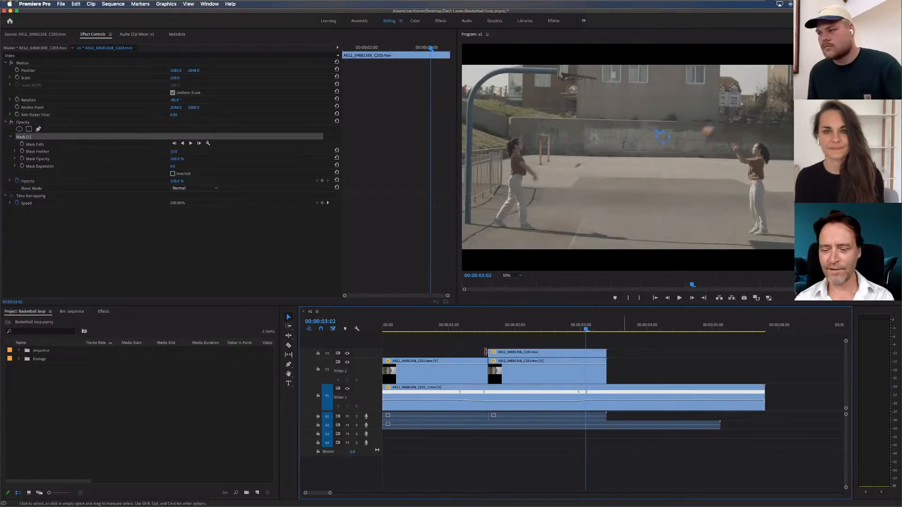
{"action": "left_click_drag", "start_coordinate": [486, 352], "coordinate": [587, 353]}
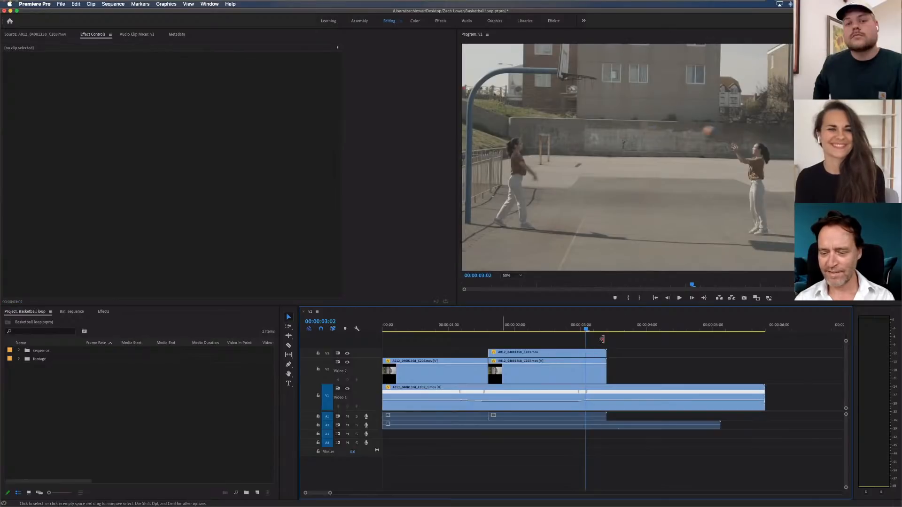
{"action": "left_click_drag", "start_coordinate": [602, 339], "coordinate": [606, 343]}
Split the V3 ball clip at 00:00:03:03 and delete the part after the cut, keeping a single frame
{"action": "key", "text": "equal"}
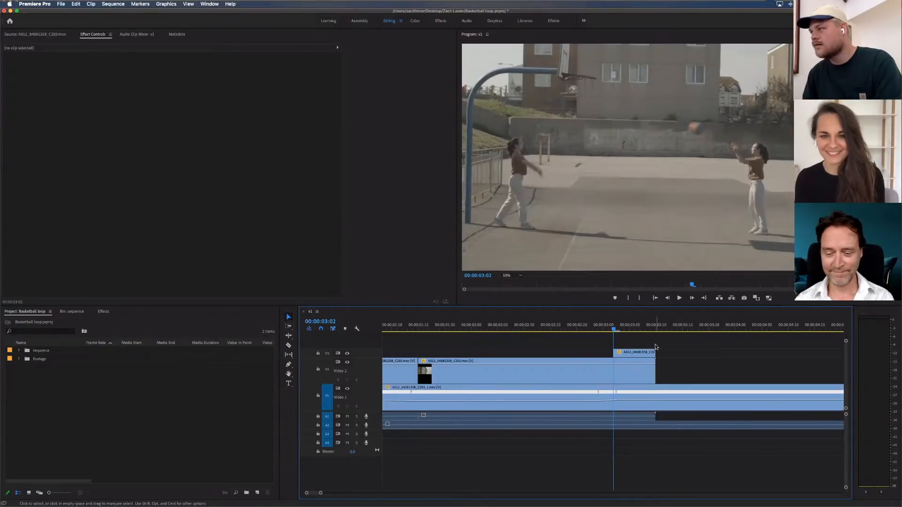
{"action": "key", "text": "d"}
{"action": "key", "text": "Right"}
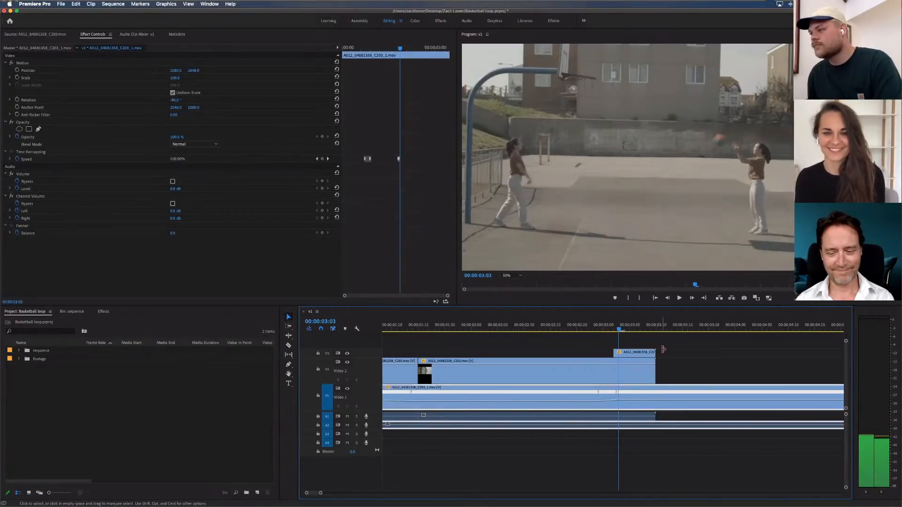
{"action": "left_click_drag", "start_coordinate": [655, 352], "coordinate": [621, 352]}
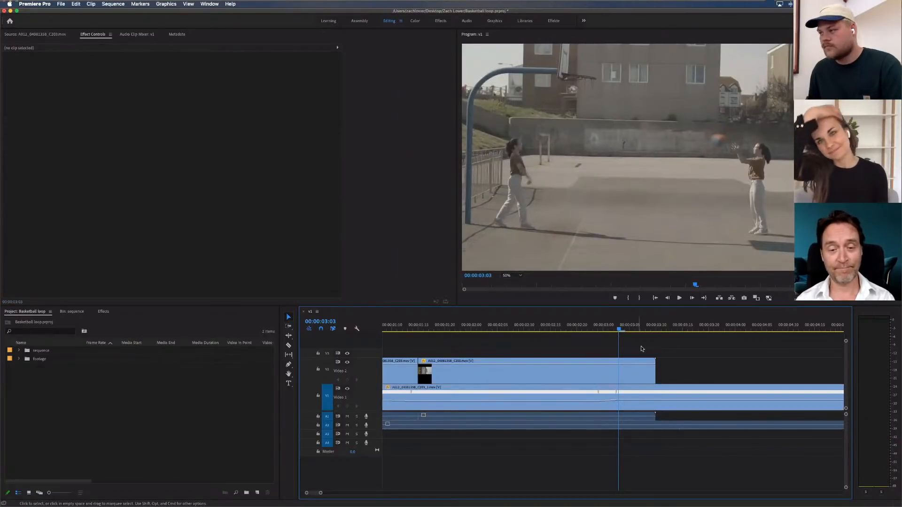
{"action": "key", "text": "super+z"}
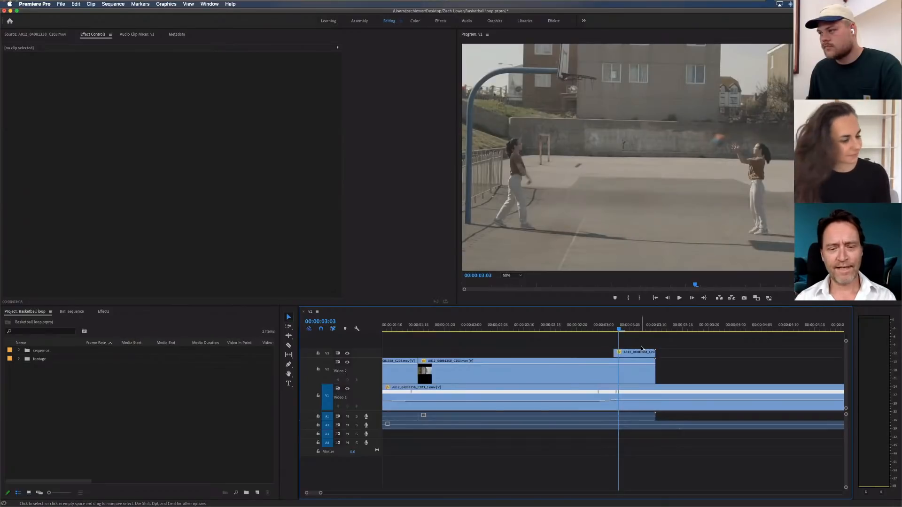
{"action": "key", "text": "c"}
{"action": "left_click", "coordinate": [619, 355]}
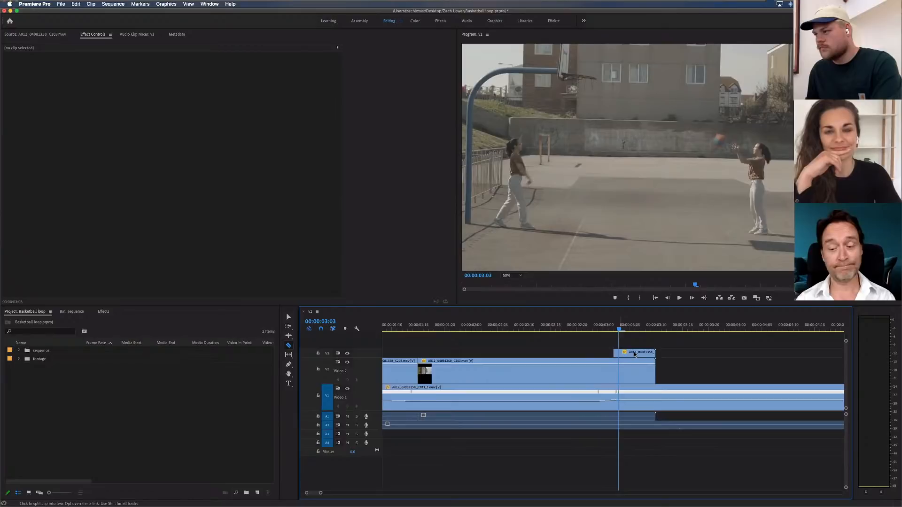
{"action": "key", "text": "v"}
{"action": "left_click", "coordinate": [636, 352]}
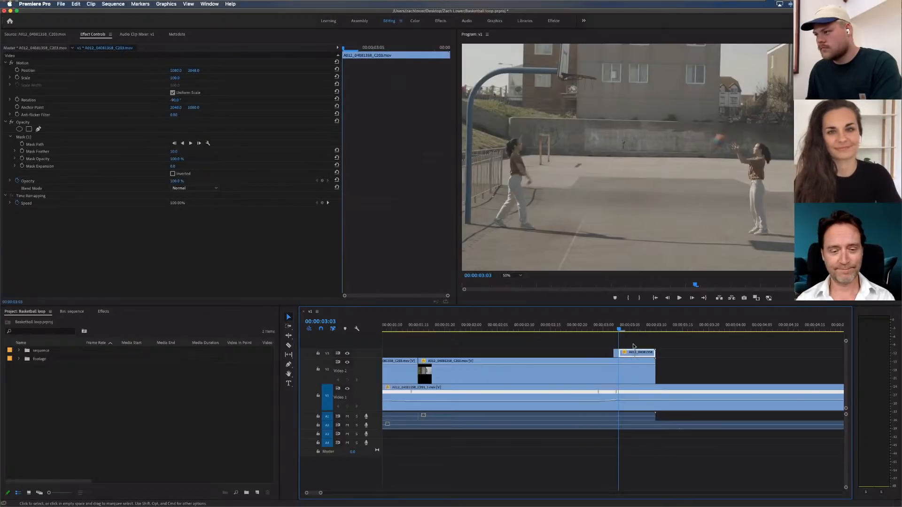
{"action": "key", "text": "Delete"}
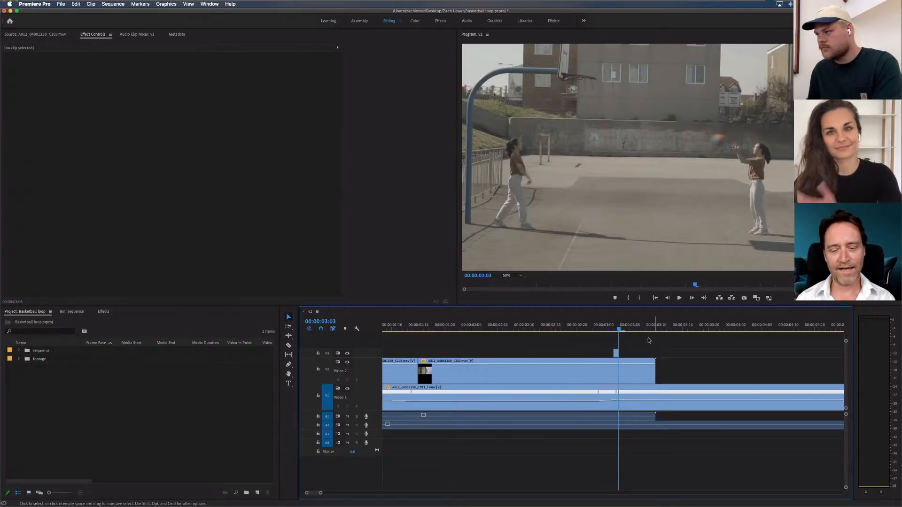
Check the masked ball in the one-frame V3 clip at 00:00:03:02
{"action": "key", "text": "="}
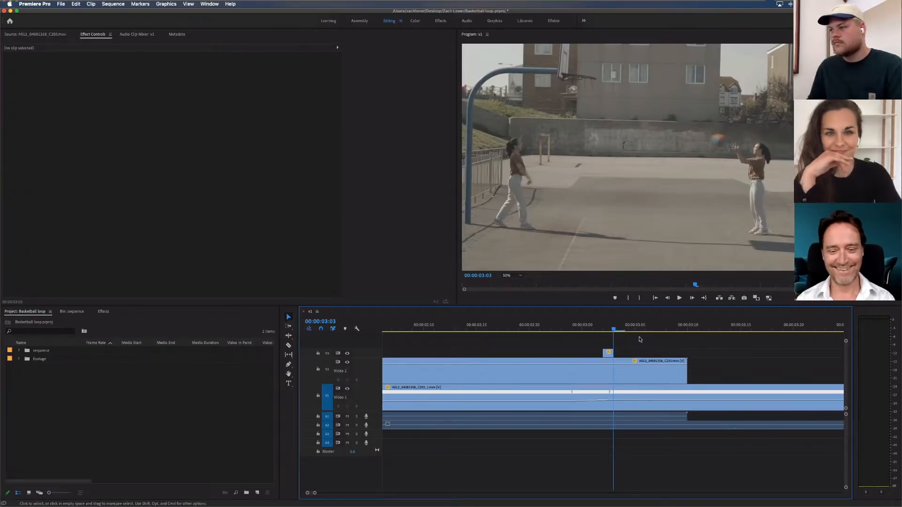
{"action": "left_click", "coordinate": [605, 328]}
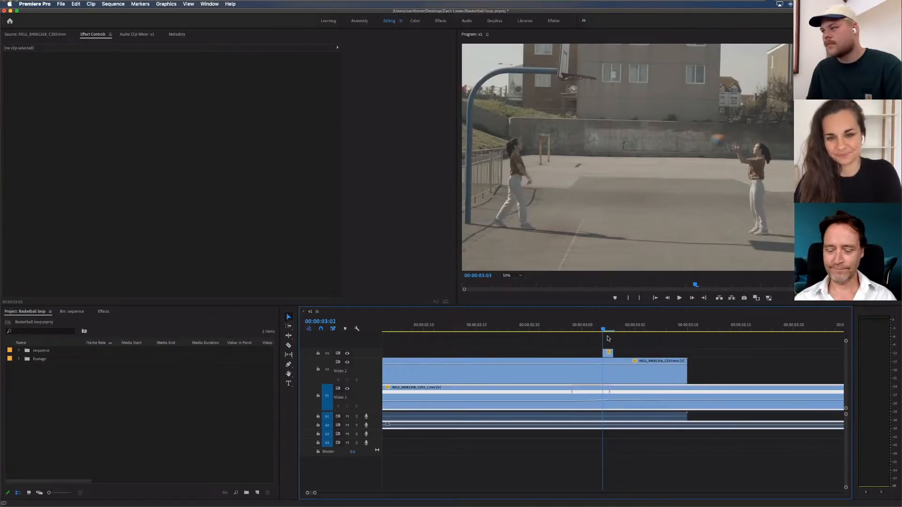
{"action": "left_click", "coordinate": [607, 352]}
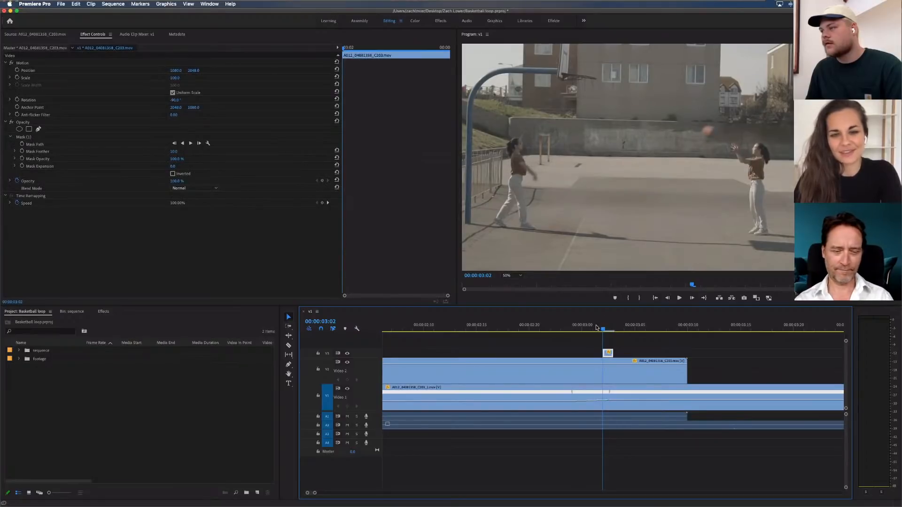
{"action": "mouse_move", "coordinate": [601, 327]}
{"action": "left_mouse_down"}
{"action": "mouse_move", "coordinate": [623, 328]}
{"action": "mouse_move", "coordinate": [604, 327]}
{"action": "left_mouse_up"}
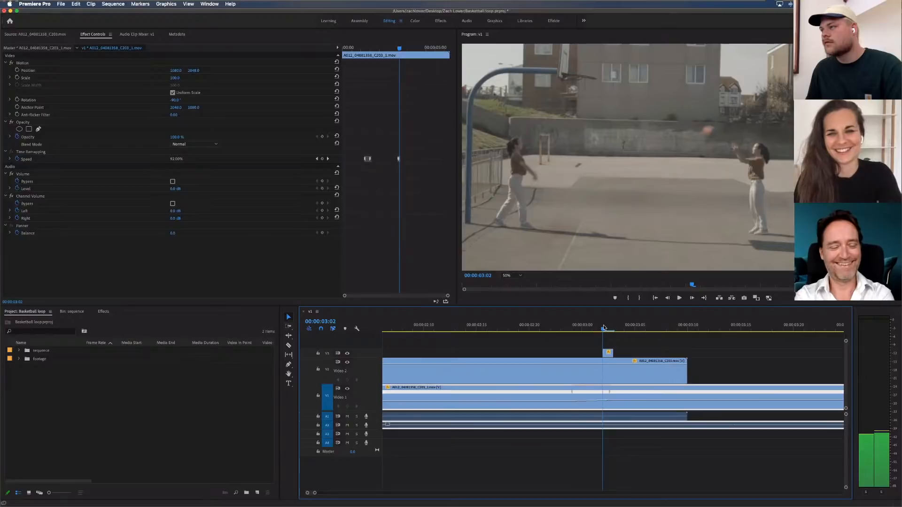
Toggle the second V2 clip's Opacity effect to compare the frame with and without its mask
{"action": "left_click", "coordinate": [577, 372]}
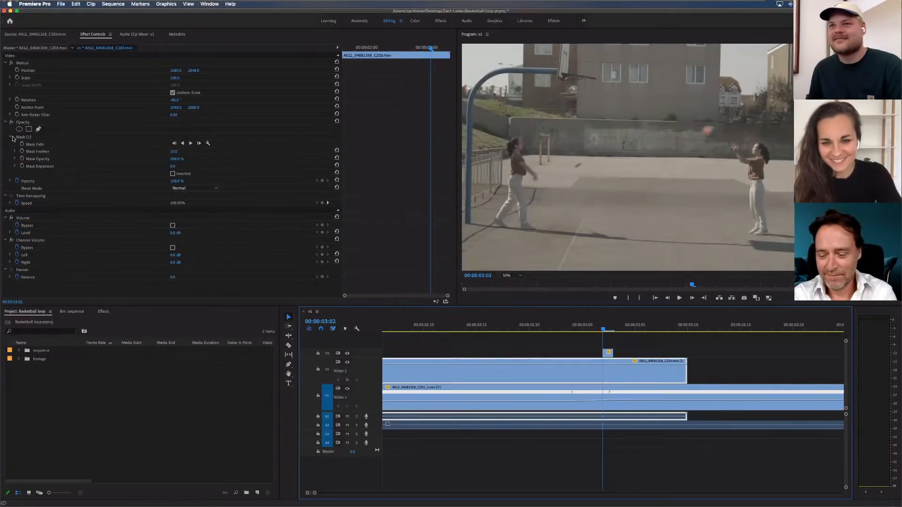
{"action": "left_click", "coordinate": [12, 123]}
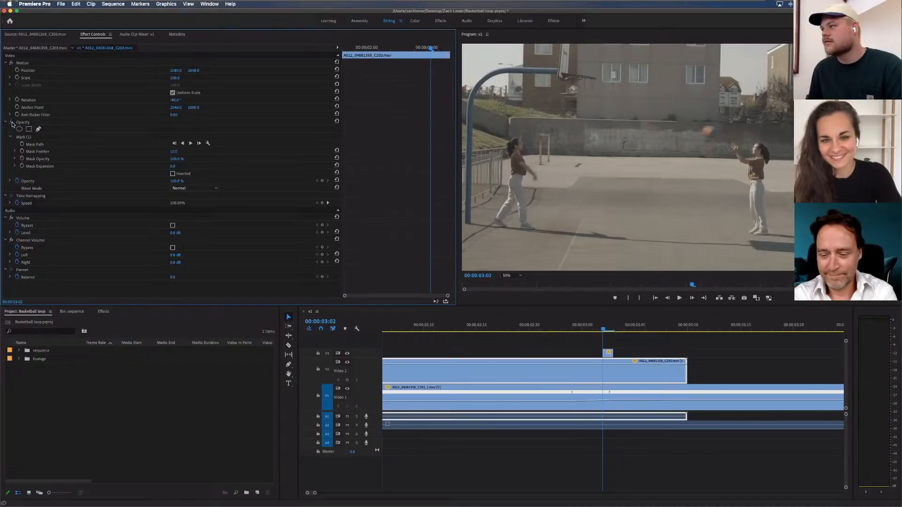
{"action": "left_click", "coordinate": [12, 123]}
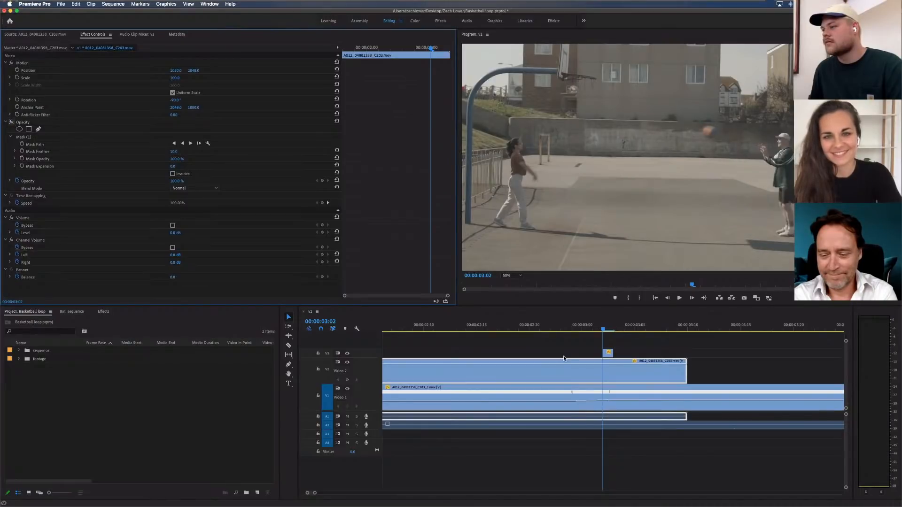
{"action": "left_click", "coordinate": [24, 139]}
{"action": "key", "text": "Delete"}
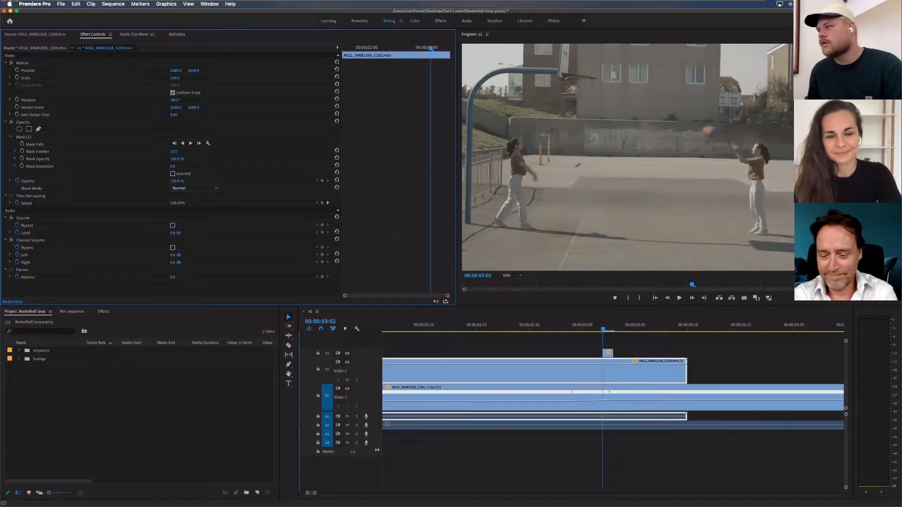
Move the second V2 clip's mask point just below the ball up and to the right, closer to the ball
{"action": "left_click", "coordinate": [24, 137]}
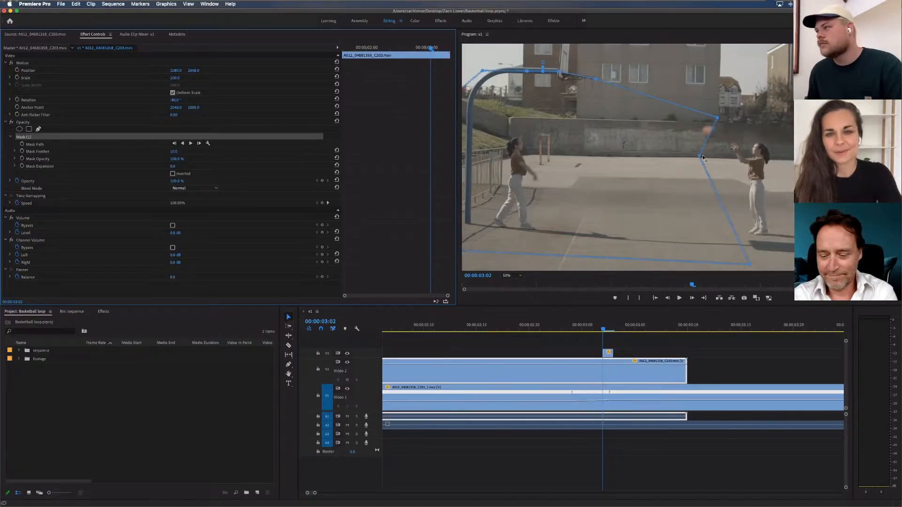
{"action": "left_click", "coordinate": [703, 158]}
{"action": "key", "text": "Right"}
{"action": "key", "text": "Right"}
{"action": "key", "text": "Right"}
{"action": "key", "text": "Right"}
{"action": "key", "text": "Right"}
{"action": "key", "text": "Right"}
{"action": "key", "text": "Right"}
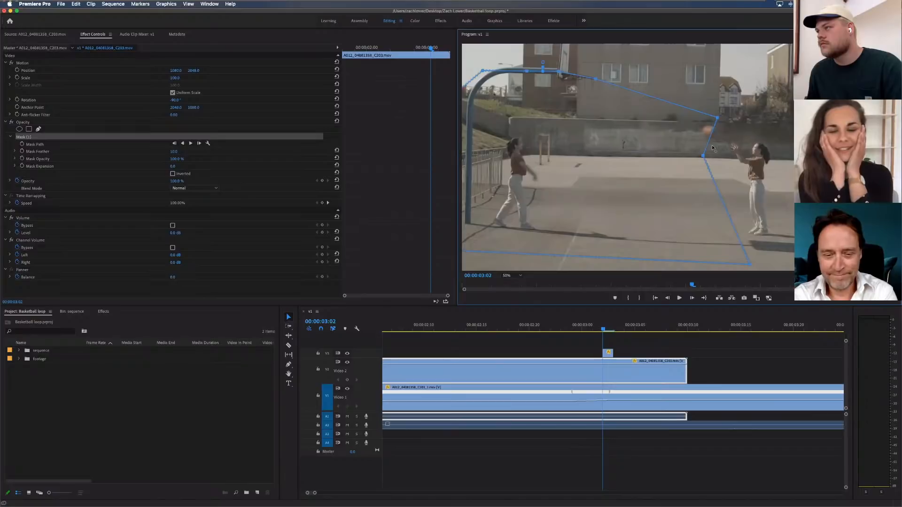
{"action": "left_click_drag", "start_coordinate": [703, 156], "coordinate": [712, 146]}
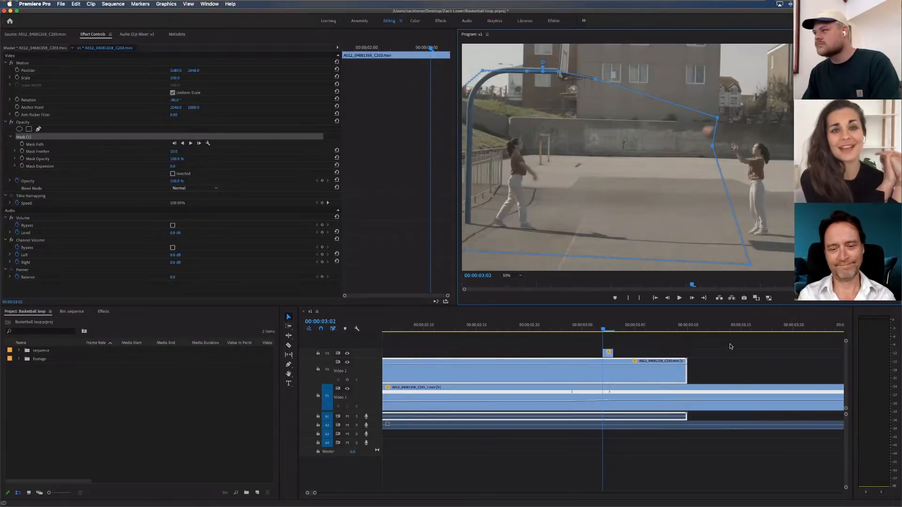
{"action": "left_click", "coordinate": [708, 344]}
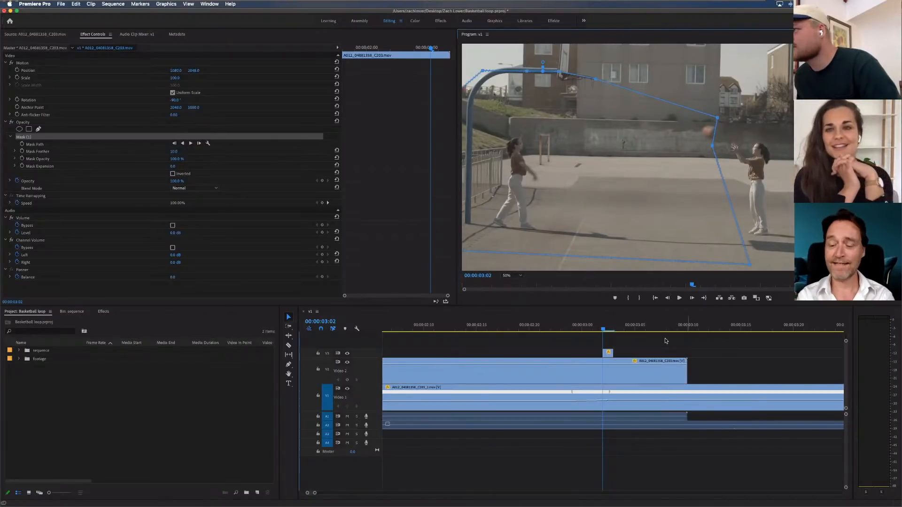
{"action": "left_click", "coordinate": [686, 352]}
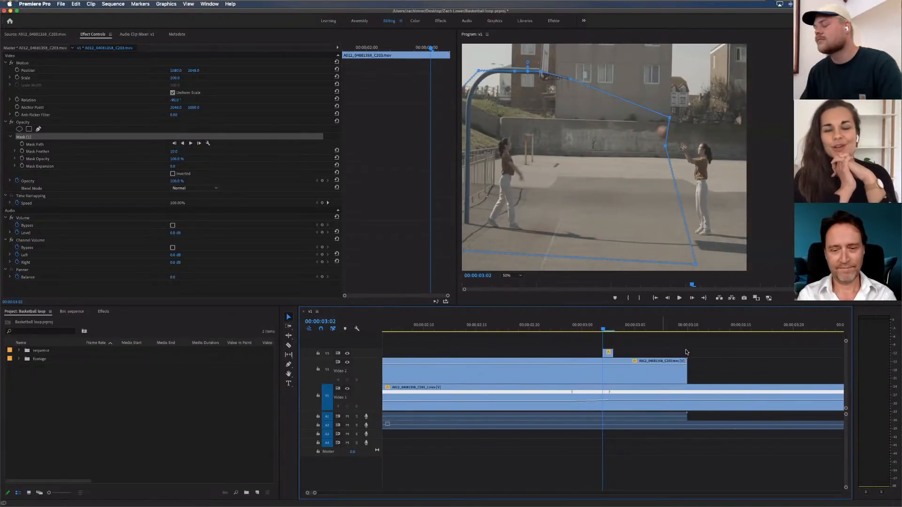
Examine the ball's flight and catch frame by frame between 00:00:02:20 and 00:00:03:10
{"action": "key", "text": "Left"}
{"action": "key", "text": "Left"}
{"action": "key", "text": "Left"}
{"action": "key", "text": "Left"}
{"action": "key", "text": "Left"}
{"action": "key", "text": "Left"}
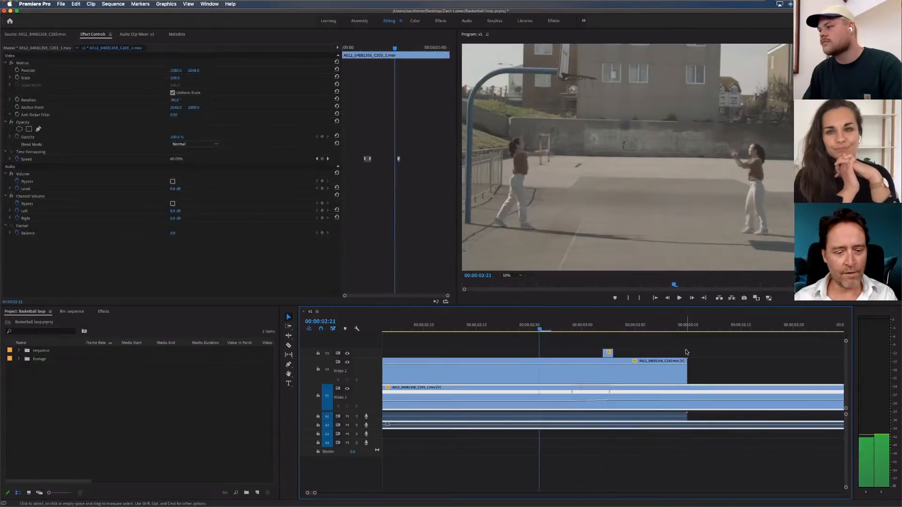
{"action": "key", "text": "Right"}
{"action": "key", "text": "Right"}
{"action": "key", "text": "Right"}
{"action": "key", "text": "Right"}
{"action": "key", "text": "Right"}
{"action": "key", "text": "Right"}
{"action": "key", "text": "Right"}
{"action": "key", "text": "Right"}
{"action": "key", "text": "Right"}
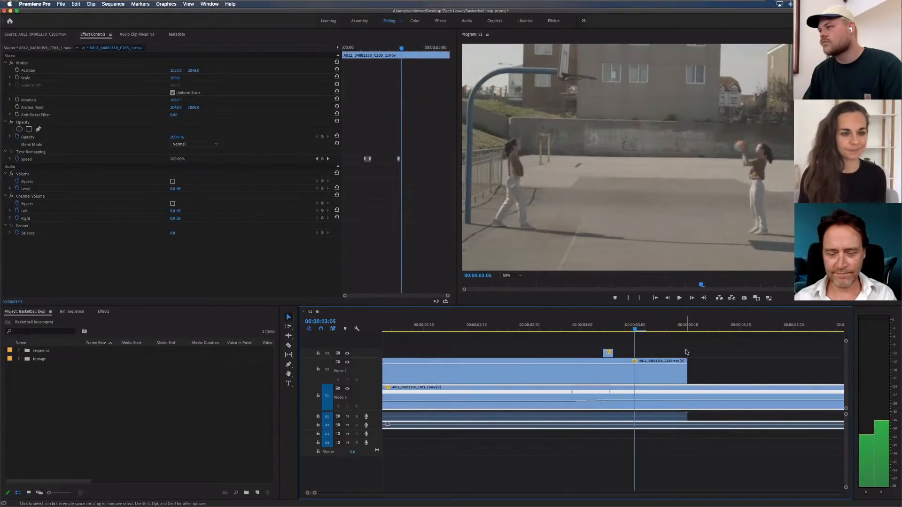
{"action": "key", "text": "Left"}
{"action": "key", "text": "Left"}
{"action": "key", "text": "Left"}
{"action": "key", "text": "Left"}
{"action": "key", "text": "Left"}
{"action": "key", "text": "Left"}
{"action": "key", "text": "Left"}
{"action": "key", "text": "Left"}
{"action": "key", "text": "Left"}
{"action": "key", "text": "Left"}
{"action": "key", "text": "Left"}
{"action": "key", "text": "Left"}
{"action": "key", "text": "Left"}
{"action": "key", "text": "Left"}
{"action": "key", "text": "Left"}
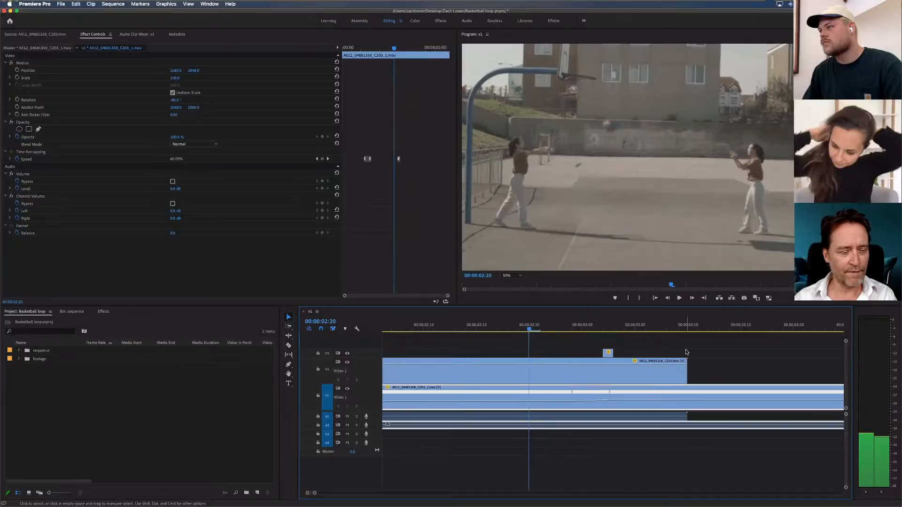
{"action": "key", "text": "Right"}
{"action": "key", "text": "Right"}
{"action": "key", "text": "Right"}
{"action": "key", "text": "Right"}
{"action": "key", "text": "Right"}
{"action": "key", "text": "Right"}
{"action": "key", "text": "Right"}
{"action": "key", "text": "Right"}
{"action": "key", "text": "Right"}
{"action": "key", "text": "Right"}
{"action": "key", "text": "Right"}
{"action": "key", "text": "Right"}
{"action": "key", "text": "Right"}
{"action": "key", "text": "Right"}
{"action": "key", "text": "Right"}
{"action": "key", "text": "Right"}
{"action": "key", "text": "Right"}
{"action": "key", "text": "Right"}
{"action": "key", "text": "Right"}
{"action": "key", "text": "Right"}
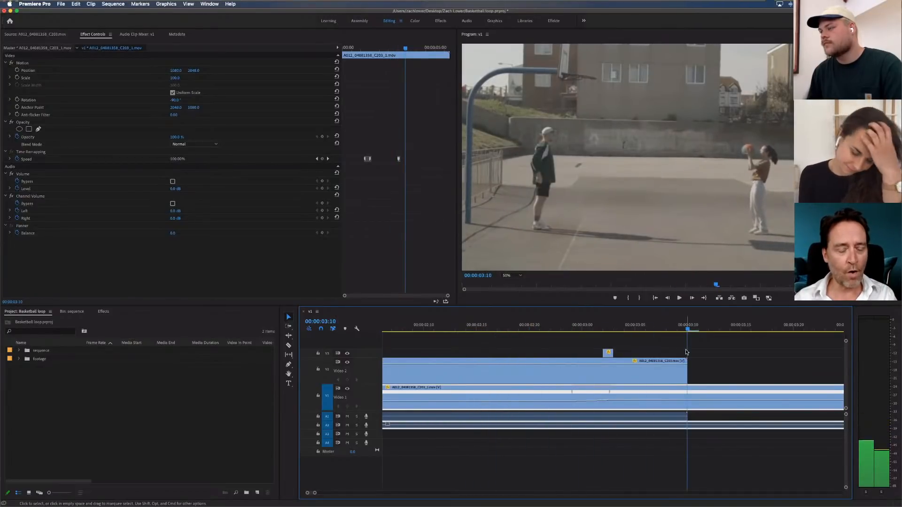
Save the project with the whole sequence in view on the timeline
{"action": "left_click", "coordinate": [733, 349]}
{"action": "left_click", "coordinate": [555, 397]}
{"action": "key", "text": "minus"}
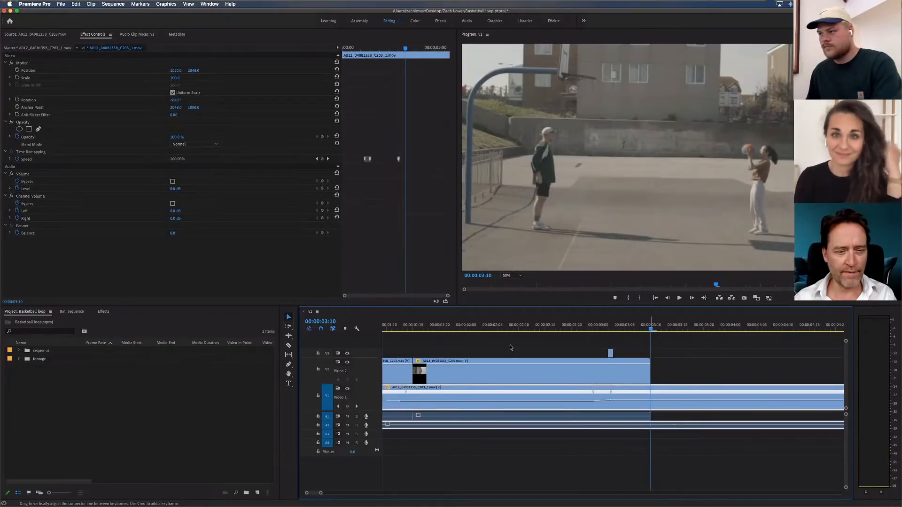
{"action": "key", "text": "minus"}
{"action": "left_click", "coordinate": [490, 356]}
{"action": "key", "text": "super+s"}
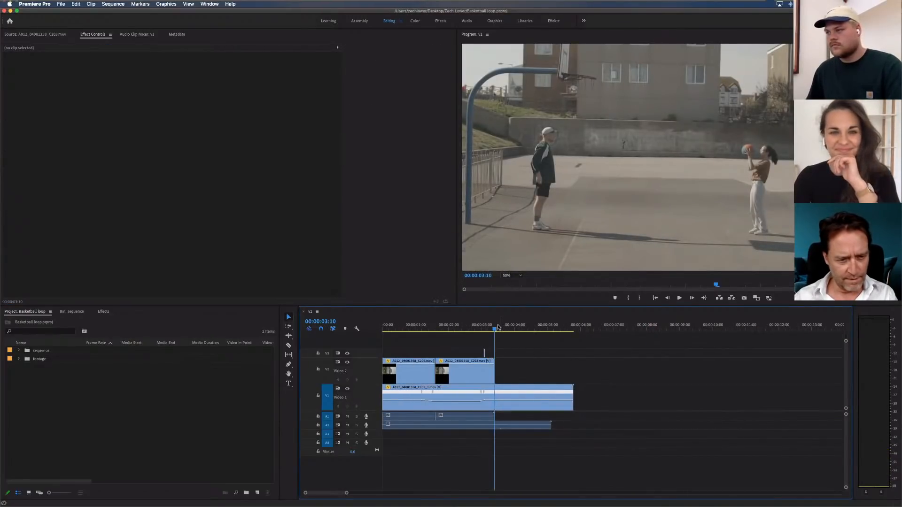
Play the part of the V1 clip that extends past the end of the V2 clips
{"action": "left_click", "coordinate": [497, 397]}
{"action": "left_click", "coordinate": [548, 329]}
{"action": "left_click_drag", "start_coordinate": [548, 329], "coordinate": [521, 329]}
{"action": "key", "text": "space"}
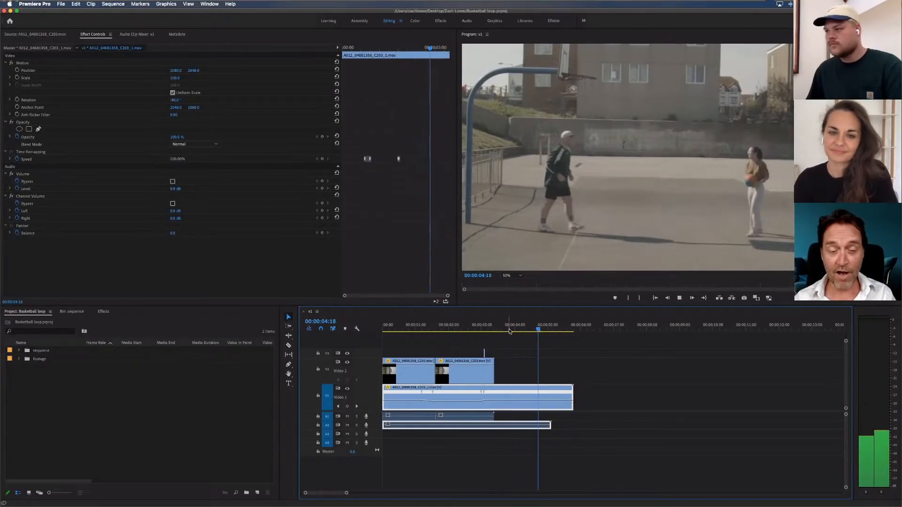
Cut off the V1 clip and its audio at 00:00:03:10, deleting everything after the end of the V2 clips
{"action": "left_click", "coordinate": [510, 326]}
{"action": "key", "text": "Up"}
{"action": "left_click", "coordinate": [550, 370]}
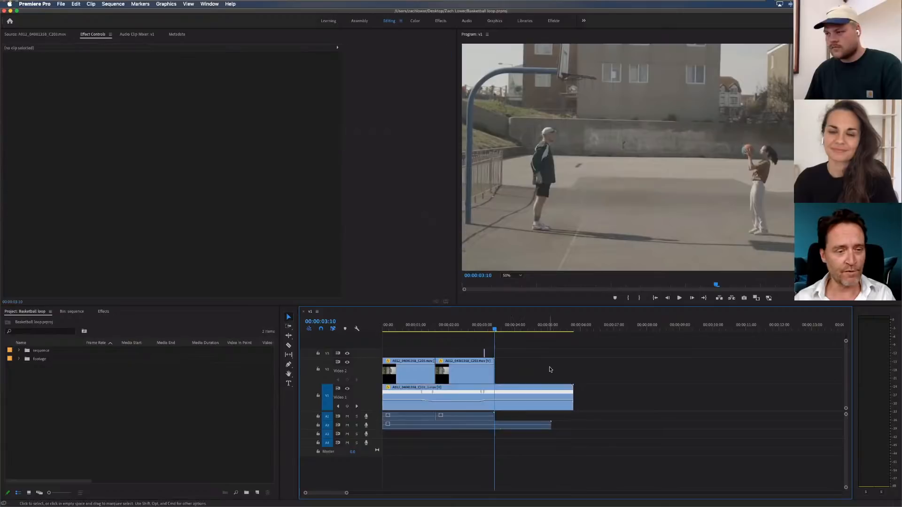
{"action": "key", "text": "w"}
{"action": "left_click", "coordinate": [511, 390]}
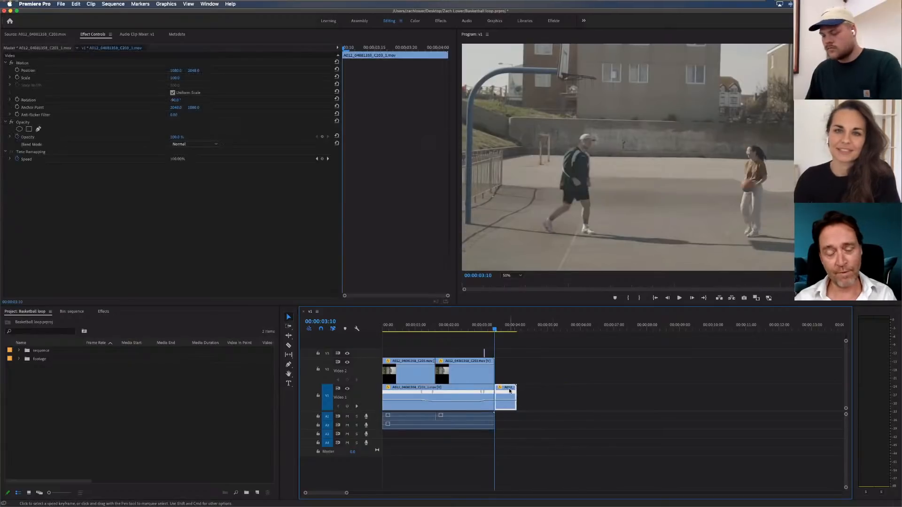
{"action": "key", "text": "Delete"}
Play the trimmed sequence from the start and scrub to 00:00:00:24
{"action": "left_click_drag", "start_coordinate": [409, 327], "coordinate": [364, 329]}
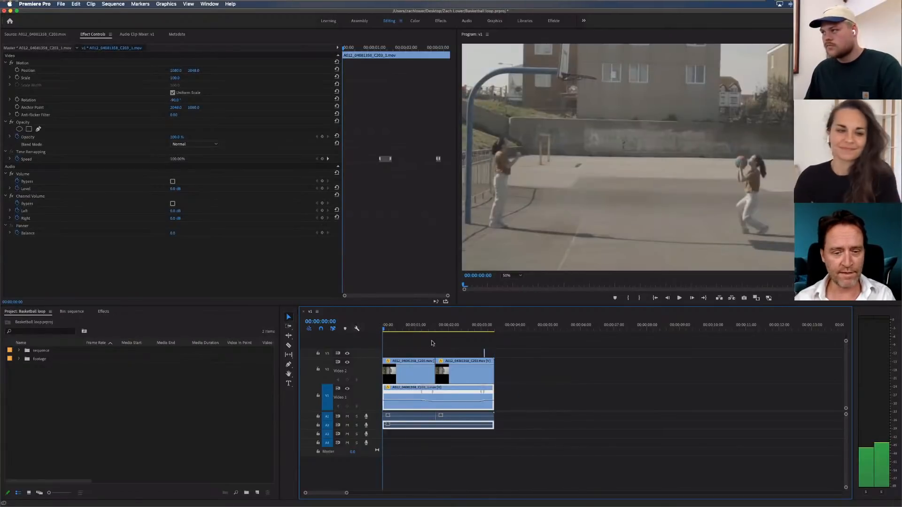
{"action": "key", "text": "space"}
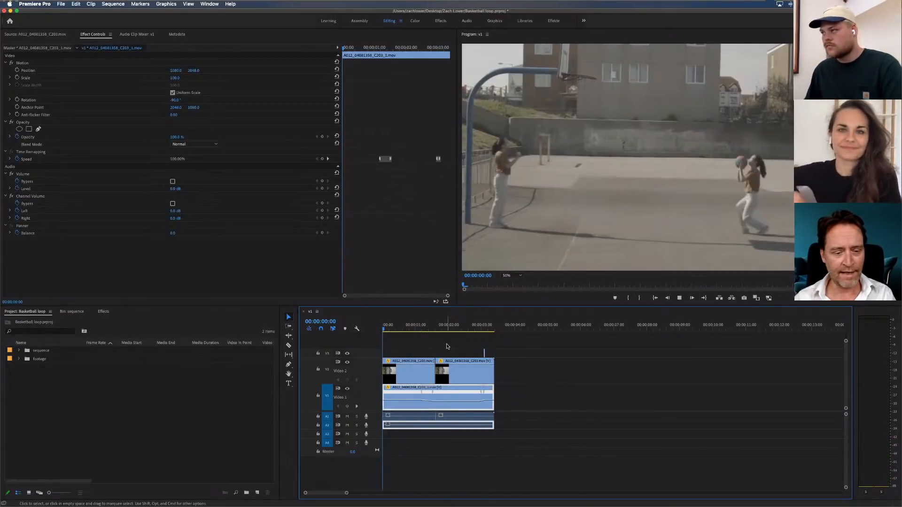
{"action": "left_click", "coordinate": [407, 323]}
{"action": "left_click_drag", "start_coordinate": [407, 325], "coordinate": [414, 326]}
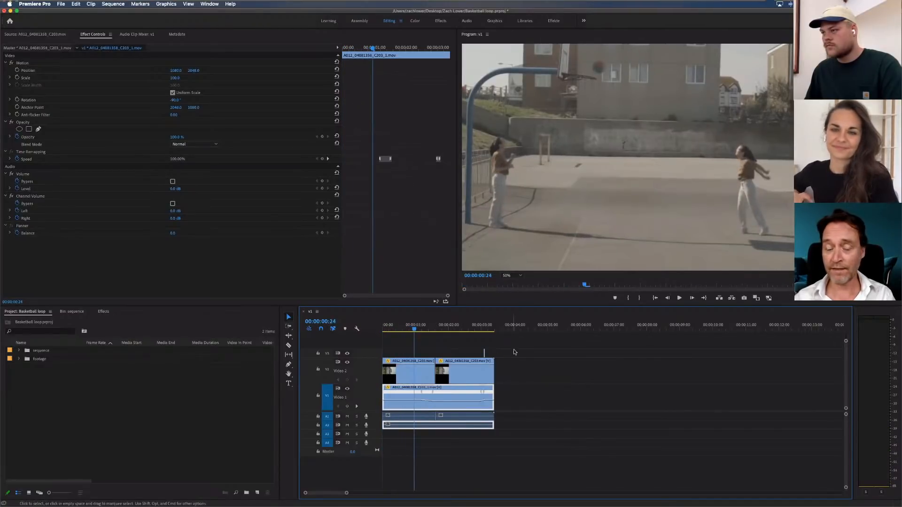
Select all clips on the timeline and shift them together so they start at 00:00:00:14
{"action": "left_click_drag", "start_coordinate": [516, 341], "coordinate": [384, 425]}
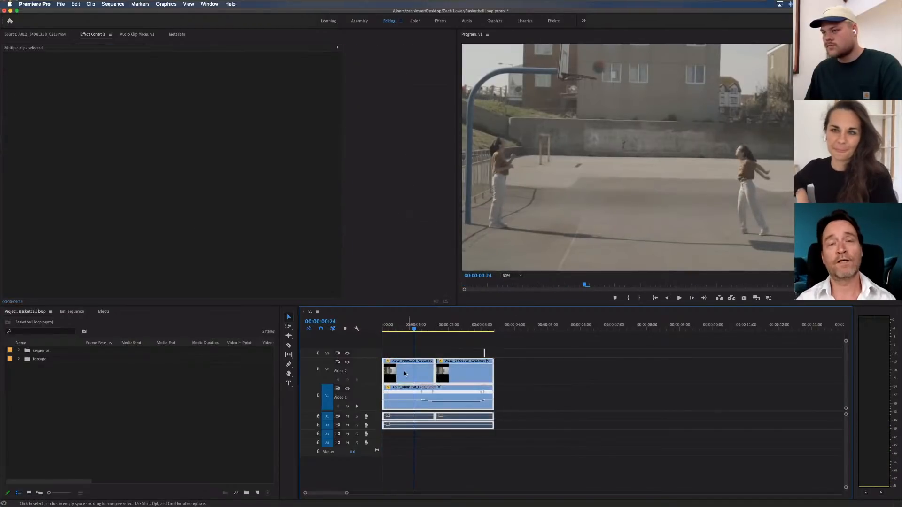
{"action": "left_click_drag", "start_coordinate": [404, 370], "coordinate": [431, 354]}
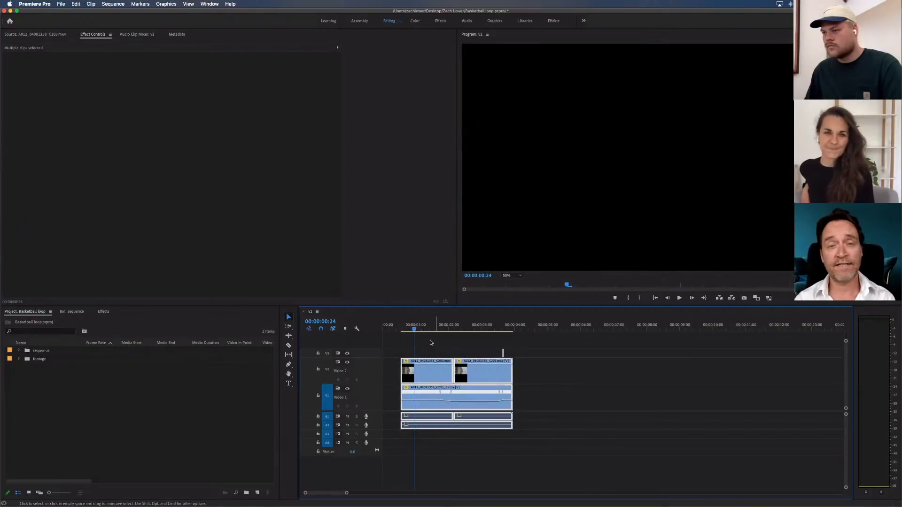
{"action": "left_click", "coordinate": [444, 338]}
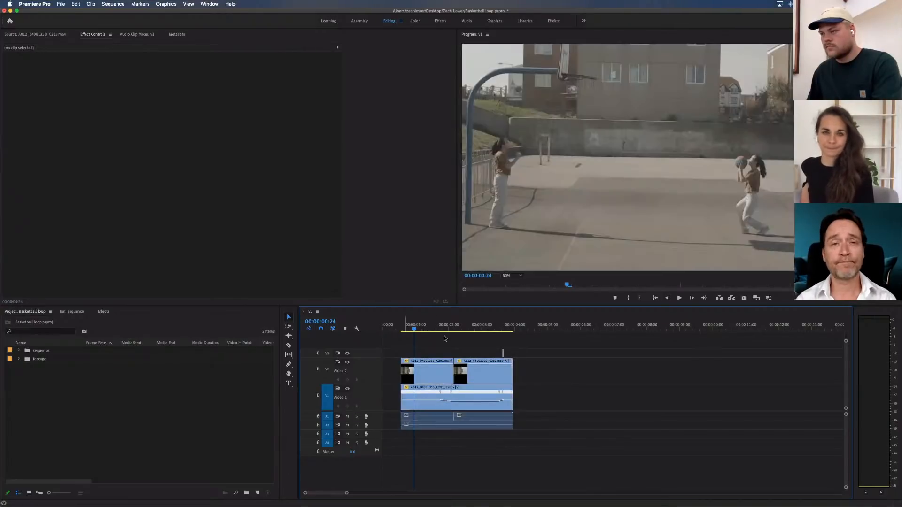
Extend the start edges of the first V2 clip and the V1 clip back to 00:00:00:11
{"action": "key", "text": "Up"}
{"action": "key", "text": "equal"}
{"action": "key", "text": "equal"}
{"action": "left_click", "coordinate": [449, 376]}
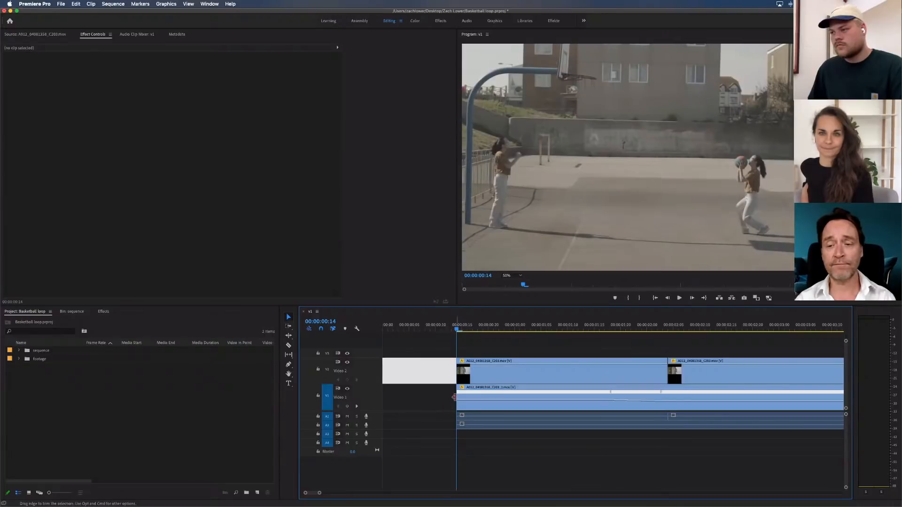
{"action": "left_click_drag", "start_coordinate": [454, 397], "coordinate": [441, 368]}
{"action": "left_click", "coordinate": [446, 328]}
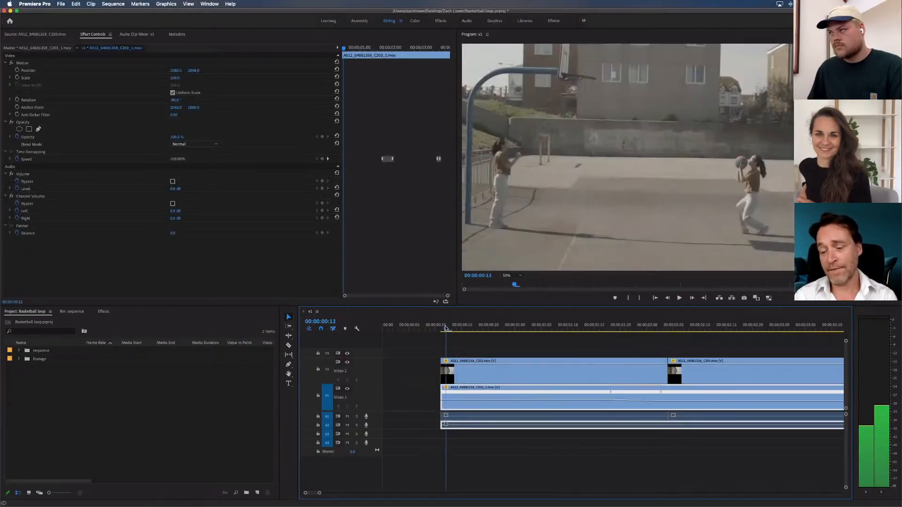
{"action": "mouse_move", "coordinate": [447, 329]}
{"action": "left_mouse_down"}
{"action": "mouse_move", "coordinate": [477, 328]}
{"action": "mouse_move", "coordinate": [440, 328]}
{"action": "left_mouse_up"}
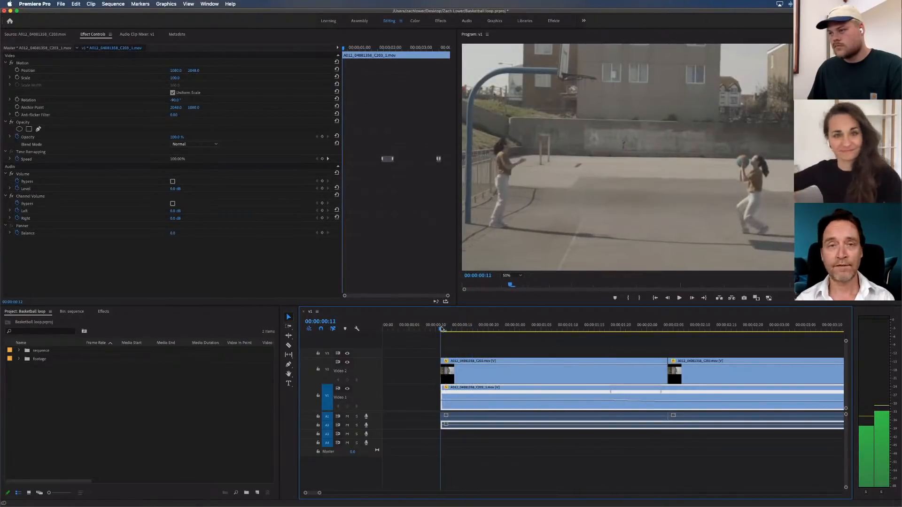
Compare the last frame of the clips around 00:00:03:23 with their first frame at 00:00:00:11
{"action": "key", "text": "minus"}
{"action": "key", "text": "minus"}
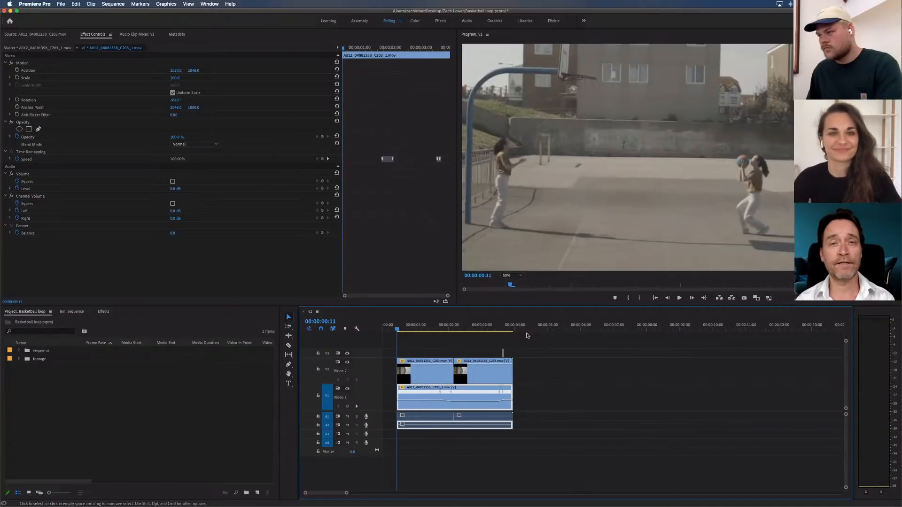
{"action": "left_click", "coordinate": [510, 327]}
{"action": "left_click_drag", "start_coordinate": [511, 327], "coordinate": [512, 327]}
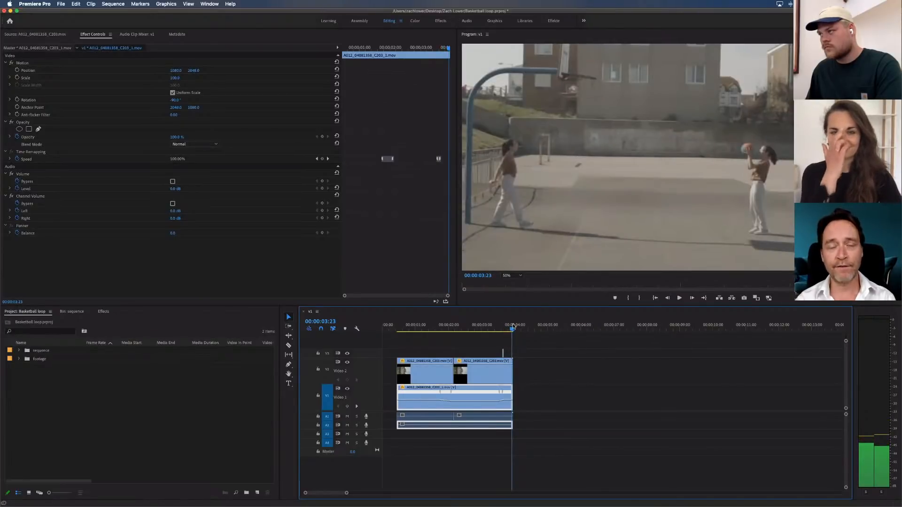
{"action": "left_click", "coordinate": [427, 327]}
{"action": "left_click_drag", "start_coordinate": [416, 328], "coordinate": [398, 330]}
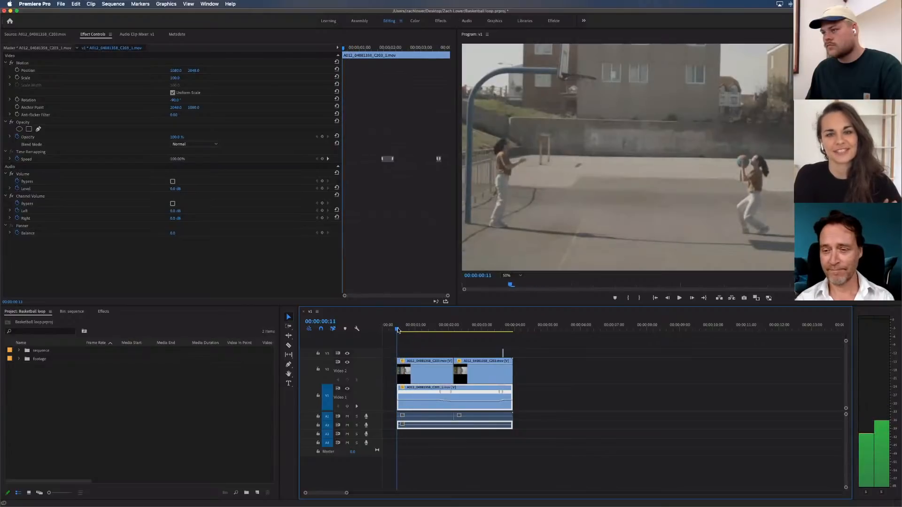
{"action": "left_click", "coordinate": [531, 347]}
{"action": "key", "text": "backslash"}
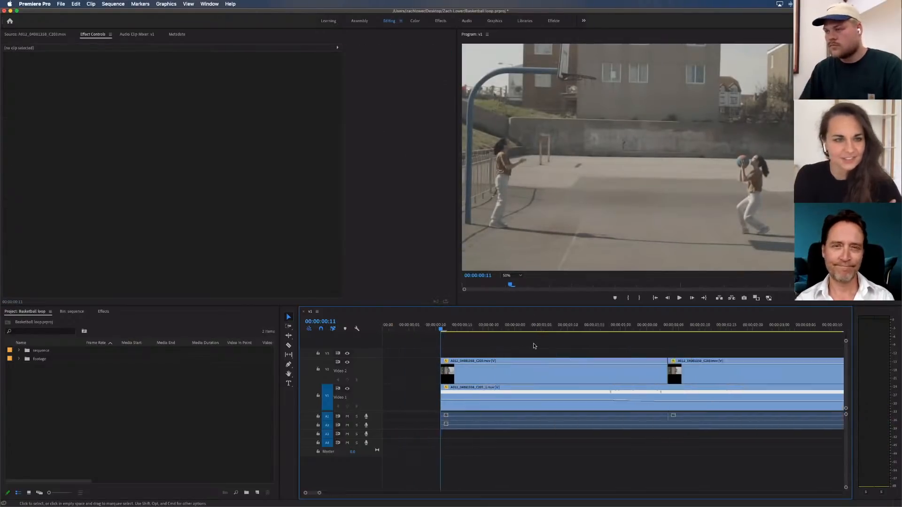
{"action": "key", "text": "equal"}
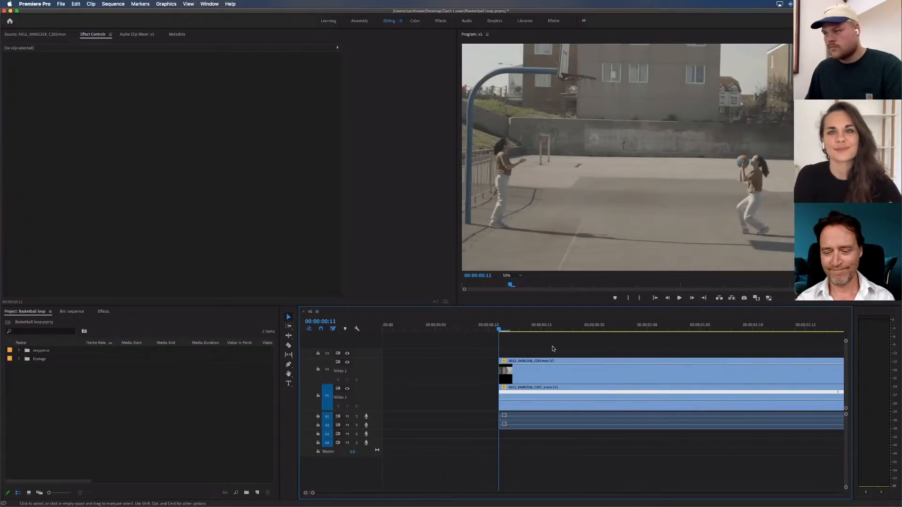
{"action": "key", "text": "minus"}
{"action": "key", "text": "minus"}
{"action": "key", "text": "minus"}
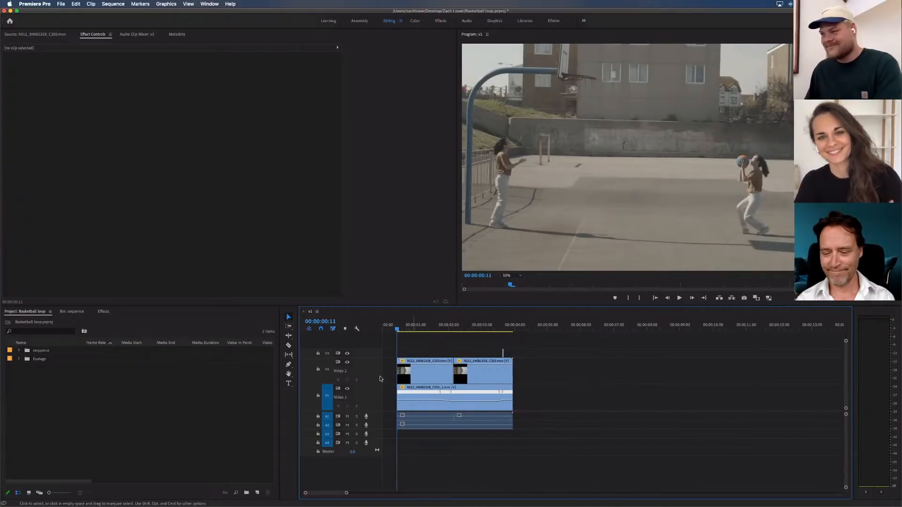
Delete the empty gap before the clips so the sequence starts at 00:00:00:00, and return to its first frame
{"action": "left_click", "coordinate": [388, 376]}
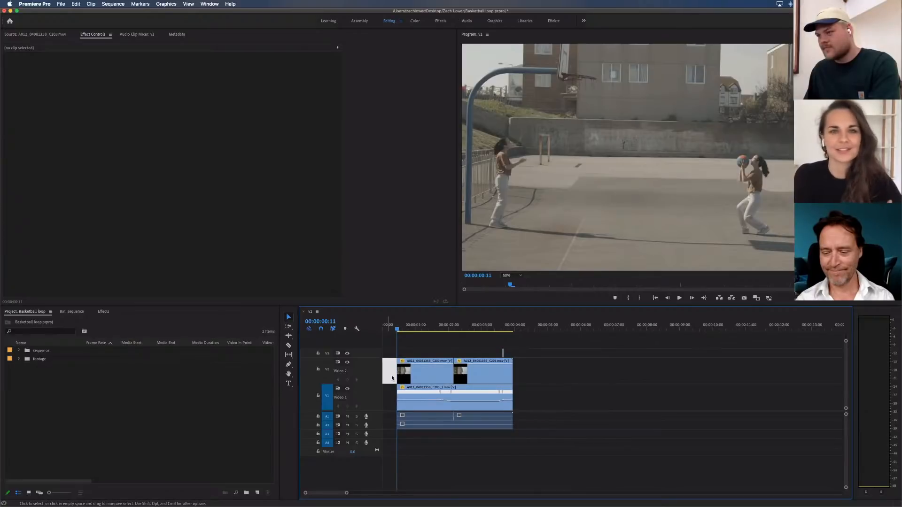
{"action": "key", "text": "Delete"}
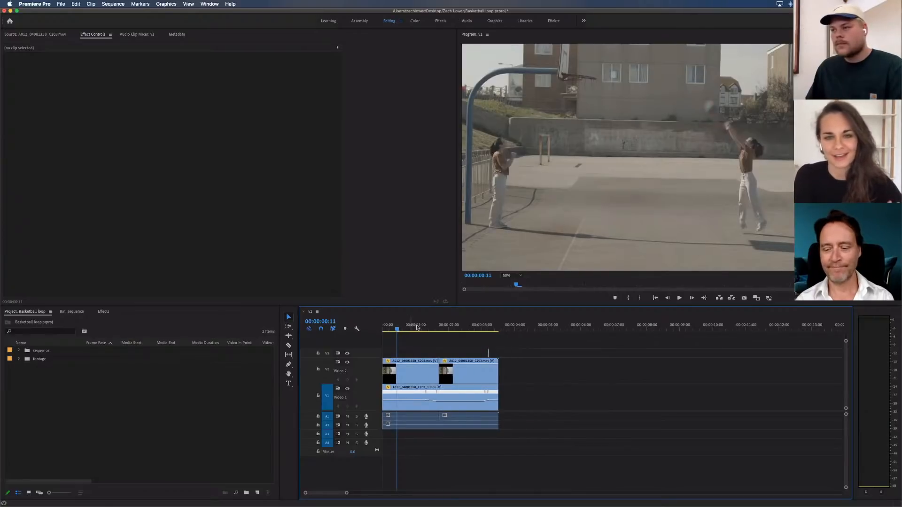
{"action": "key", "text": "Home"}
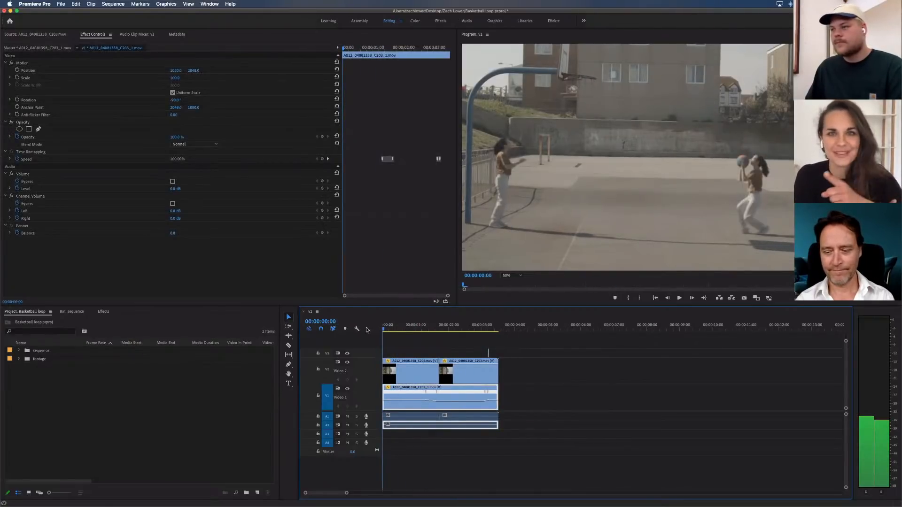
Play the sequence through to its end, check the frame at 00:00:00:18 and scrub back to the start
{"action": "left_click", "coordinate": [525, 368]}
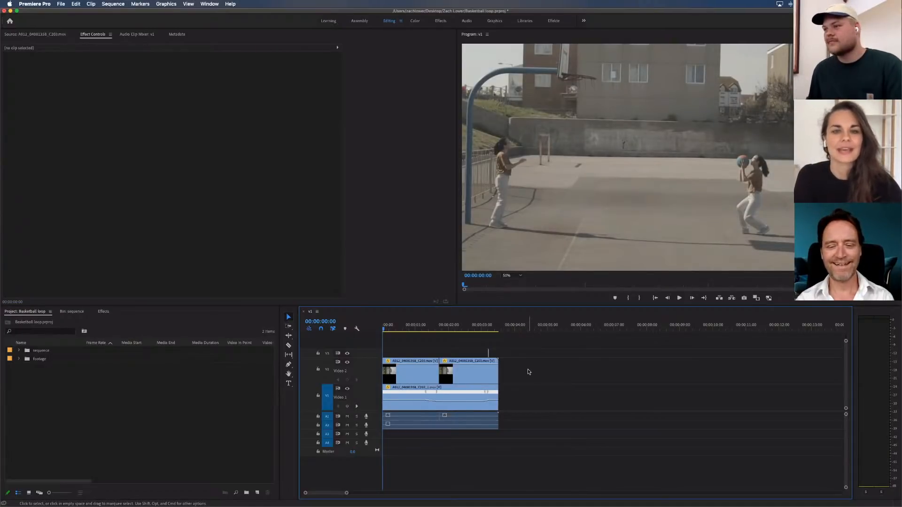
{"action": "key", "text": "space"}
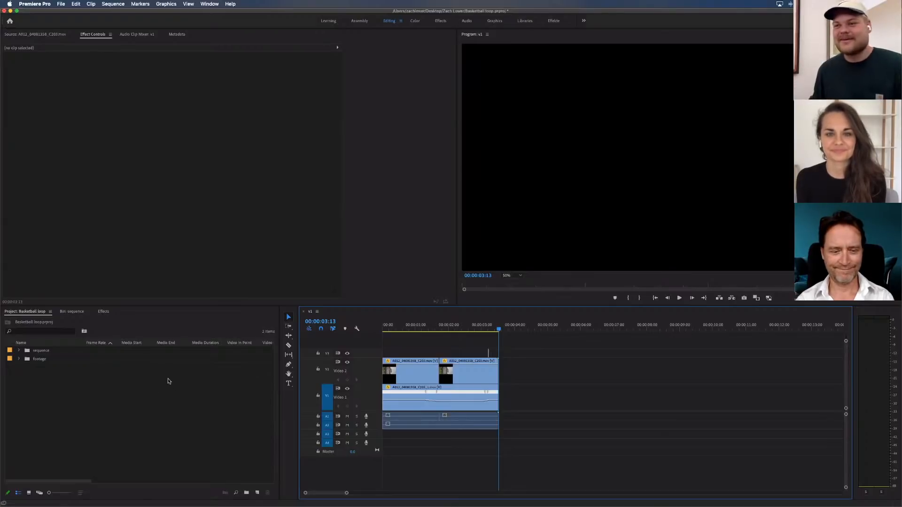
{"action": "left_click", "coordinate": [409, 327]}
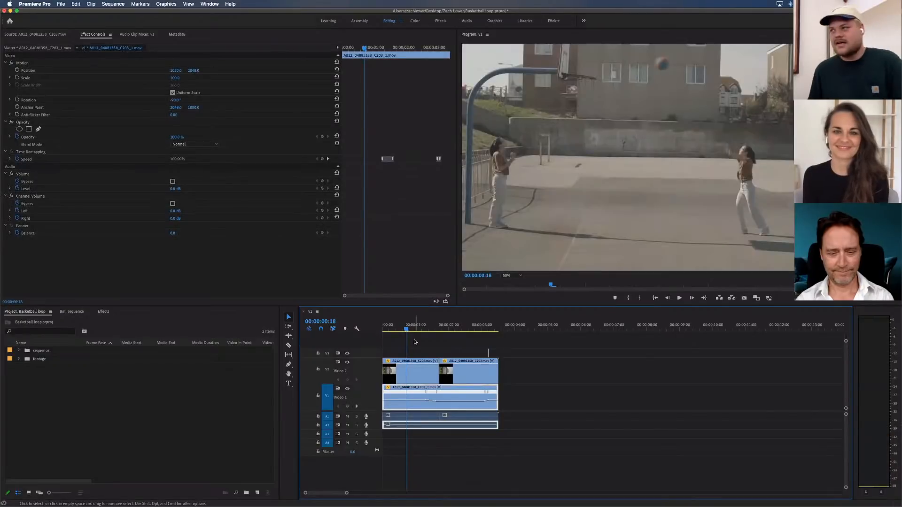
{"action": "left_click", "coordinate": [415, 341]}
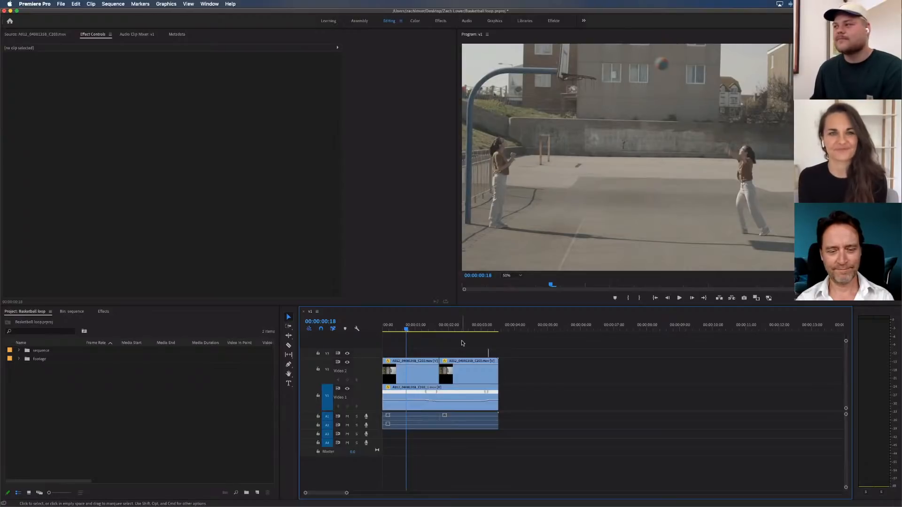
{"action": "left_click_drag", "start_coordinate": [408, 326], "coordinate": [376, 330]}
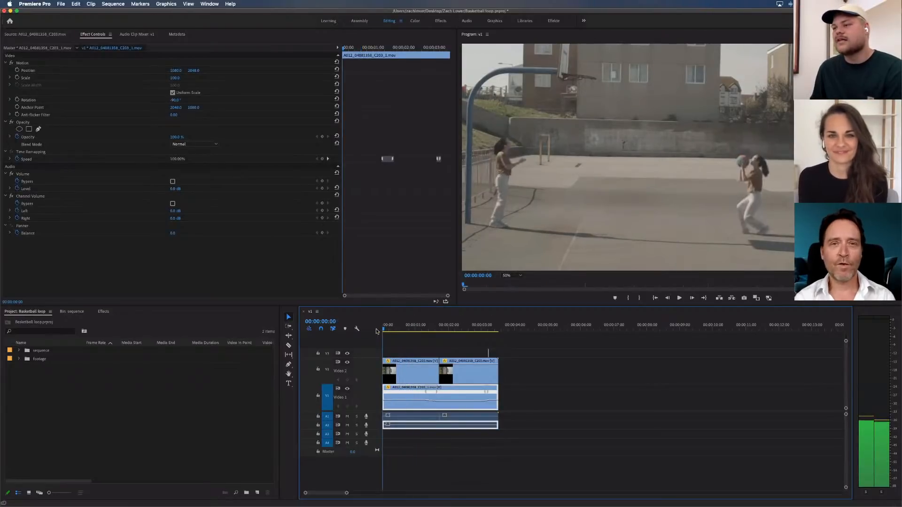
{"action": "left_click", "coordinate": [414, 341]}
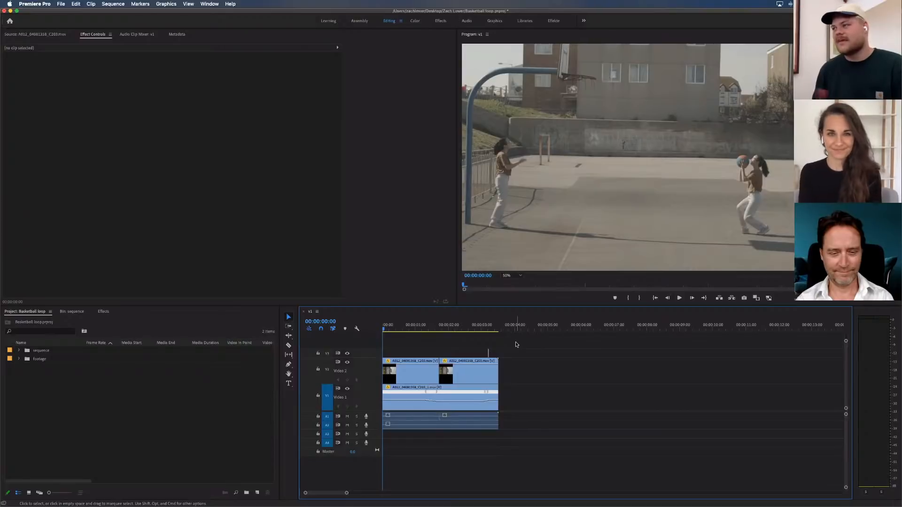
Scrub back to the first frame of the sequence and save the project
{"action": "left_click", "coordinate": [393, 327]}
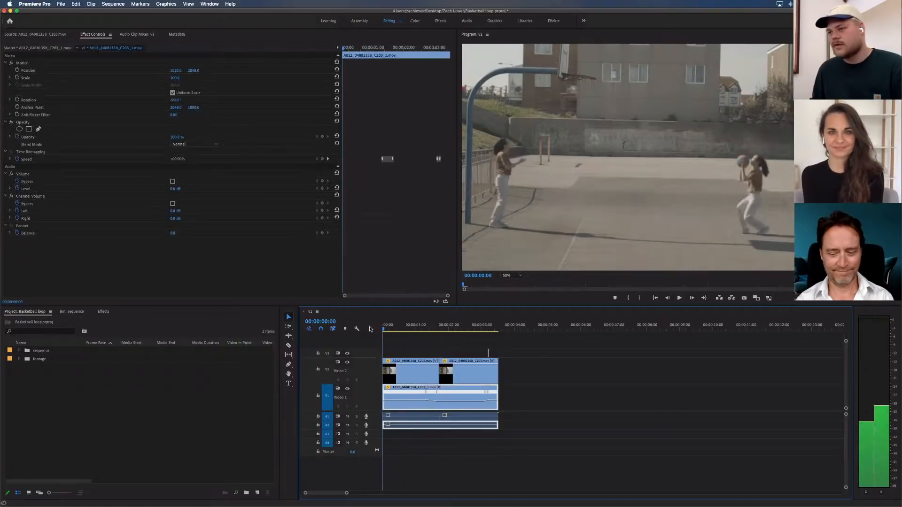
{"action": "left_click_drag", "start_coordinate": [395, 328], "coordinate": [372, 328]}
{"action": "left_click", "coordinate": [422, 341]}
{"action": "key", "text": "super+s"}
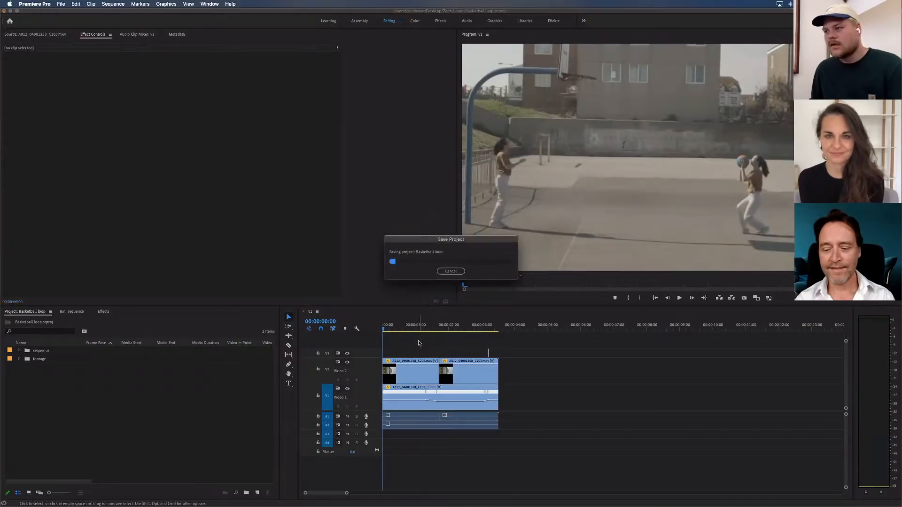
Set the Program monitor zoom to Fit and play the sequence from the start to 00:00:02:24
{"action": "left_click", "coordinate": [519, 278]}
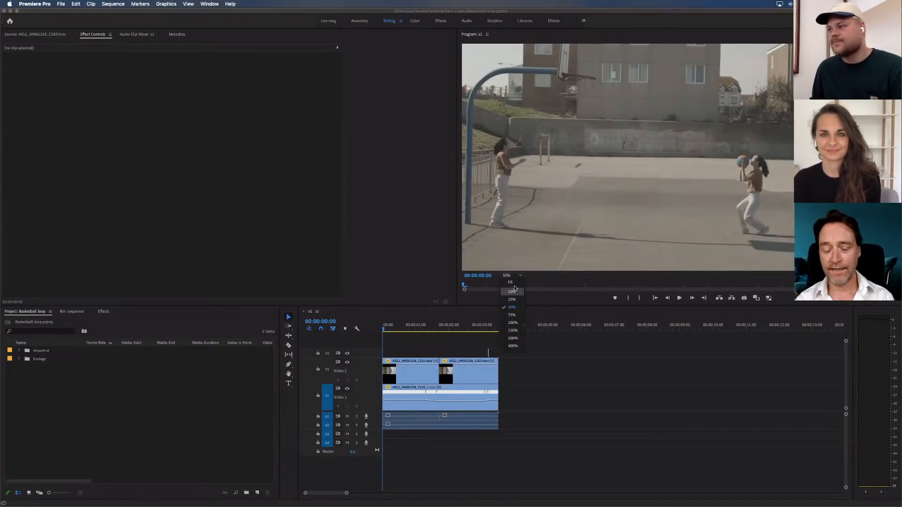
{"action": "left_click", "coordinate": [515, 286]}
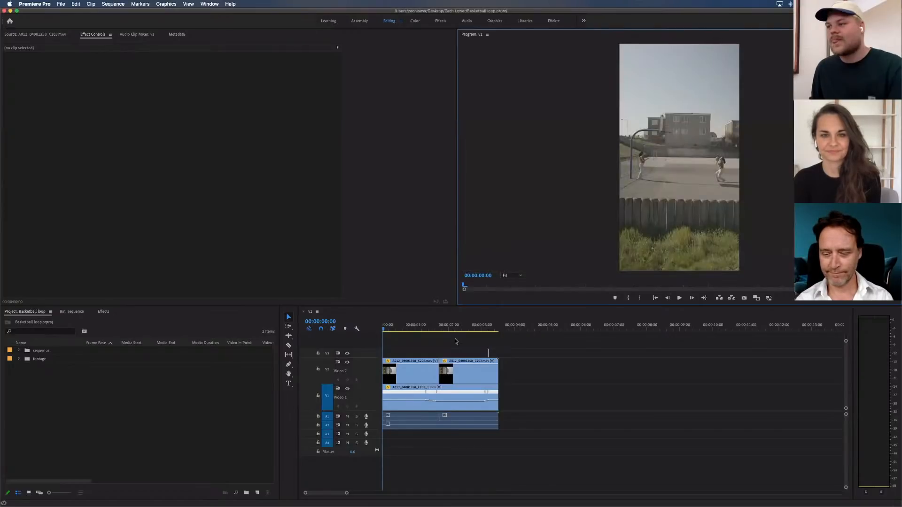
{"action": "left_click", "coordinate": [455, 340]}
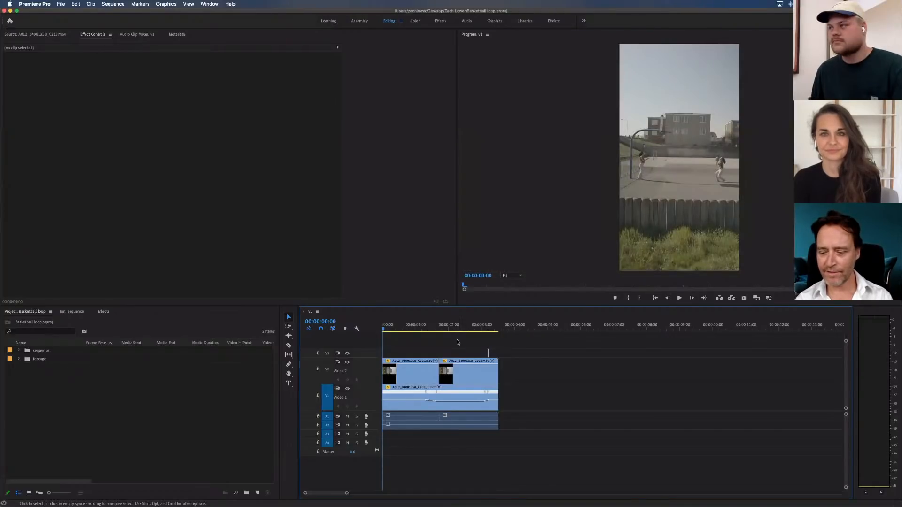
{"action": "key", "text": "space"}
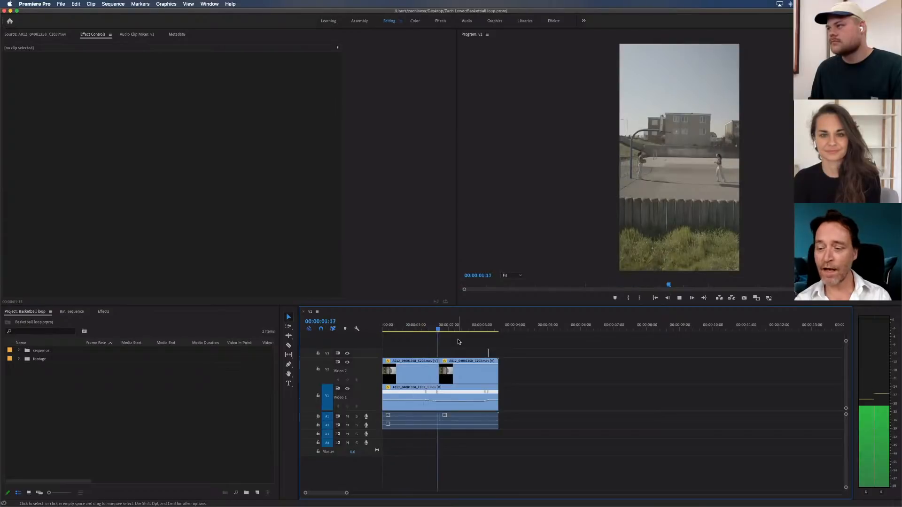
{"action": "key", "text": "space"}
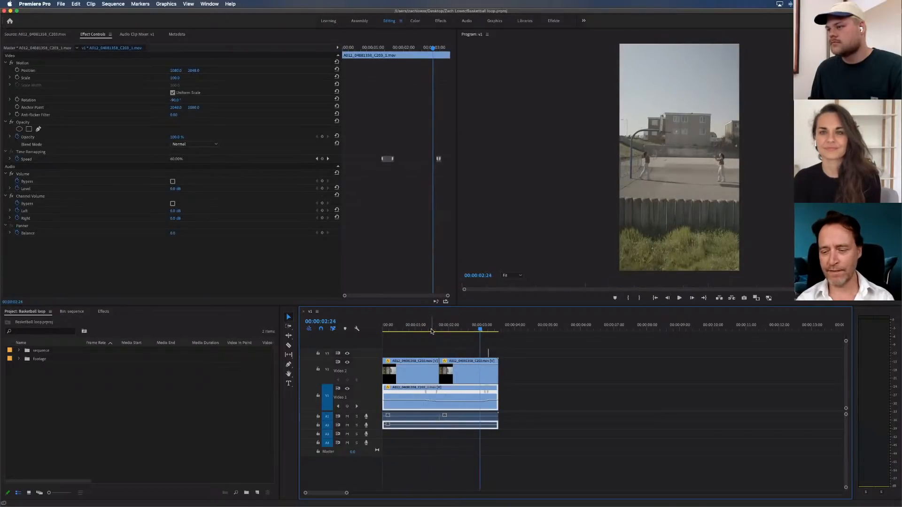
Copy all clips in the sequence and paste the copies directly after the end of the originals
{"action": "left_click_drag", "start_coordinate": [431, 332], "coordinate": [335, 454]}
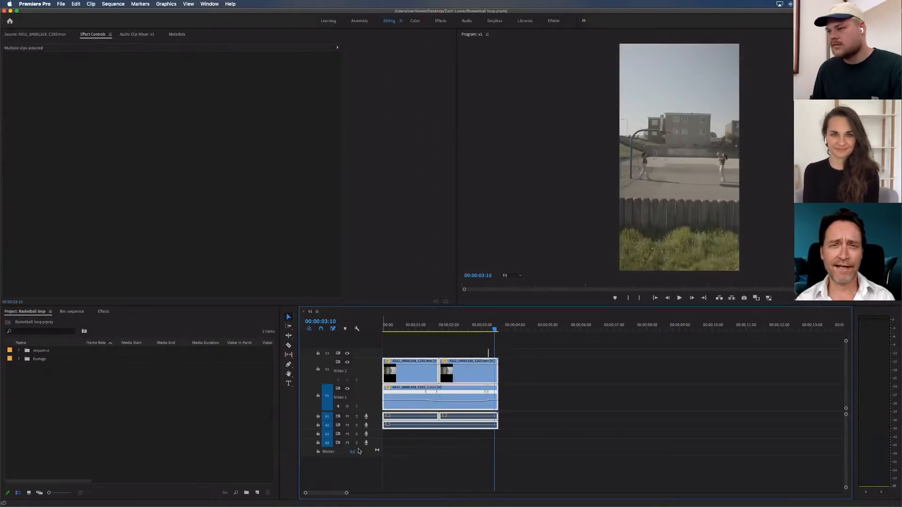
{"action": "left_click", "coordinate": [540, 358]}
{"action": "key", "text": "Down"}
{"action": "key", "text": "super+v"}
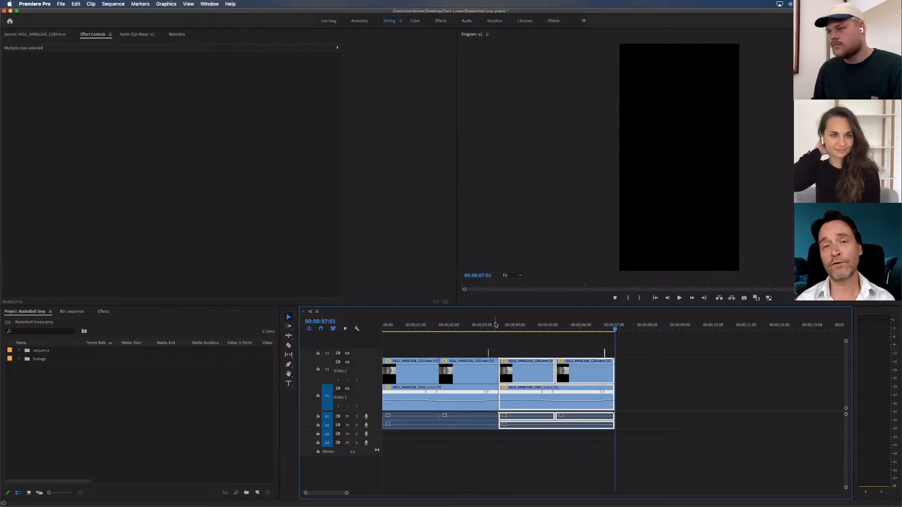
Examine the join between the original and pasted clips, scrubbing the frames from 00:00:03:06 to 00:00:03:11
{"action": "left_click", "coordinate": [495, 328]}
{"action": "left_click", "coordinate": [505, 346]}
{"action": "key", "text": "equal"}
{"action": "key", "text": "equal"}
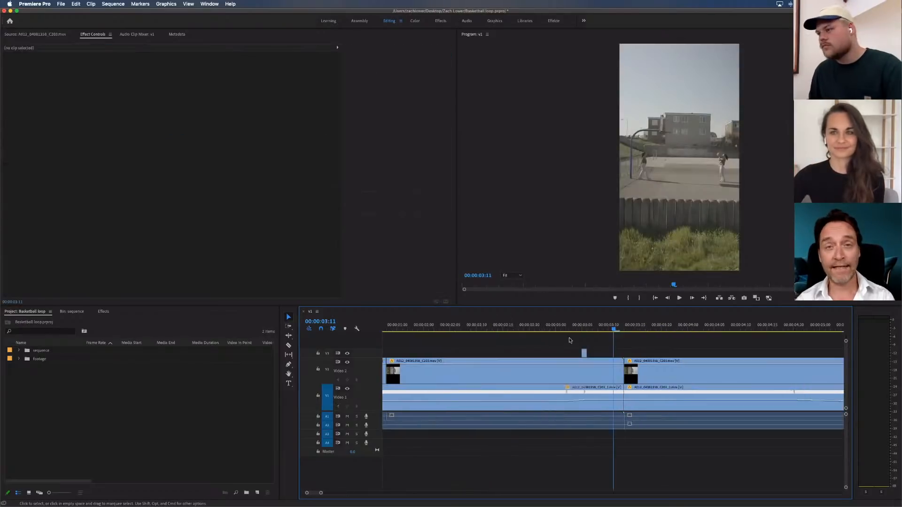
{"action": "left_click_drag", "start_coordinate": [617, 329], "coordinate": [589, 328]}
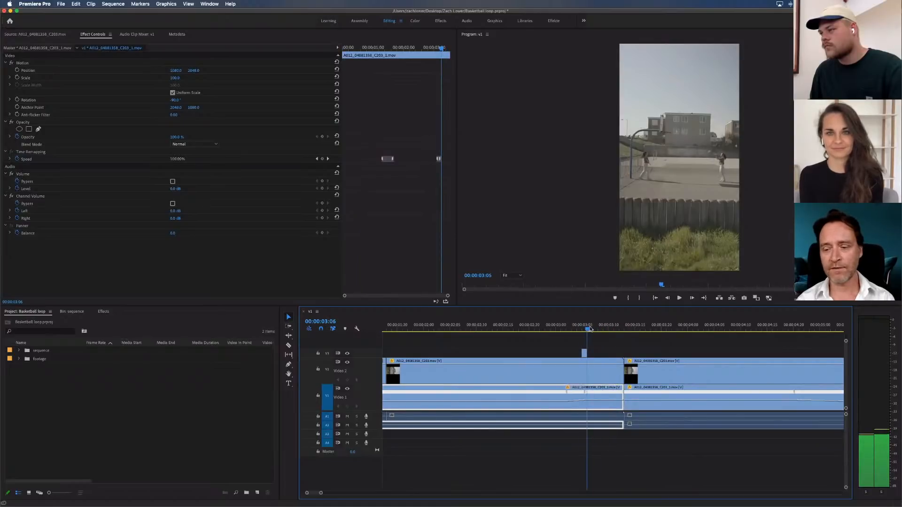
{"action": "left_click", "coordinate": [616, 350]}
{"action": "scroll", "coordinate": [428, 343], "scroll_direction": "left", "scroll_amount": 3}
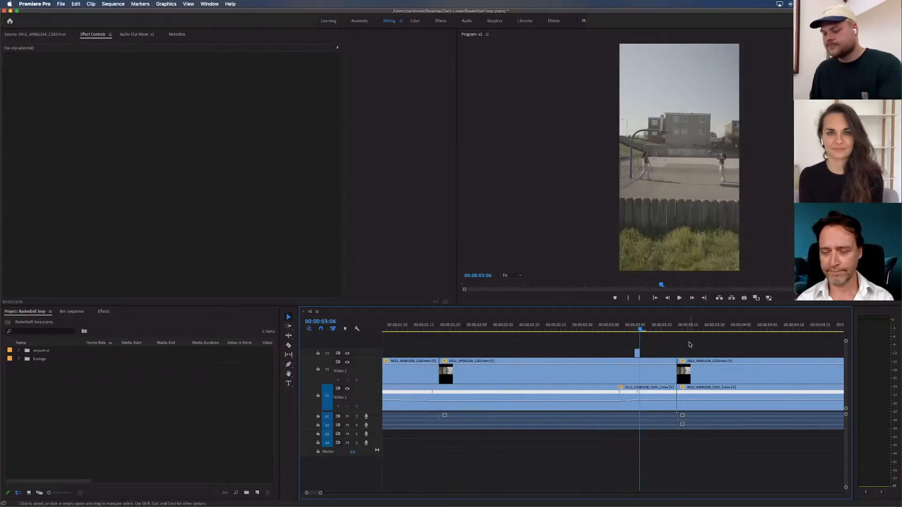
{"action": "key", "text": "minus"}
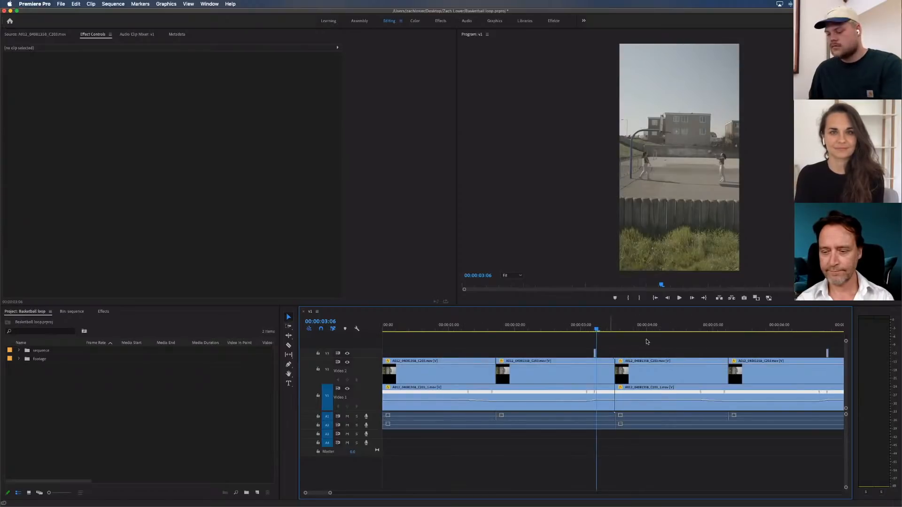
{"action": "key", "text": "shift+Right"}
{"action": "key", "text": "equal"}
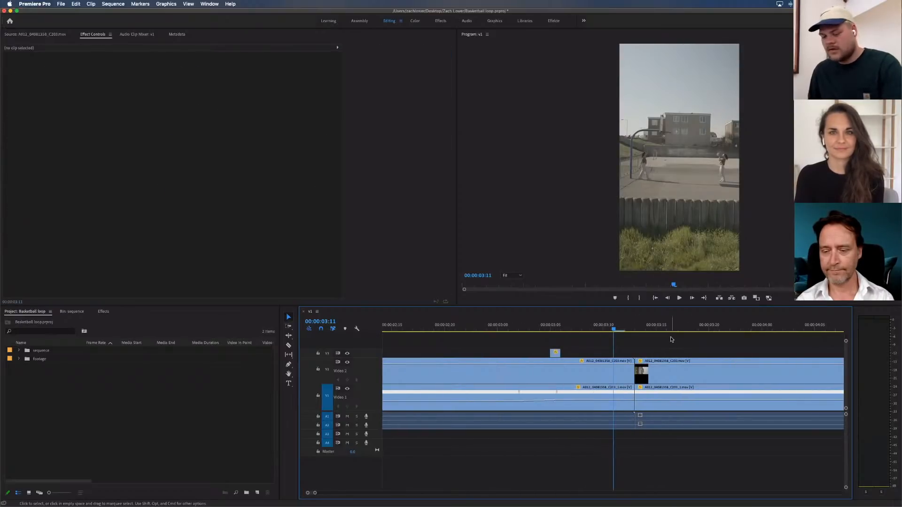
Save the project, then move the playhead to the join at 00:00:03:13 with no clip selected
{"action": "key", "text": "super+s"}
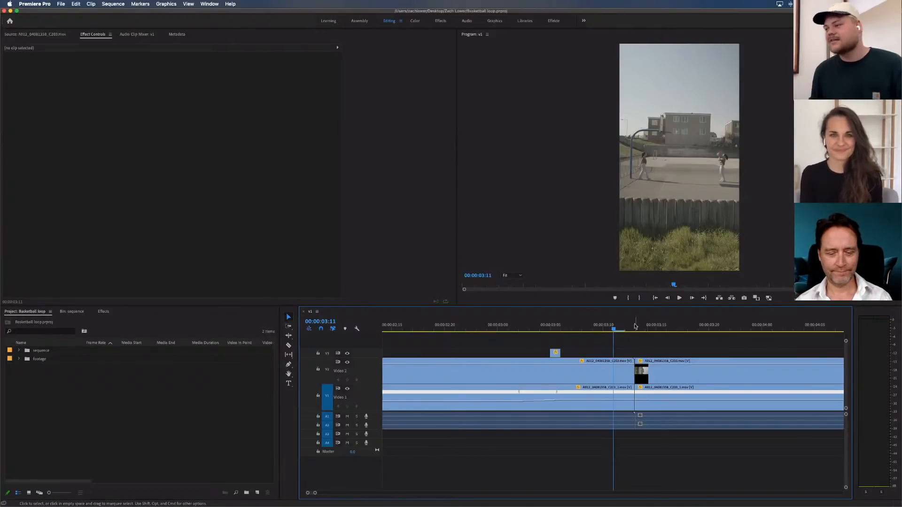
{"action": "key", "text": "Down"}
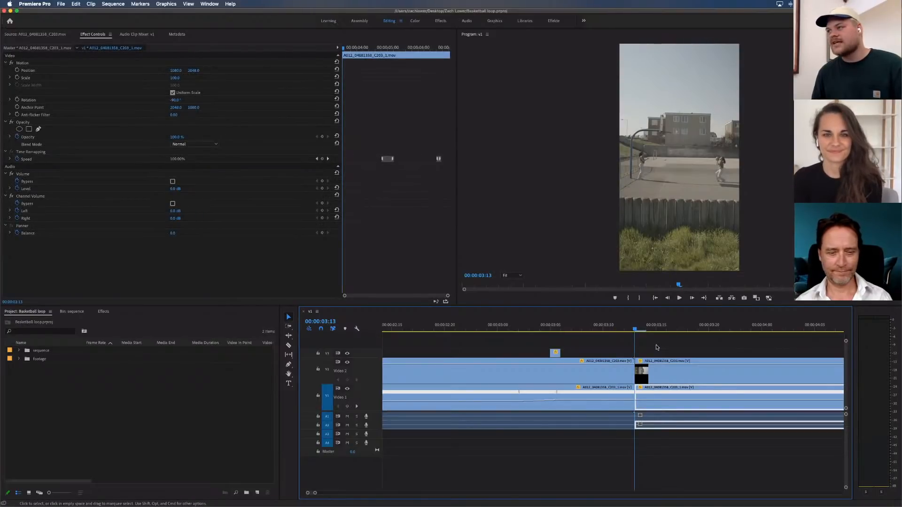
{"action": "left_click", "coordinate": [683, 346]}
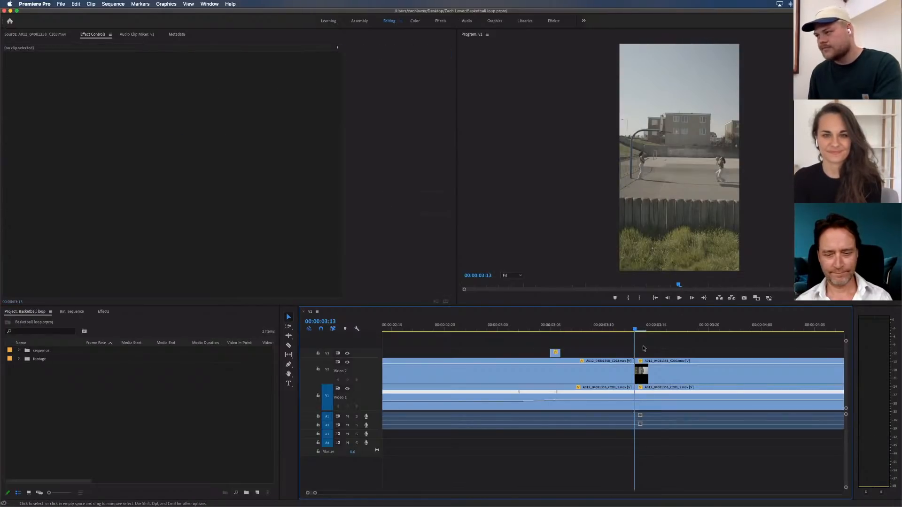
Search the effects library for the Morph Cut transition, then clear the search text
{"action": "left_click", "coordinate": [105, 312]}
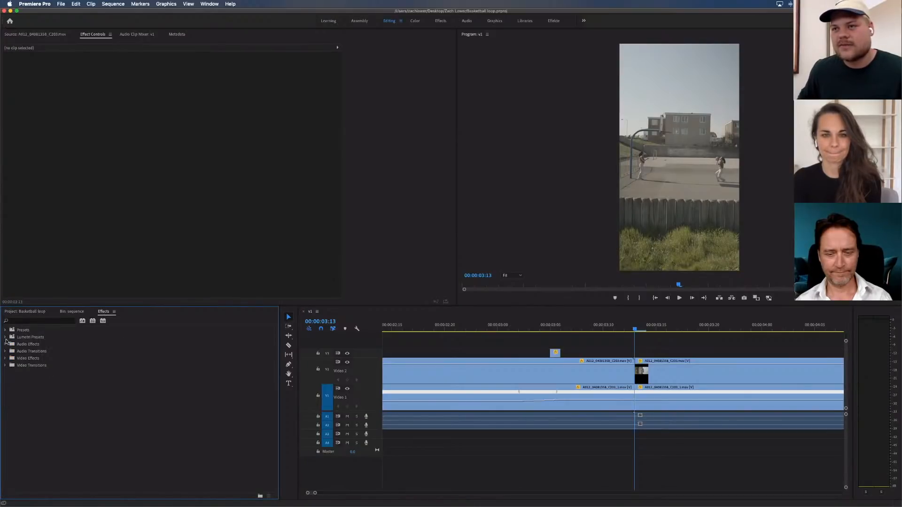
{"action": "left_click", "coordinate": [52, 320]}
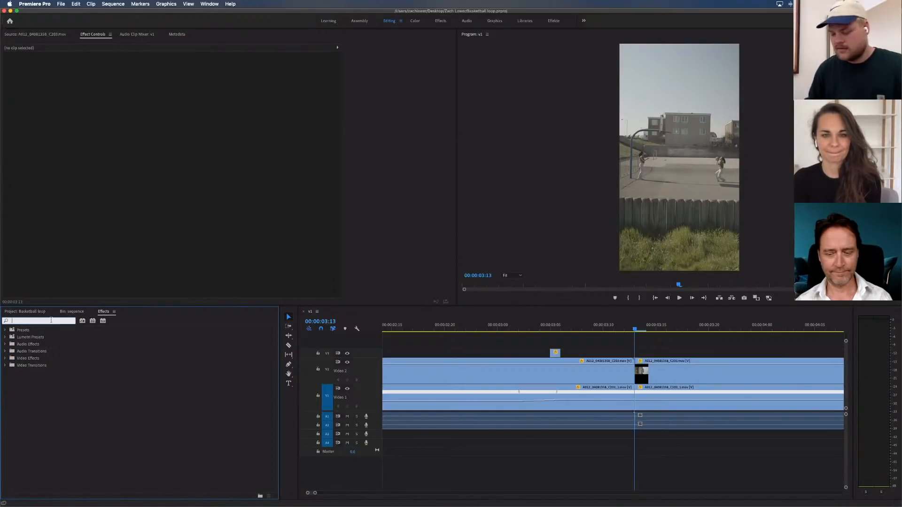
{"action": "type", "text": "morph"}
{"action": "type", "text": "cut"}
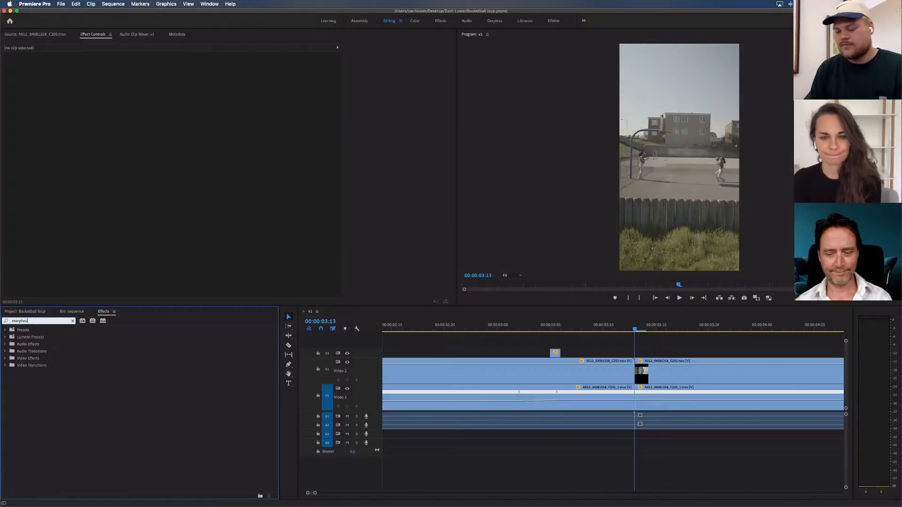
{"action": "double_click", "coordinate": [50, 322]}
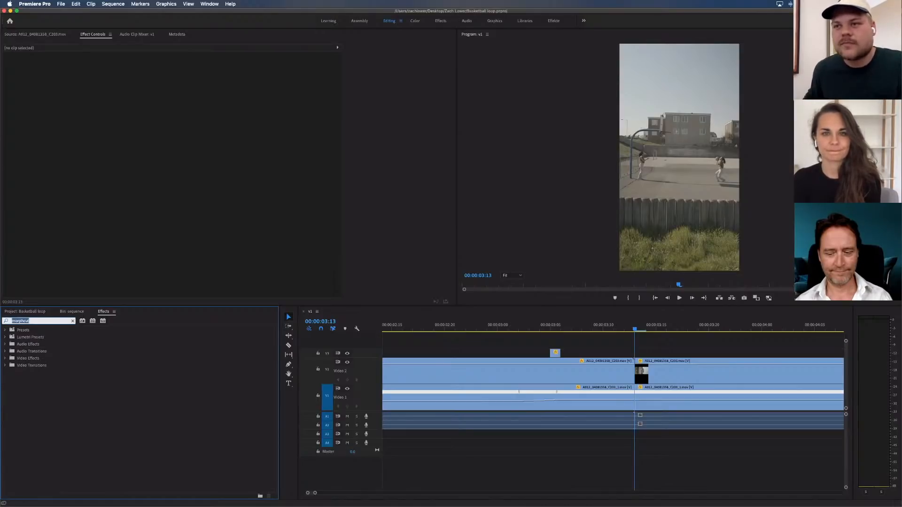
{"action": "key", "text": "BackSpace"}
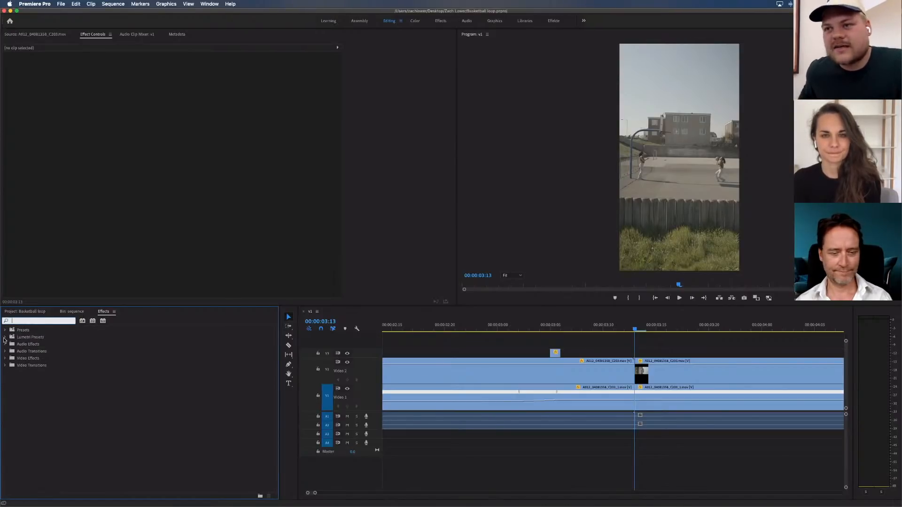
Locate the Morph Cut transition in the Dissolve group of the video transitions and select it
{"action": "left_click", "coordinate": [5, 358]}
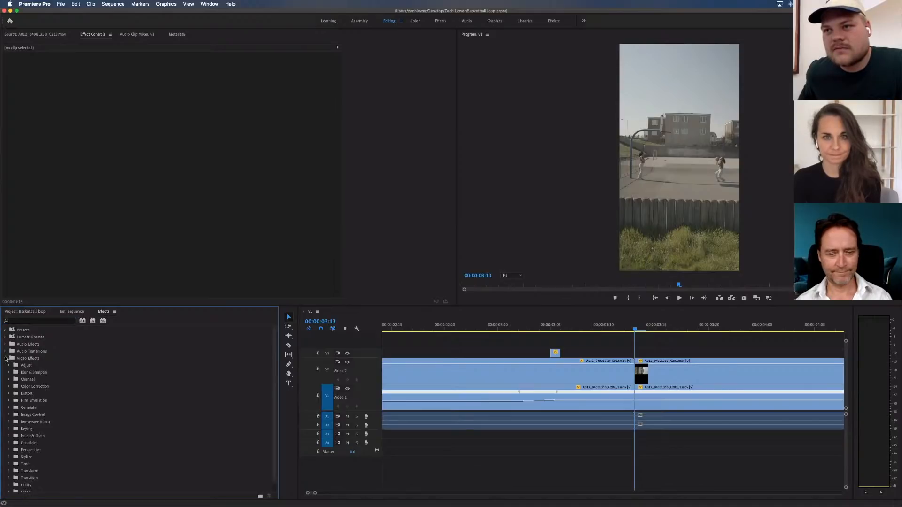
{"action": "left_click", "coordinate": [5, 358]}
{"action": "left_click", "coordinate": [6, 365]}
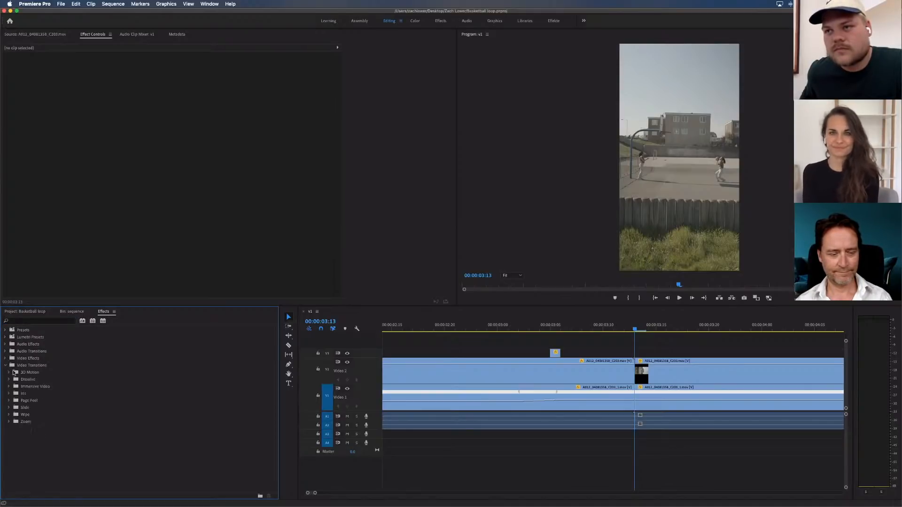
{"action": "left_click", "coordinate": [9, 380]}
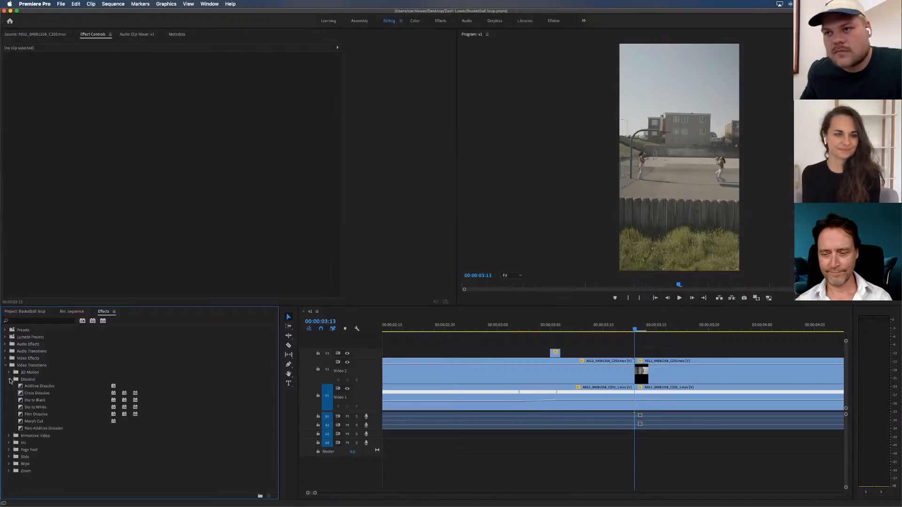
{"action": "left_click", "coordinate": [23, 422]}
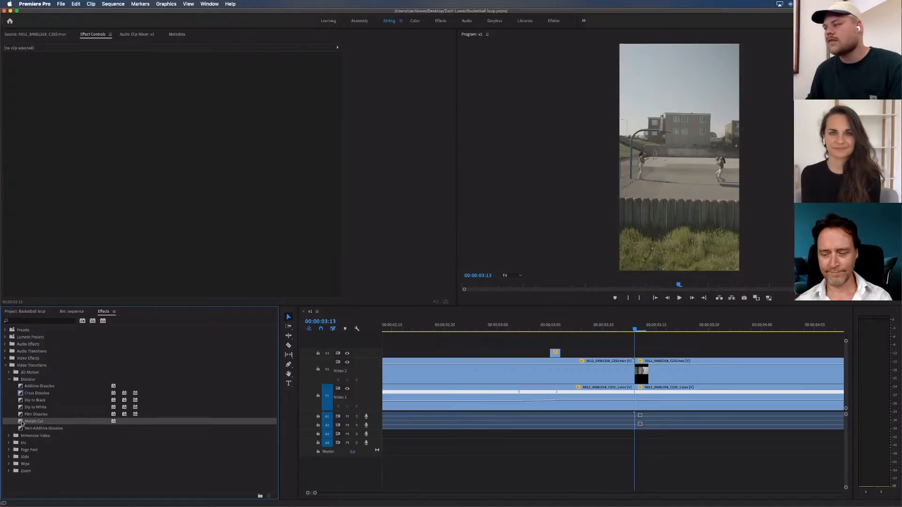
Apply Morph Cut to the Video 2 cut at 00:00:01:18 and shorten the transition to 00:00:00:03
{"action": "scroll", "coordinate": [539, 365], "scroll_direction": "left", "scroll_amount": 5}
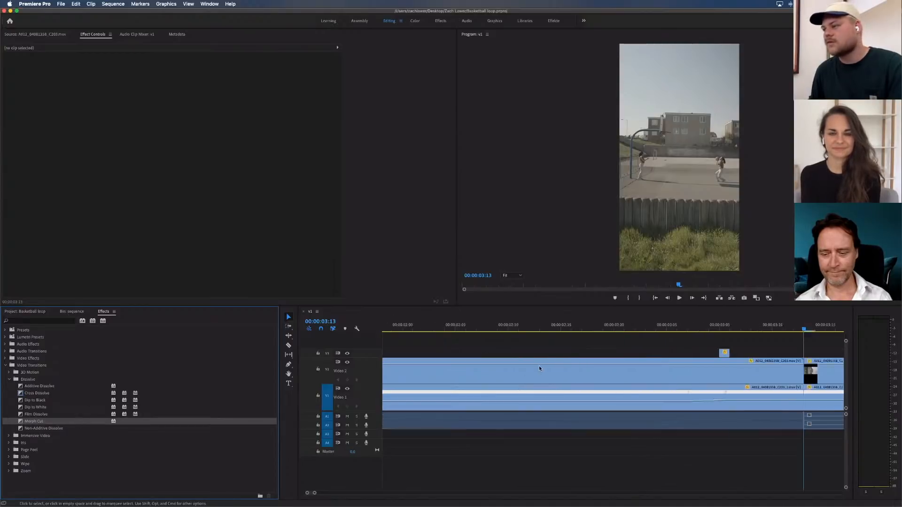
{"action": "left_click", "coordinate": [478, 324]}
{"action": "left_click_drag", "start_coordinate": [34, 421], "coordinate": [477, 378]}
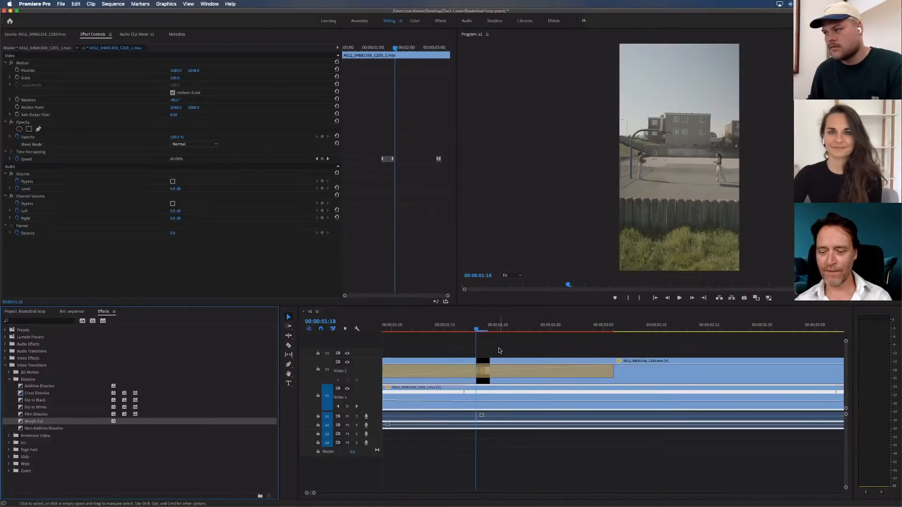
{"action": "mouse_move", "coordinate": [489, 371]}
{"action": "left_mouse_down"}
{"action": "mouse_move", "coordinate": [559, 371]}
{"action": "mouse_move", "coordinate": [496, 370]}
{"action": "left_mouse_up"}
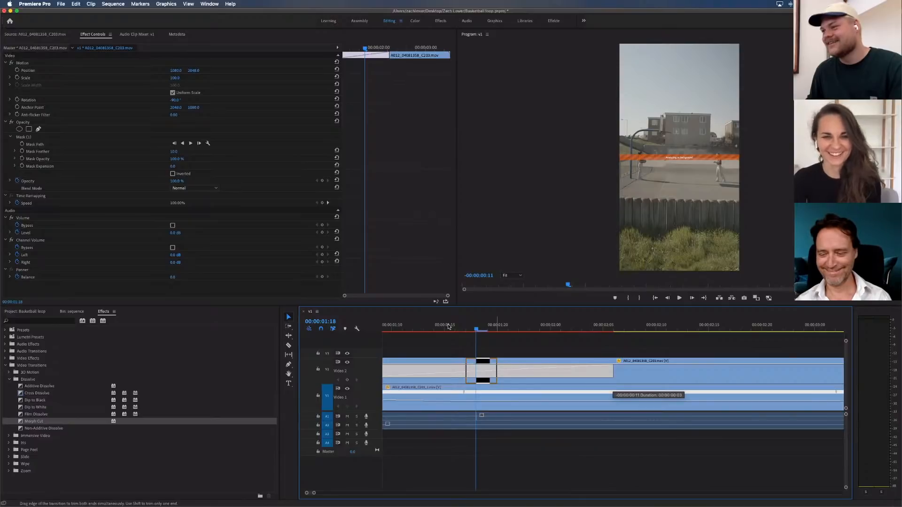
Scrub across the Morph Cut transition to check it, ending on its first frame at 00:00:01:17
{"action": "left_click_drag", "start_coordinate": [449, 327], "coordinate": [479, 327]}
{"action": "left_click", "coordinate": [479, 327]}
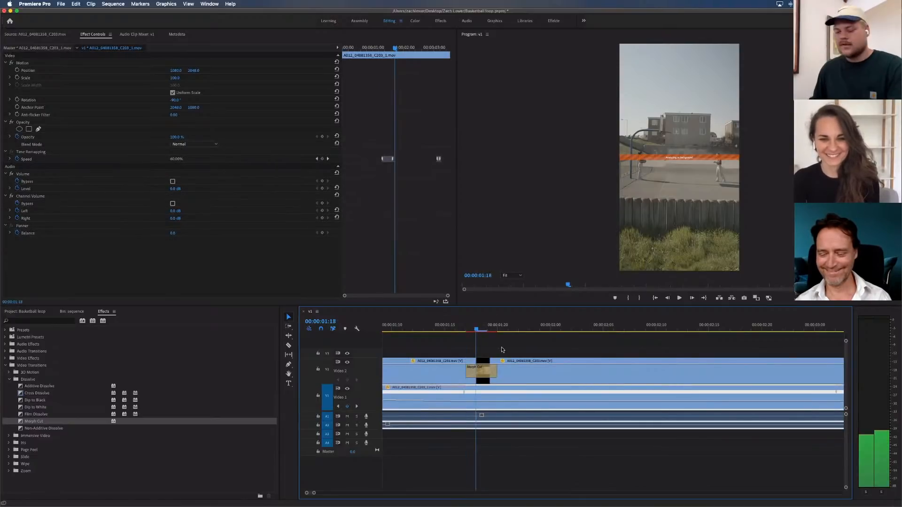
{"action": "left_click", "coordinate": [502, 350]}
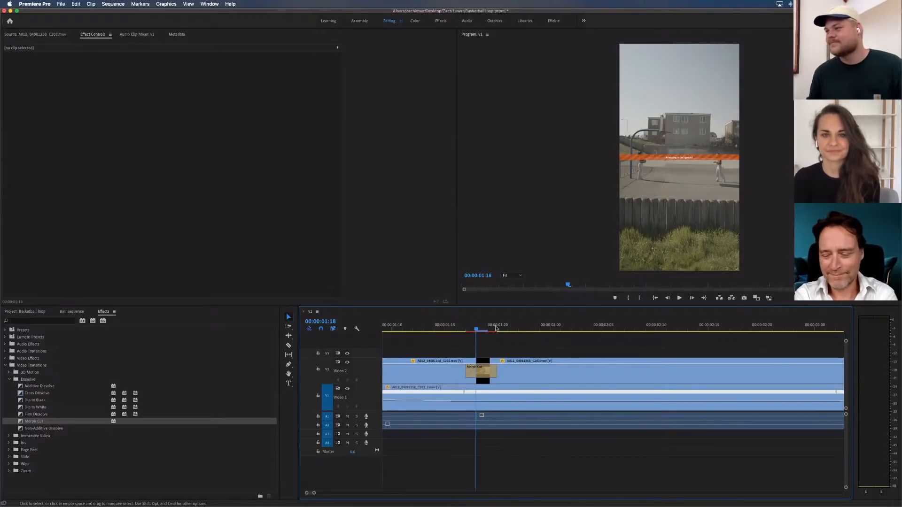
{"action": "mouse_move", "coordinate": [479, 328]}
{"action": "left_mouse_down"}
{"action": "mouse_move", "coordinate": [466, 327]}
{"action": "mouse_move", "coordinate": [510, 325]}
{"action": "mouse_move", "coordinate": [471, 325]}
{"action": "left_mouse_up"}
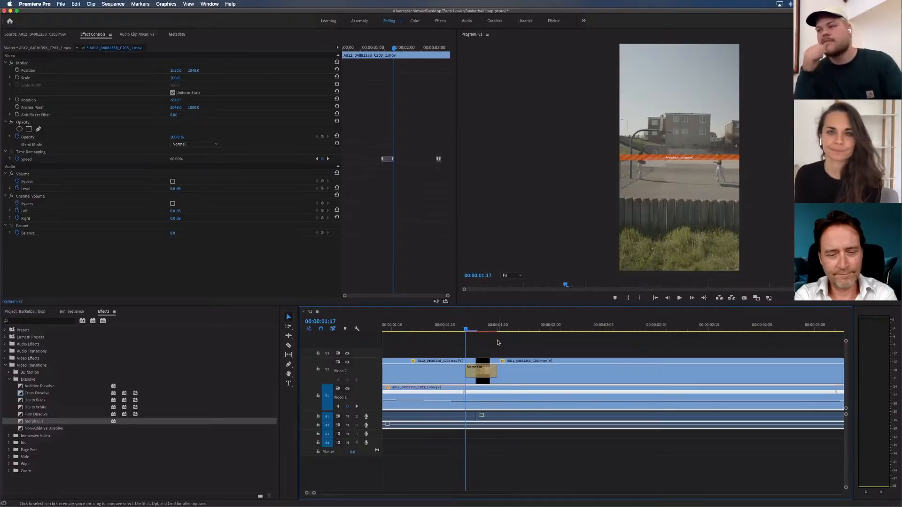
Switch to the Instagram profile in Safari, play the New York street video post and close it
{"action": "mouse_move", "coordinate": [371, 498]}
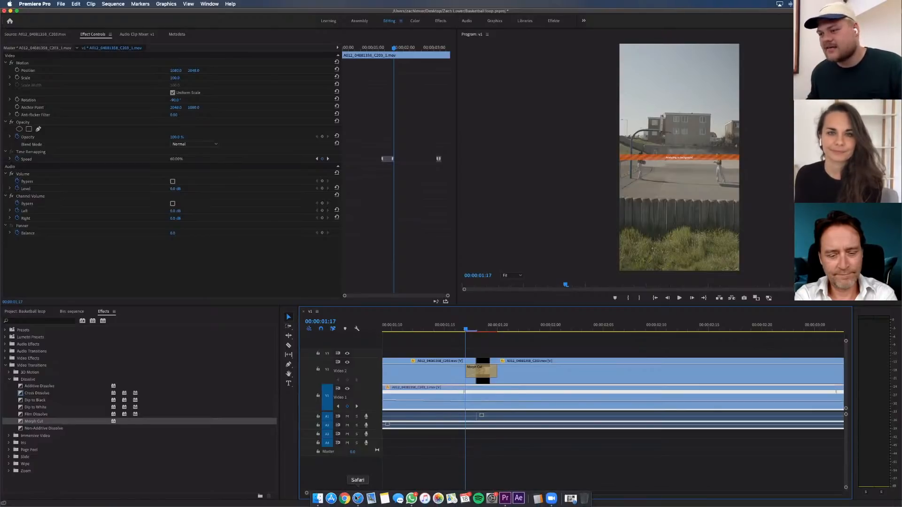
{"action": "left_click", "coordinate": [571, 498]}
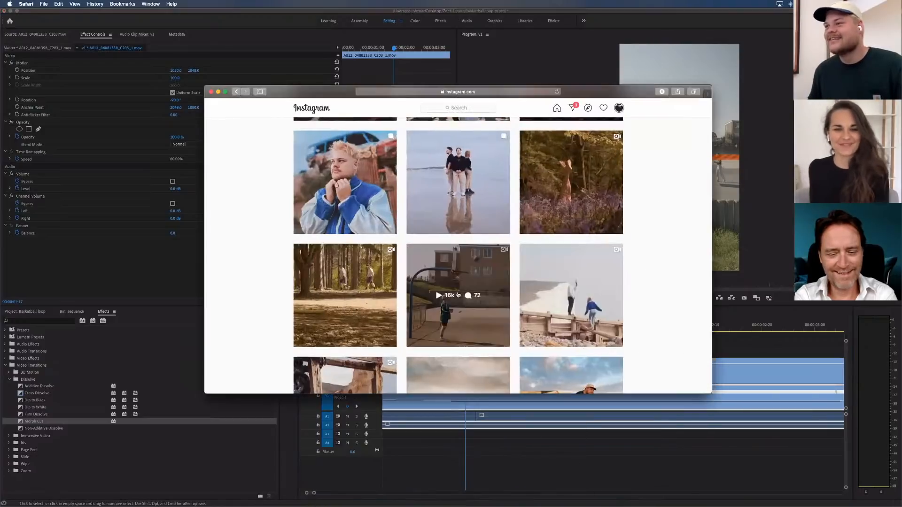
{"action": "scroll", "coordinate": [458, 295], "scroll_direction": "up", "scroll_amount": 9}
{"action": "scroll", "coordinate": [413, 295], "scroll_direction": "down", "scroll_amount": 6}
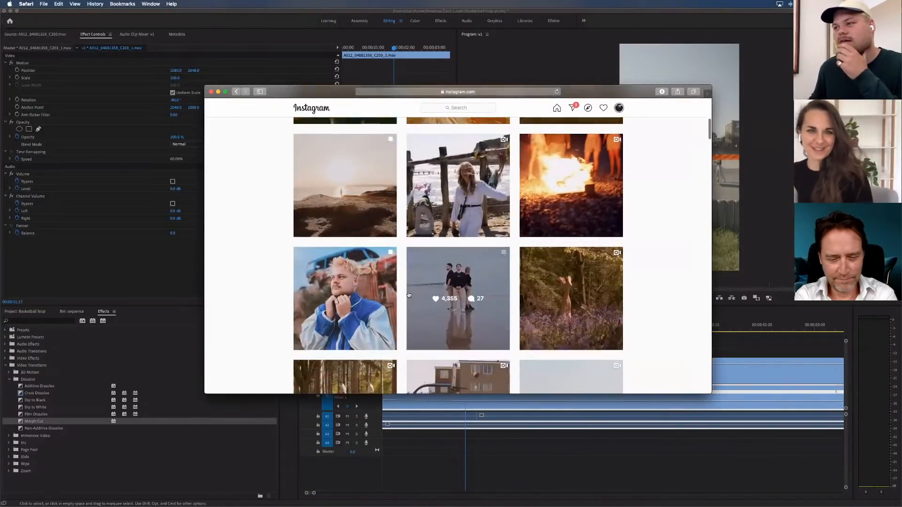
{"action": "scroll", "coordinate": [408, 295], "scroll_direction": "down", "scroll_amount": 10}
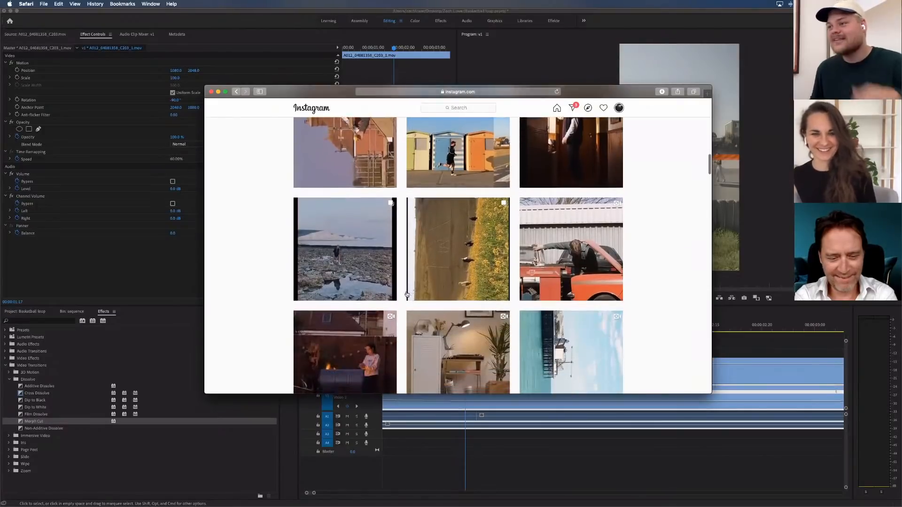
{"action": "scroll", "coordinate": [405, 292], "scroll_direction": "down", "scroll_amount": 8}
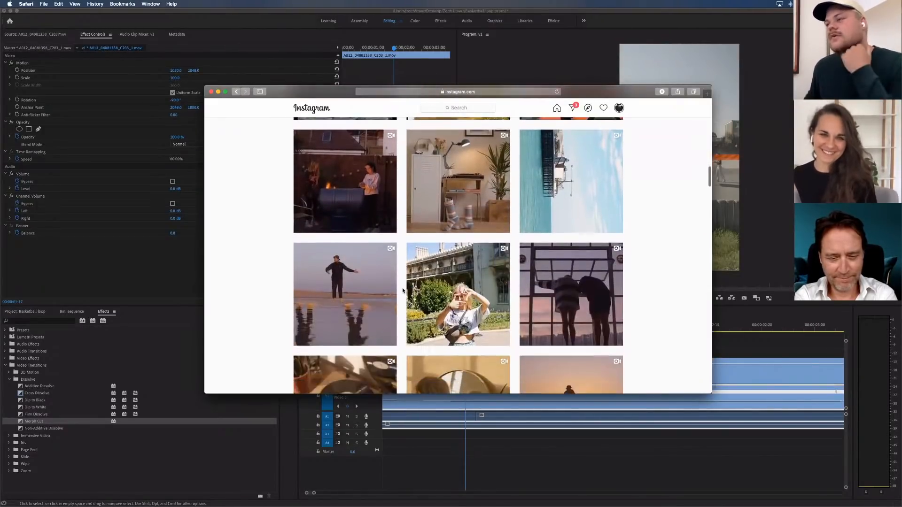
{"action": "scroll", "coordinate": [402, 287], "scroll_direction": "down", "scroll_amount": 11}
{"action": "scroll", "coordinate": [402, 287], "scroll_direction": "down", "scroll_amount": 5}
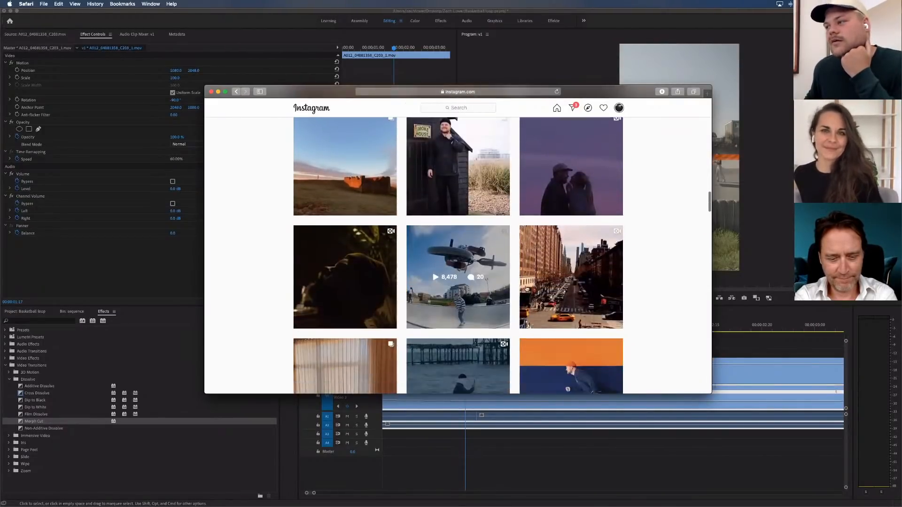
{"action": "scroll", "coordinate": [526, 288], "scroll_direction": "down", "scroll_amount": 2}
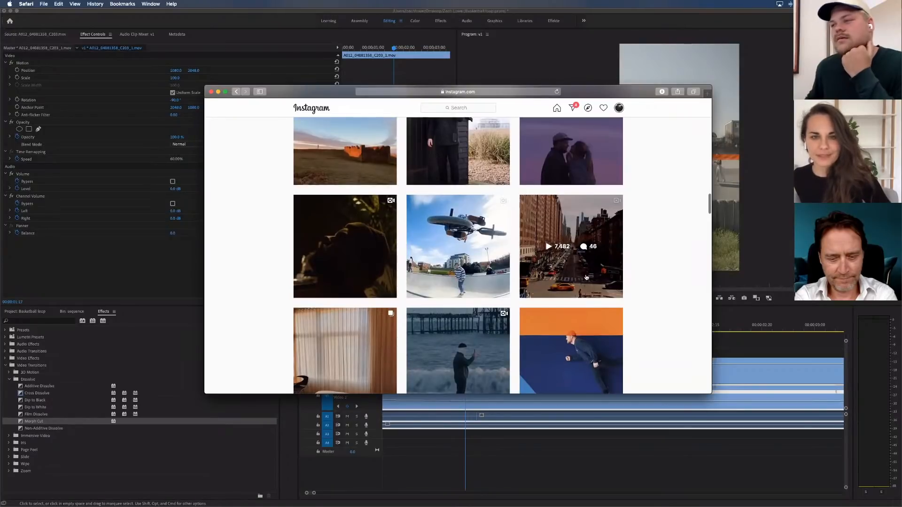
{"action": "left_click", "coordinate": [576, 278]}
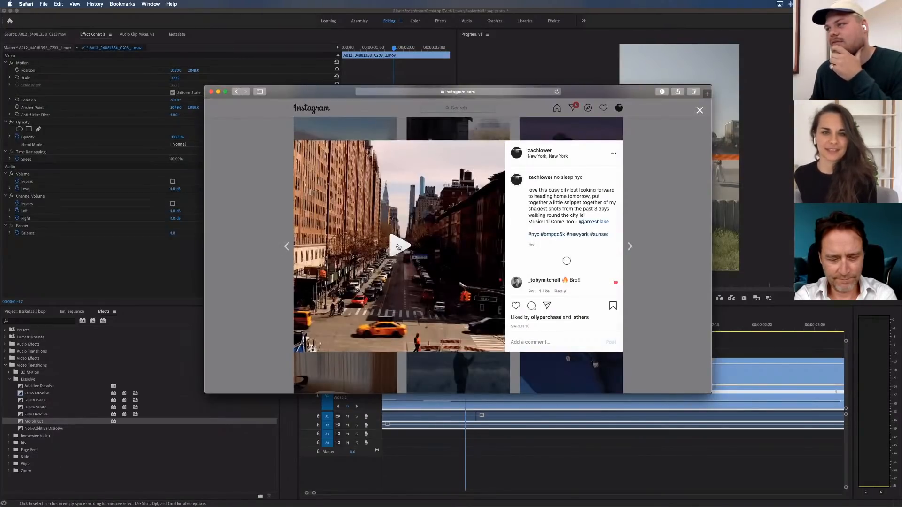
{"action": "left_click", "coordinate": [398, 247]}
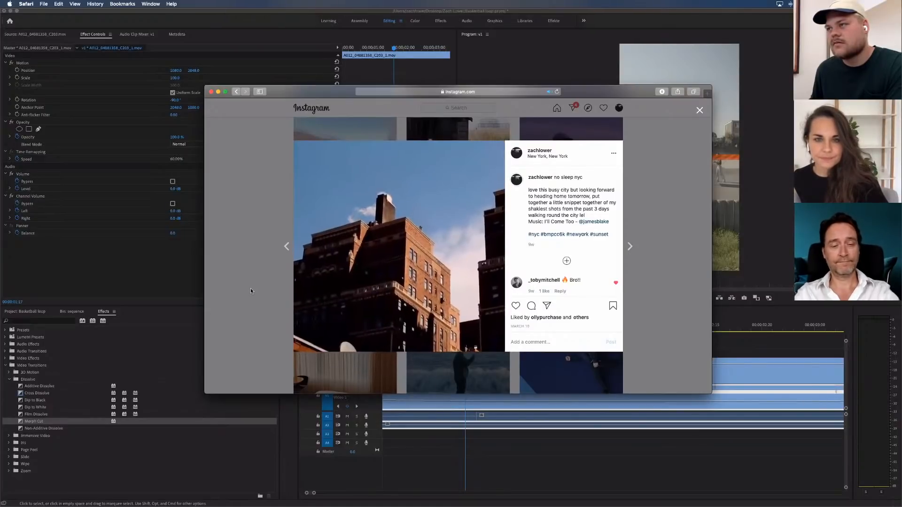
{"action": "left_click", "coordinate": [292, 292]}
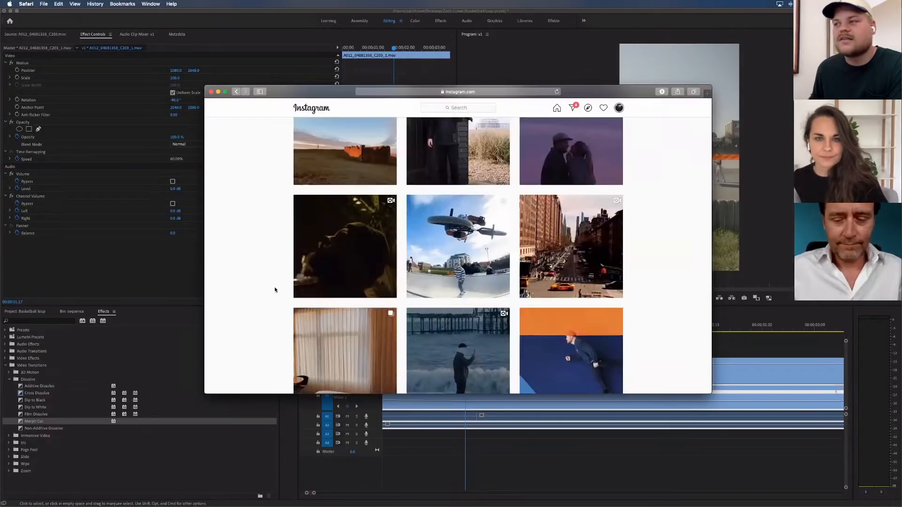
Look through the post grid of the Instagram profile for more example videos and go back to the profile header
{"action": "scroll", "coordinate": [273, 288], "scroll_direction": "down", "scroll_amount": 5}
{"action": "scroll", "coordinate": [257, 290], "scroll_direction": "down", "scroll_amount": 7}
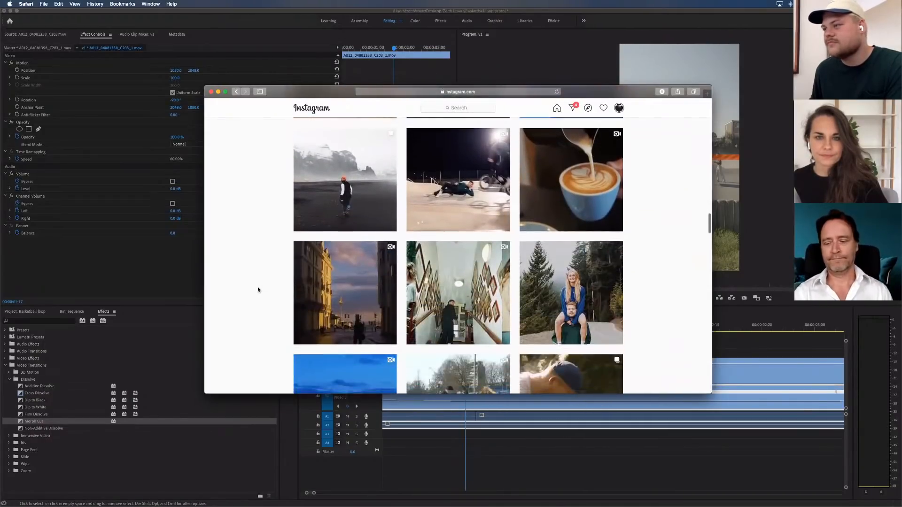
{"action": "scroll", "coordinate": [258, 290], "scroll_direction": "down", "scroll_amount": 12}
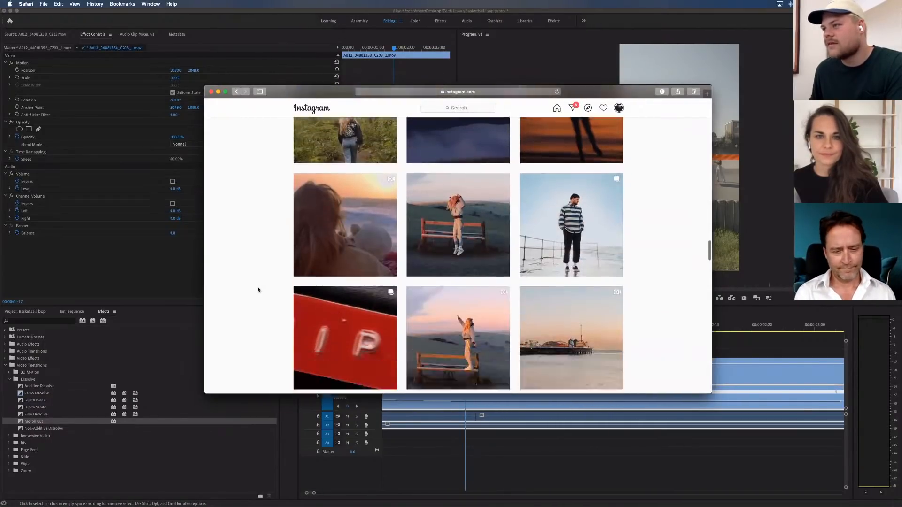
{"action": "scroll", "coordinate": [257, 289], "scroll_direction": "down", "scroll_amount": 10}
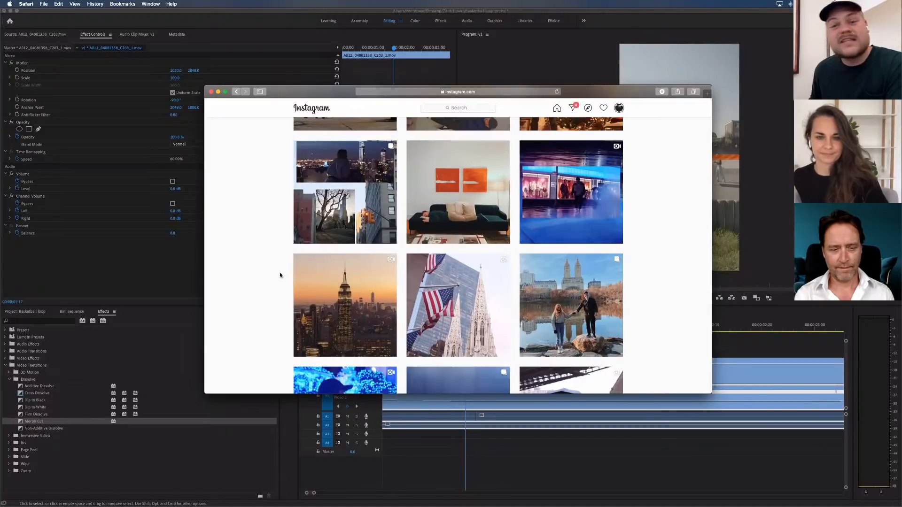
{"action": "scroll", "coordinate": [280, 275], "scroll_direction": "up", "scroll_amount": 5}
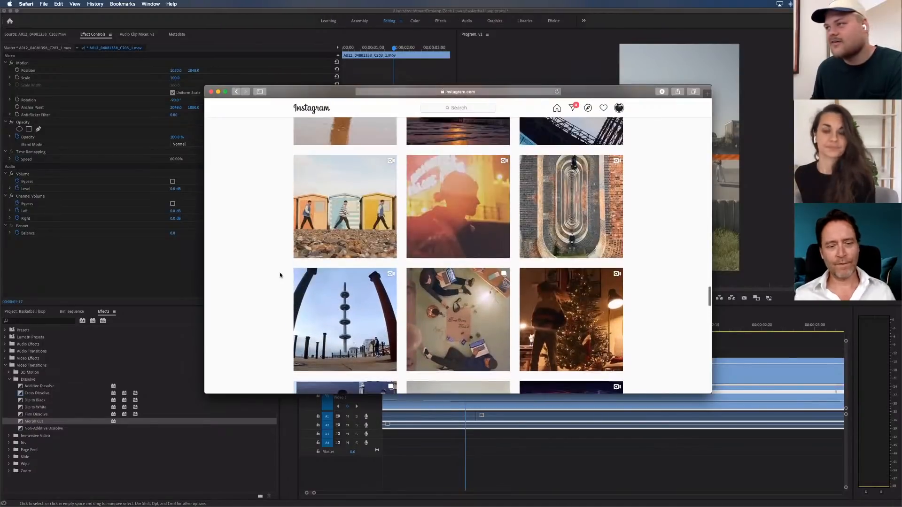
{"action": "scroll", "coordinate": [280, 275], "scroll_direction": "up", "scroll_amount": 10}
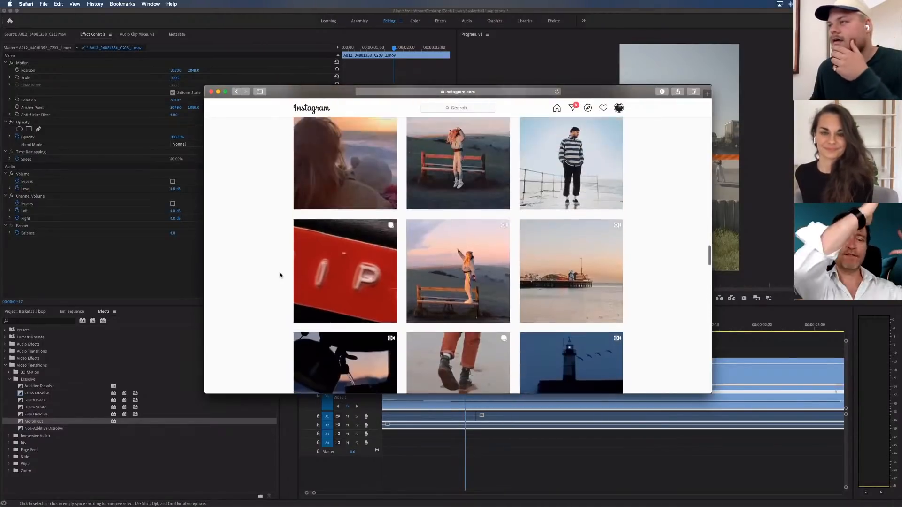
{"action": "scroll", "coordinate": [279, 275], "scroll_direction": "up", "scroll_amount": 8}
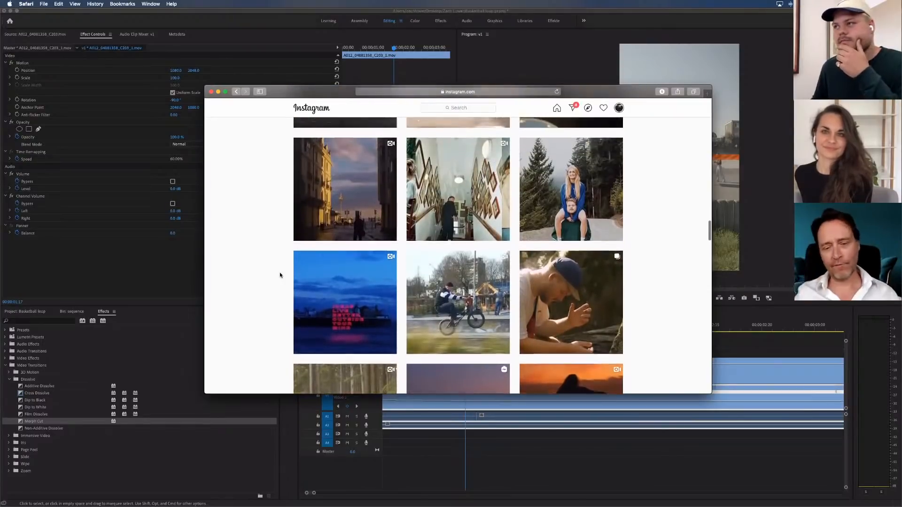
{"action": "scroll", "coordinate": [280, 275], "scroll_direction": "up", "scroll_amount": 10}
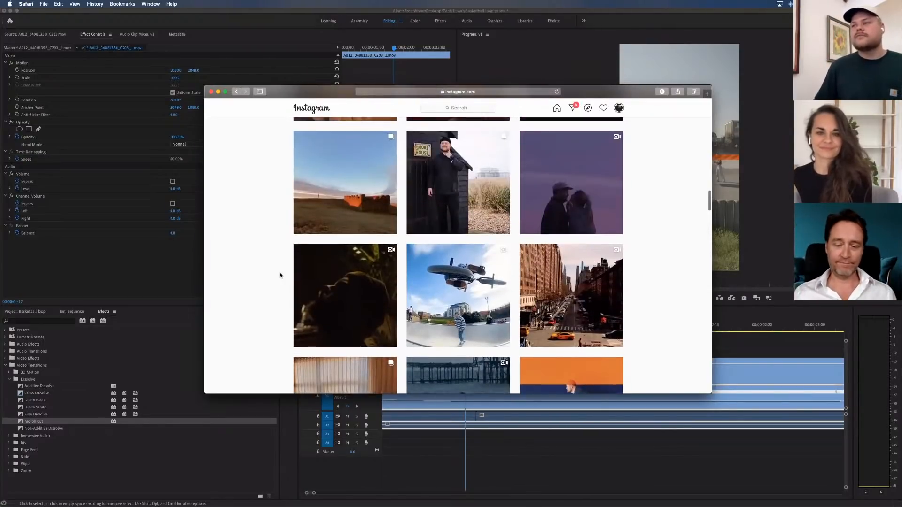
{"action": "scroll", "coordinate": [280, 275], "scroll_direction": "up", "scroll_amount": 10}
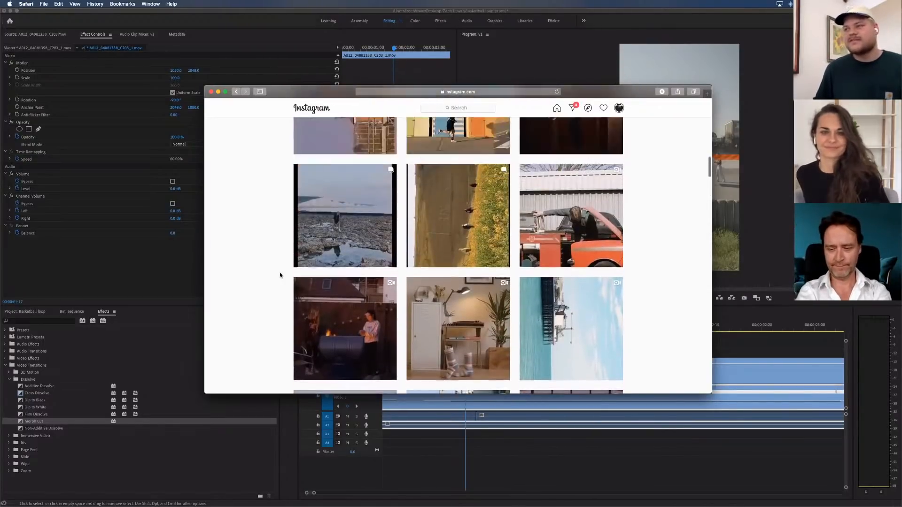
{"action": "scroll", "coordinate": [280, 275], "scroll_direction": "up", "scroll_amount": 6}
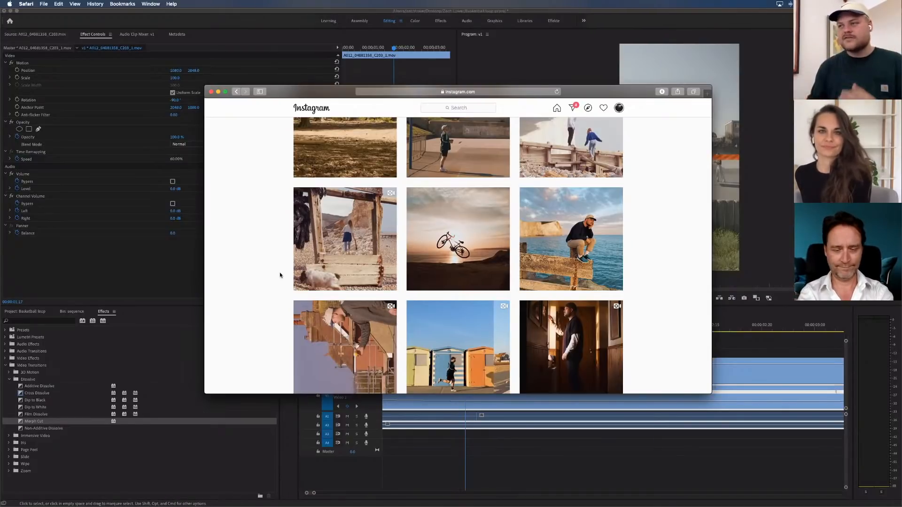
{"action": "scroll", "coordinate": [284, 249], "scroll_direction": "up", "scroll_amount": 4}
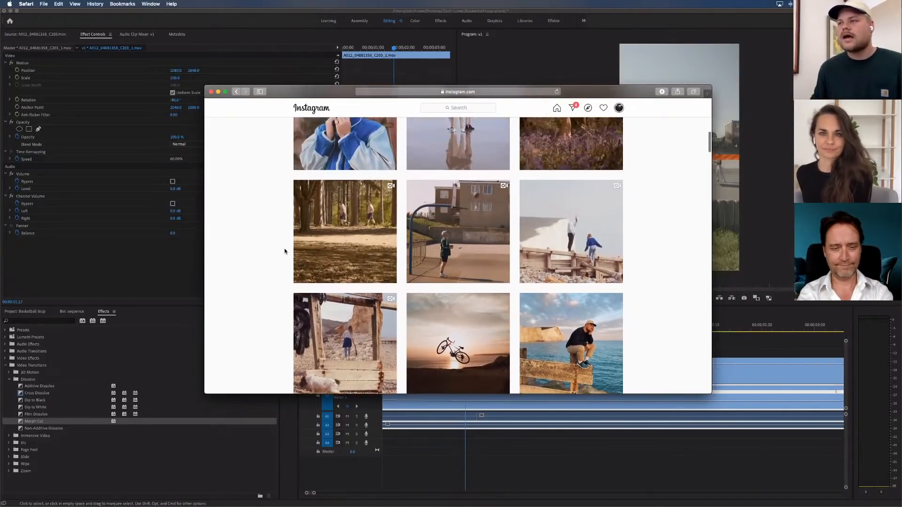
{"action": "scroll", "coordinate": [284, 251], "scroll_direction": "down", "scroll_amount": 4}
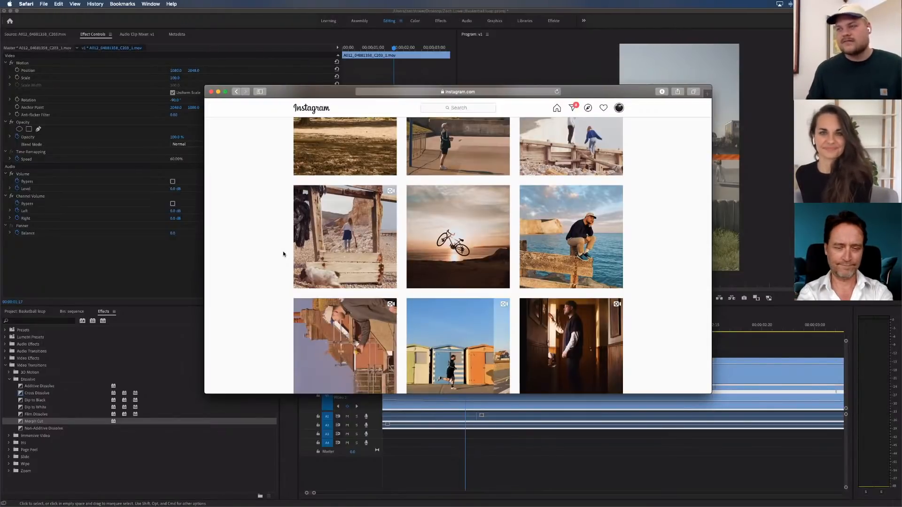
{"action": "scroll", "coordinate": [290, 269], "scroll_direction": "down", "scroll_amount": 5}
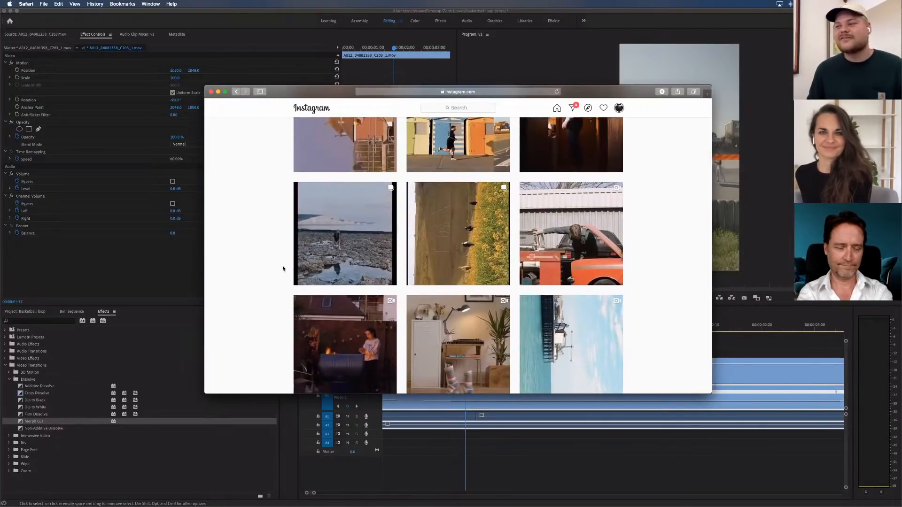
{"action": "scroll", "coordinate": [283, 267], "scroll_direction": "down", "scroll_amount": 5}
{"action": "scroll", "coordinate": [283, 268], "scroll_direction": "down", "scroll_amount": 10}
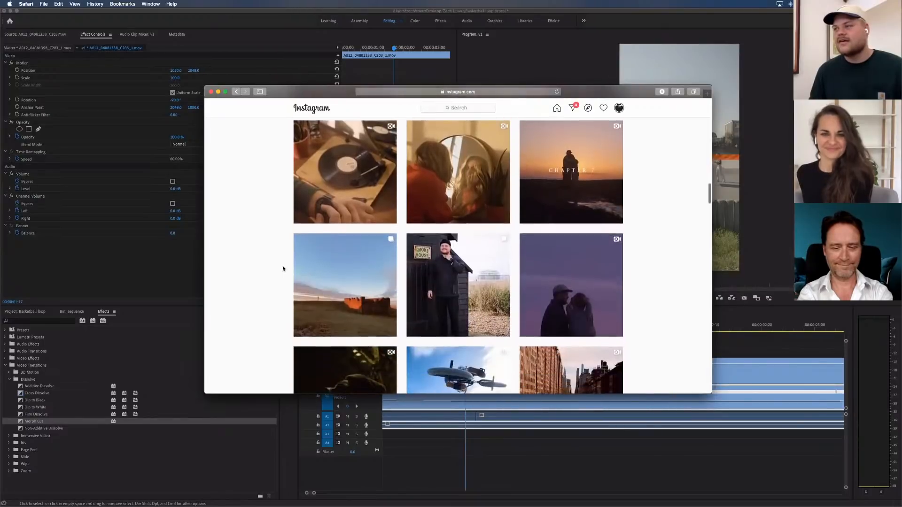
{"action": "scroll", "coordinate": [283, 268], "scroll_direction": "down", "scroll_amount": 10}
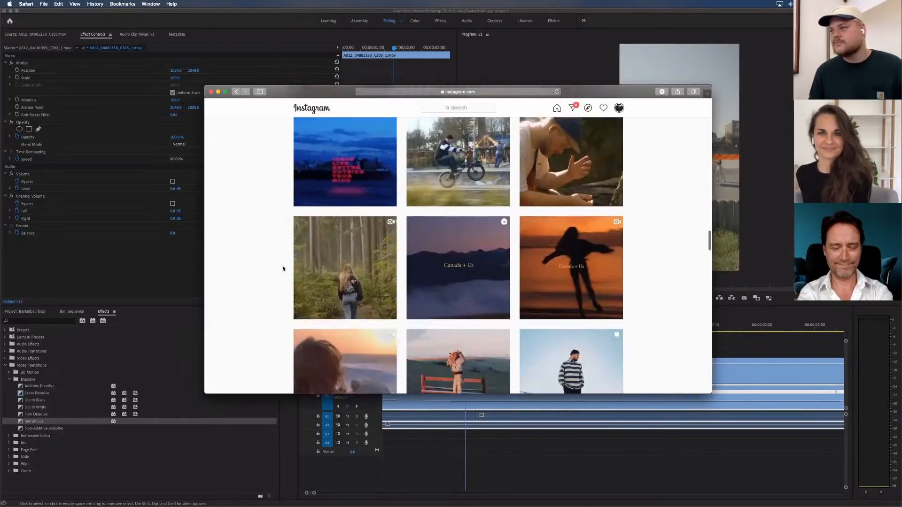
{"action": "scroll", "coordinate": [283, 268], "scroll_direction": "up", "scroll_amount": 20}
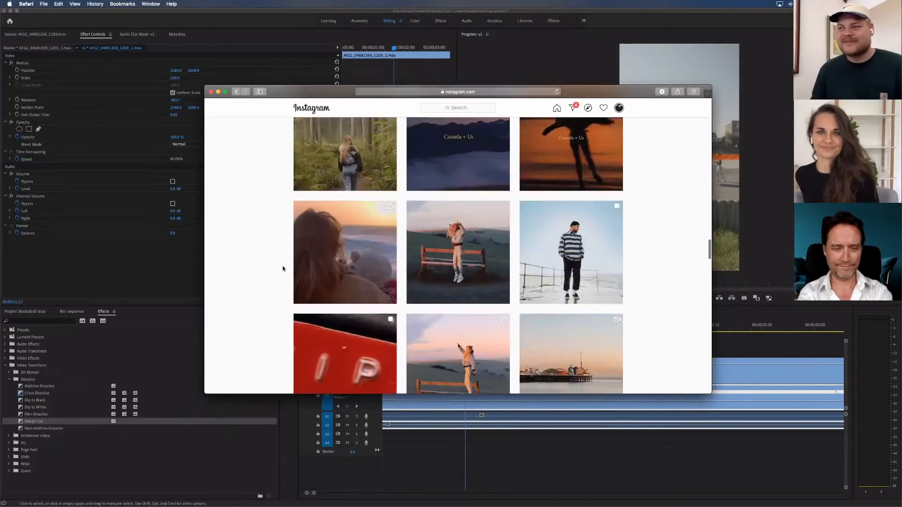
{"action": "scroll", "coordinate": [282, 266], "scroll_direction": "up", "scroll_amount": 5}
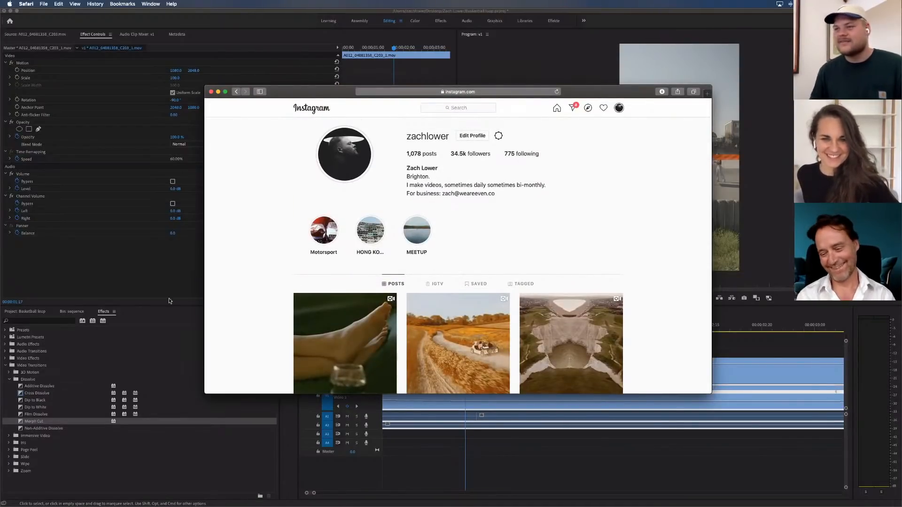
Switch back to Premiere Pro, advance one frame to 00:00:01:18 and select the Morph Cut transition on Video 2
{"action": "left_click", "coordinate": [173, 276]}
{"action": "left_click", "coordinate": [480, 340]}
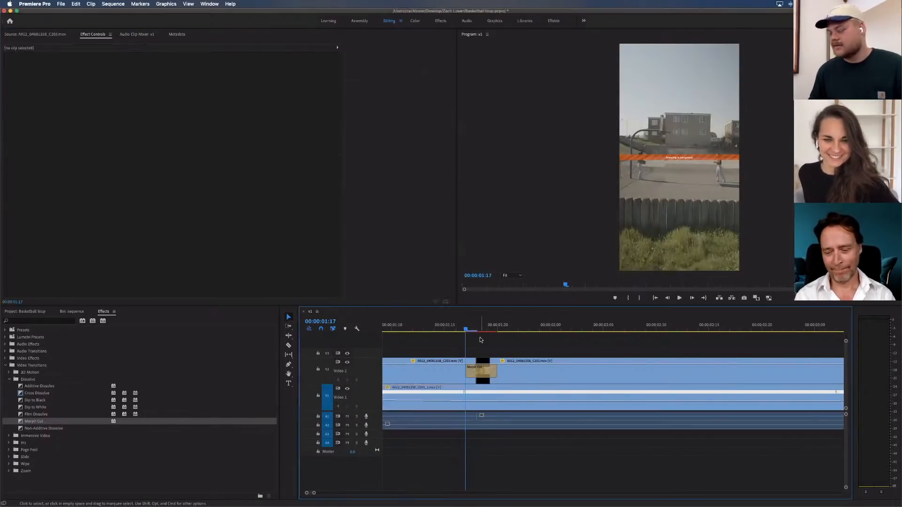
{"action": "key", "text": "Right"}
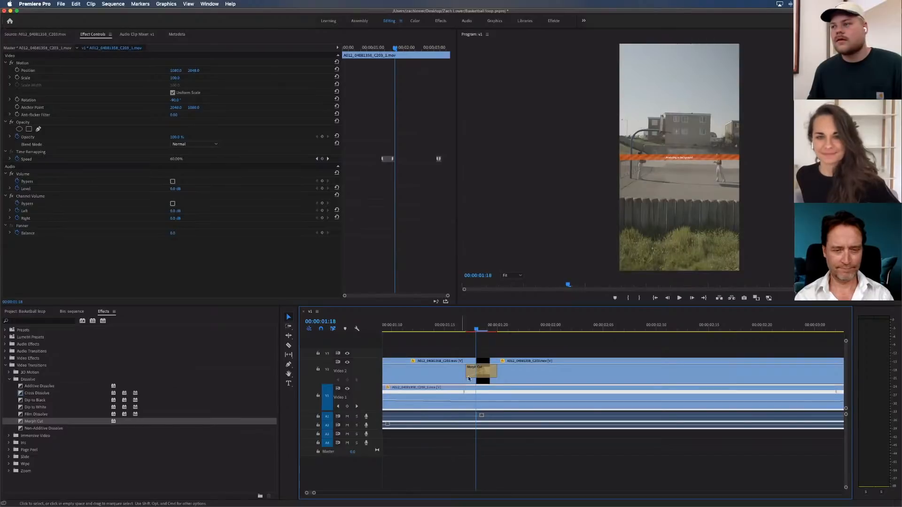
{"action": "left_click", "coordinate": [468, 376]}
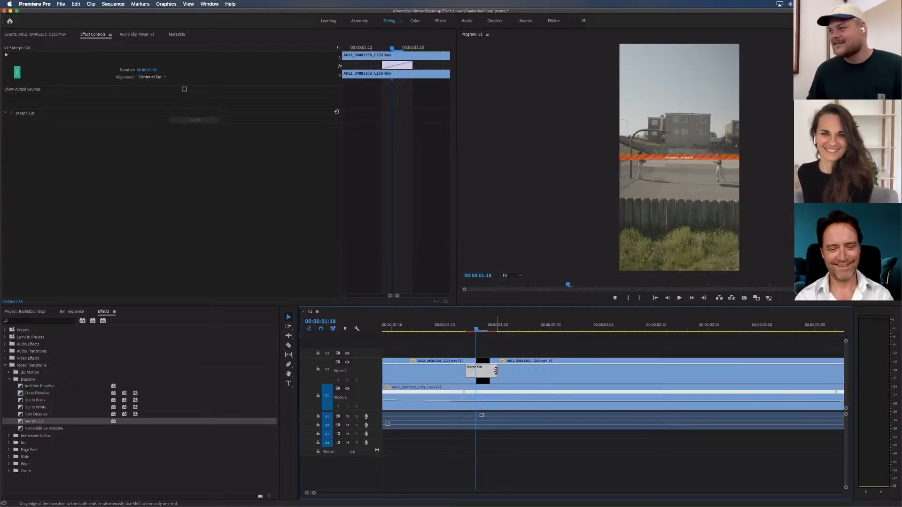
Check the preview inside the Video 2 Morph Cut around 00:00:01:18 and leave the transition deselected
{"action": "left_click", "coordinate": [489, 348]}
{"action": "left_click", "coordinate": [469, 326]}
{"action": "left_click", "coordinate": [475, 327]}
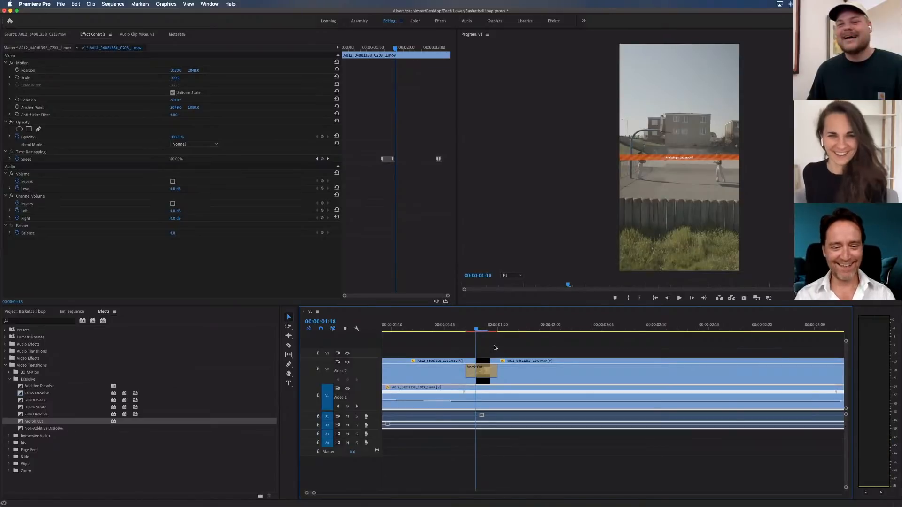
{"action": "left_click", "coordinate": [494, 348]}
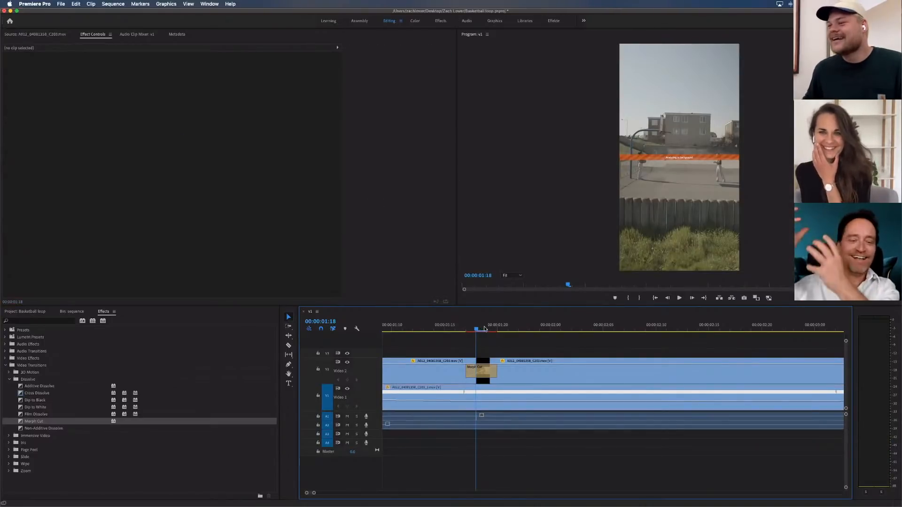
{"action": "left_click", "coordinate": [484, 329]}
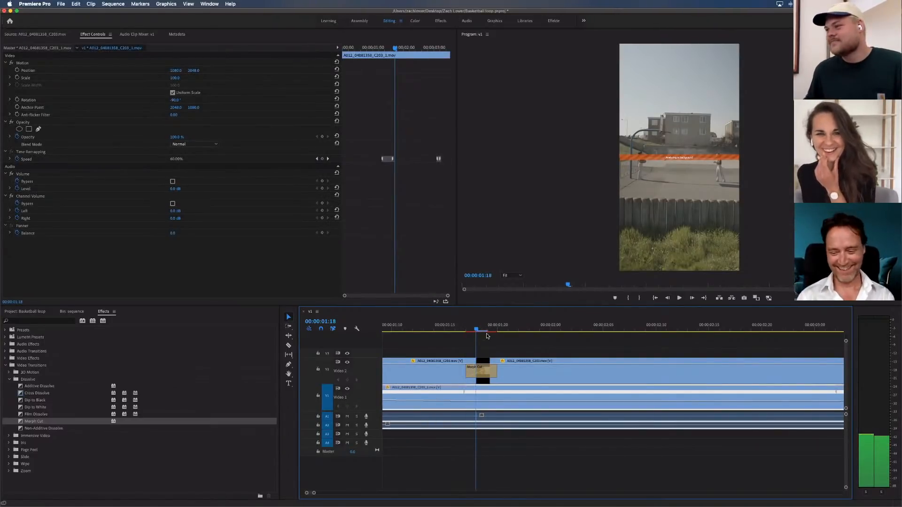
{"action": "left_click", "coordinate": [489, 374]}
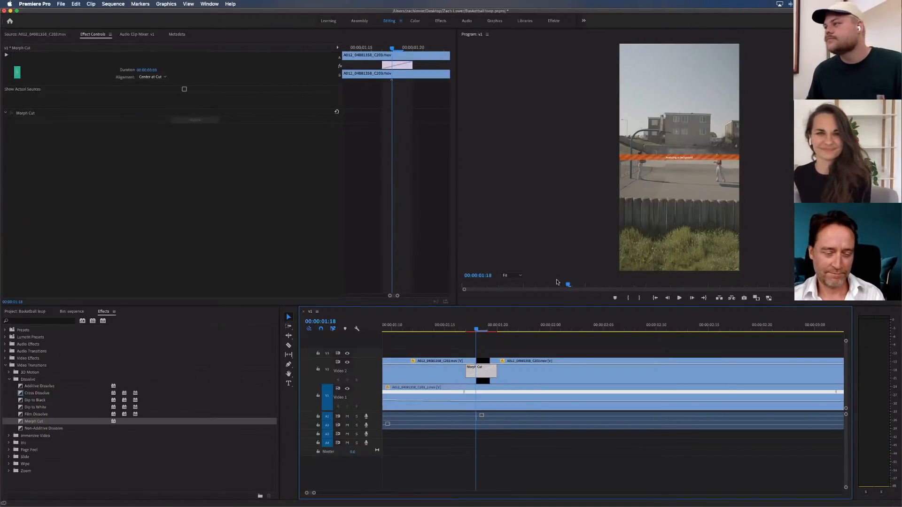
{"action": "left_click", "coordinate": [527, 343]}
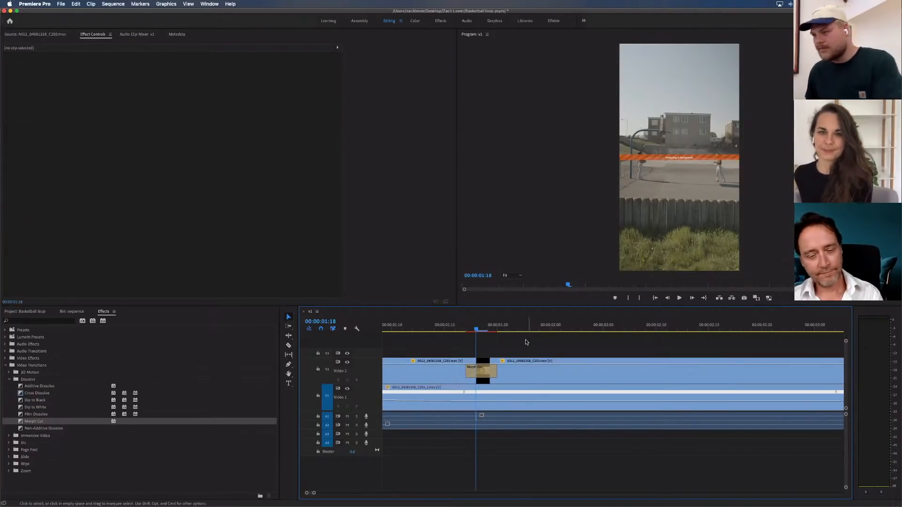
Scrub ahead to the join between the two loop repetitions, then inspect the frames before it, ending at 00:00:03:01
{"action": "key", "text": "minus"}
{"action": "key", "text": "minus"}
{"action": "left_click_drag", "start_coordinate": [508, 329], "coordinate": [607, 328]}
{"action": "left_click", "coordinate": [633, 338]}
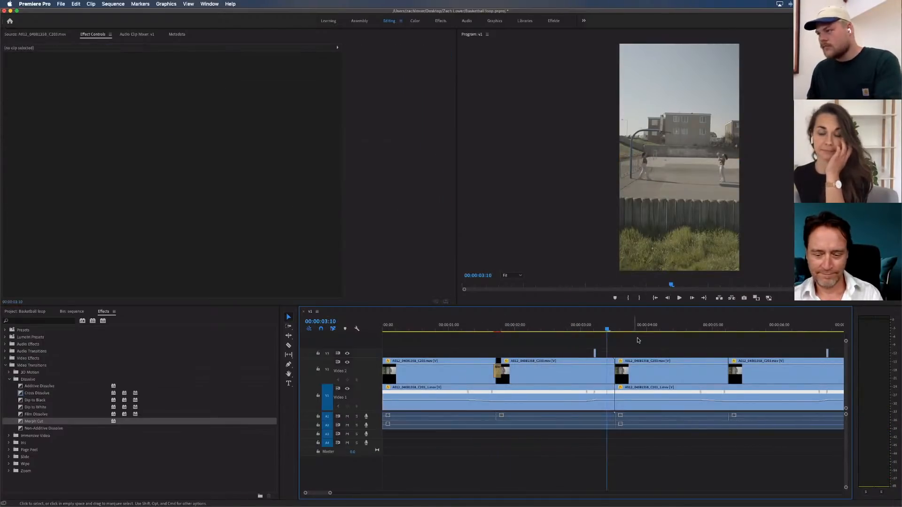
{"action": "key", "text": "equal"}
{"action": "key", "text": "equal"}
{"action": "left_click_drag", "start_coordinate": [632, 325], "coordinate": [515, 329]}
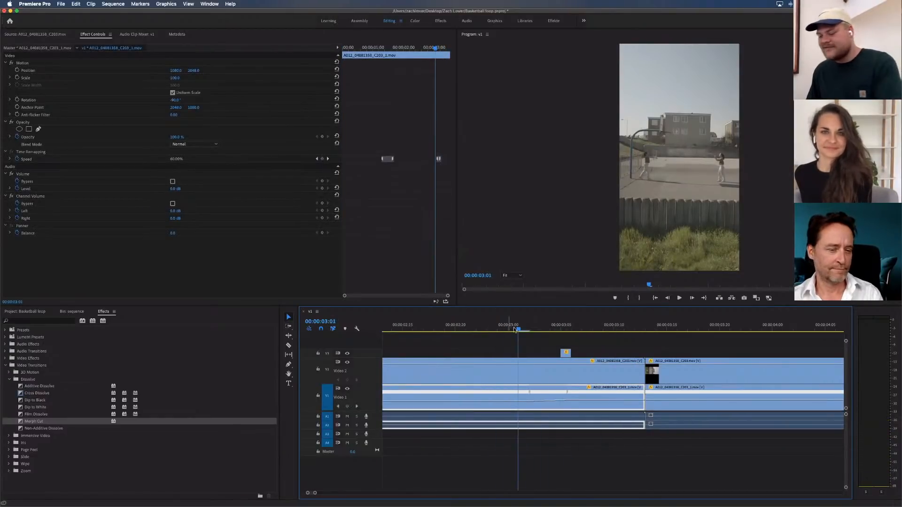
Preview the whole sequence from its start and examine the loop join around 00:00:03:12
{"action": "left_click", "coordinate": [454, 340]}
{"action": "key", "text": "minus"}
{"action": "key", "text": "minus"}
{"action": "key", "text": "minus"}
{"action": "left_click_drag", "start_coordinate": [419, 326], "coordinate": [377, 325]}
{"action": "key", "text": "space"}
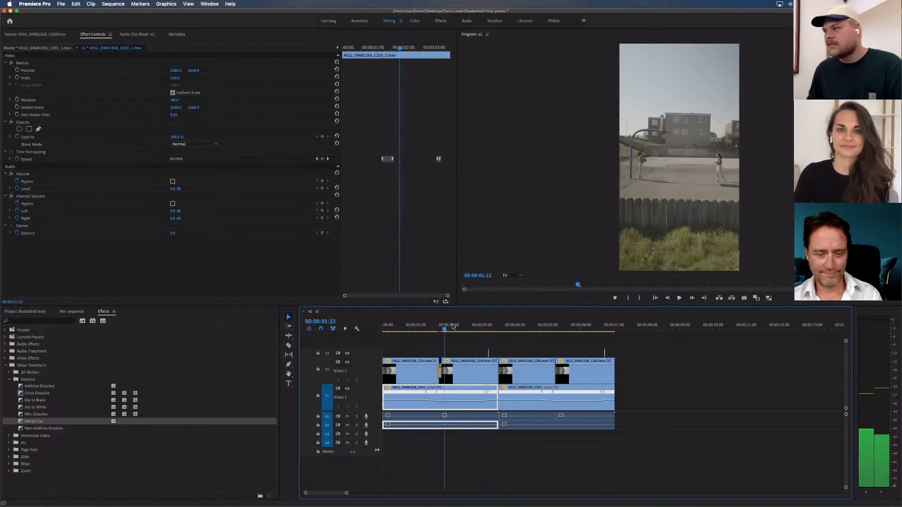
{"action": "left_click", "coordinate": [497, 324]}
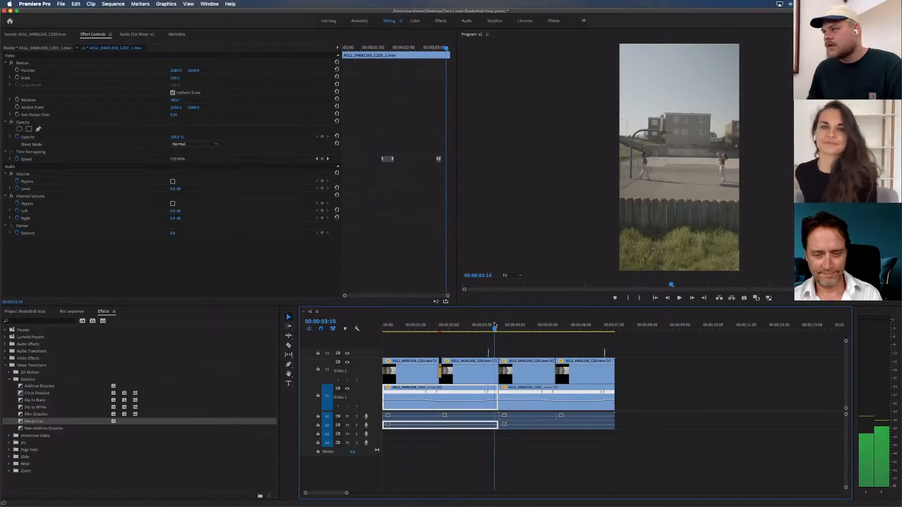
{"action": "key", "text": "Left"}
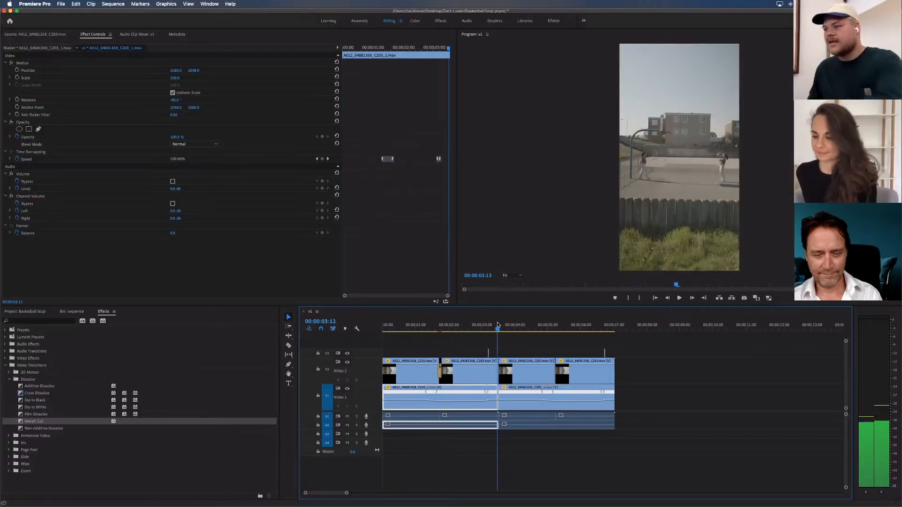
{"action": "left_click_drag", "start_coordinate": [499, 328], "coordinate": [497, 327]}
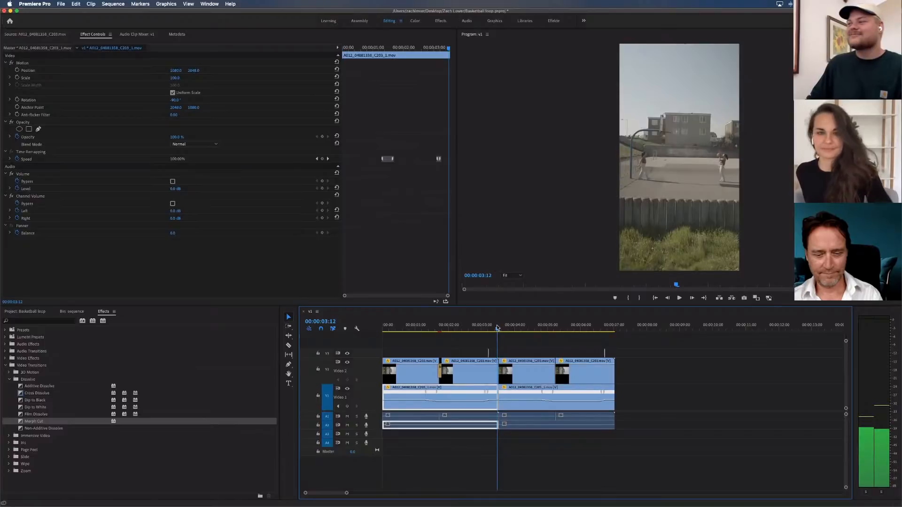
Check the loop join frame by frame up to 00:00:03:14 and apply Morph Cut to the Video 1 cut at 00:00:03:13
{"action": "left_click", "coordinate": [532, 342]}
{"action": "key", "text": "="}
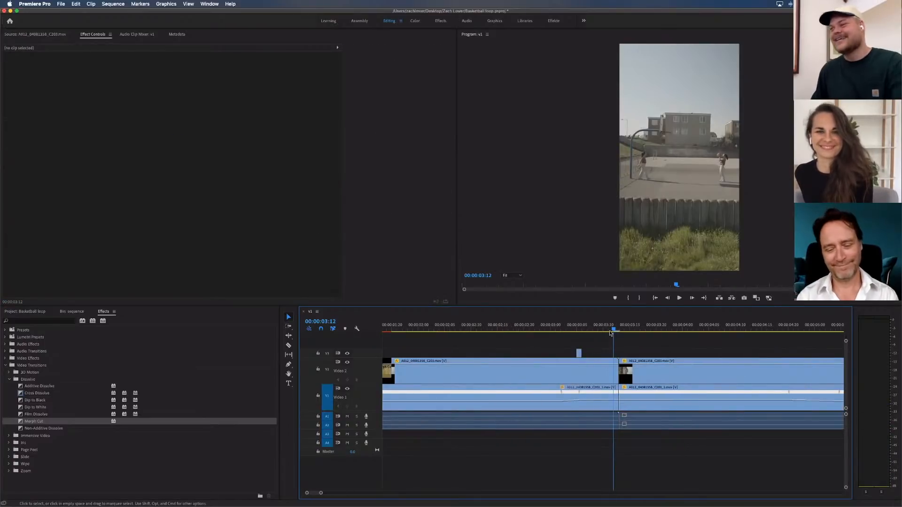
{"action": "left_click_drag", "start_coordinate": [612, 330], "coordinate": [618, 329]}
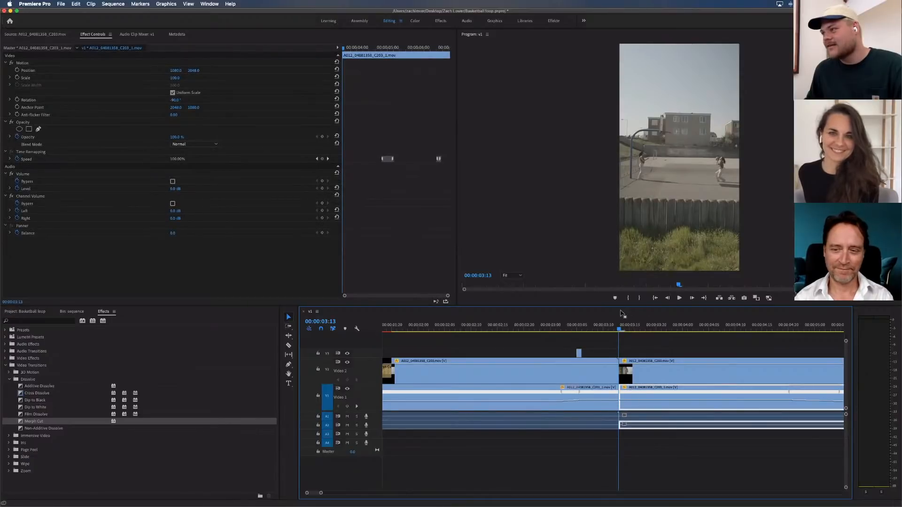
{"action": "key", "text": "space"}
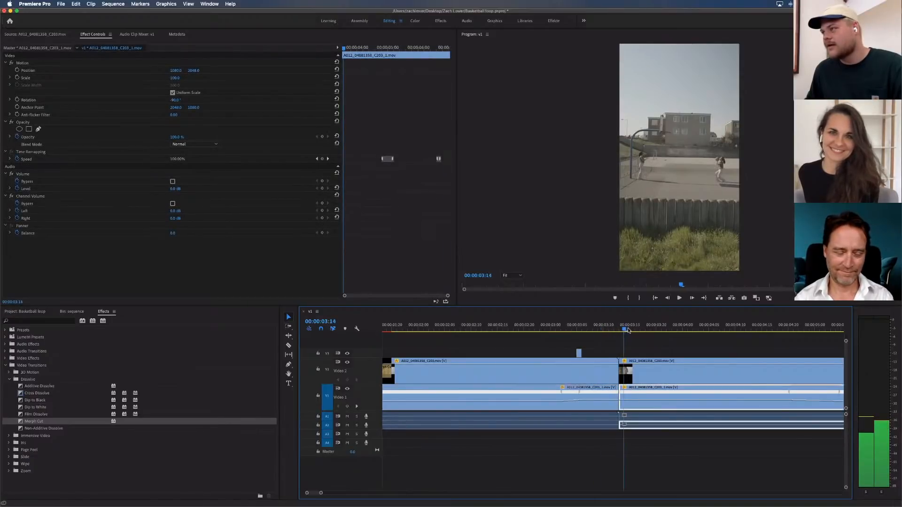
{"action": "mouse_move", "coordinate": [616, 331]}
{"action": "left_mouse_down"}
{"action": "mouse_move", "coordinate": [598, 331]}
{"action": "mouse_move", "coordinate": [619, 332]}
{"action": "mouse_move", "coordinate": [624, 343]}
{"action": "left_mouse_up"}
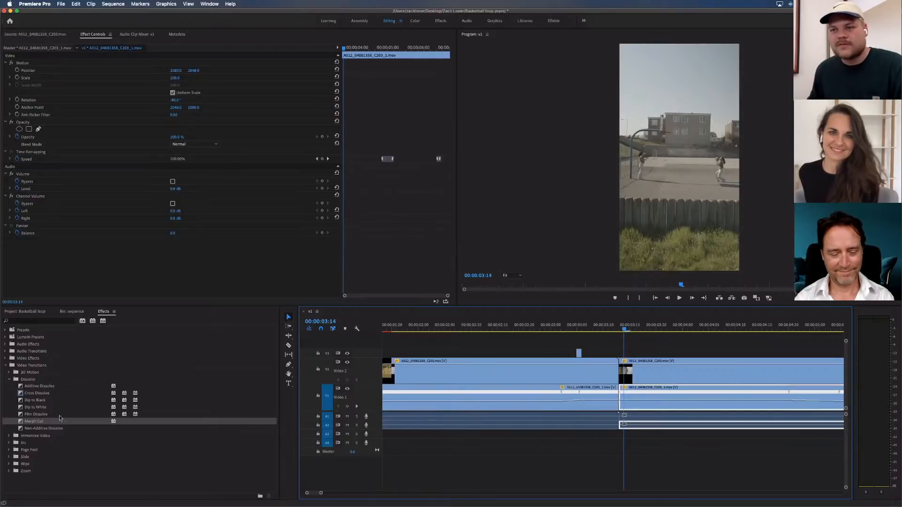
{"action": "left_click_drag", "start_coordinate": [61, 421], "coordinate": [640, 396]}
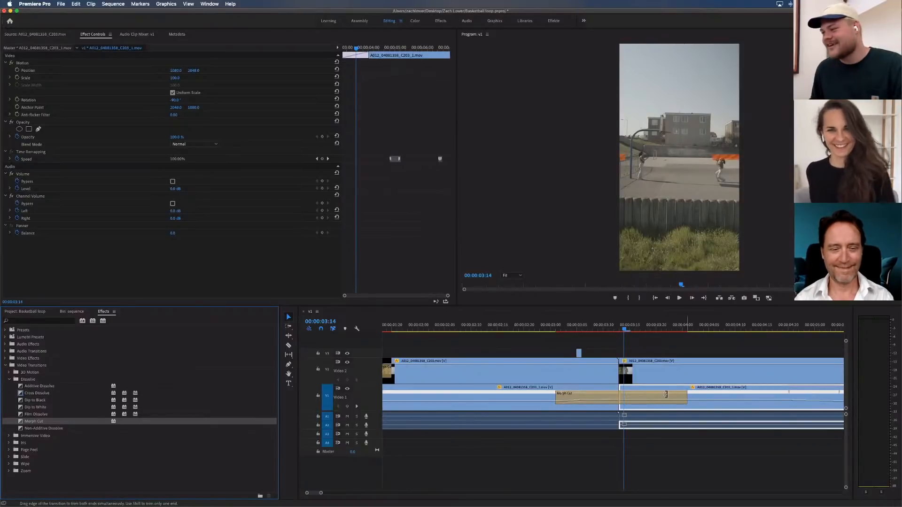
Shorten the Video 1 Morph Cut at the loop join to about 5 frames, check 00:00:03:12 and save the project
{"action": "left_click_drag", "start_coordinate": [686, 397], "coordinate": [613, 328]}
{"action": "left_click", "coordinate": [613, 327]}
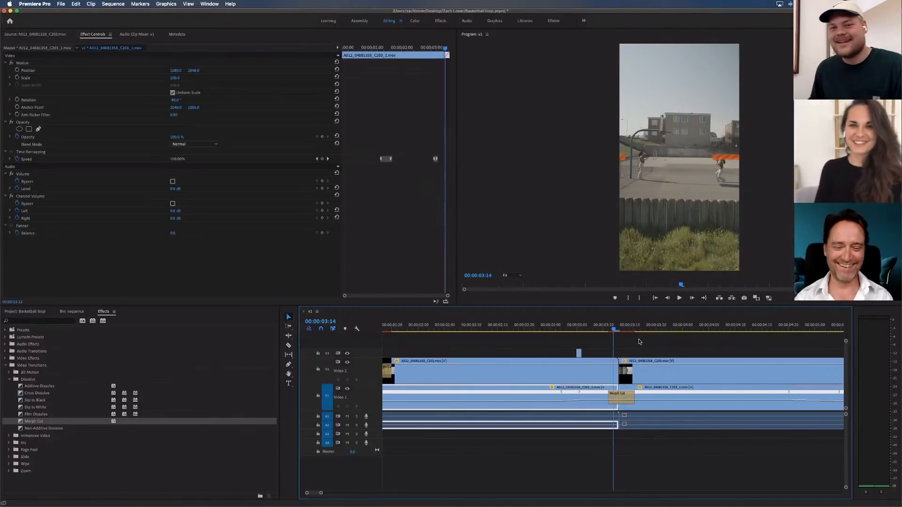
{"action": "left_click", "coordinate": [642, 340]}
{"action": "key", "text": "super+s"}
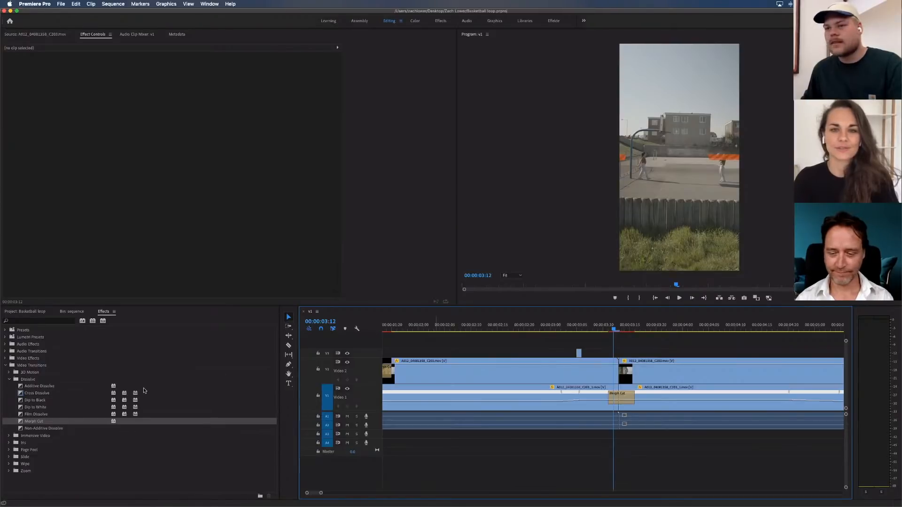
Try to apply Morph Cut to the Video 2 cut at the loop join
{"action": "left_click_drag", "start_coordinate": [21, 424], "coordinate": [619, 374]}
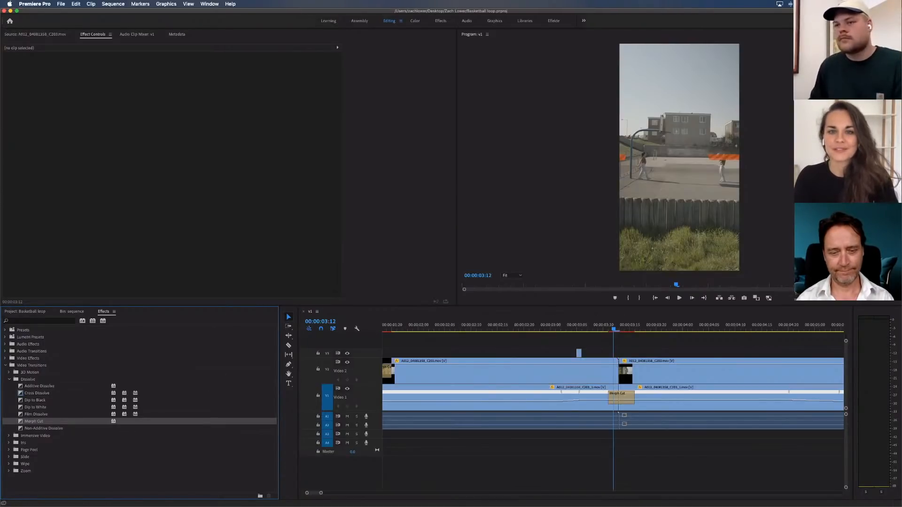
{"action": "left_click", "coordinate": [643, 351]}
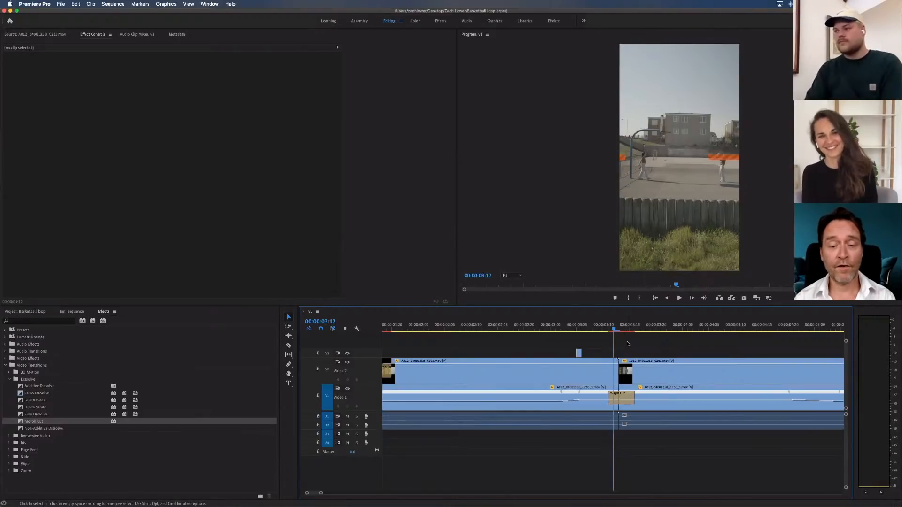
{"action": "key", "text": "minus"}
{"action": "key", "text": "minus"}
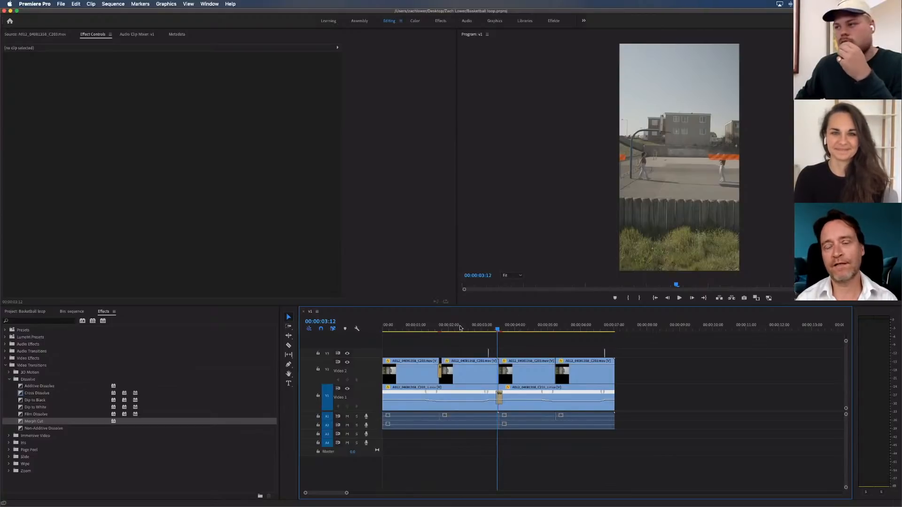
Shorten the Video 1 Morph Cut at the loop join to 3 frames and save the project
{"action": "key", "text": "Up"}
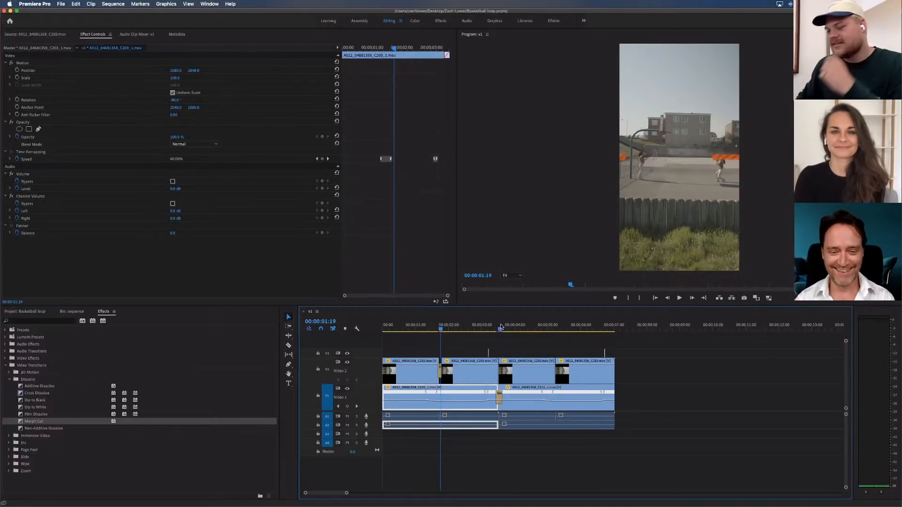
{"action": "key", "text": "Down"}
{"action": "key", "text": "equal"}
{"action": "key", "text": "equal"}
{"action": "key", "text": "equal"}
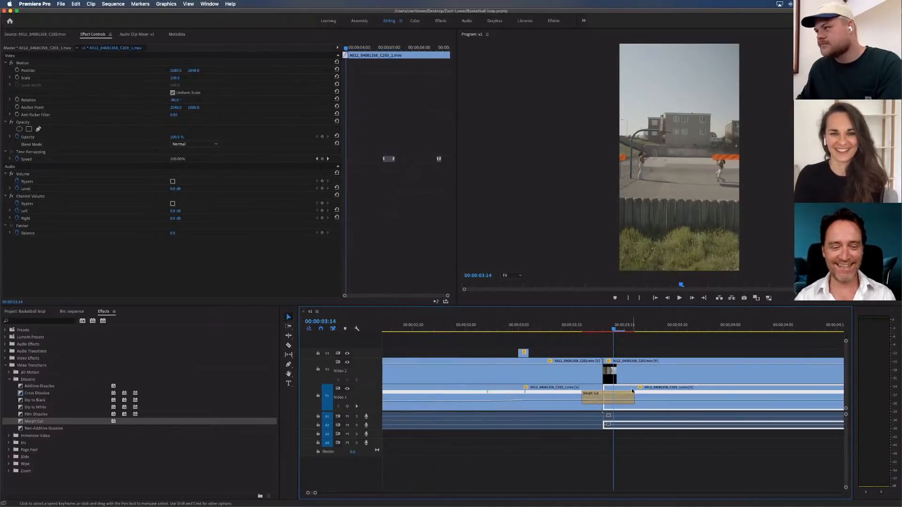
{"action": "left_click", "coordinate": [619, 400]}
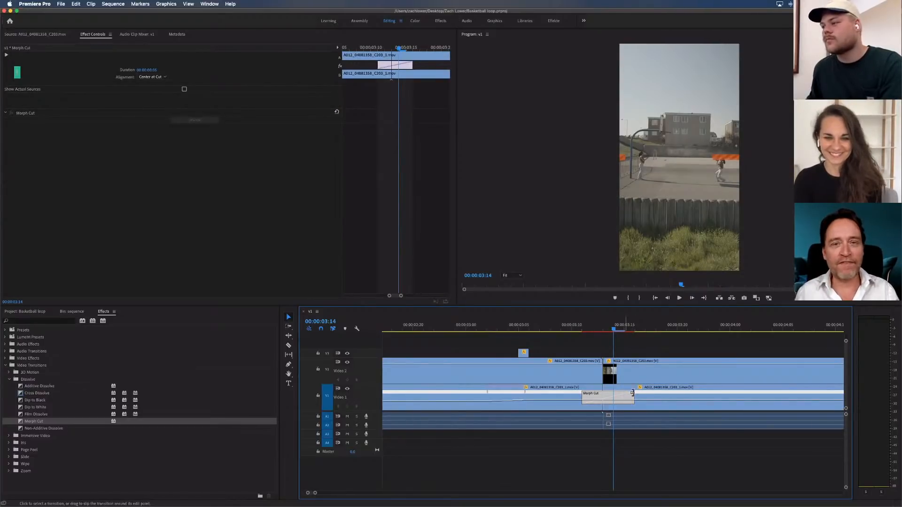
{"action": "left_click_drag", "start_coordinate": [633, 393], "coordinate": [620, 393]}
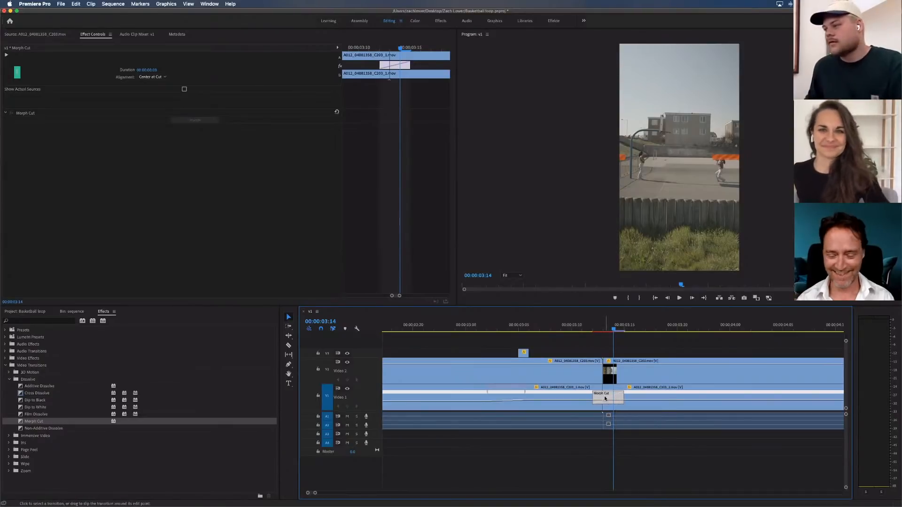
{"action": "left_click", "coordinate": [634, 344]}
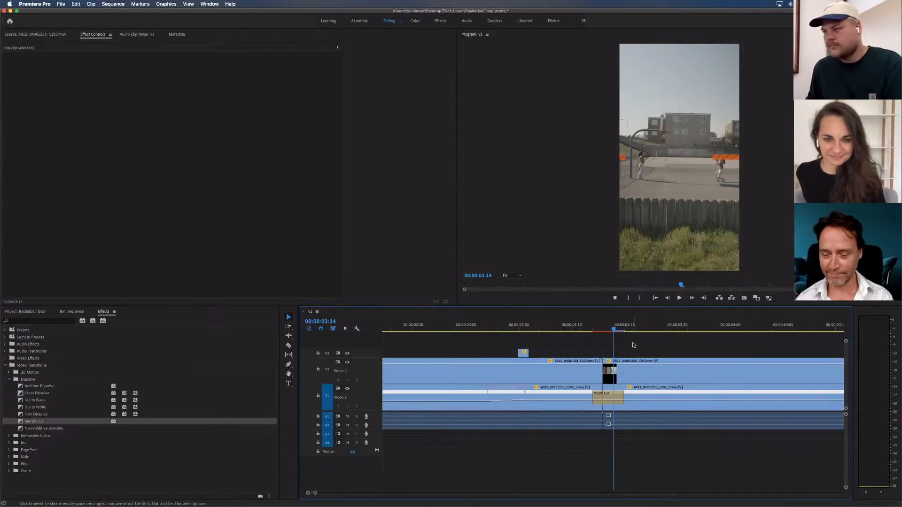
{"action": "key", "text": "super+s"}
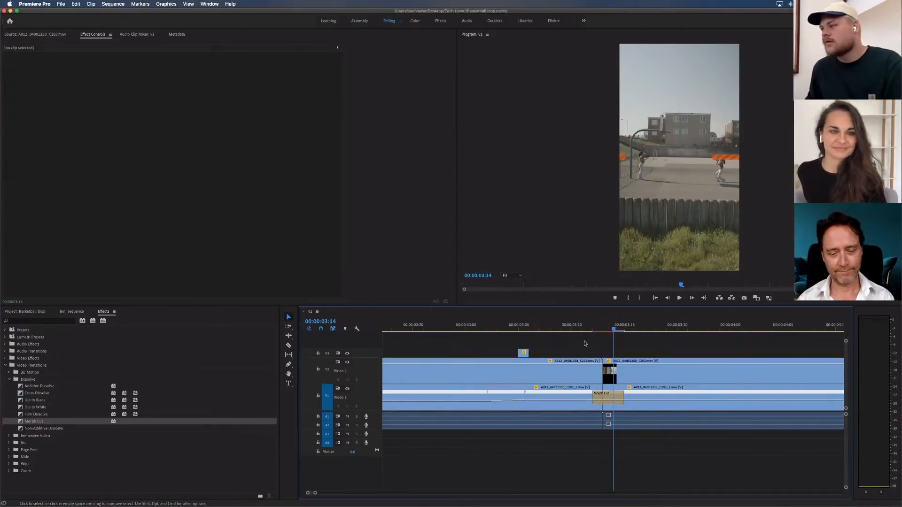
Examine the Video 2 Morph Cut at 00:00:01:19, reviewing its duration and alignment settings, and leave it deselected
{"action": "scroll", "coordinate": [506, 325], "scroll_direction": "left", "scroll_amount": 10}
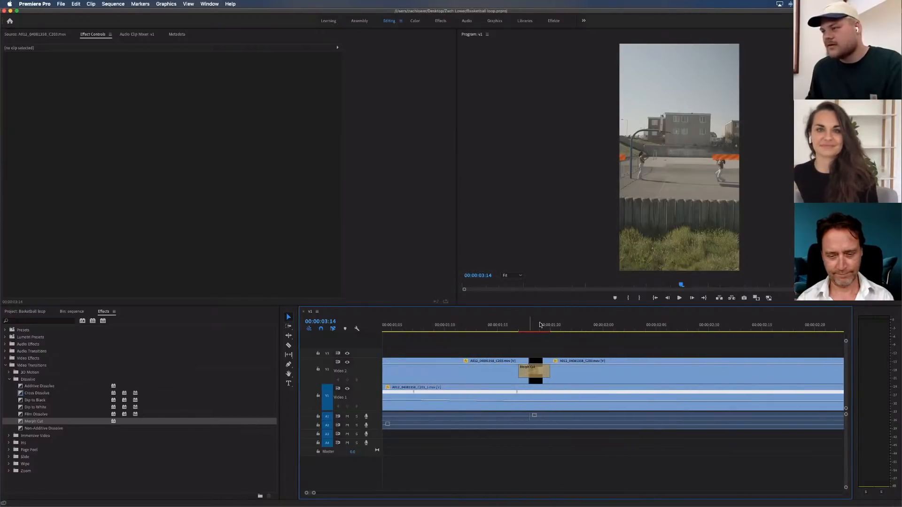
{"action": "left_click", "coordinate": [540, 324]}
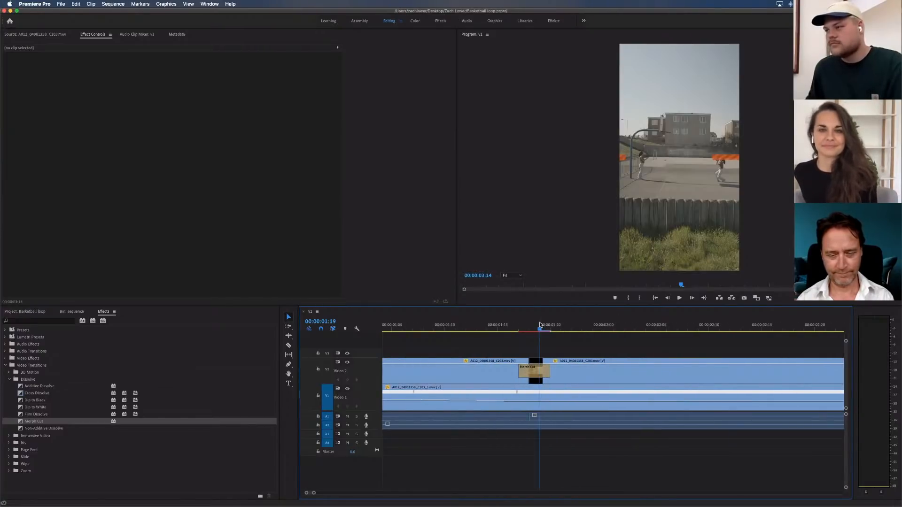
{"action": "left_click", "coordinate": [543, 373]}
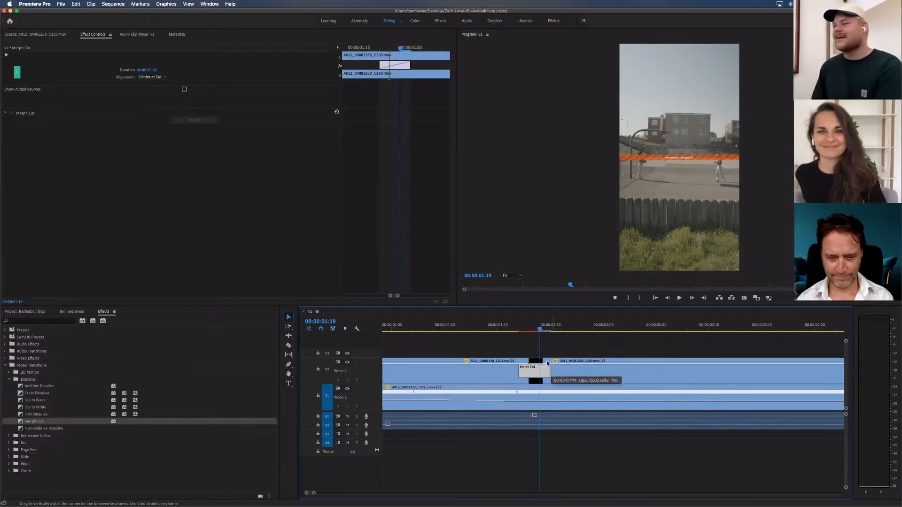
{"action": "left_click", "coordinate": [562, 348]}
{"action": "left_click", "coordinate": [544, 380]}
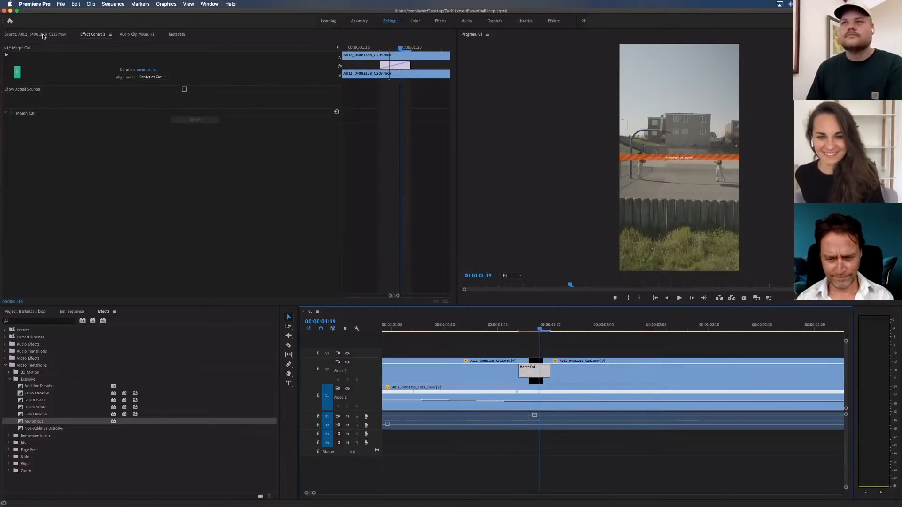
{"action": "left_click", "coordinate": [560, 347]}
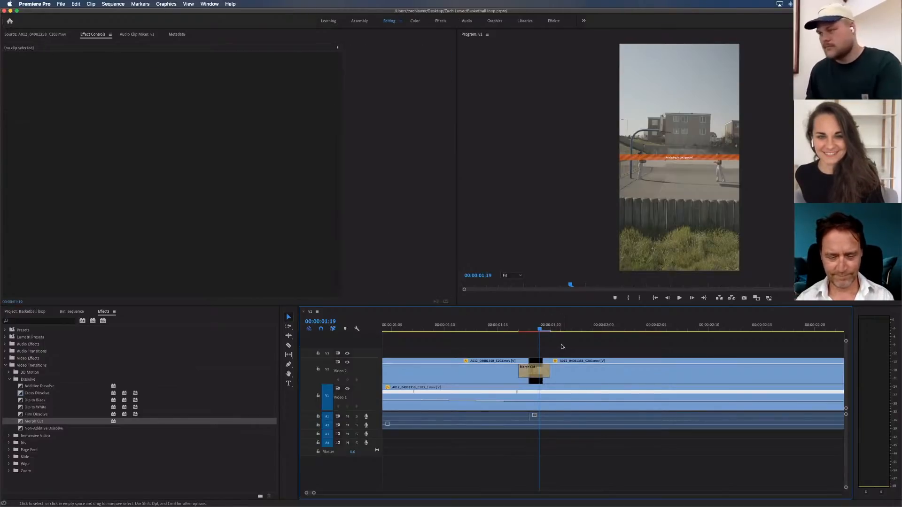
Bring both Morph Cut transitions into view and save the project
{"action": "key", "text": "minus"}
{"action": "key", "text": "minus"}
{"action": "key", "text": "minus"}
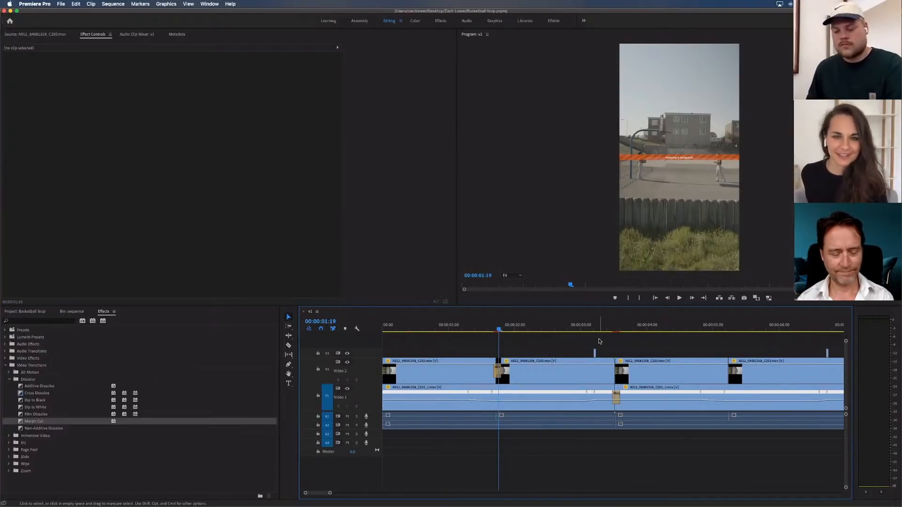
{"action": "key", "text": "super+s"}
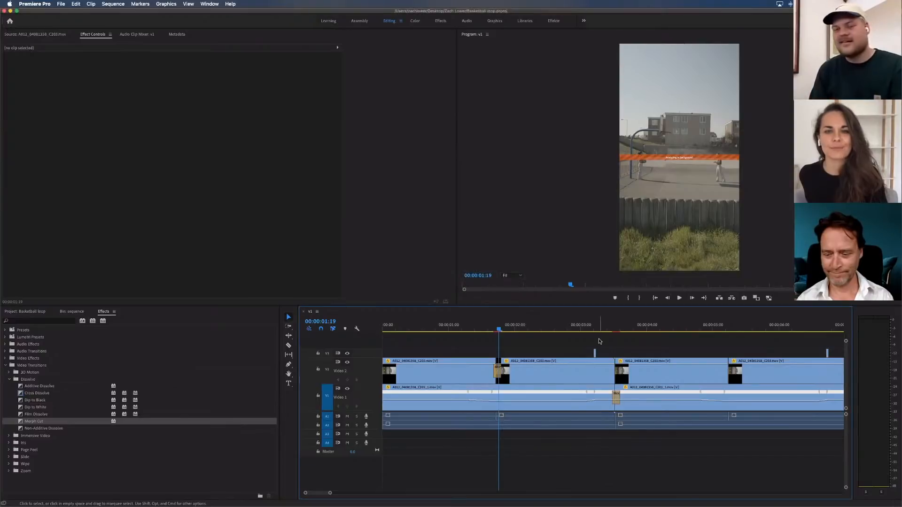
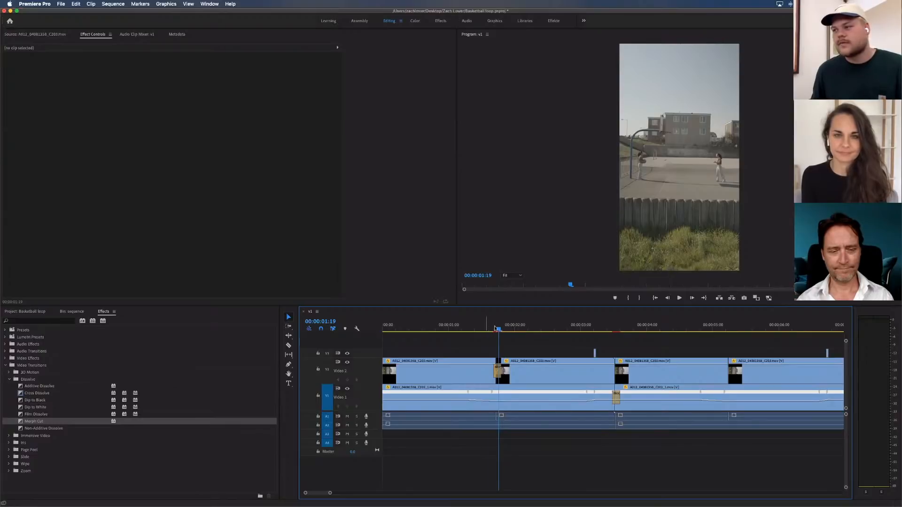
Save the project with the playhead at 00:00:01:19 and bring the whole sequence into view
{"action": "left_click_drag", "start_coordinate": [496, 328], "coordinate": [501, 330]}
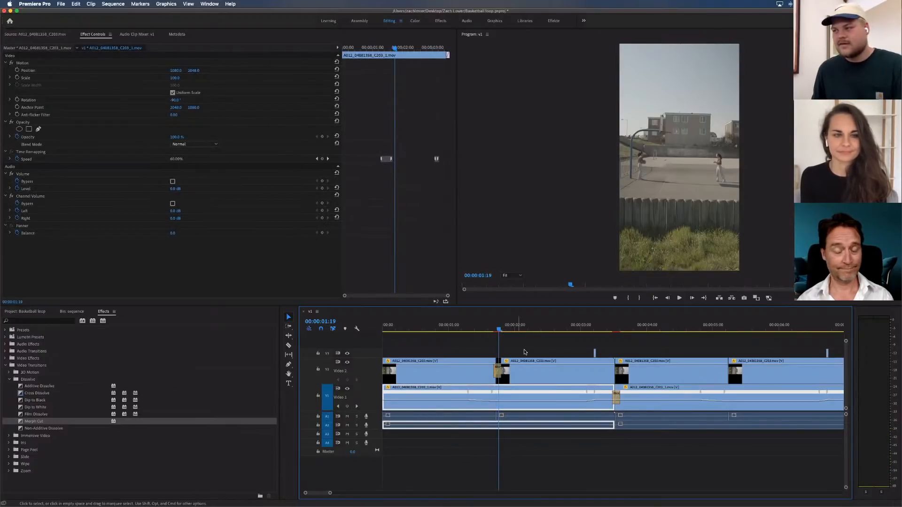
{"action": "key", "text": "super+s"}
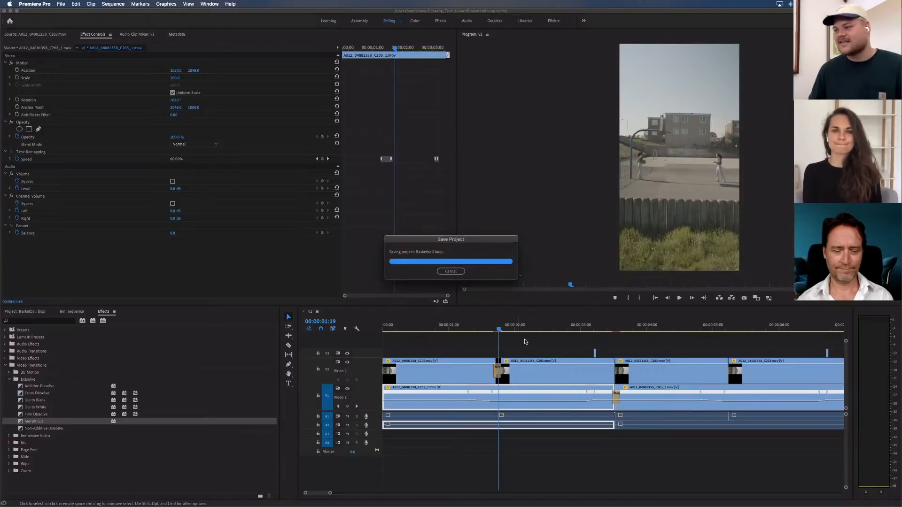
{"action": "left_click", "coordinate": [516, 343]}
{"action": "key", "text": "minus"}
{"action": "key", "text": "minus"}
{"action": "key", "text": "minus"}
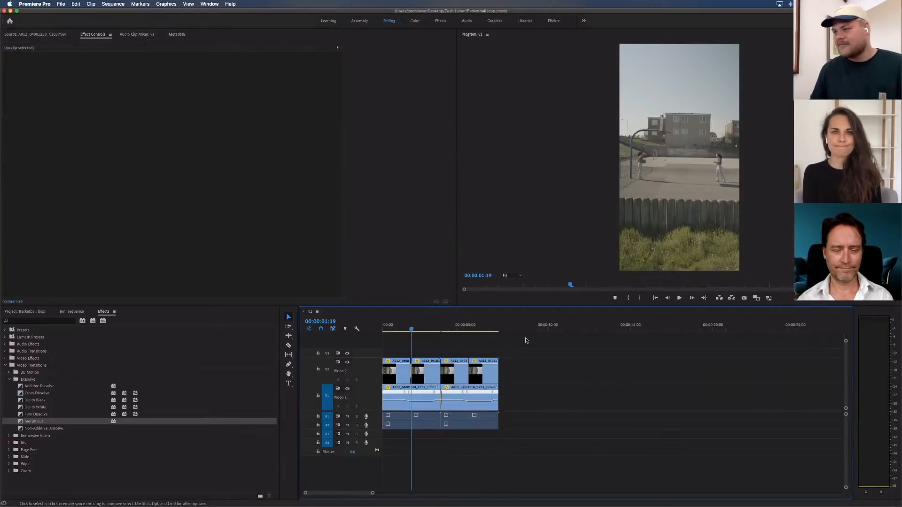
{"action": "key", "text": "equal"}
{"action": "key", "text": "equal"}
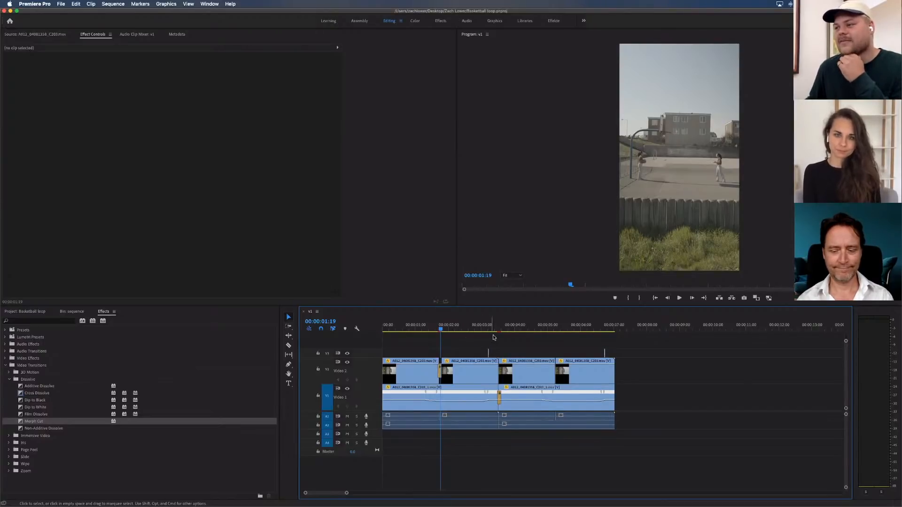
Check the frame at 00:00:03:13, then examine the frames around the Video 2 Morph Cut near 00:00:01:18 one at a time
{"action": "left_click", "coordinate": [499, 328]}
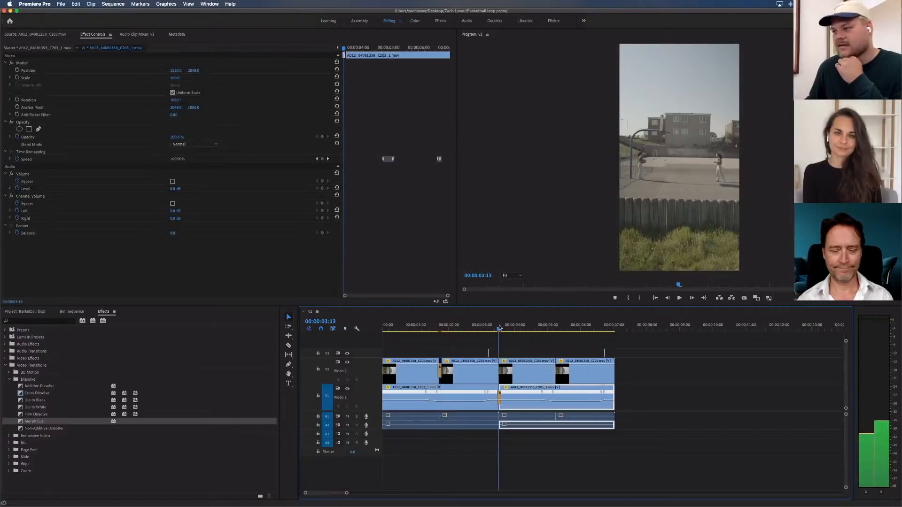
{"action": "key", "text": "="}
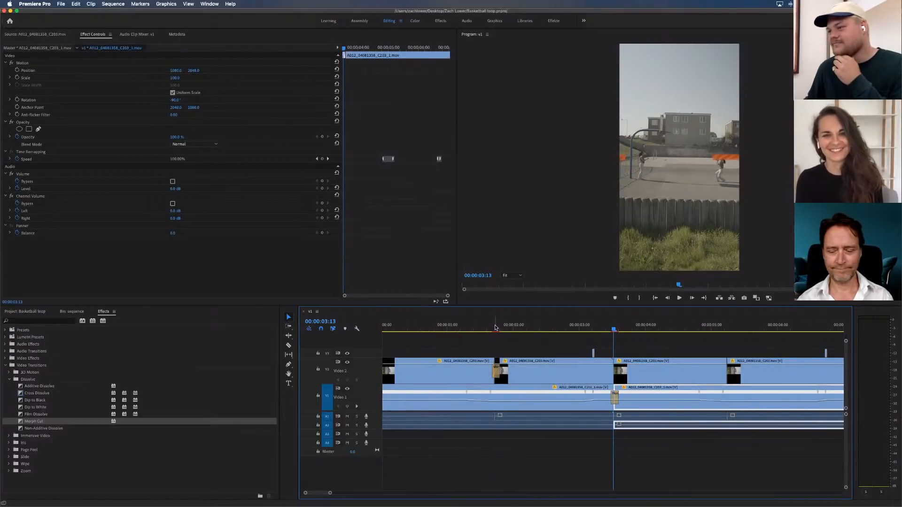
{"action": "left_click", "coordinate": [496, 328]}
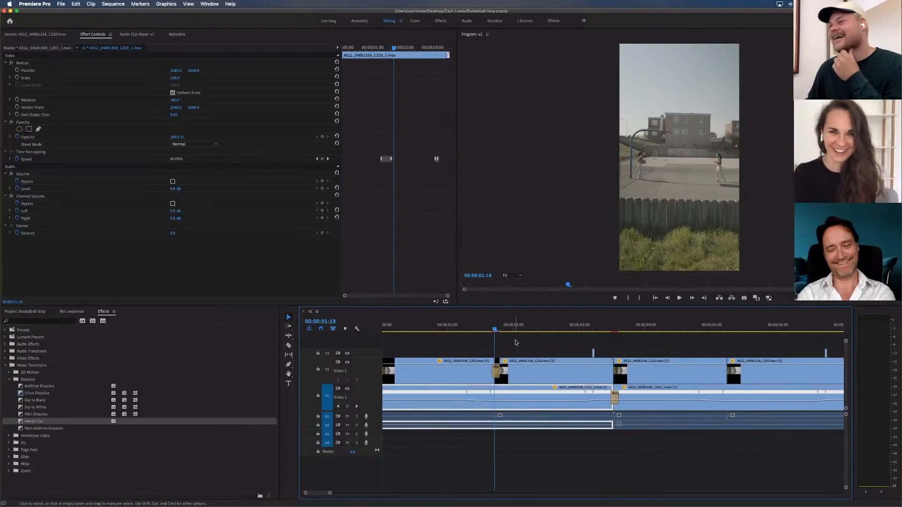
{"action": "key", "text": "Right"}
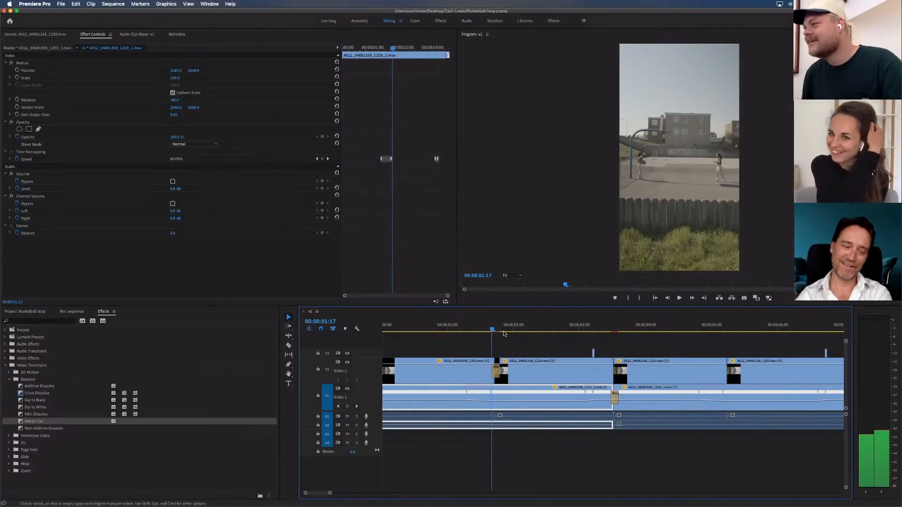
{"action": "key", "text": "Right"}
{"action": "key", "text": "Right"}
{"action": "key", "text": "Right"}
{"action": "key", "text": "Right"}
{"action": "key", "text": "Right"}
{"action": "key", "text": "Right"}
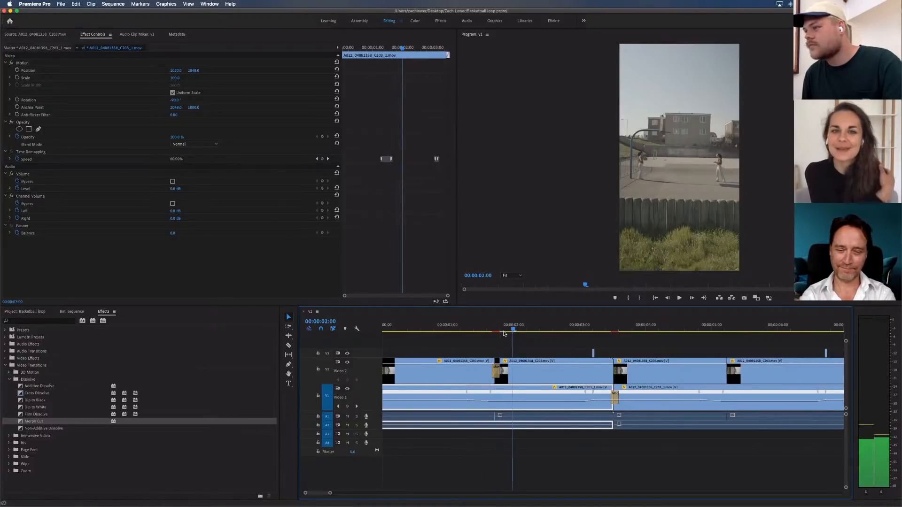
{"action": "key", "text": "Left"}
{"action": "key", "text": "Left"}
{"action": "key", "text": "Left"}
{"action": "key", "text": "Left"}
{"action": "key", "text": "Left"}
{"action": "key", "text": "Left"}
{"action": "key", "text": "Left"}
{"action": "key", "text": "Left"}
{"action": "key", "text": "Left"}
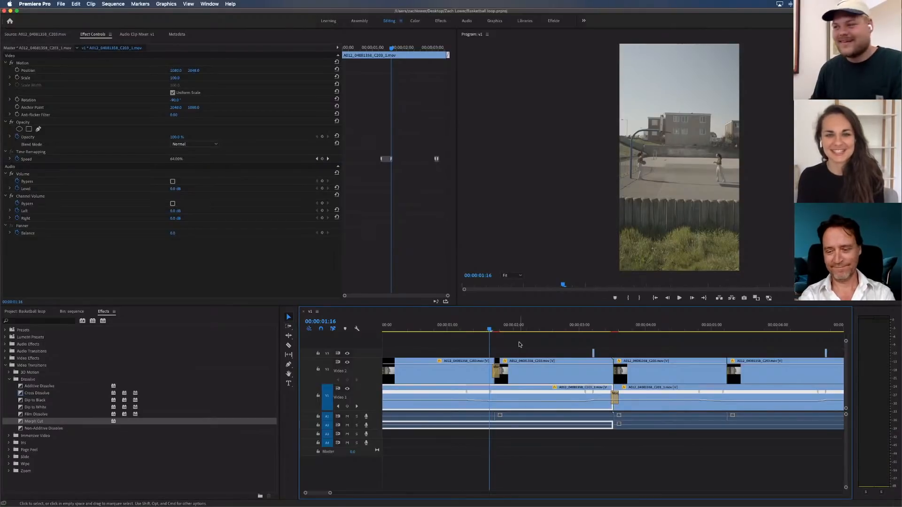
Play the sequence from 00:00:01:11 through the Video 2 Morph Cut with nothing selected
{"action": "left_click_drag", "start_coordinate": [484, 328], "coordinate": [476, 327]}
{"action": "left_click", "coordinate": [490, 340]}
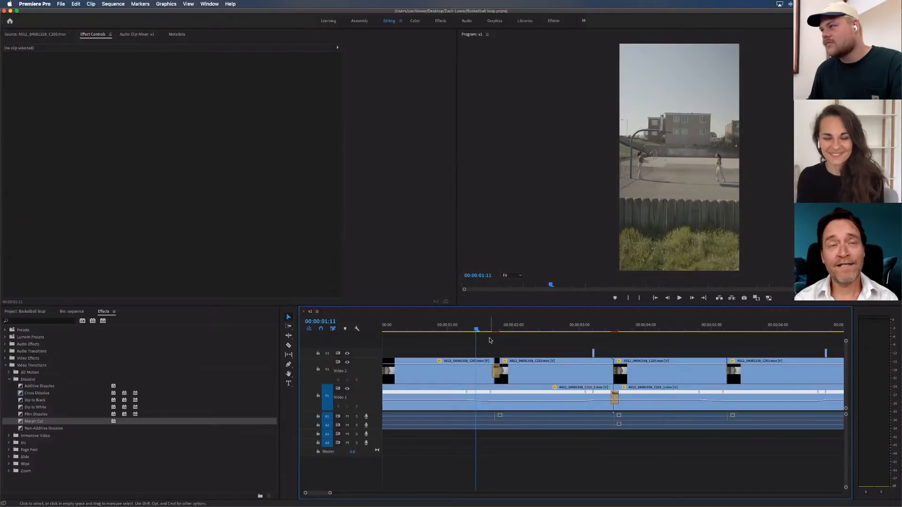
{"action": "key", "text": "space"}
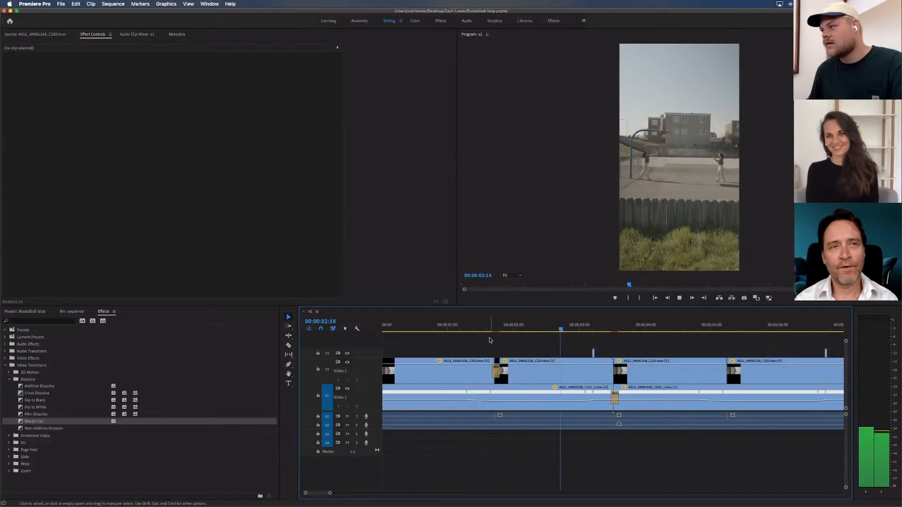
Examine the Video 2 Morph Cut up close, checking its start at 00:00:01:17 and its transition settings
{"action": "left_click_drag", "start_coordinate": [487, 329], "coordinate": [498, 325]}
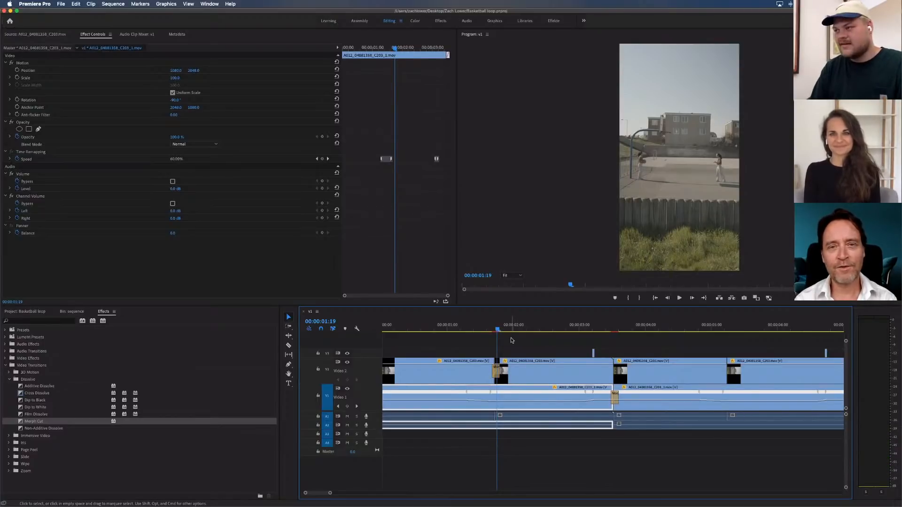
{"action": "key", "text": "equal"}
{"action": "key", "text": "equal"}
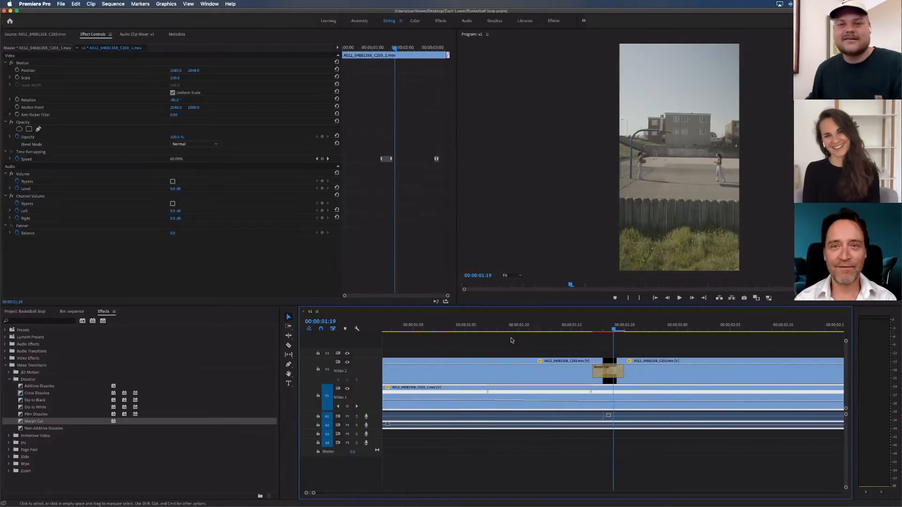
{"action": "left_click", "coordinate": [569, 352]}
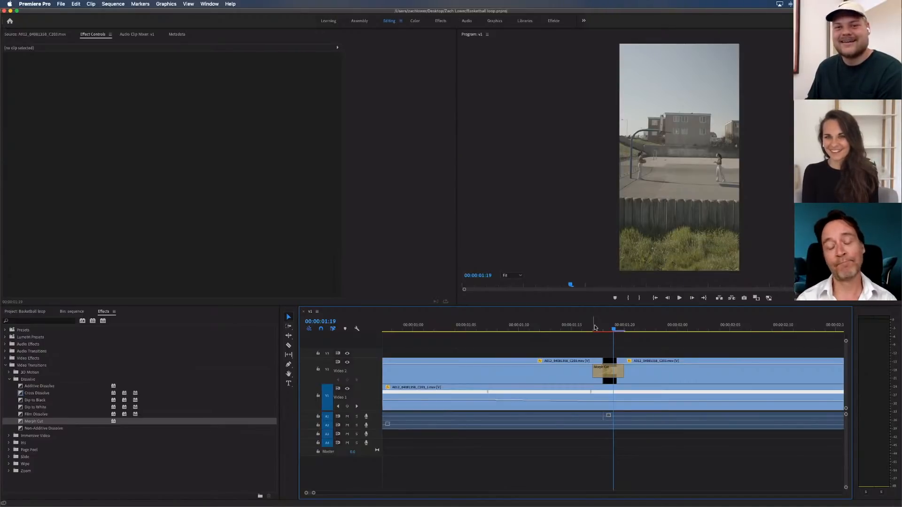
{"action": "left_click", "coordinate": [594, 326]}
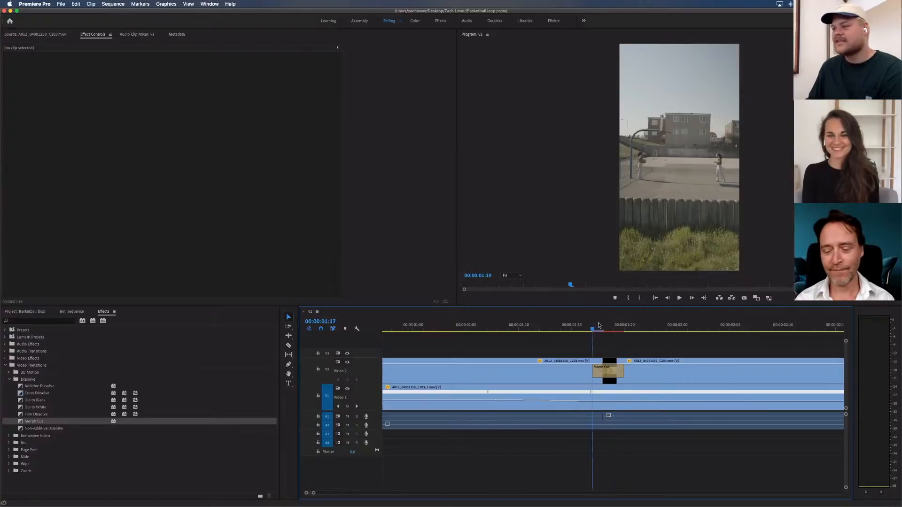
{"action": "left_click", "coordinate": [604, 373]}
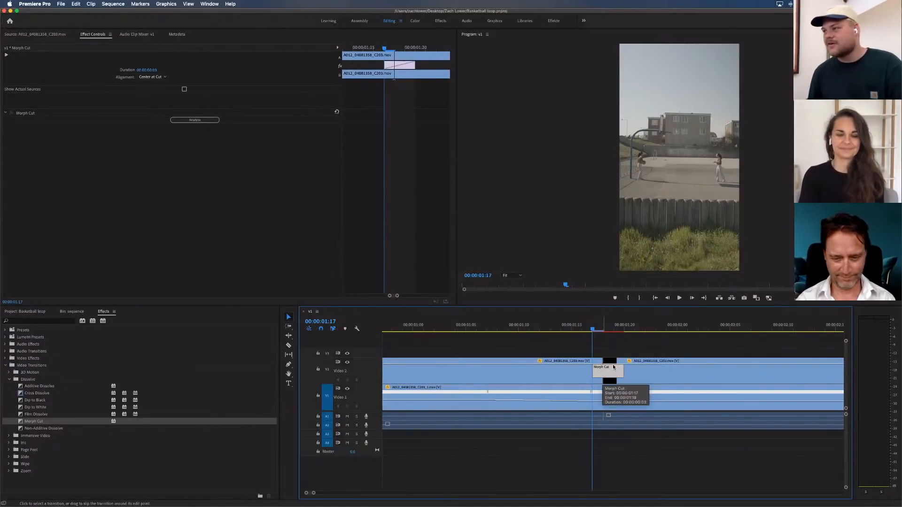
Set the program preview magnification to 50% and step back and forth through the frames of the Video 2 Morph Cut
{"action": "left_click", "coordinate": [512, 276]}
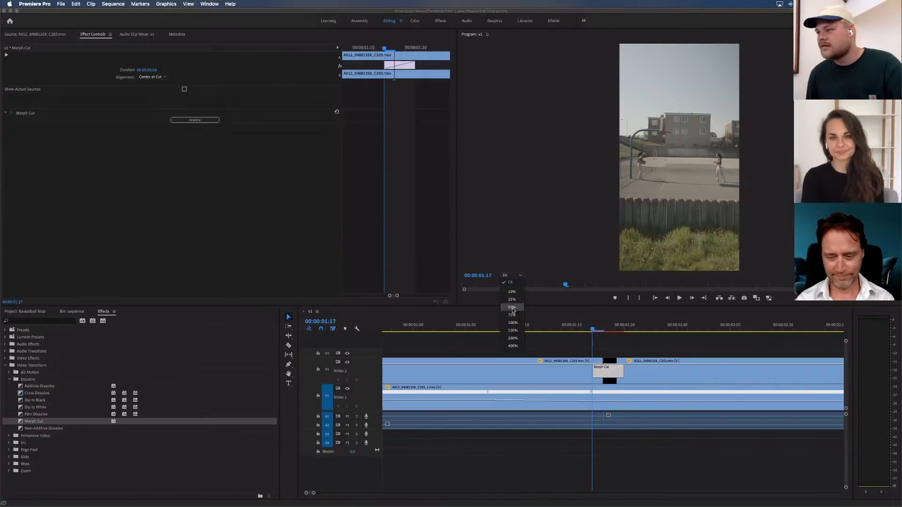
{"action": "left_click", "coordinate": [512, 307]}
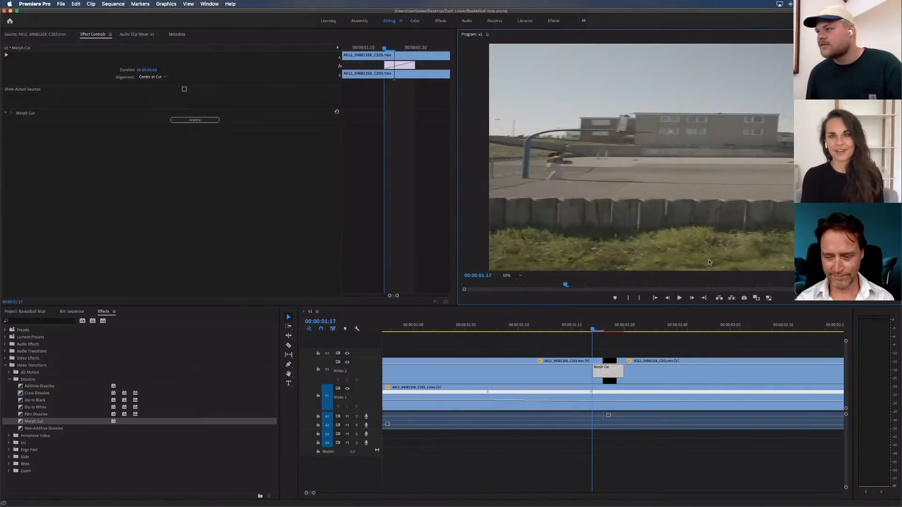
{"action": "left_click", "coordinate": [614, 265]}
{"action": "key", "text": "Left"}
{"action": "key", "text": "Left"}
{"action": "key", "text": "Right"}
{"action": "key", "text": "Right"}
{"action": "key", "text": "Right"}
{"action": "key", "text": "Right"}
{"action": "key", "text": "Right"}
{"action": "key", "text": "Right"}
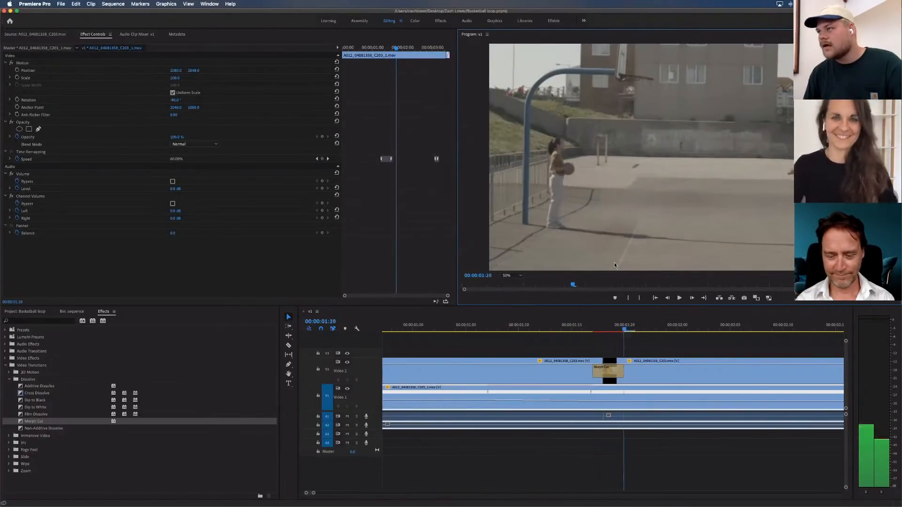
{"action": "key", "text": "Left"}
{"action": "key", "text": "Left"}
{"action": "key", "text": "Left"}
{"action": "key", "text": "Left"}
{"action": "key", "text": "Right"}
{"action": "key", "text": "Right"}
{"action": "key", "text": "Right"}
{"action": "key", "text": "Right"}
{"action": "key", "text": "Right"}
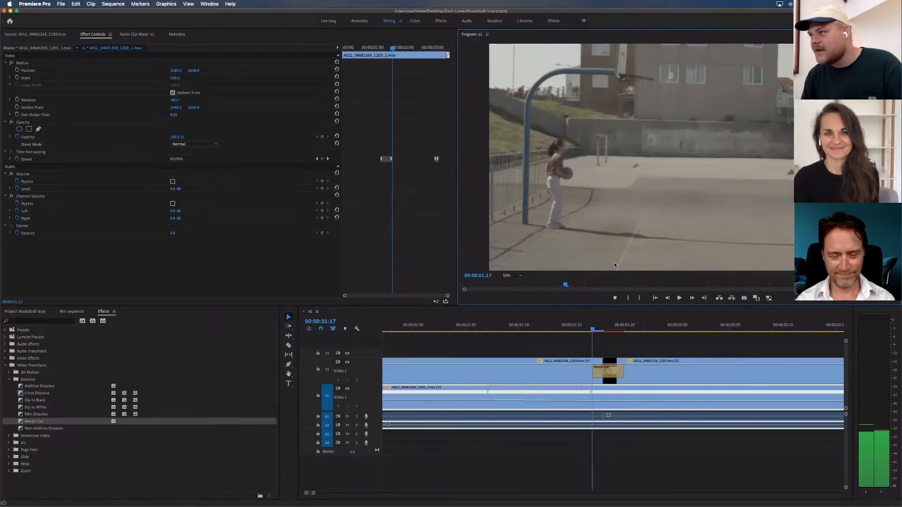
{"action": "key", "text": "Left"}
{"action": "key", "text": "Left"}
{"action": "key", "text": "Left"}
{"action": "key", "text": "Left"}
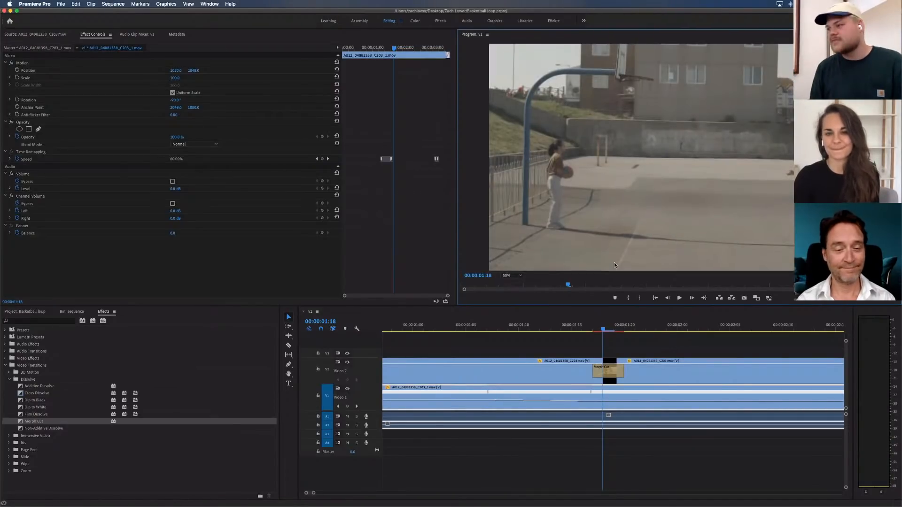
{"action": "key", "text": "Left"}
{"action": "key", "text": "Left"}
{"action": "key", "text": "Right"}
{"action": "key", "text": "Right"}
{"action": "key", "text": "Right"}
{"action": "key", "text": "Right"}
{"action": "key", "text": "Right"}
{"action": "key", "text": "Right"}
{"action": "key", "text": "Right"}
{"action": "key", "text": "Right"}
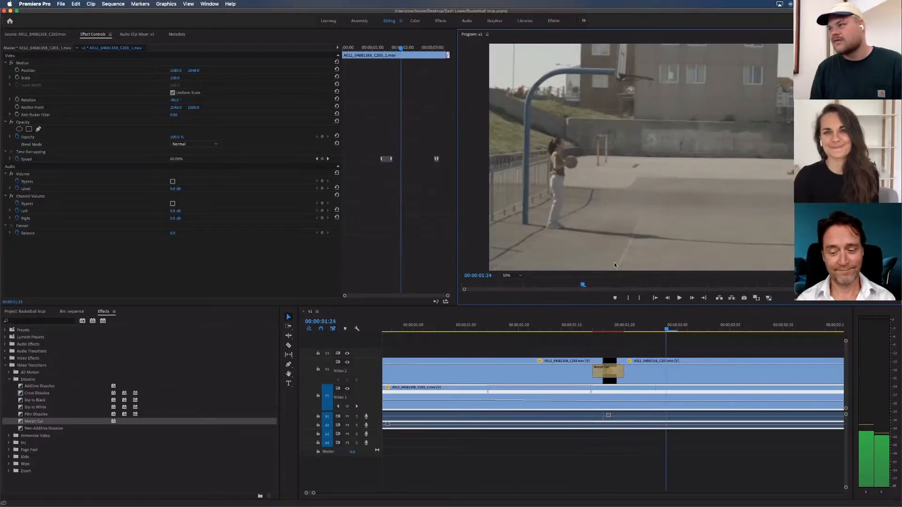
Scrub the playhead across the Video 2 Morph Cut to 00:00:01:21
{"action": "left_click", "coordinate": [571, 328]}
{"action": "left_click_drag", "start_coordinate": [585, 325], "coordinate": [613, 325]}
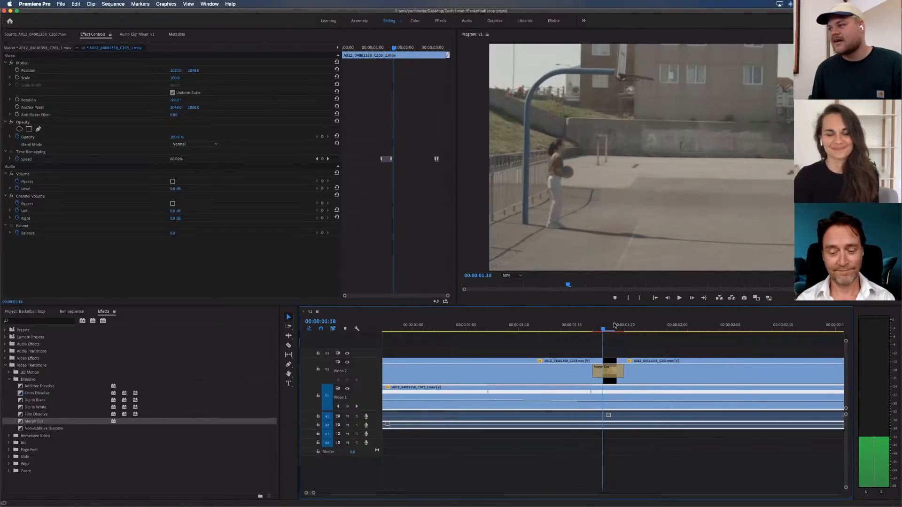
{"action": "left_click_drag", "start_coordinate": [614, 325], "coordinate": [634, 326]}
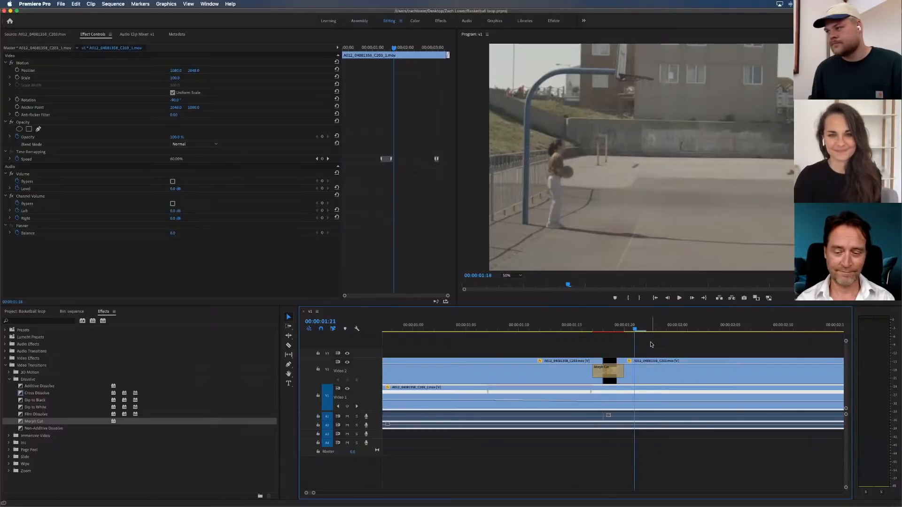
Play the sequence from 00:00:01:13 past the loop join and inspect the join frame at 00:00:03:13
{"action": "left_click", "coordinate": [651, 344]}
{"action": "key", "text": "minus"}
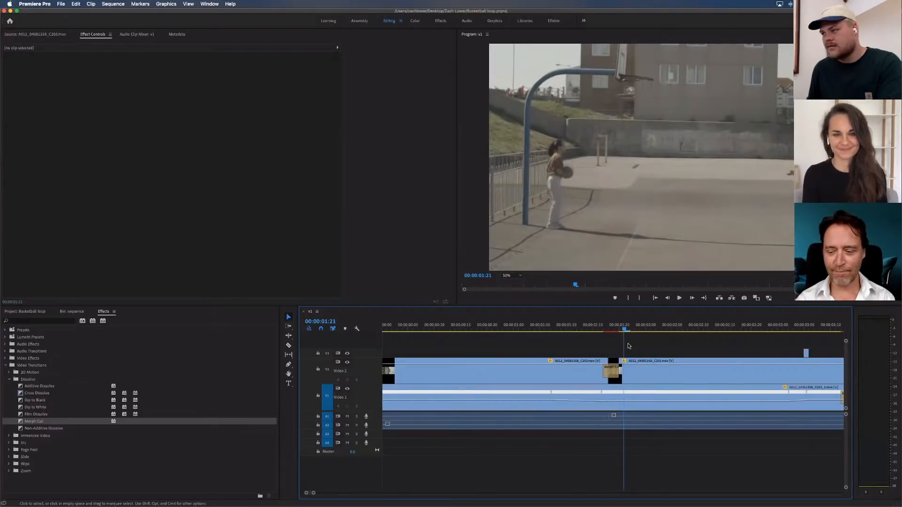
{"action": "key", "text": "minus"}
{"action": "left_click", "coordinate": [483, 327]}
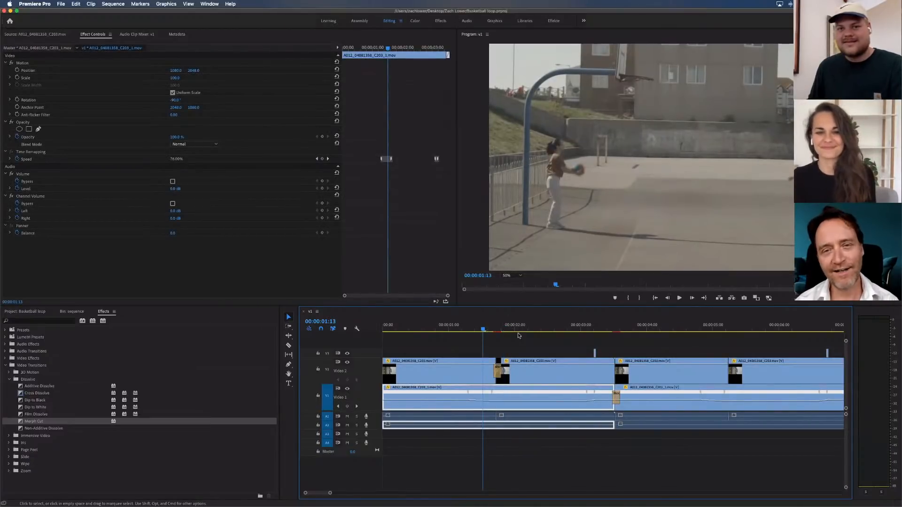
{"action": "left_click", "coordinate": [539, 345]}
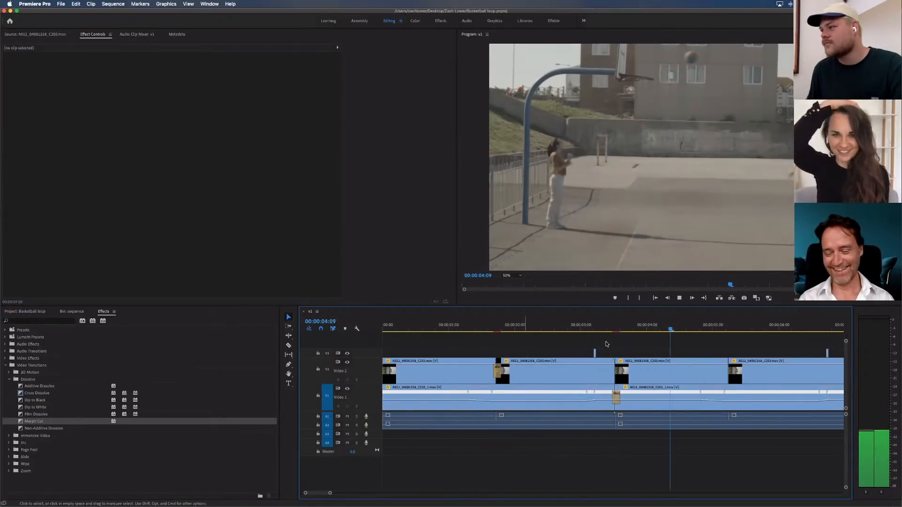
{"action": "left_click", "coordinate": [613, 327]}
{"action": "left_click_drag", "start_coordinate": [614, 326], "coordinate": [616, 327]}
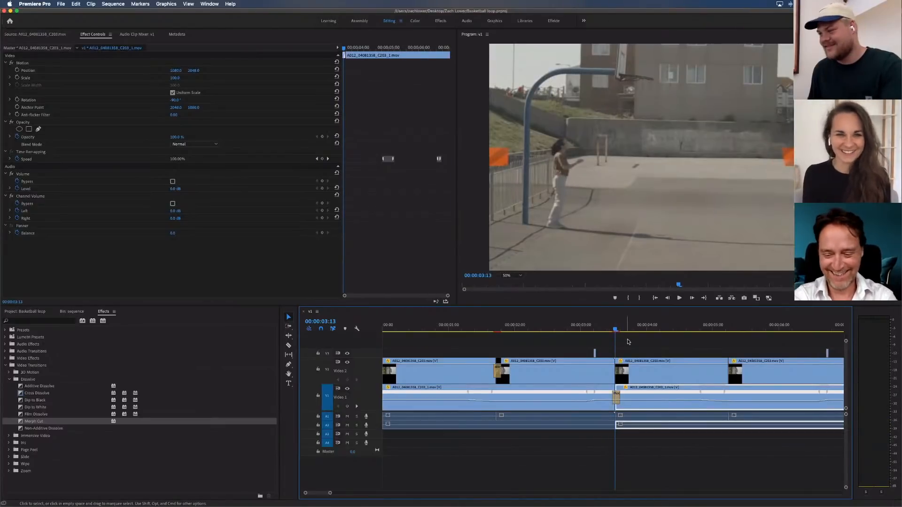
Recheck the Video 2 Morph Cut frame at 00:00:01:18 and return the playhead to the sequence start
{"action": "left_click", "coordinate": [628, 342]}
{"action": "key", "text": "minus"}
{"action": "key", "text": "minus"}
{"action": "key", "text": "minus"}
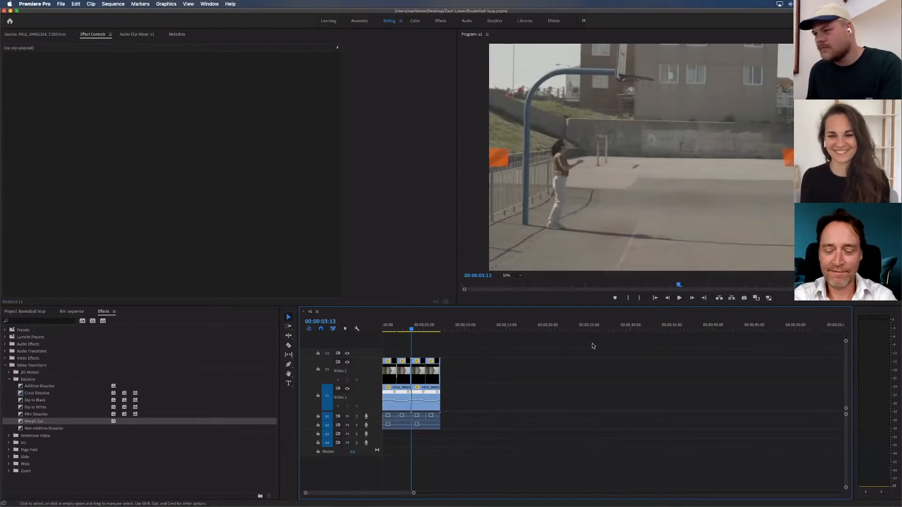
{"action": "key", "text": "equal"}
{"action": "key", "text": "equal"}
{"action": "key", "text": "equal"}
{"action": "left_click", "coordinate": [492, 329]}
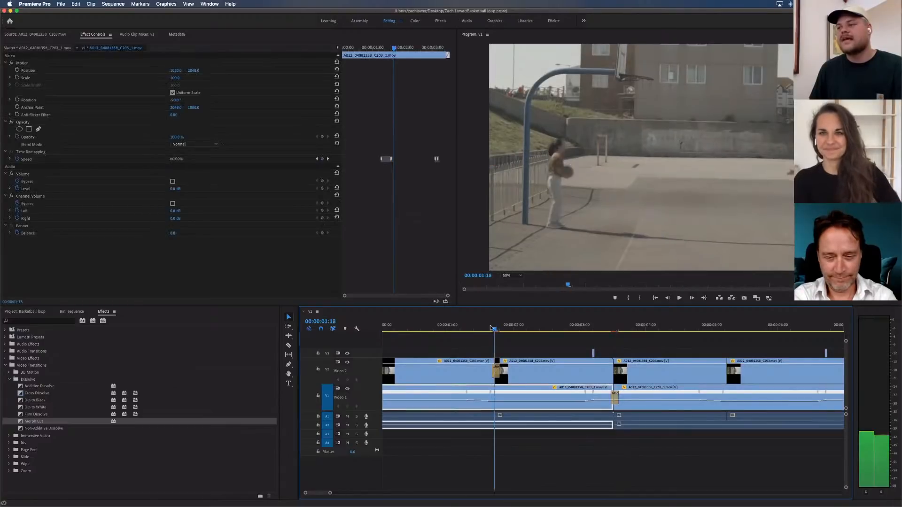
{"action": "left_click", "coordinate": [495, 328]}
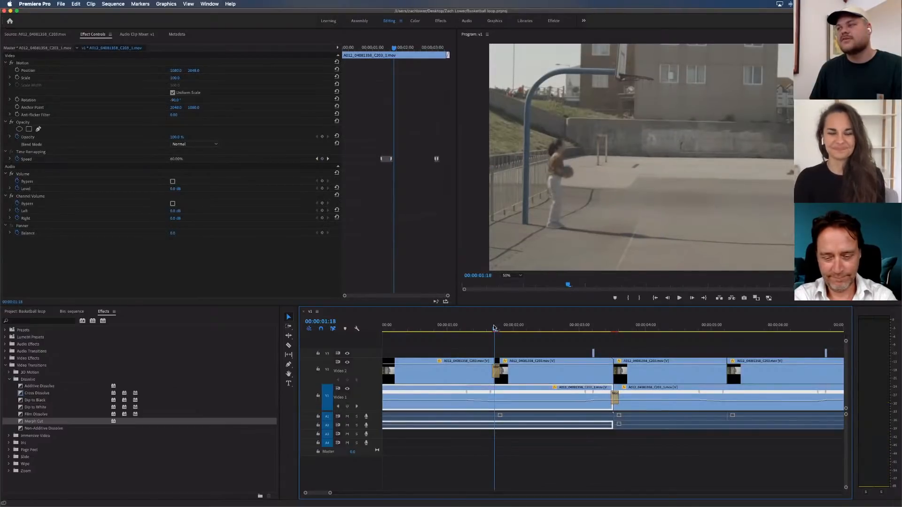
{"action": "left_click_drag", "start_coordinate": [496, 328], "coordinate": [376, 332]}
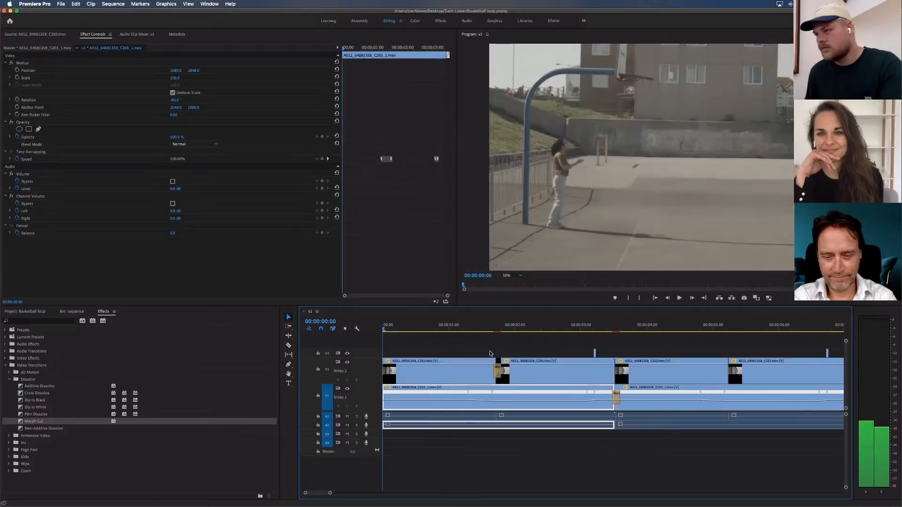
Apply a Morph Cut to the Video 2 cut at 00:00:03:13 and shorten it to four frames
{"action": "left_click", "coordinate": [616, 328]}
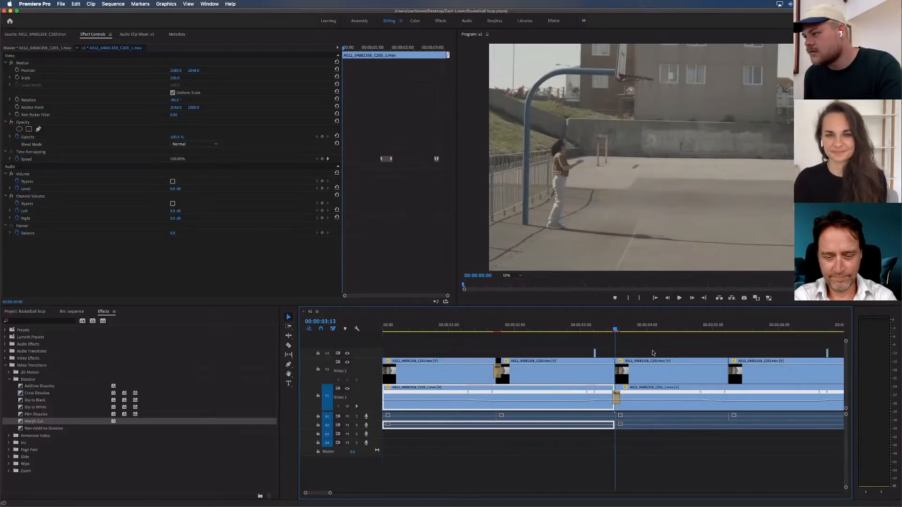
{"action": "key", "text": "equal"}
{"action": "left_click", "coordinate": [651, 370]}
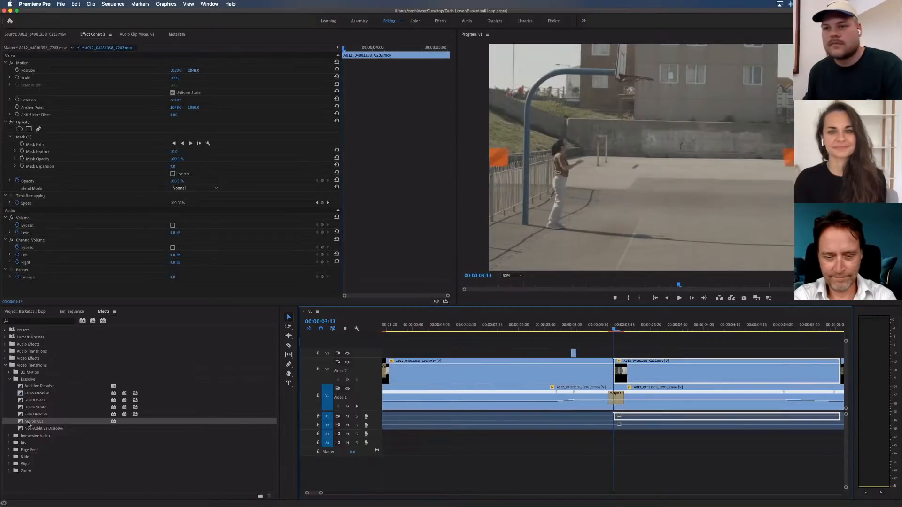
{"action": "left_click_drag", "start_coordinate": [20, 425], "coordinate": [612, 373]}
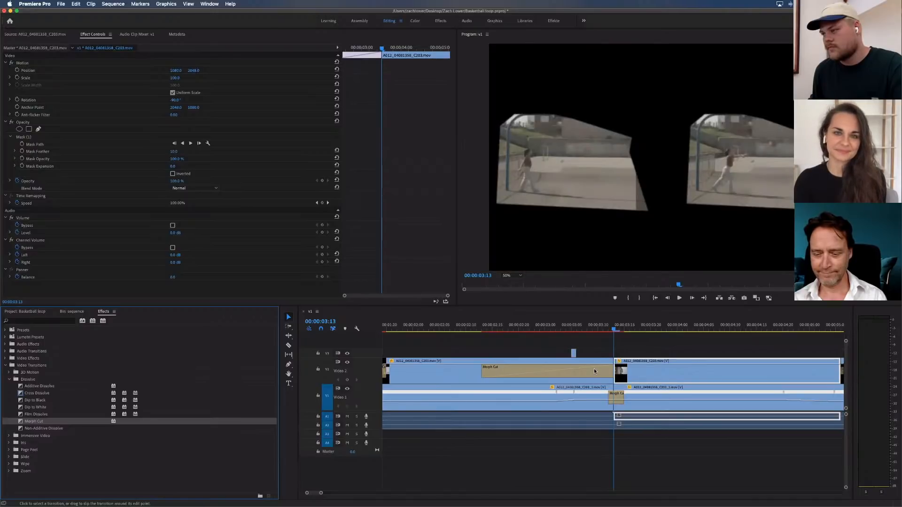
{"action": "left_click", "coordinate": [594, 368]}
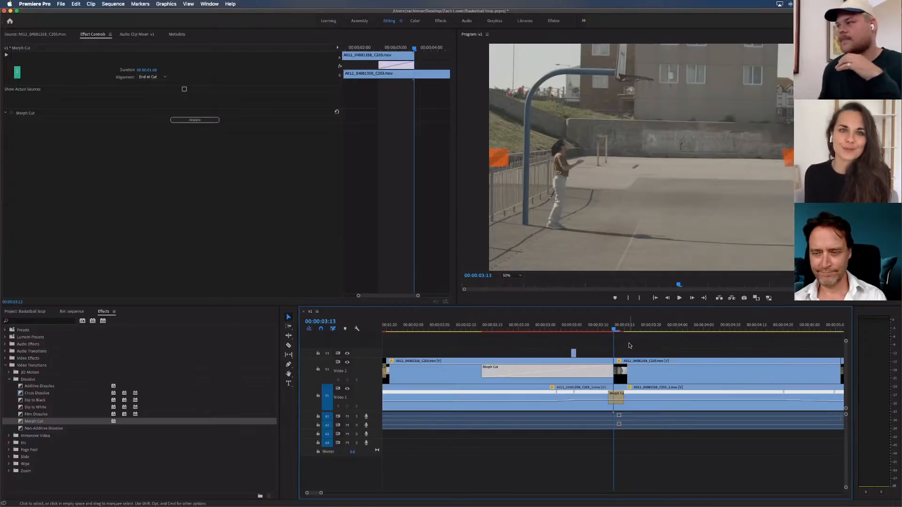
{"action": "left_click_drag", "start_coordinate": [484, 369], "coordinate": [595, 371]}
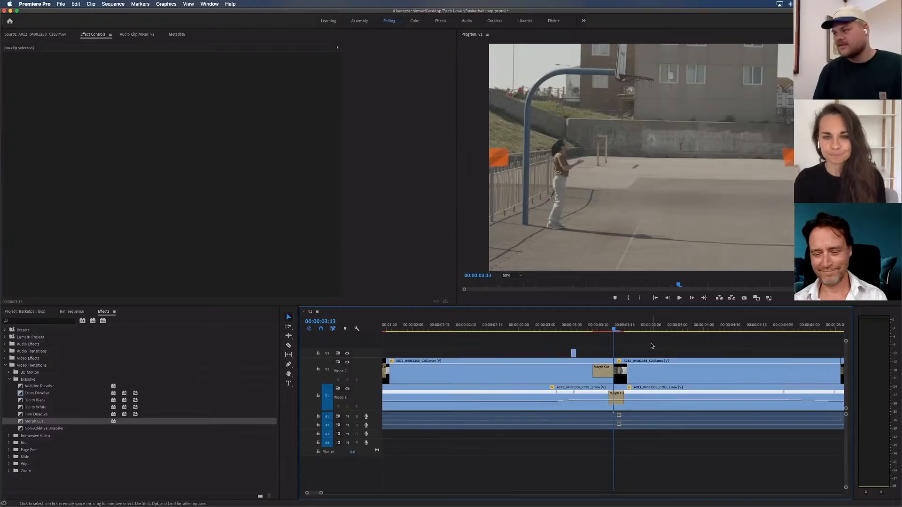
Check the new Video 2 Morph Cut at 00:00:03:11 and try to analyze it
{"action": "key", "text": "Left"}
{"action": "key", "text": "Left"}
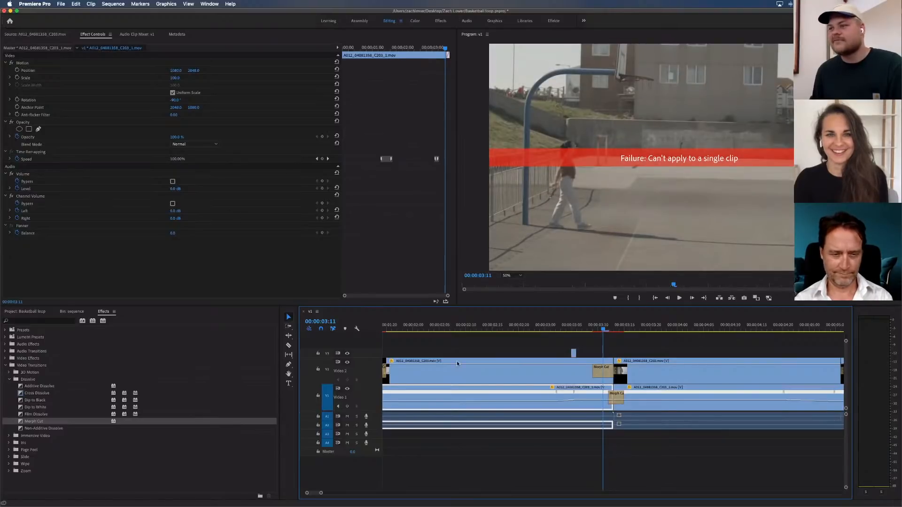
{"action": "left_click", "coordinate": [606, 373]}
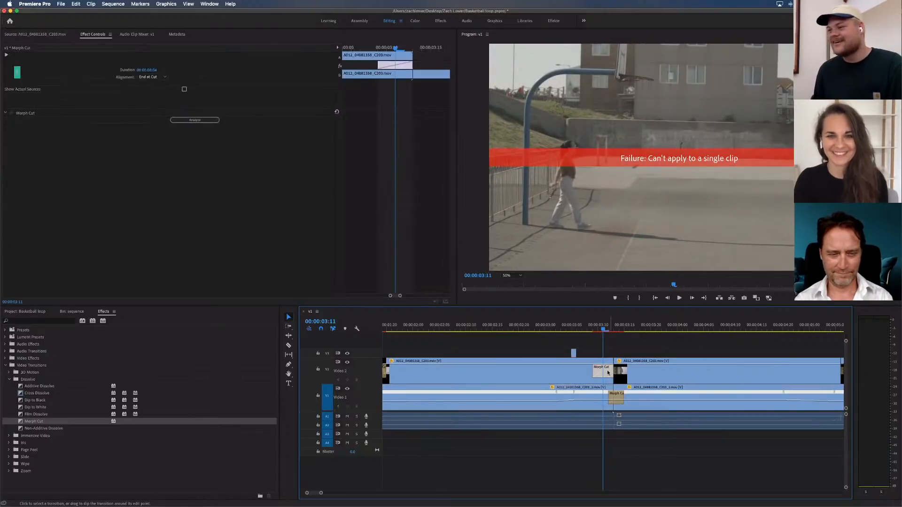
{"action": "left_click", "coordinate": [193, 120]}
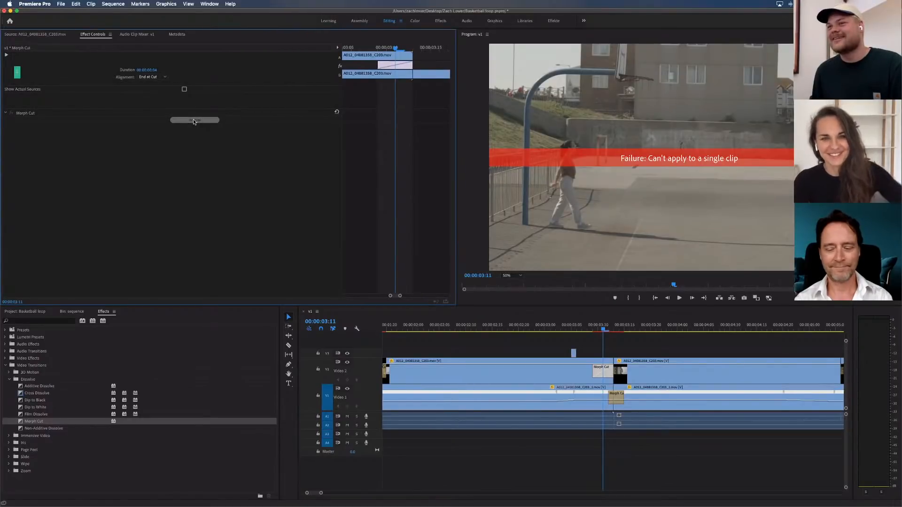
{"action": "left_click", "coordinate": [625, 343]}
{"action": "key", "text": "backslash"}
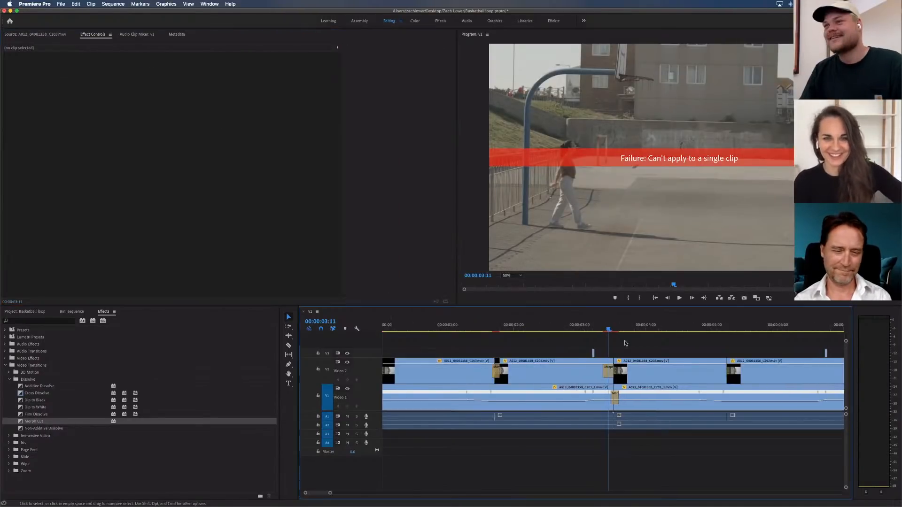
{"action": "key", "text": "backslash"}
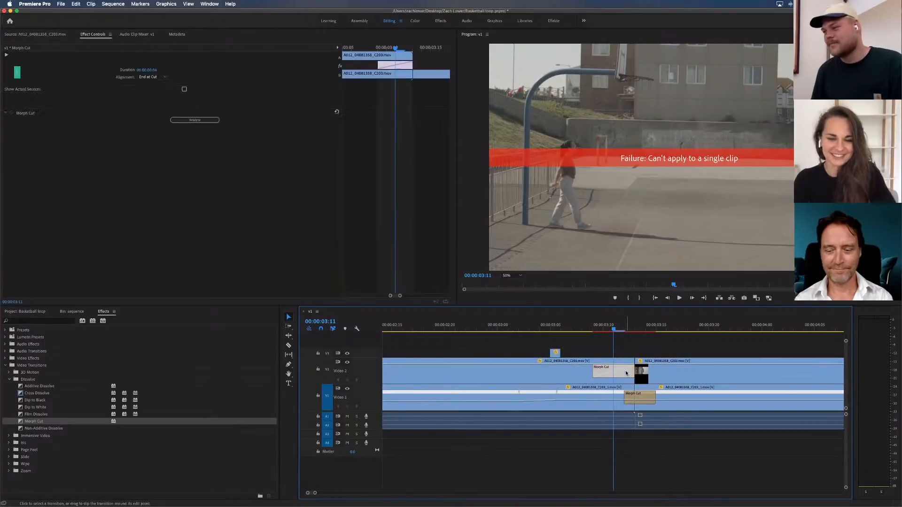
{"action": "left_click", "coordinate": [611, 372]}
{"action": "left_click", "coordinate": [192, 120]}
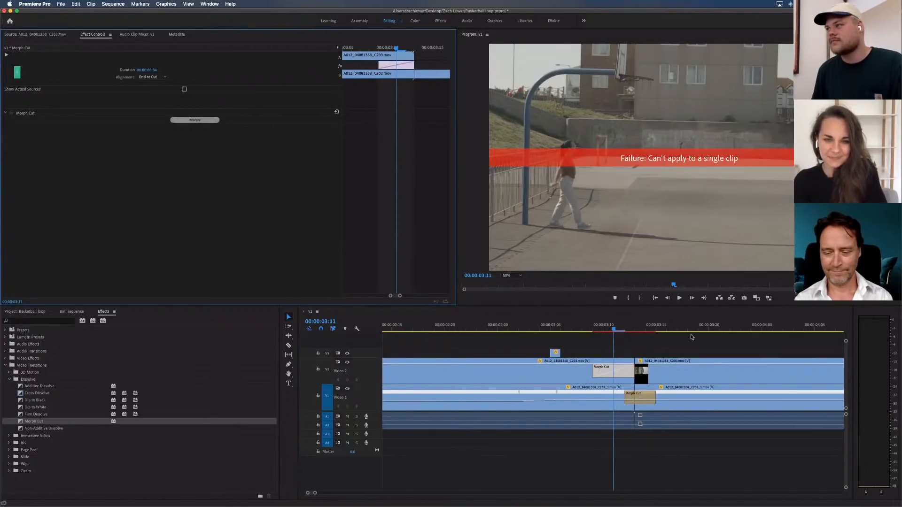
Delete the Morph Cut from the Video 2 cut at 00:00:03:13
{"action": "left_click", "coordinate": [632, 364]}
{"action": "left_click", "coordinate": [627, 370]}
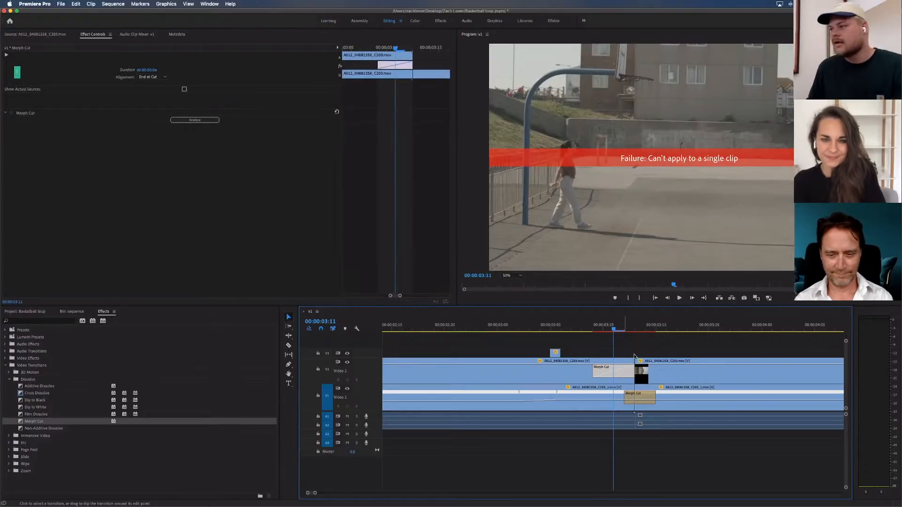
{"action": "key", "text": "Delete"}
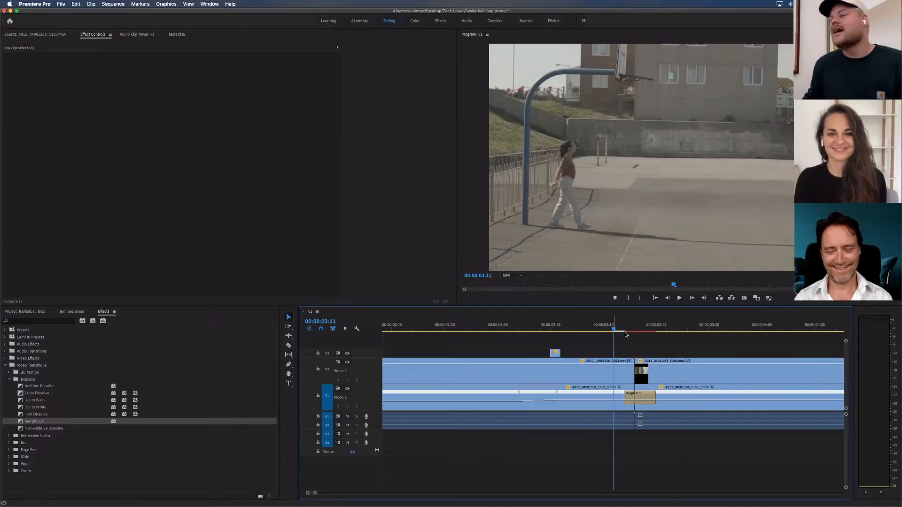
Inspect the Video 1 Morph Cut frames at 00:00:03:12 and 00:00:03:14 and open that transition's settings
{"action": "left_click_drag", "start_coordinate": [632, 327], "coordinate": [621, 327]}
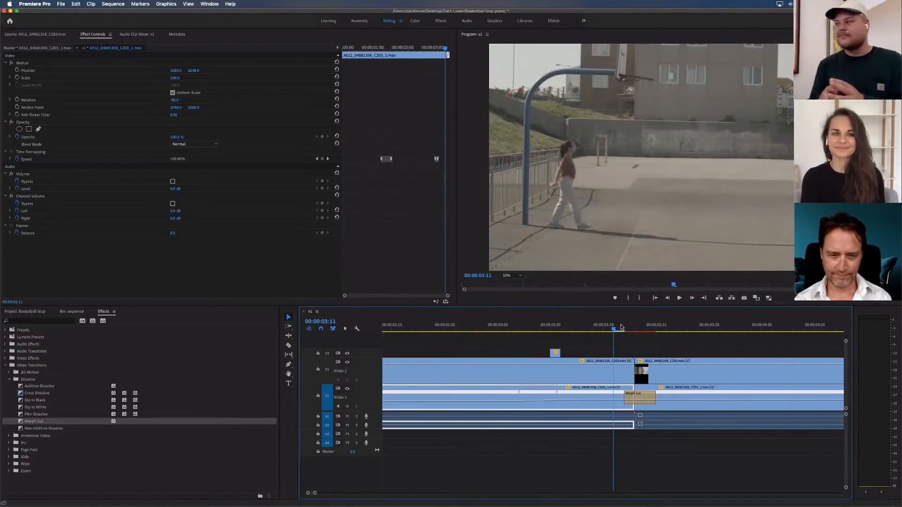
{"action": "mouse_move", "coordinate": [621, 328]}
{"action": "left_mouse_down"}
{"action": "mouse_move", "coordinate": [662, 325]}
{"action": "mouse_move", "coordinate": [623, 326]}
{"action": "left_mouse_up"}
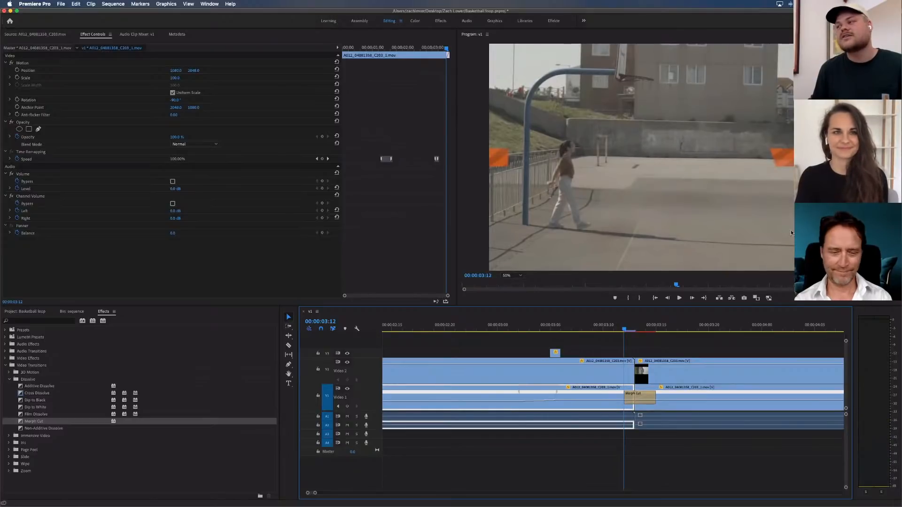
{"action": "left_click", "coordinate": [665, 344]}
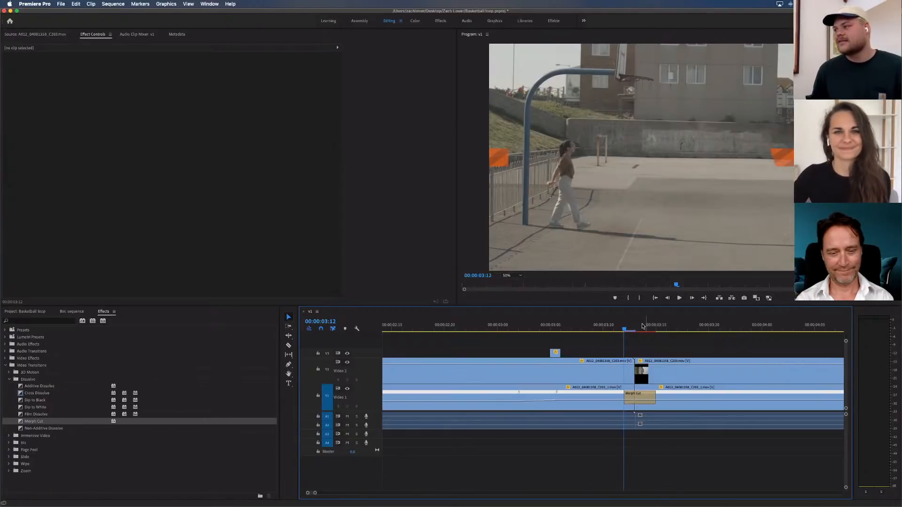
{"action": "left_click", "coordinate": [645, 330]}
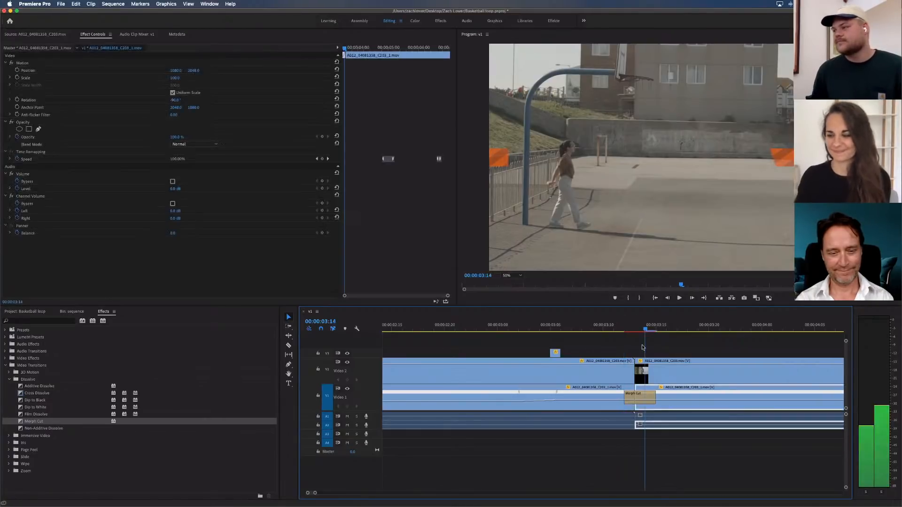
{"action": "left_click", "coordinate": [644, 399]}
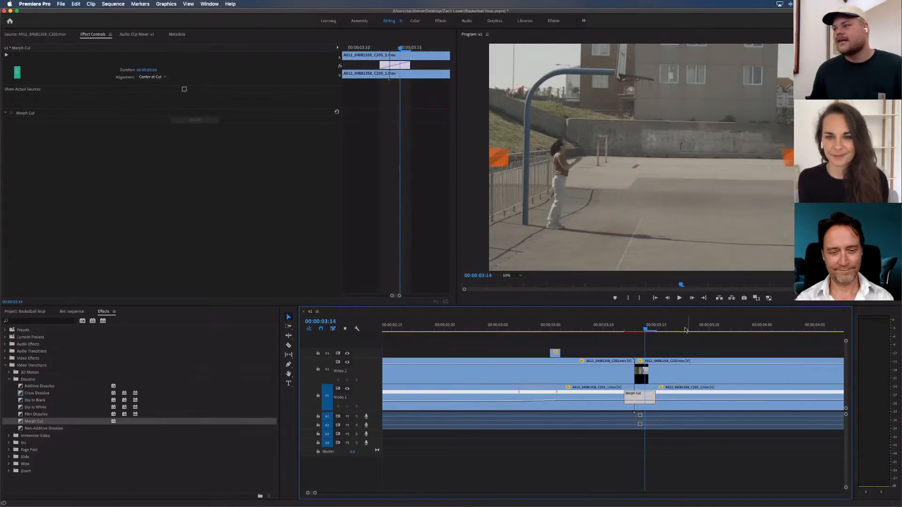
Set the program preview magnification to Fit and bring the whole sequence into view in the timeline
{"action": "left_click", "coordinate": [519, 276]}
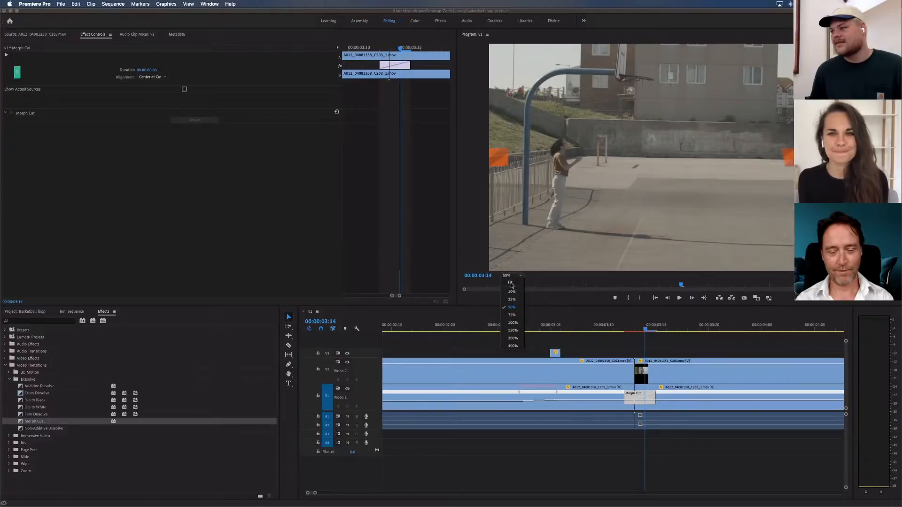
{"action": "left_click", "coordinate": [511, 283]}
{"action": "left_click", "coordinate": [664, 343]}
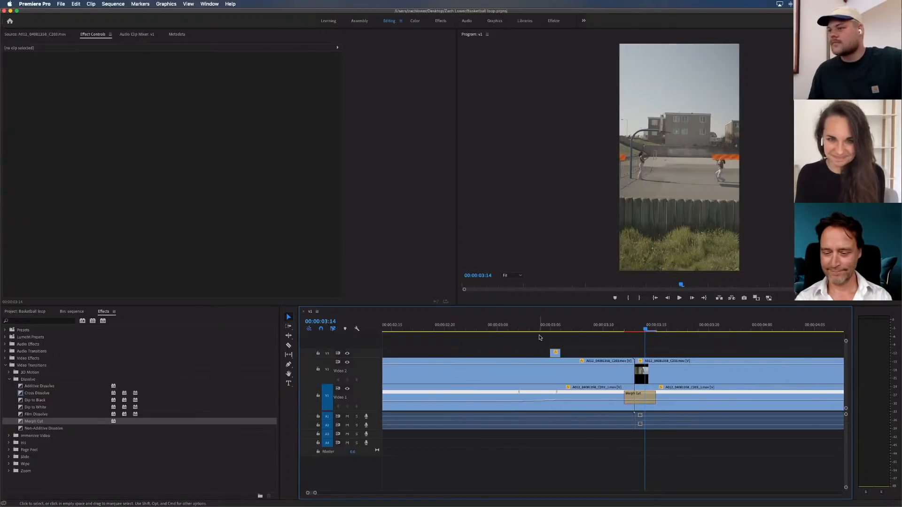
{"action": "key", "text": "minus"}
{"action": "key", "text": "minus"}
{"action": "key", "text": "minus"}
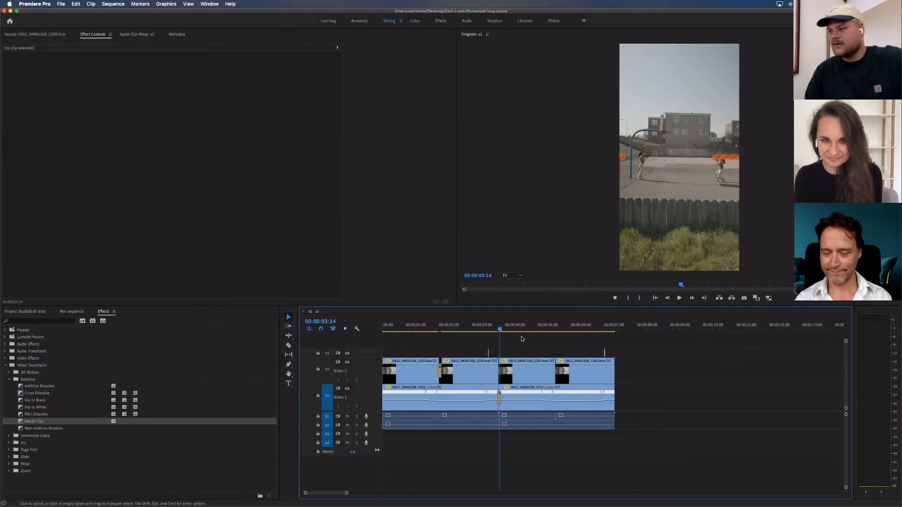
Select all clips in the sequence, clear the selection, and save the project
{"action": "left_click_drag", "start_coordinate": [624, 340], "coordinate": [375, 438]}
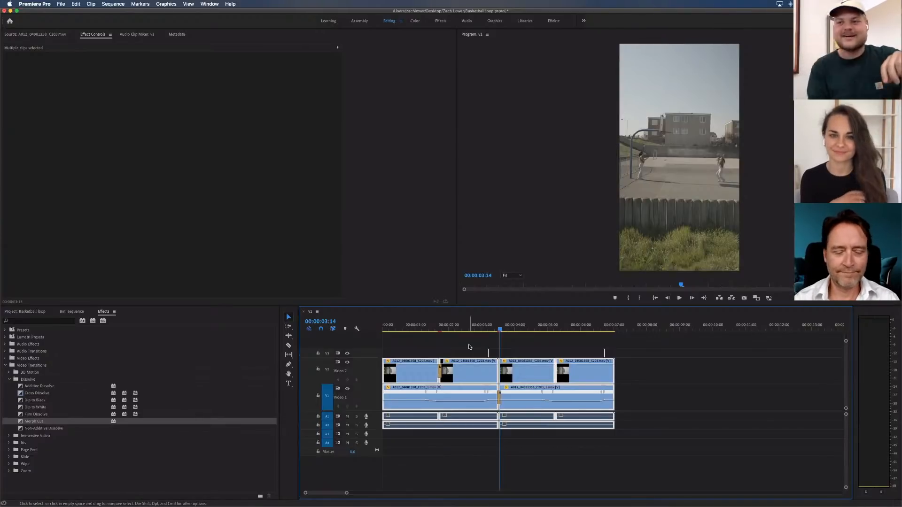
{"action": "left_click", "coordinate": [466, 345]}
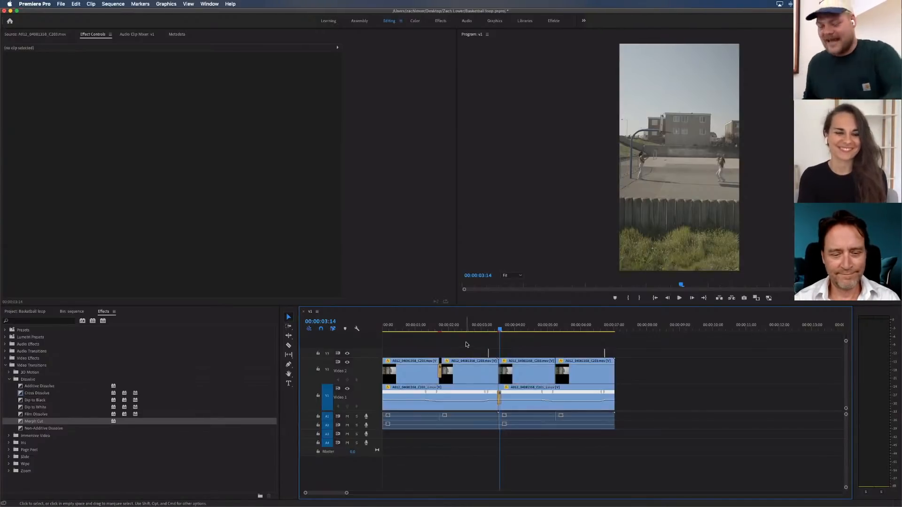
{"action": "key", "text": "super+s"}
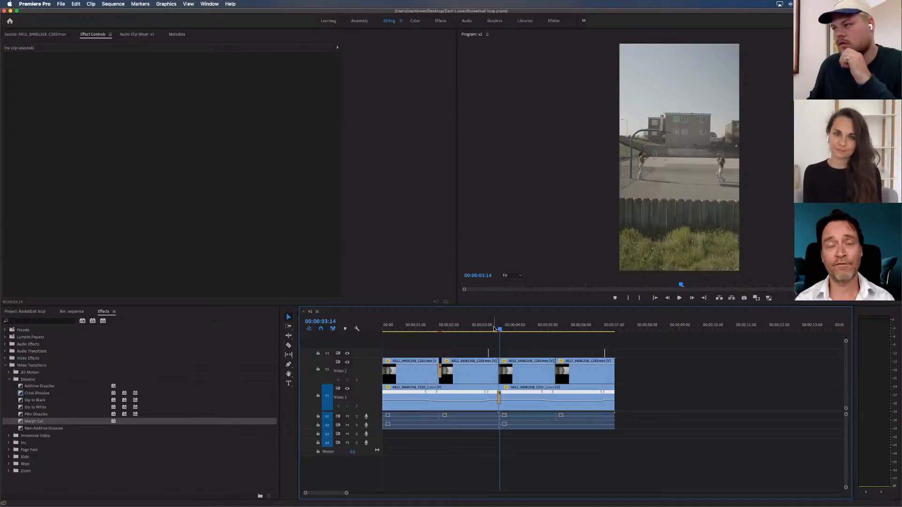
Play the sequence across the loop join from 00:00:03:11 and again from 00:00:03:10
{"action": "left_click_drag", "start_coordinate": [498, 330], "coordinate": [495, 329]}
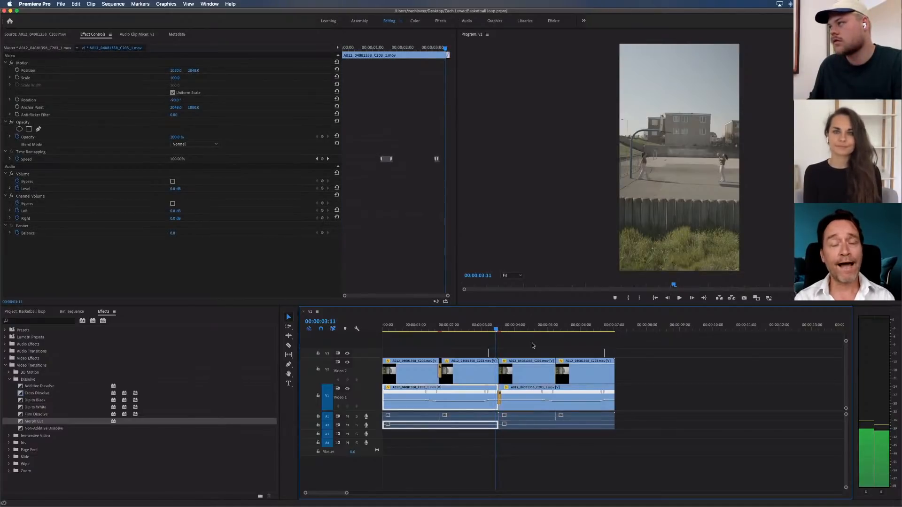
{"action": "key", "text": "space"}
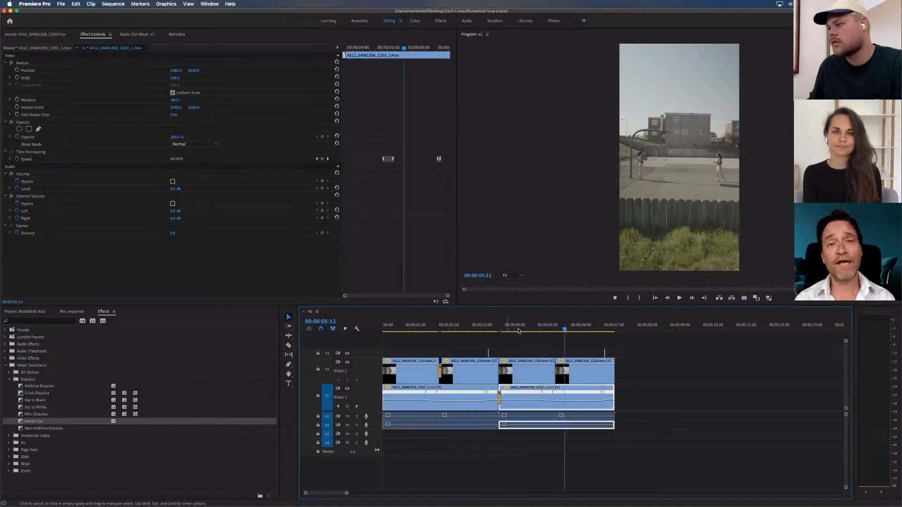
{"action": "left_click_drag", "start_coordinate": [510, 327], "coordinate": [495, 329]}
{"action": "left_click", "coordinate": [517, 345]}
{"action": "key", "text": "="}
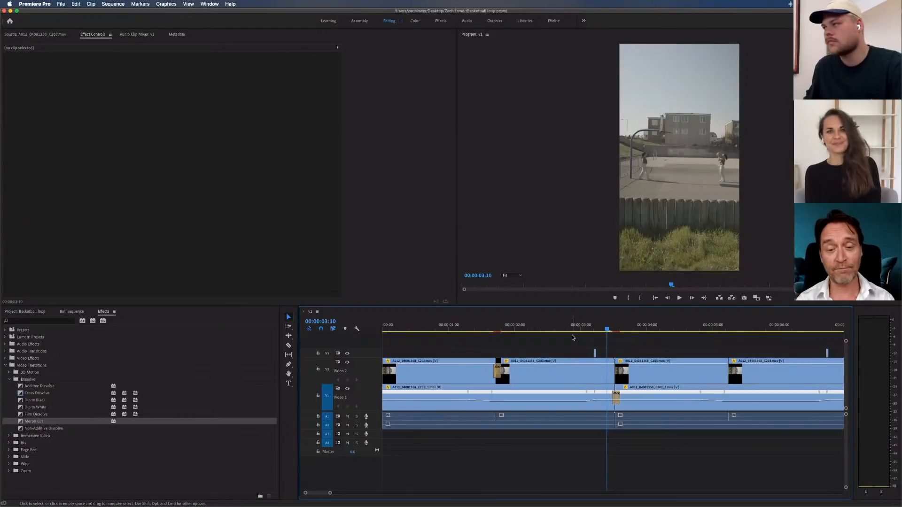
{"action": "key", "text": "space"}
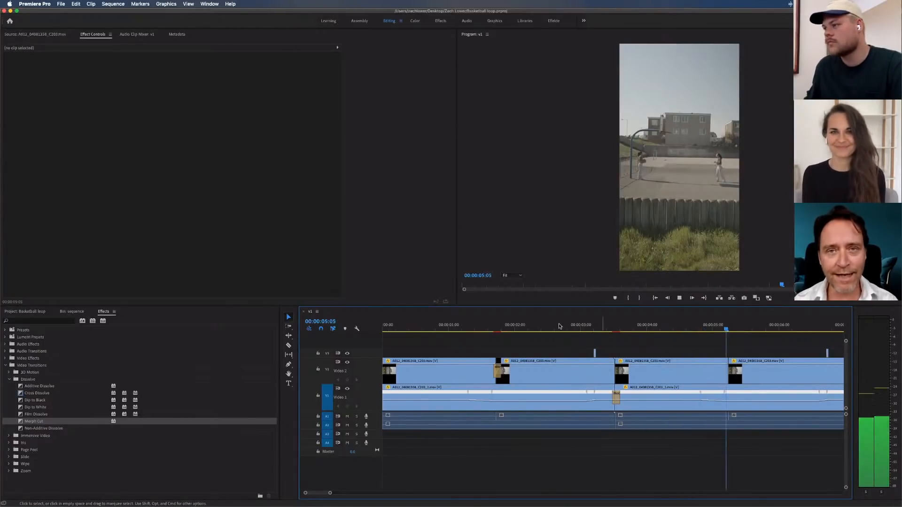
Play the sequence from 00:00:02:13 through the loop join and stop at 00:00:04:22
{"action": "left_click", "coordinate": [550, 331]}
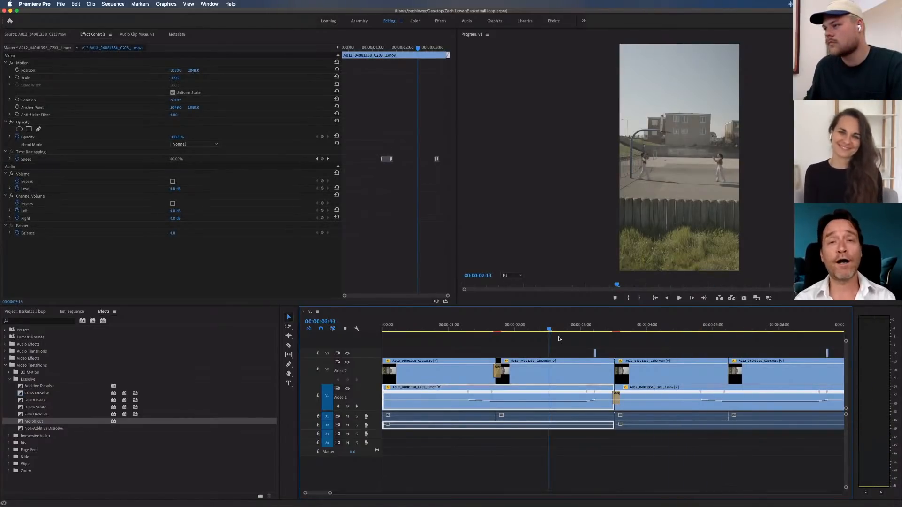
{"action": "left_click", "coordinate": [604, 349]}
{"action": "key", "text": "space"}
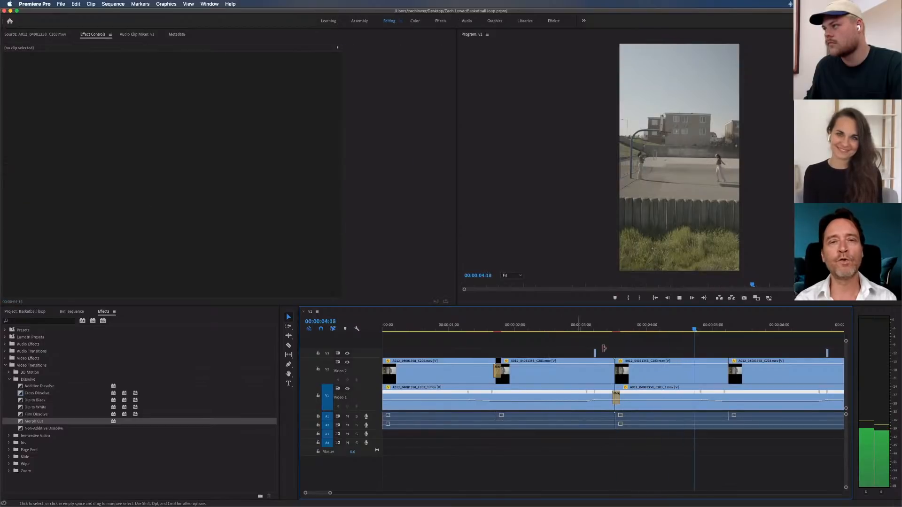
{"action": "key", "text": "space"}
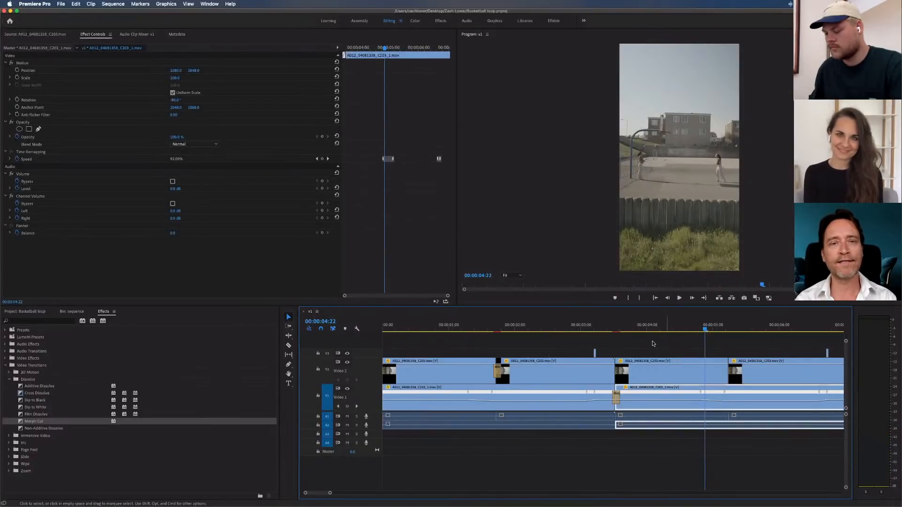
Save the project with no clips selected
{"action": "left_click", "coordinate": [624, 343]}
{"action": "key", "text": "minus"}
{"action": "key", "text": "minus"}
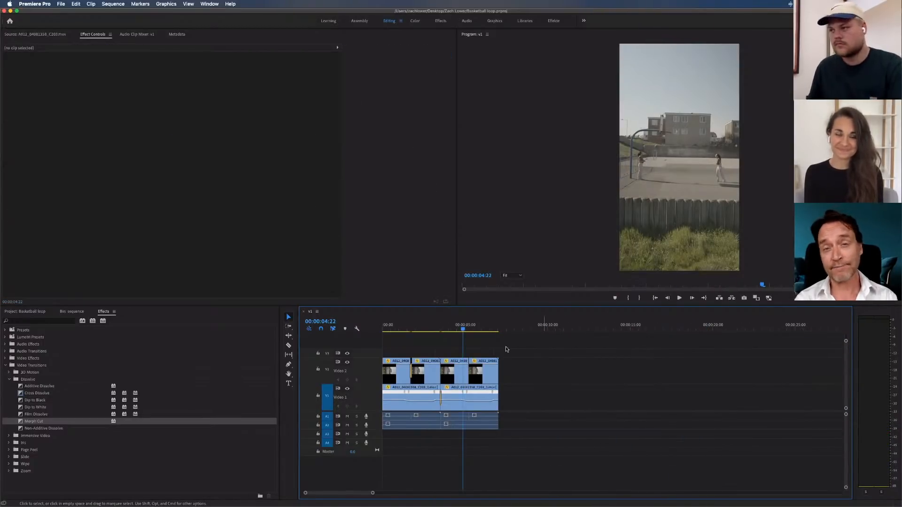
{"action": "key", "text": "super+s"}
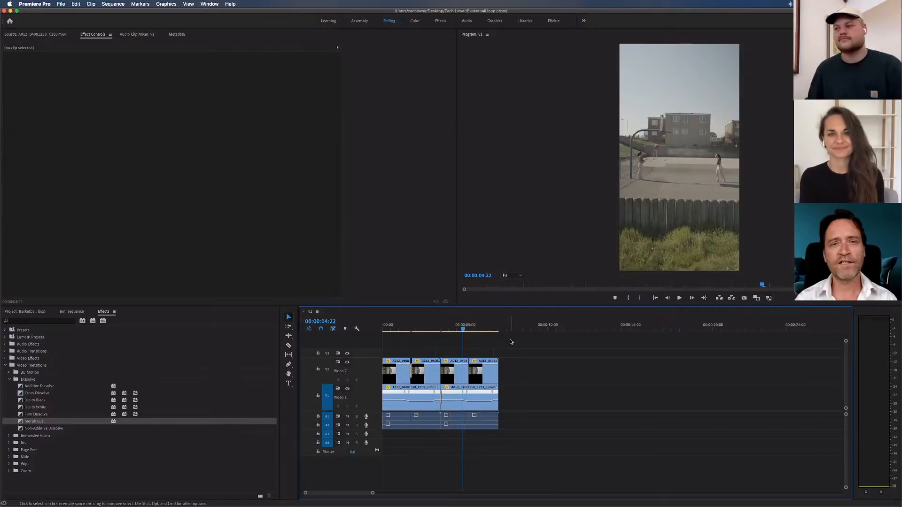
Scrub the playhead back to the frame at 00:00:04:18 in the second loop
{"action": "key", "text": "="}
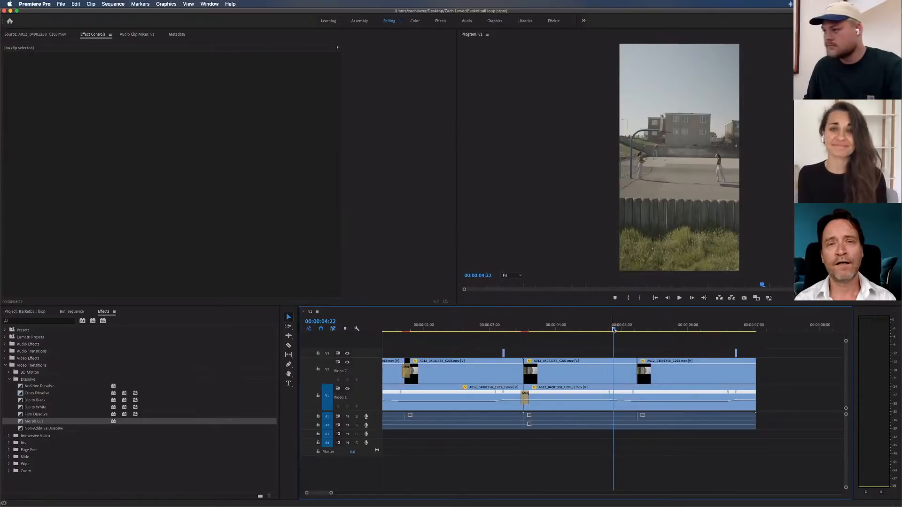
{"action": "left_click", "coordinate": [600, 329]}
{"action": "left_click_drag", "start_coordinate": [600, 329], "coordinate": [604, 330]}
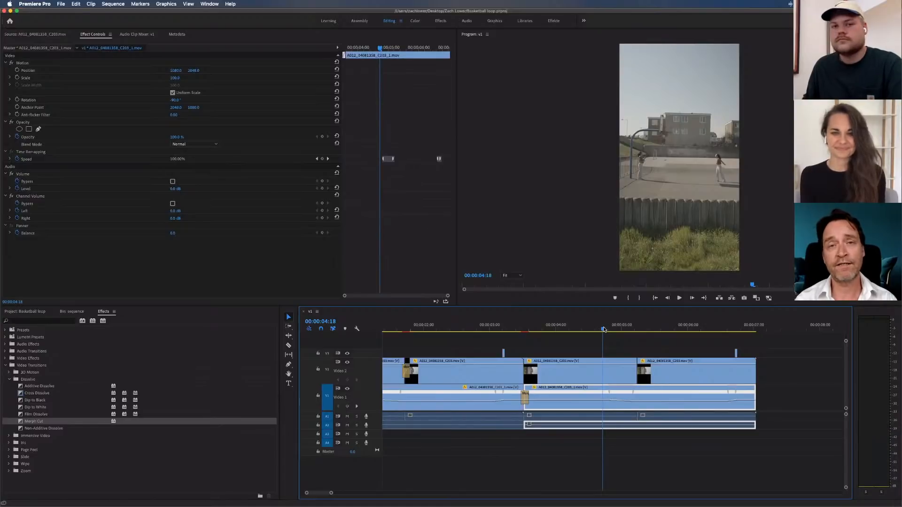
Move the playhead back to 00:00:04:17 in the second loop and cut the clips on all tracks there
{"action": "left_click", "coordinate": [625, 345]}
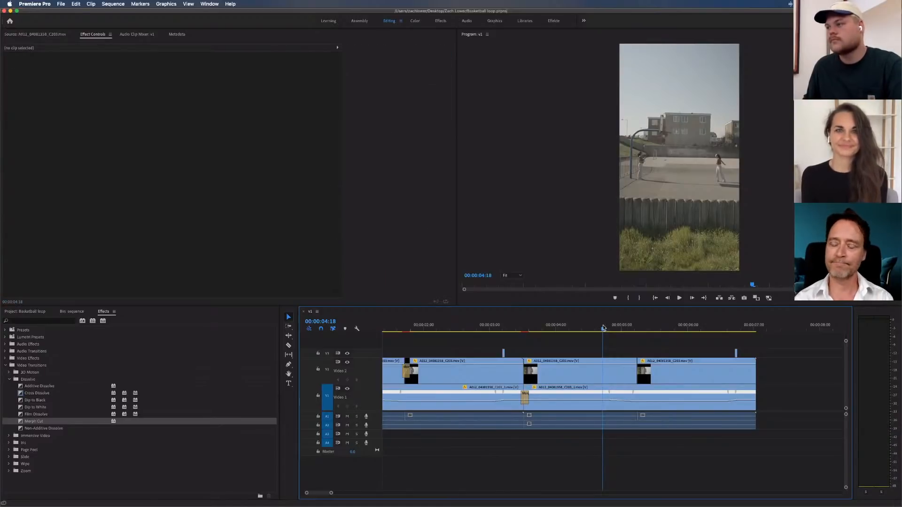
{"action": "left_click_drag", "start_coordinate": [604, 327], "coordinate": [600, 328]}
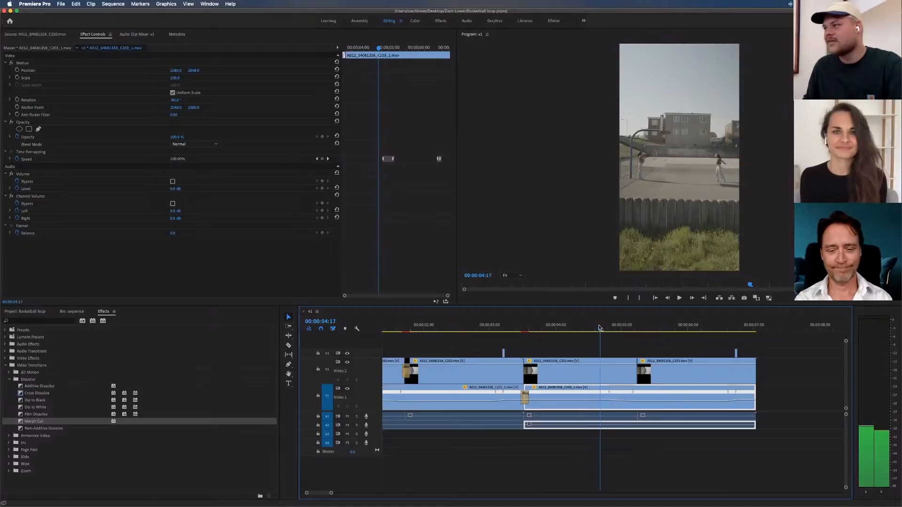
{"action": "left_click", "coordinate": [618, 341]}
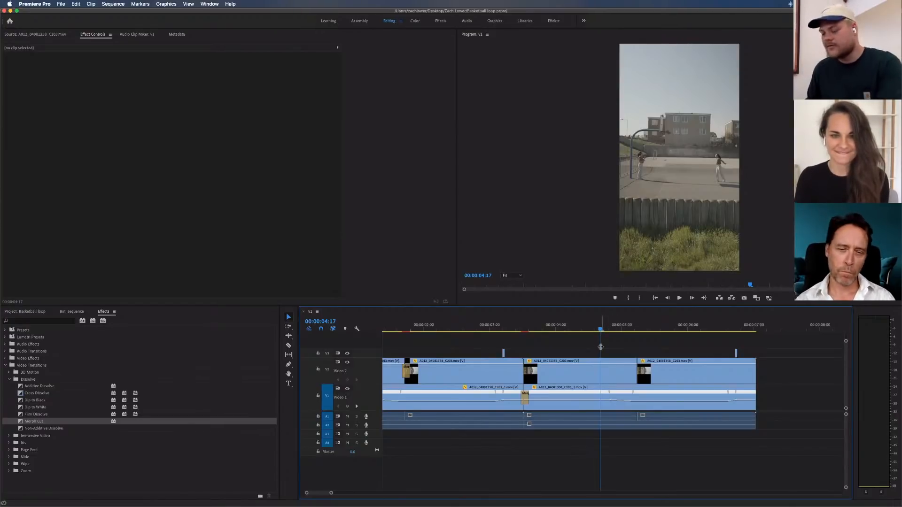
{"action": "key", "text": "minus"}
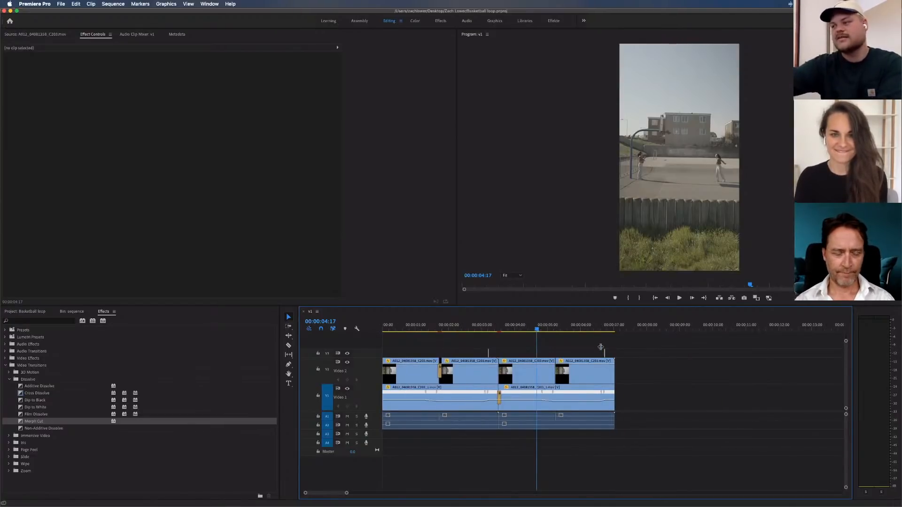
{"action": "key", "text": "equal"}
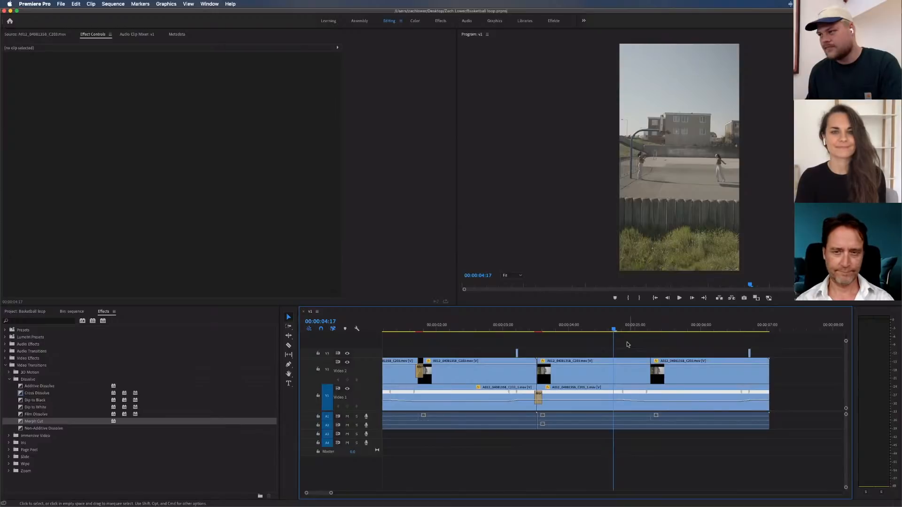
{"action": "key", "text": "super+k"}
{"action": "key", "text": "c"}
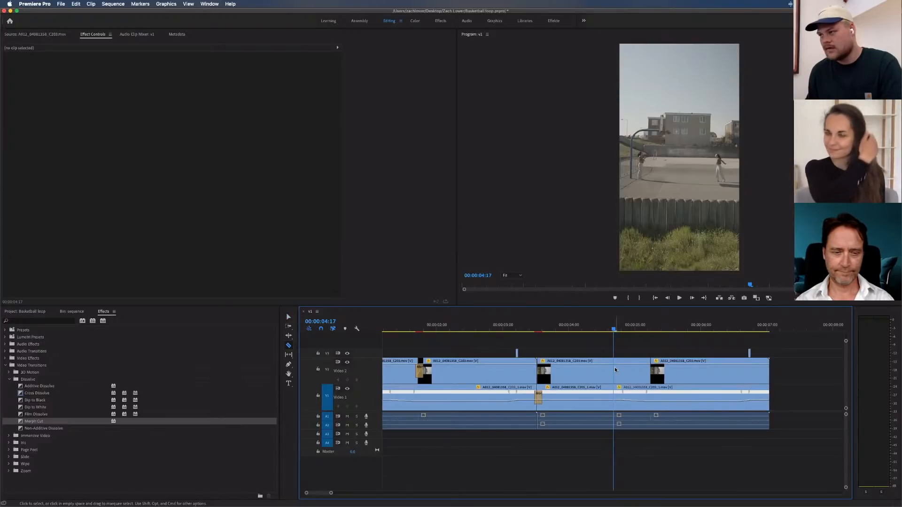
{"action": "key", "text": "super+shift+k"}
{"action": "key", "text": "v"}
Delete all video and audio clips after the cut at 00:00:04:17
{"action": "left_click_drag", "start_coordinate": [629, 338], "coordinate": [776, 442]}
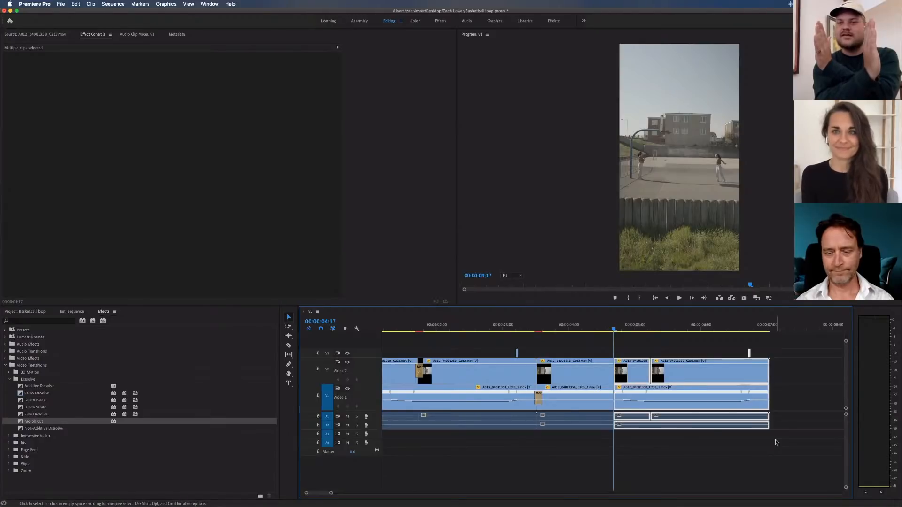
{"action": "left_click", "coordinate": [636, 353]}
{"action": "left_click_drag", "start_coordinate": [631, 335], "coordinate": [770, 450]}
{"action": "key", "text": "Delete"}
Compare the sequence's last frame with the first loop and ripple-trim away everything before 00:00:01:02
{"action": "key", "text": "Left"}
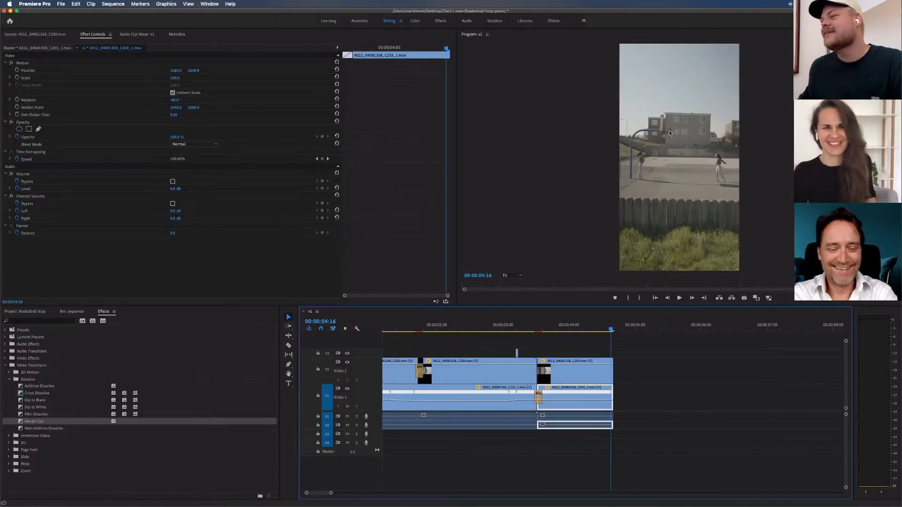
{"action": "scroll", "coordinate": [424, 327], "scroll_direction": "left", "scroll_amount": 3}
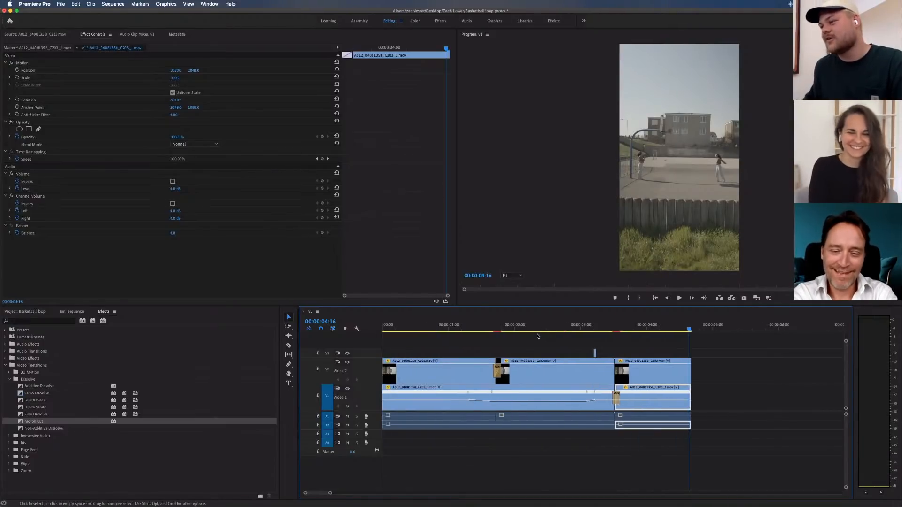
{"action": "left_click_drag", "start_coordinate": [424, 328], "coordinate": [454, 326]}
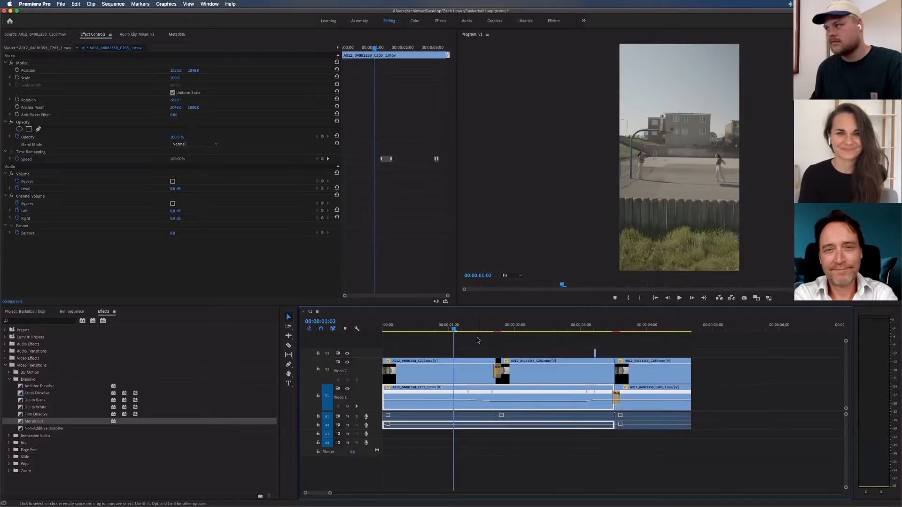
{"action": "key", "text": "q"}
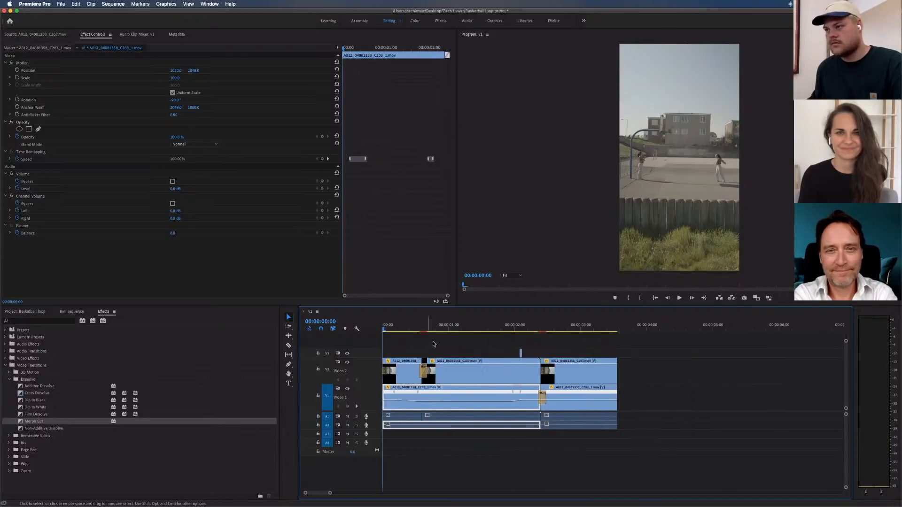
Trim one frame off the end of both stacked clips so the sequence ends at 00:00:03:13
{"action": "left_click", "coordinate": [616, 325]}
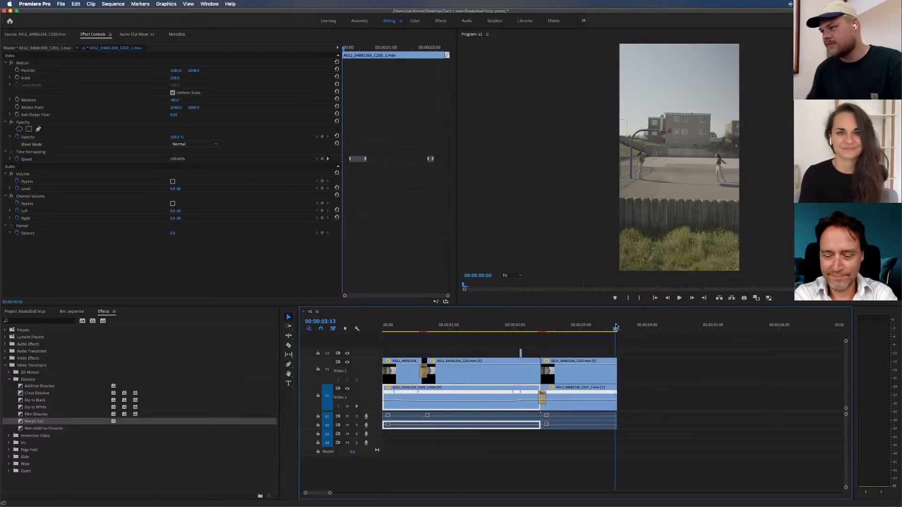
{"action": "left_click", "coordinate": [631, 344]}
{"action": "key", "text": "="}
{"action": "key", "text": "="}
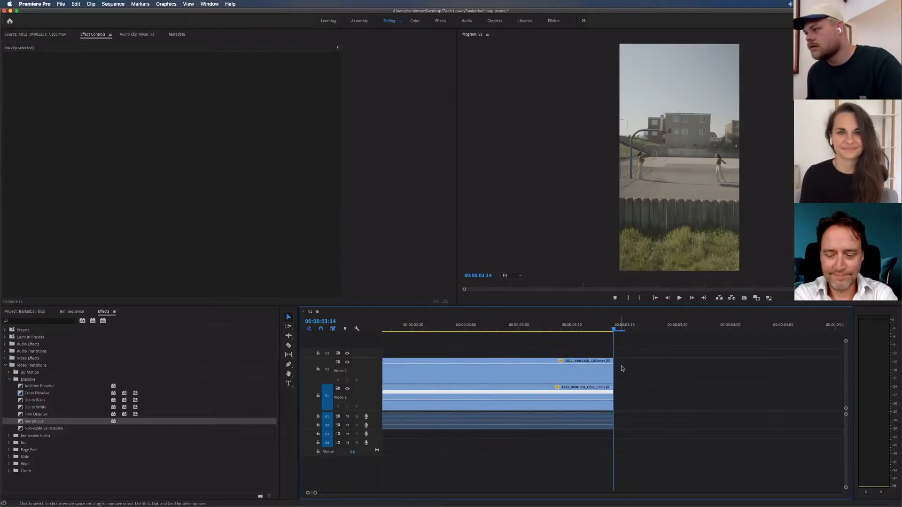
{"action": "left_click_drag", "start_coordinate": [616, 367], "coordinate": [602, 367]}
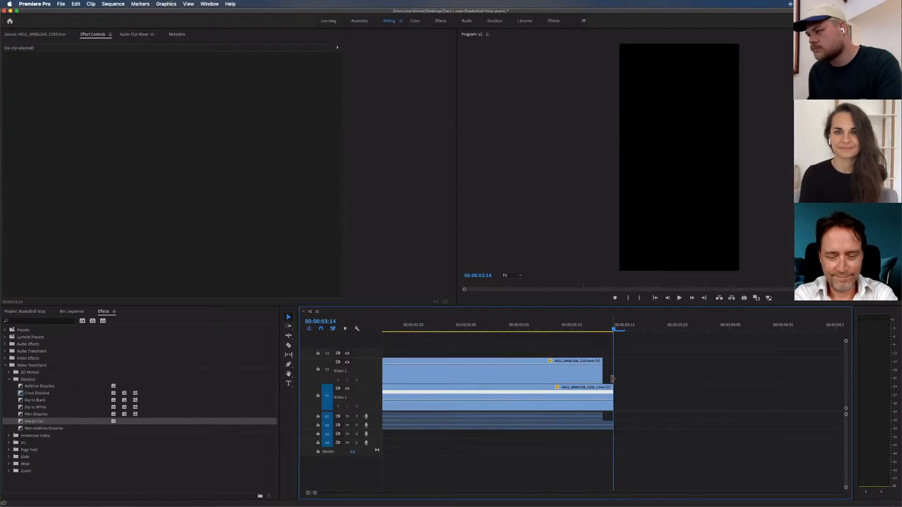
{"action": "left_click_drag", "start_coordinate": [613, 397], "coordinate": [602, 397]}
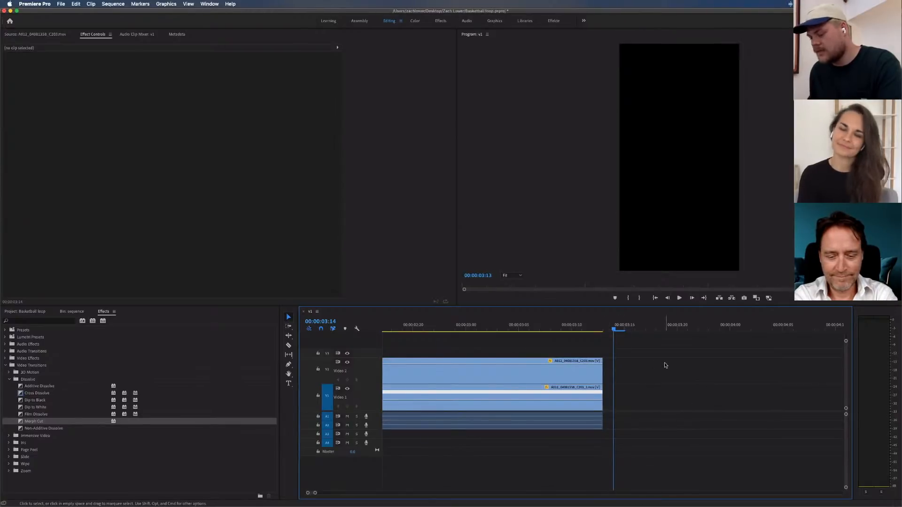
Nest all the clips in the sequence as a nested sequence named "Bbal v2"
{"action": "key", "text": "minus"}
{"action": "key", "text": "minus"}
{"action": "key", "text": "minus"}
{"action": "left_click_drag", "start_coordinate": [536, 340], "coordinate": [383, 438]}
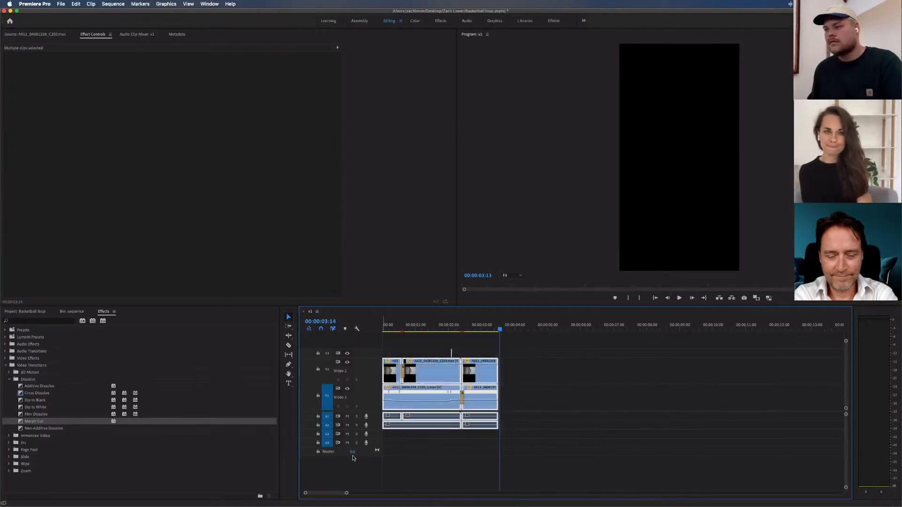
{"action": "right_click", "coordinate": [444, 372]}
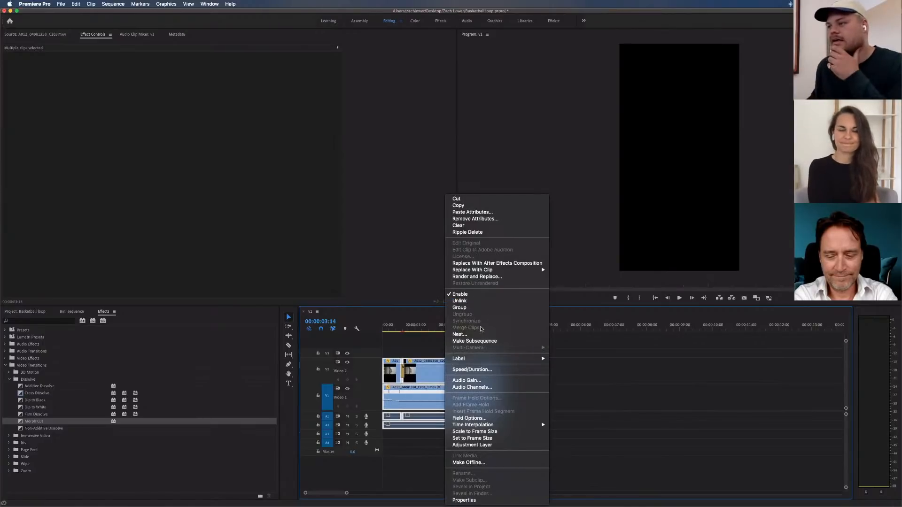
{"action": "left_click", "coordinate": [493, 334]}
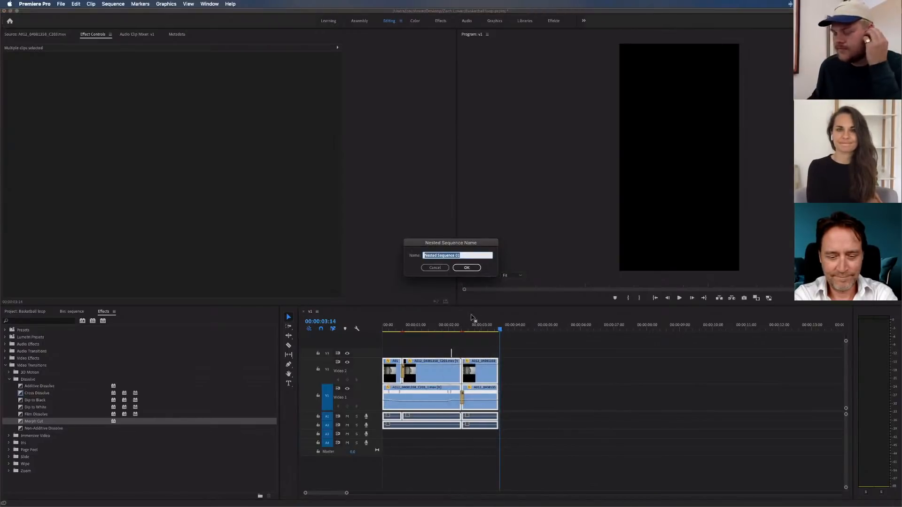
{"action": "type", "text": "Ba"}
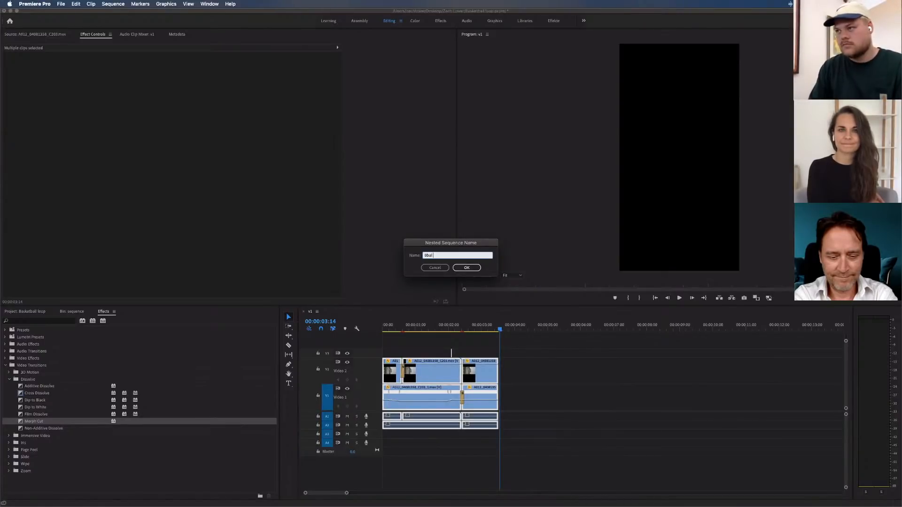
{"action": "key", "text": "Return"}
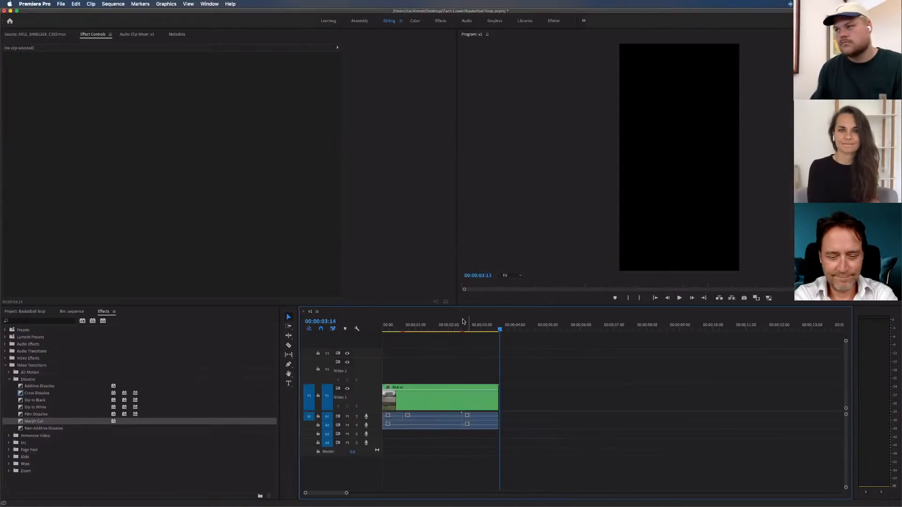
Scrub through the nested clip to 00:00:02:04 and copy it together with its audio clips
{"action": "left_click_drag", "start_coordinate": [513, 369], "coordinate": [342, 454]}
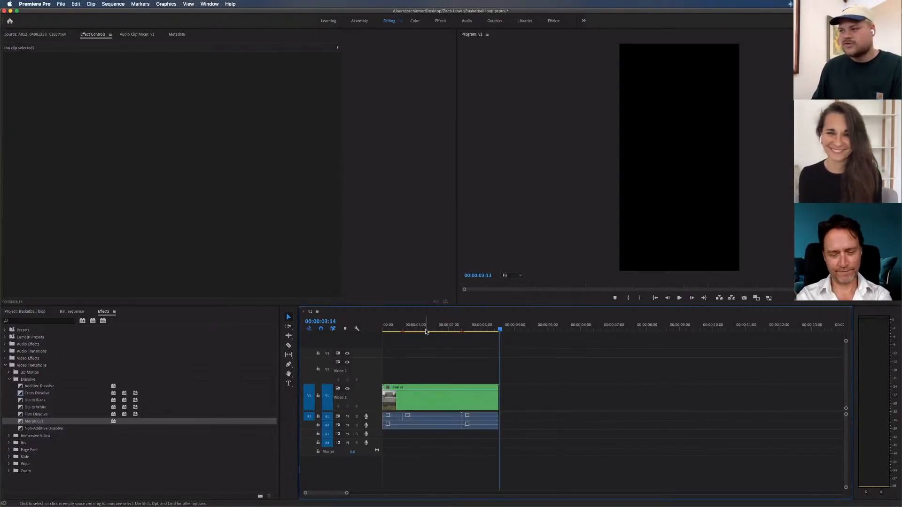
{"action": "left_click", "coordinate": [418, 362]}
{"action": "left_click_drag", "start_coordinate": [399, 325], "coordinate": [453, 324]}
{"action": "left_click_drag", "start_coordinate": [496, 349], "coordinate": [384, 457]}
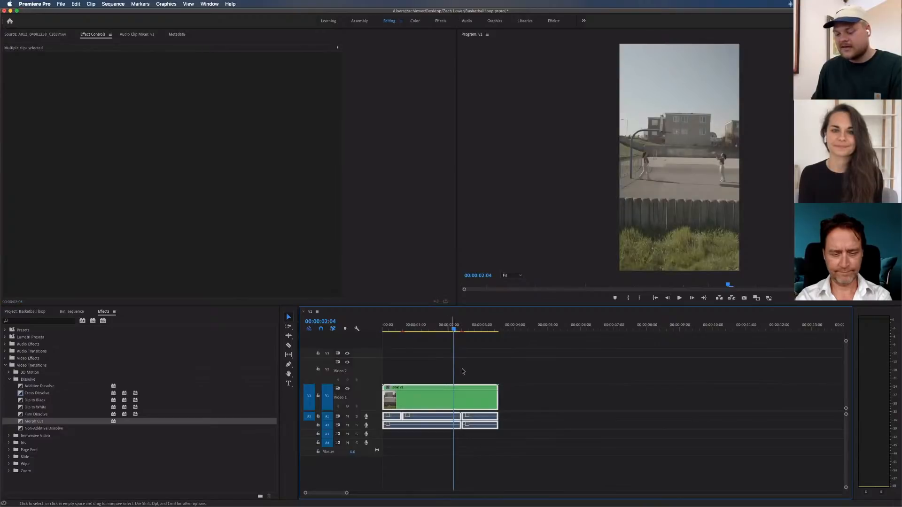
{"action": "left_click", "coordinate": [432, 356]}
Start a new sequence from the custom Instagram Port preset and review its frame size and aspect ratio settings
{"action": "key", "text": "super+n"}
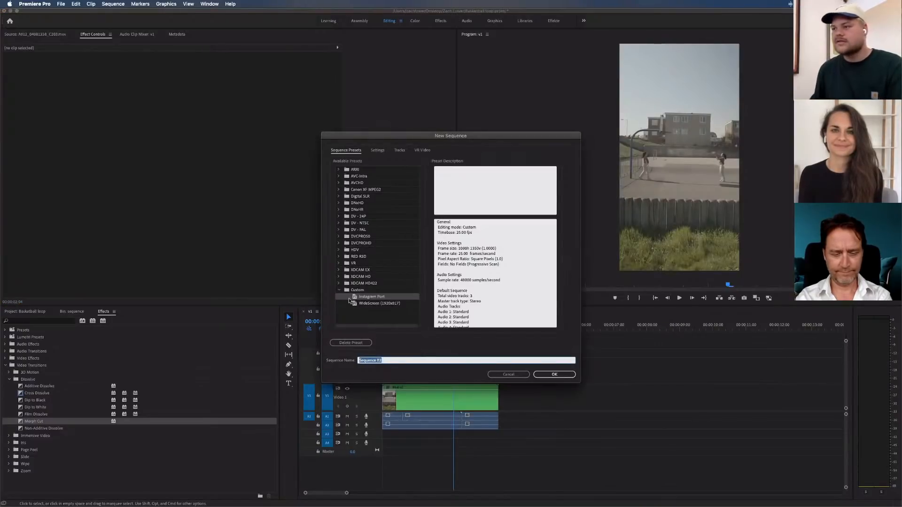
{"action": "left_click", "coordinate": [372, 298]}
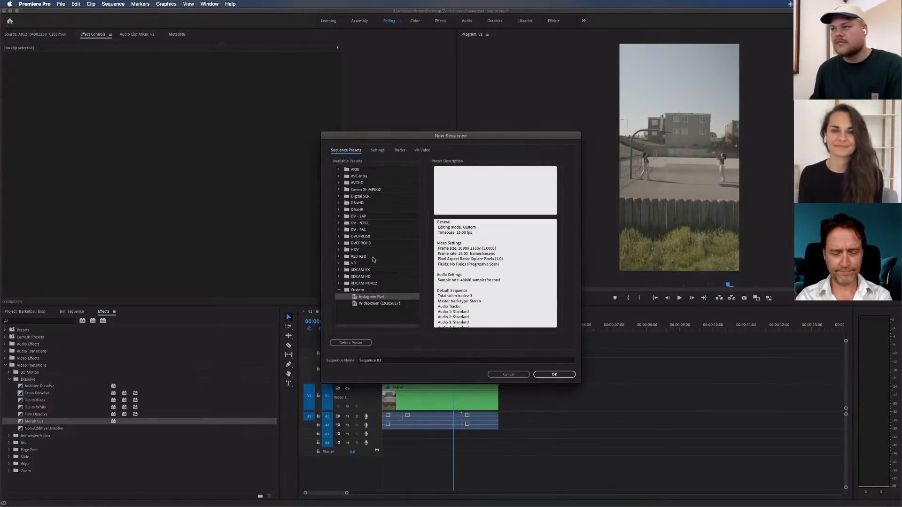
{"action": "left_click", "coordinate": [378, 150]}
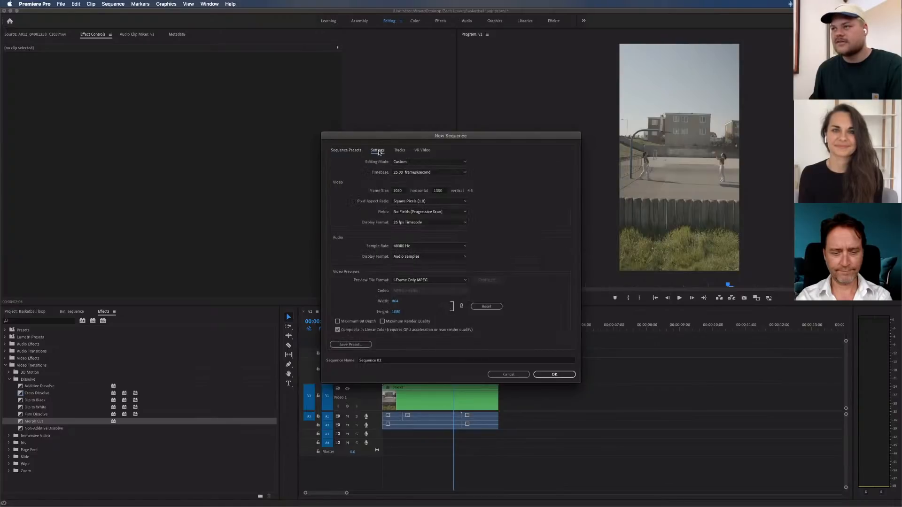
{"action": "left_click", "coordinate": [402, 192]}
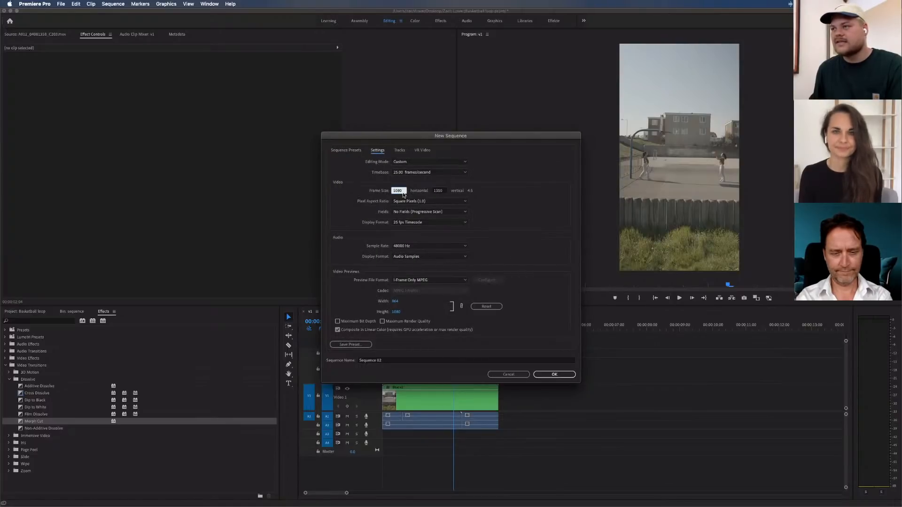
{"action": "left_click", "coordinate": [442, 192]}
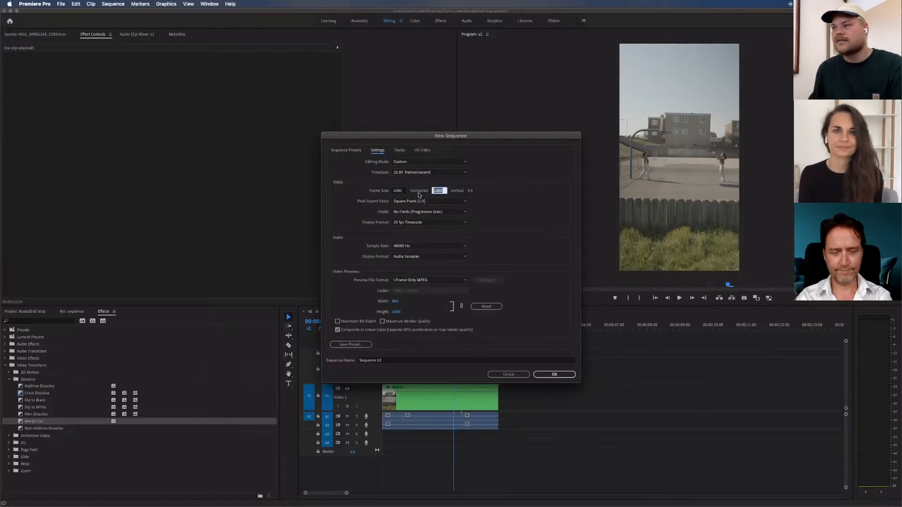
{"action": "left_click", "coordinate": [474, 193]}
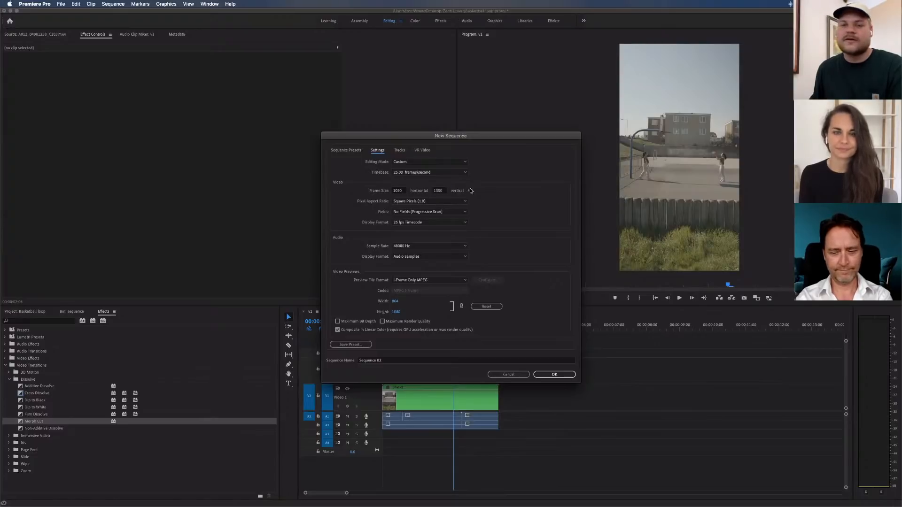
Name the new sequence "Bbal 4:5" and create it
{"action": "left_click_drag", "start_coordinate": [392, 360], "coordinate": [353, 362]}
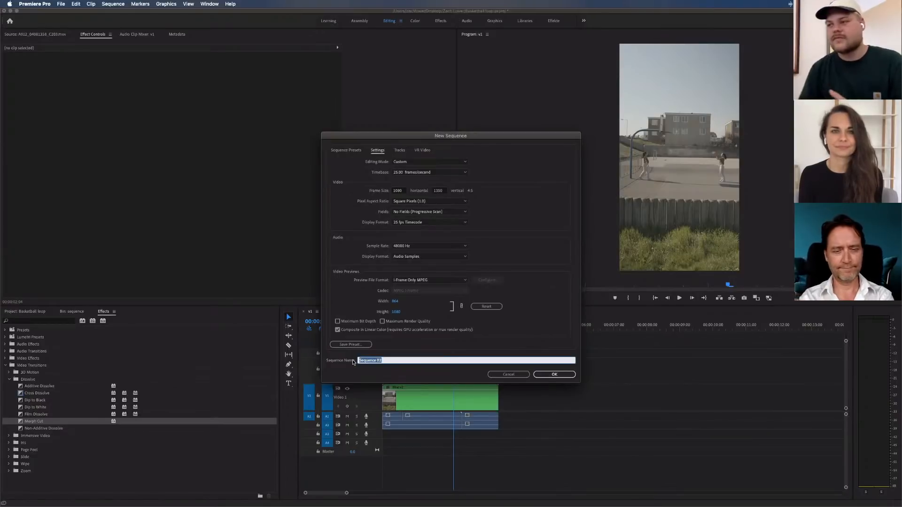
{"action": "type", "text": "F"}
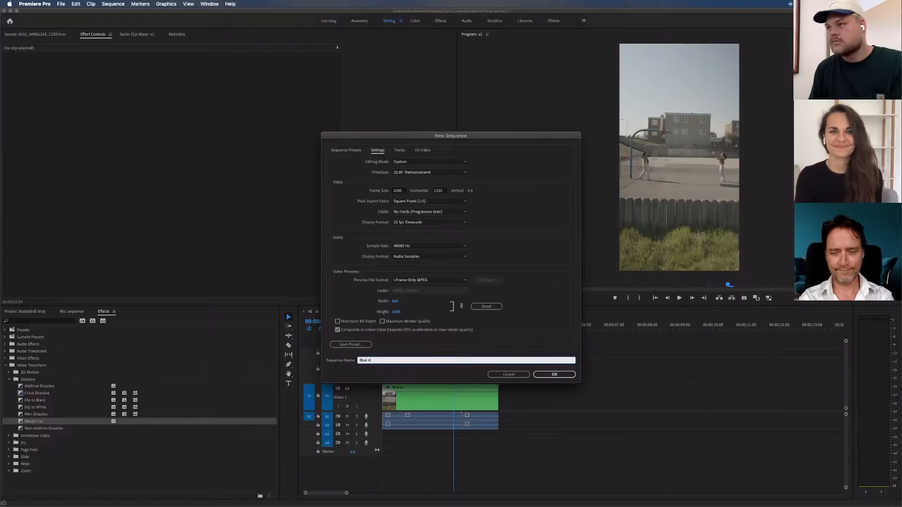
{"action": "type", "text": "bal 4:5"}
{"action": "key", "text": "Return"}
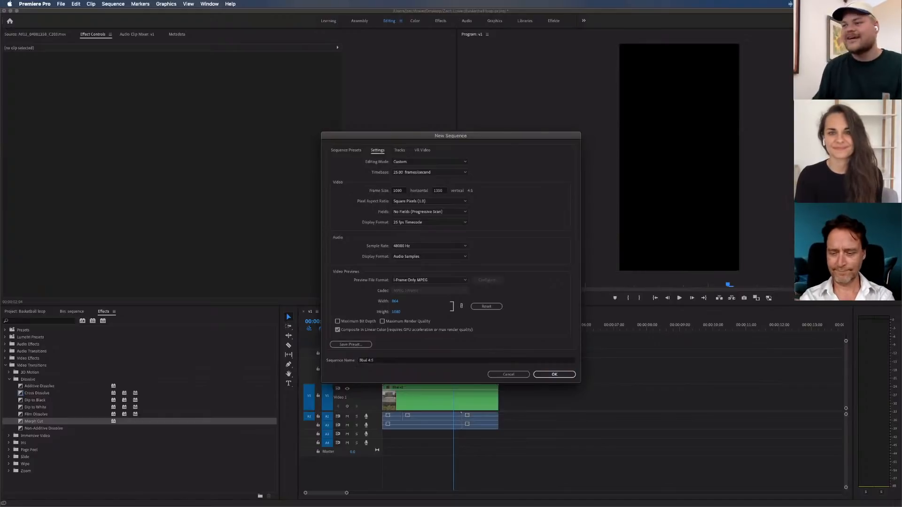
Paste the copied nested clip and audio at the start of the Bbal 4:5 sequence and return the playhead to 00:00:00:00
{"action": "left_click", "coordinate": [28, 314]}
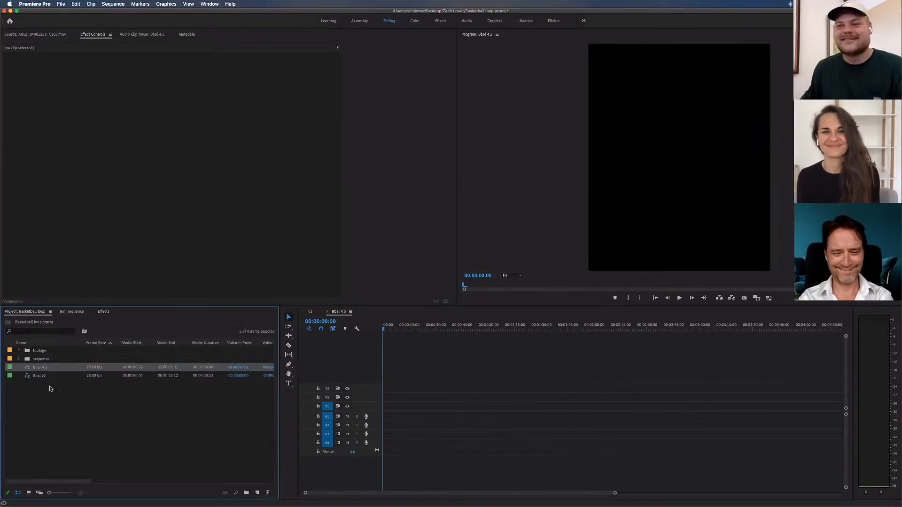
{"action": "left_click", "coordinate": [431, 372]}
{"action": "key", "text": "super+v"}
{"action": "left_click", "coordinate": [408, 361]}
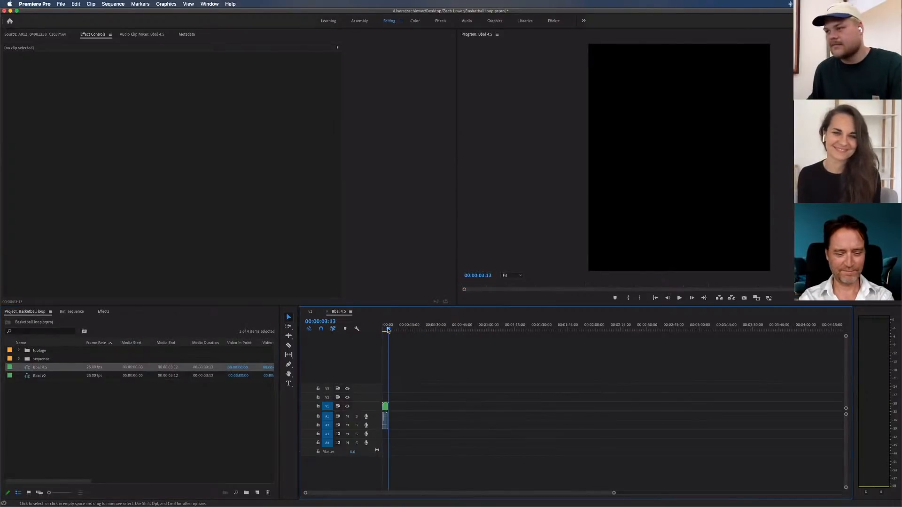
{"action": "left_click_drag", "start_coordinate": [388, 329], "coordinate": [378, 327]}
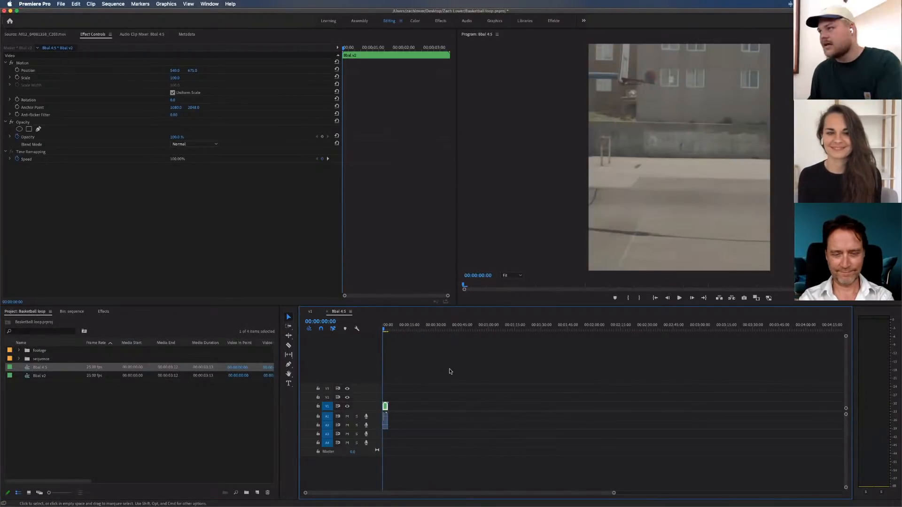
{"action": "left_click", "coordinate": [474, 375]}
{"action": "key", "text": "="}
{"action": "key", "text": "="}
{"action": "key", "text": "="}
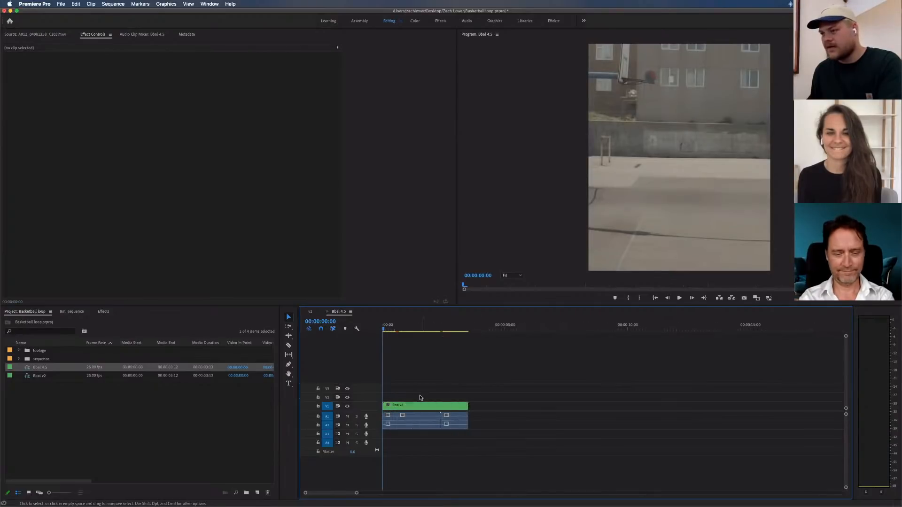
Set the nested clip's scale to 50 and its vertical position to about 680, and scrub through it to check the framing
{"action": "left_click", "coordinate": [414, 405]}
{"action": "left_click", "coordinate": [175, 79]}
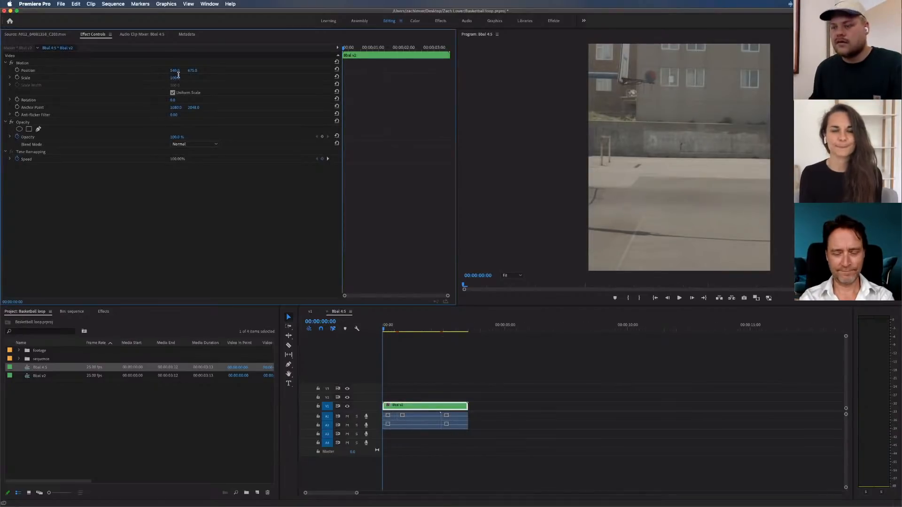
{"action": "type", "text": "50"}
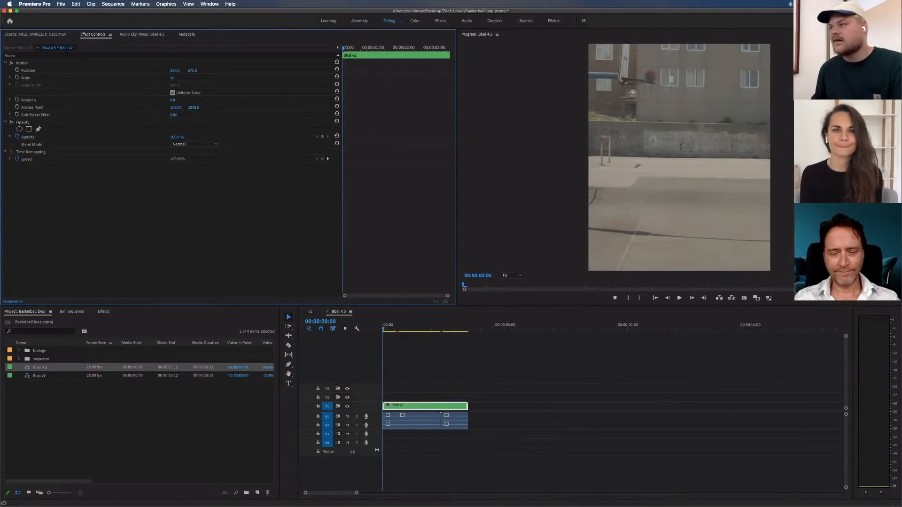
{"action": "left_click", "coordinate": [512, 314]}
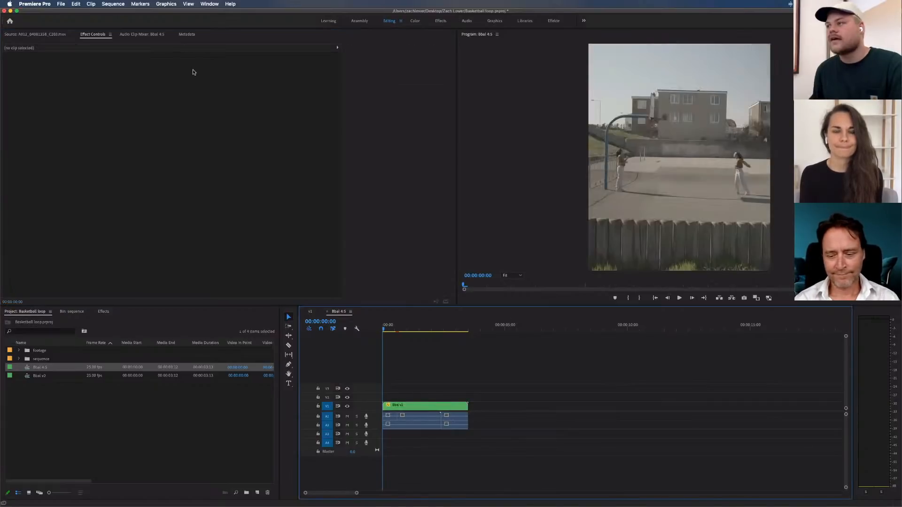
{"action": "left_click", "coordinate": [199, 71]}
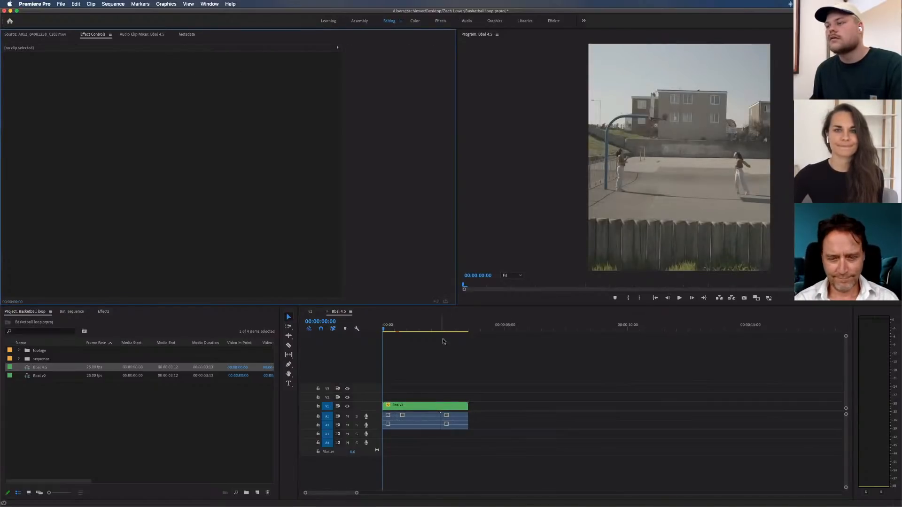
{"action": "left_click", "coordinate": [411, 406]}
{"action": "mouse_move", "coordinate": [192, 71]}
{"action": "left_mouse_down"}
{"action": "mouse_move", "coordinate": [227, 71]}
{"action": "mouse_move", "coordinate": [195, 71]}
{"action": "left_mouse_up"}
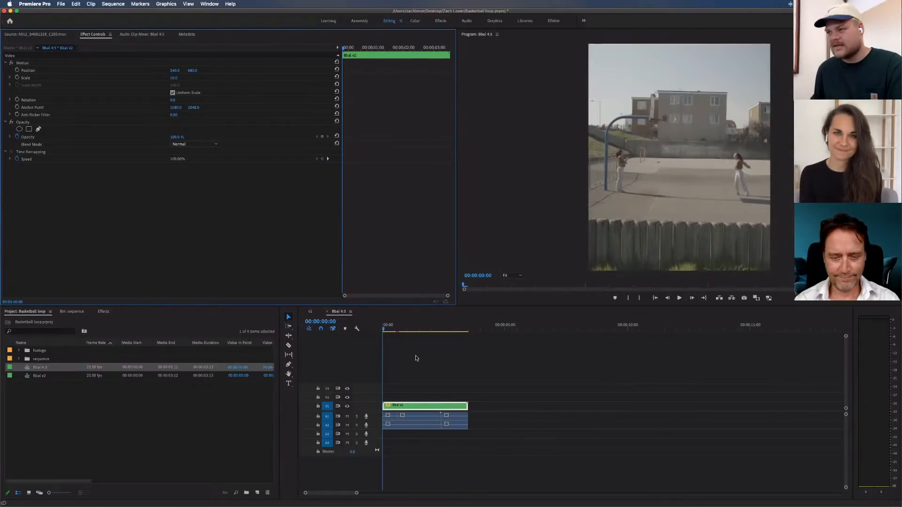
{"action": "left_click_drag", "start_coordinate": [394, 329], "coordinate": [418, 330]}
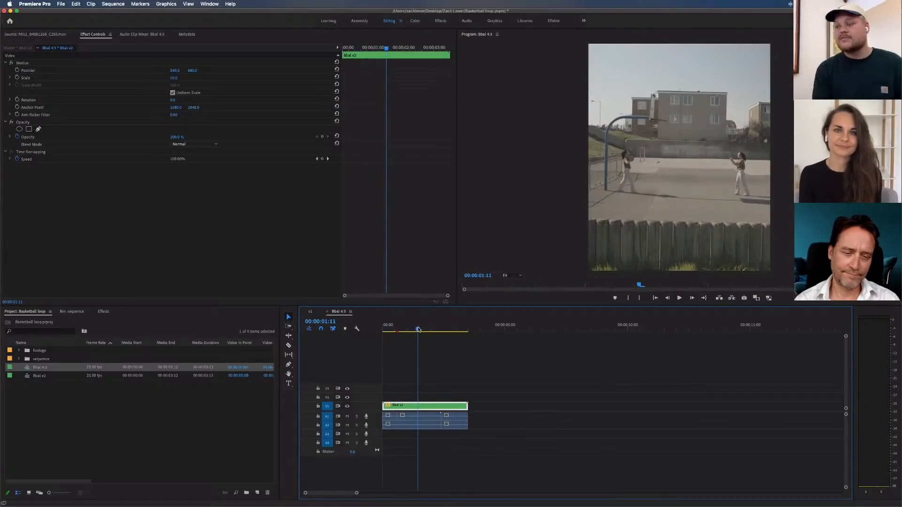
{"action": "left_click_drag", "start_coordinate": [418, 329], "coordinate": [382, 327]}
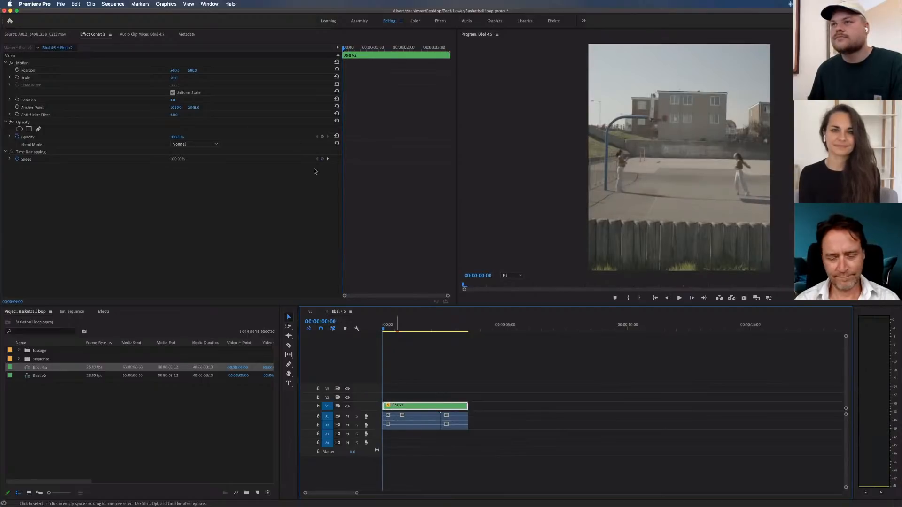
Set the clip's scale to 90 and position to about 723, 977, and start keyframing both properties at 00:00:00:00
{"action": "left_click", "coordinate": [176, 77]}
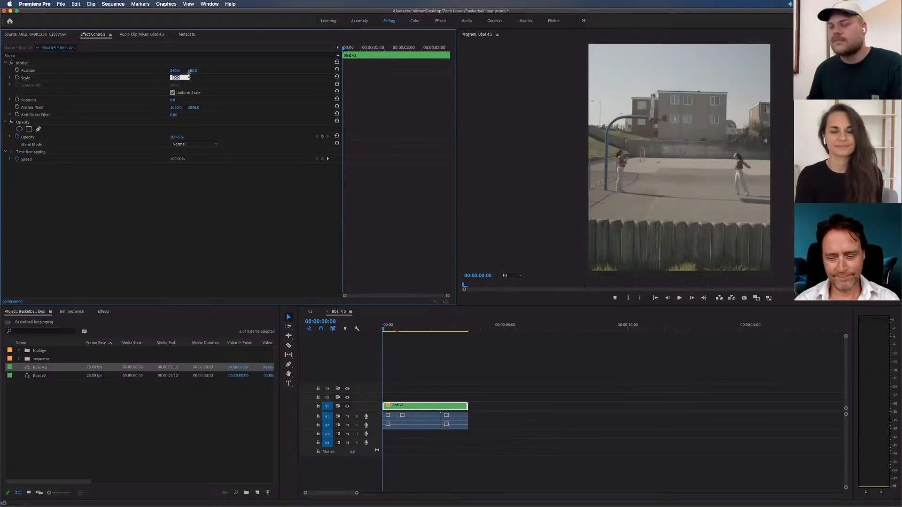
{"action": "type", "text": "90"}
{"action": "key", "text": "Return"}
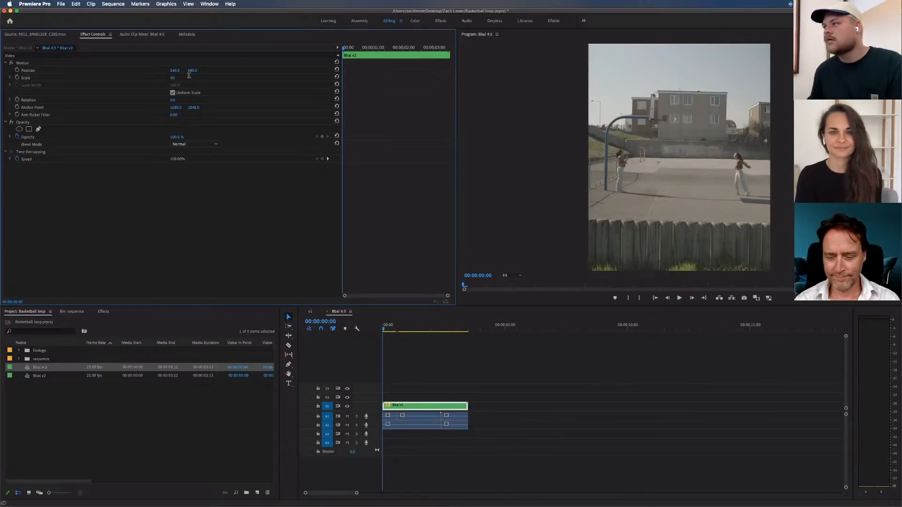
{"action": "mouse_move", "coordinate": [176, 70]}
{"action": "left_mouse_down"}
{"action": "mouse_move", "coordinate": [236, 109]}
{"action": "mouse_move", "coordinate": [189, 74]}
{"action": "left_mouse_up"}
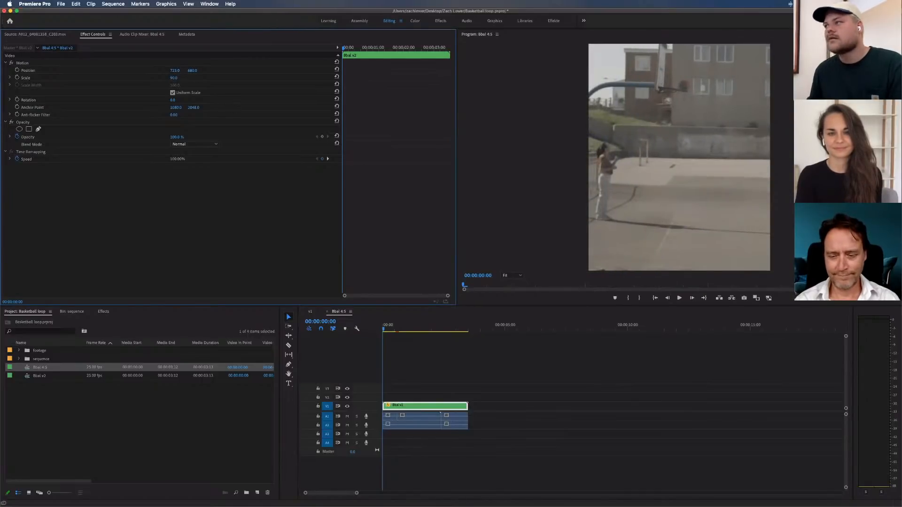
{"action": "left_click_drag", "start_coordinate": [189, 73], "coordinate": [291, 73]}
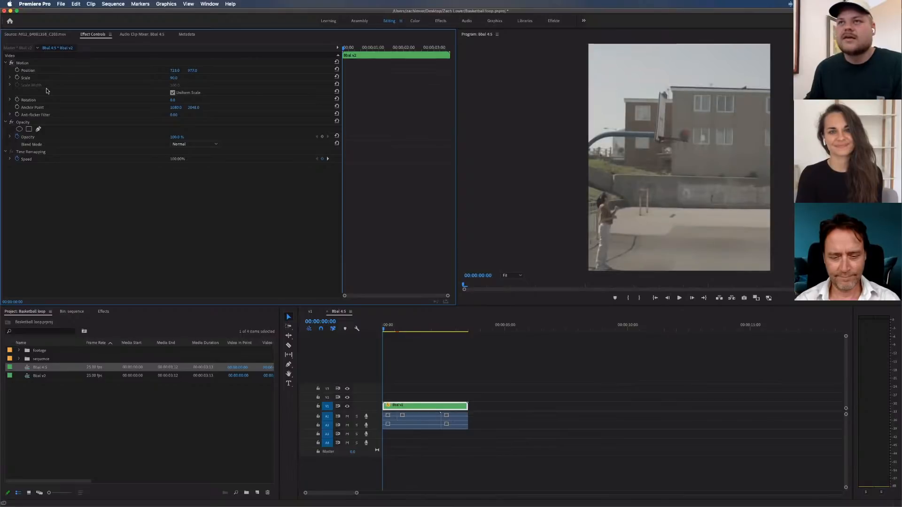
{"action": "left_click", "coordinate": [18, 70]}
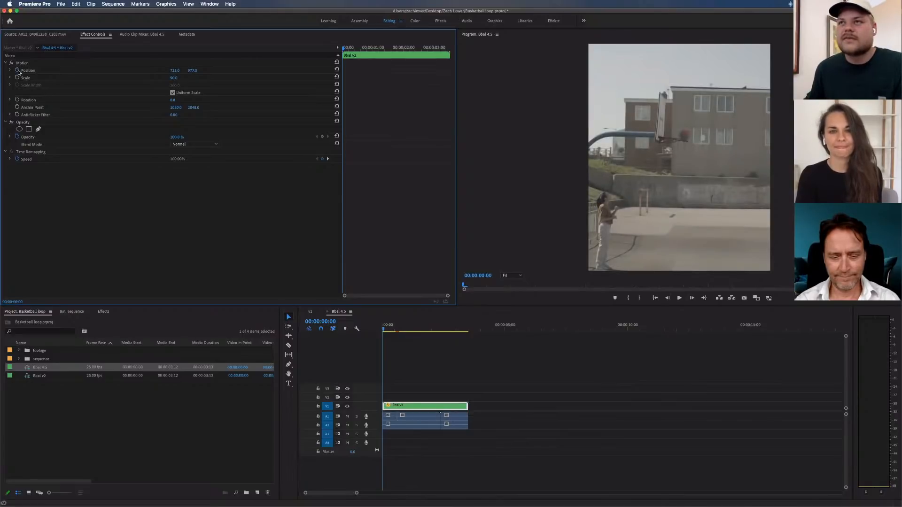
{"action": "left_click", "coordinate": [18, 77]}
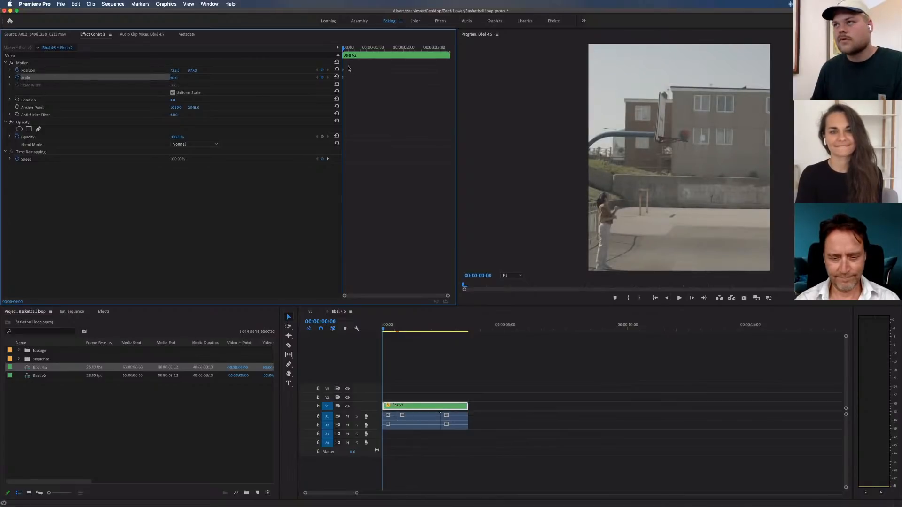
At 00:00:00:14, reframe on the first player with a position keyframe at about 897, 790
{"action": "left_click_drag", "start_coordinate": [348, 47], "coordinate": [359, 46]}
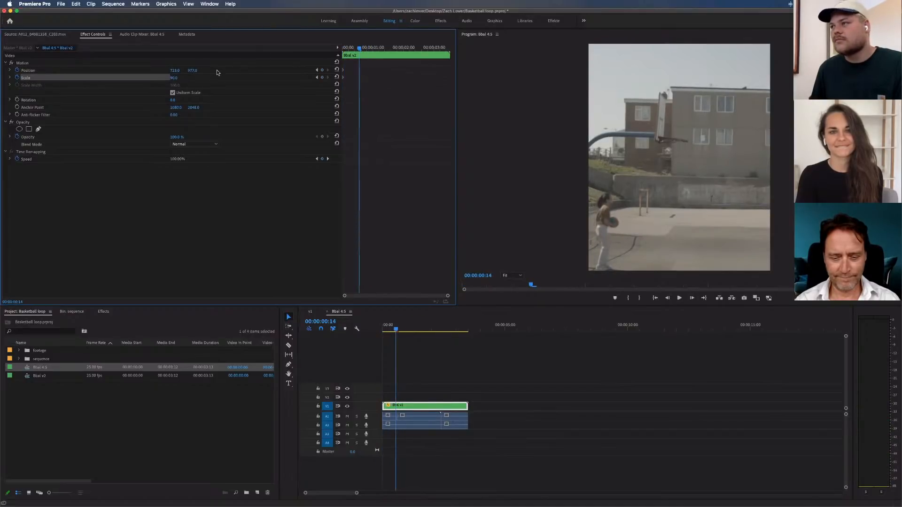
{"action": "left_click_drag", "start_coordinate": [175, 70], "coordinate": [315, 70]}
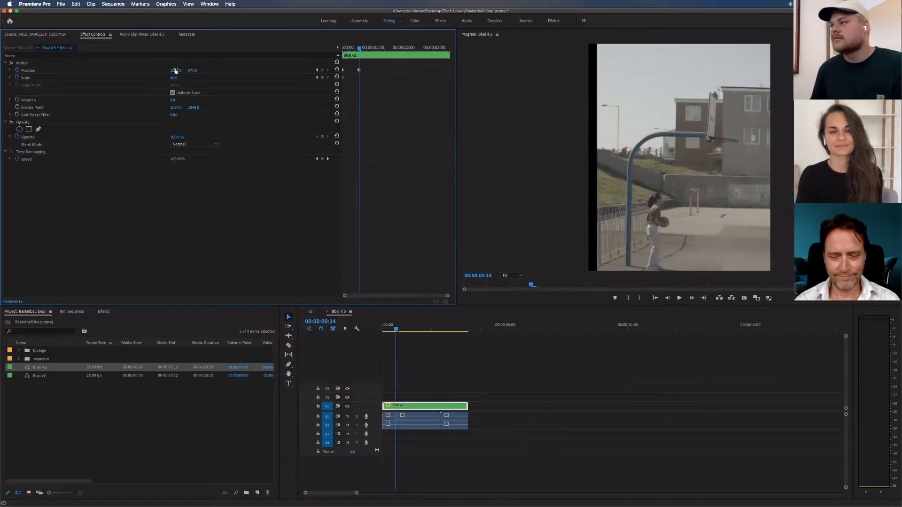
{"action": "left_click_drag", "start_coordinate": [175, 70], "coordinate": [155, 70]}
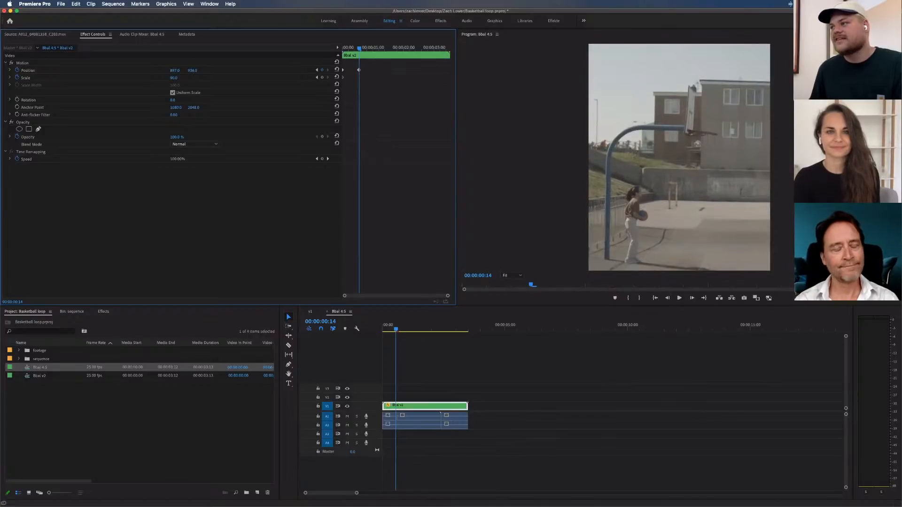
{"action": "left_click_drag", "start_coordinate": [192, 70], "coordinate": [165, 70]}
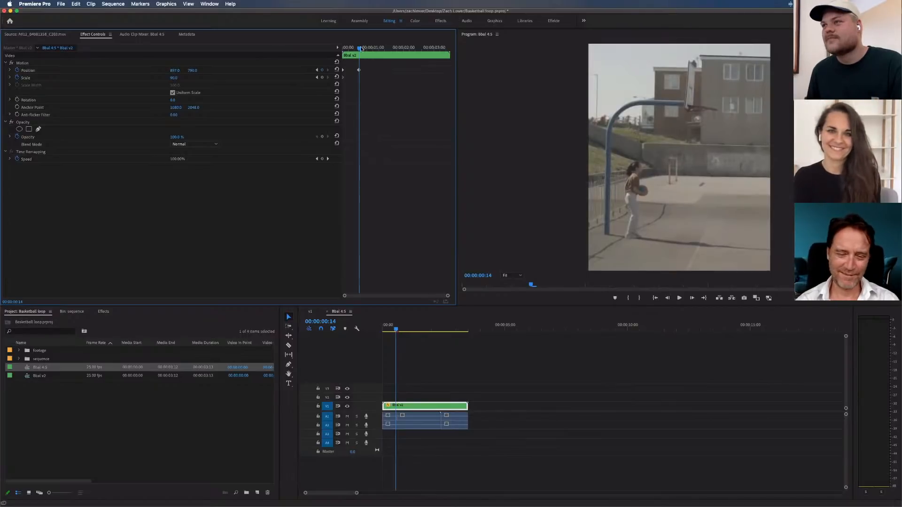
{"action": "key", "text": "super+z"}
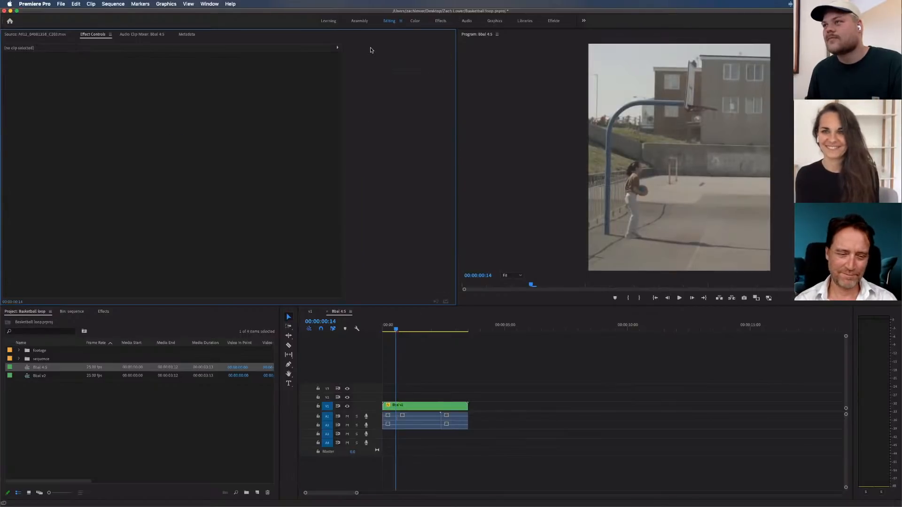
Hold the clip's position with a keyframe at 00:00:01:13, and set its horizontal position to about 162 at 00:00:02:01
{"action": "left_click", "coordinate": [413, 405]}
{"action": "left_click_drag", "start_coordinate": [361, 48], "coordinate": [390, 49]}
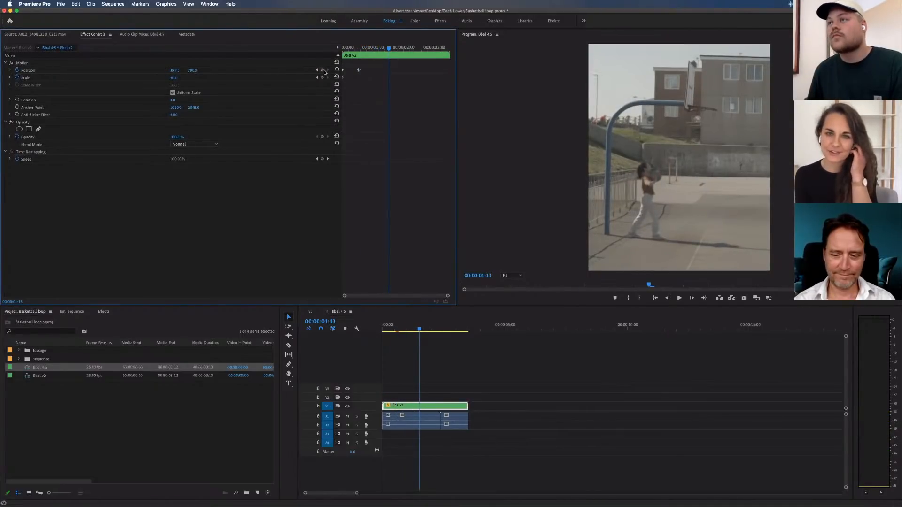
{"action": "left_click", "coordinate": [387, 70]}
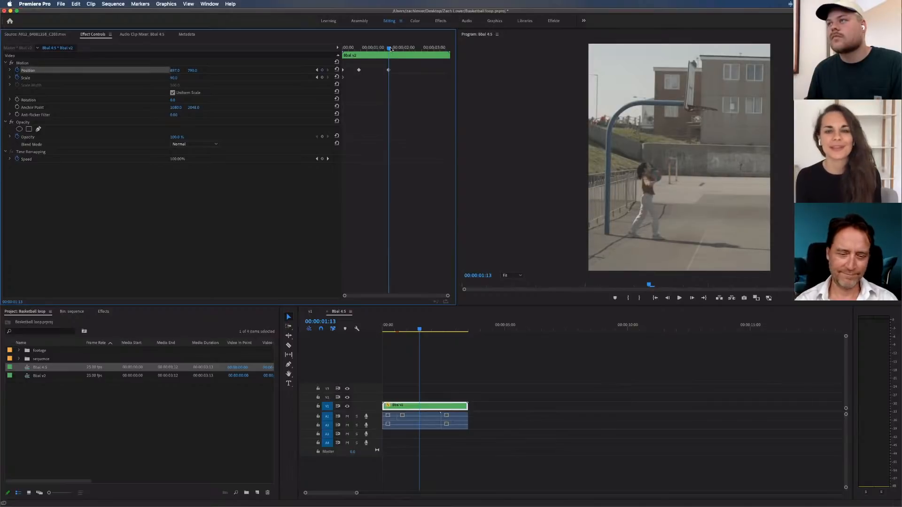
{"action": "left_click_drag", "start_coordinate": [390, 49], "coordinate": [409, 49]}
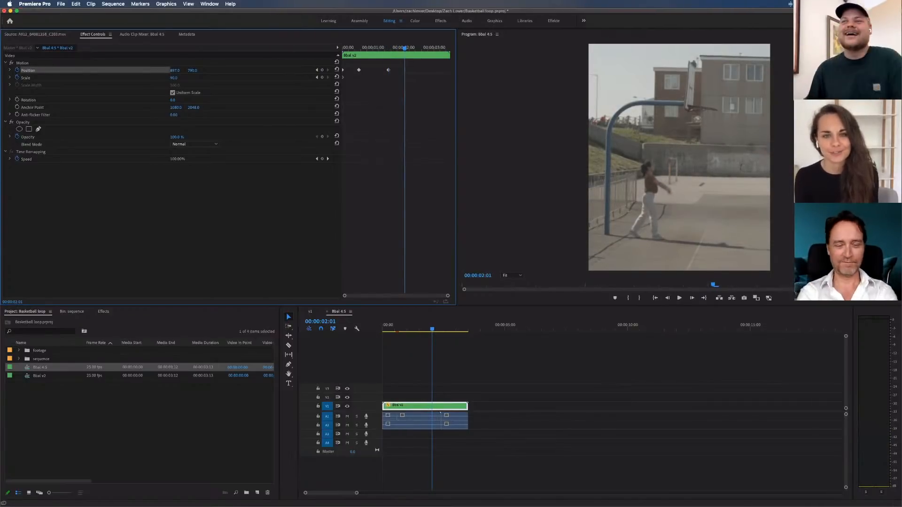
{"action": "left_click_drag", "start_coordinate": [174, 70], "coordinate": [50, 70]}
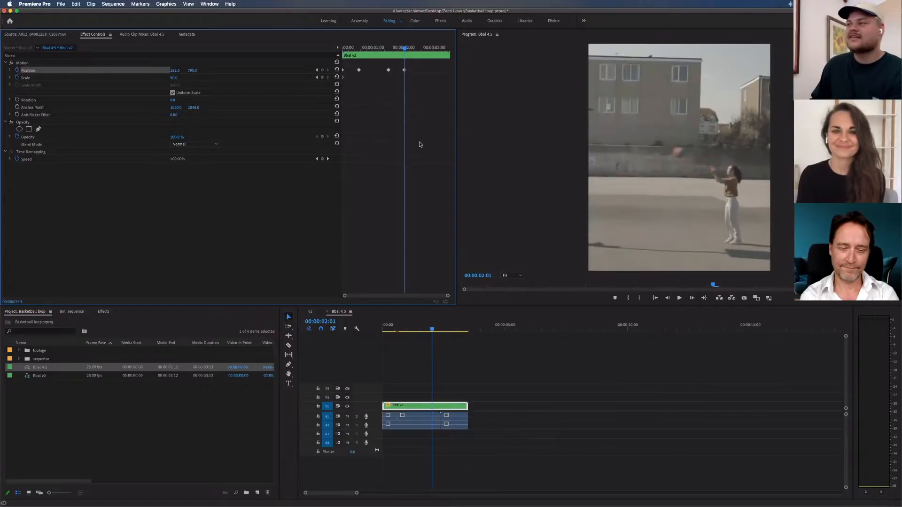
{"action": "left_click", "coordinate": [419, 144]}
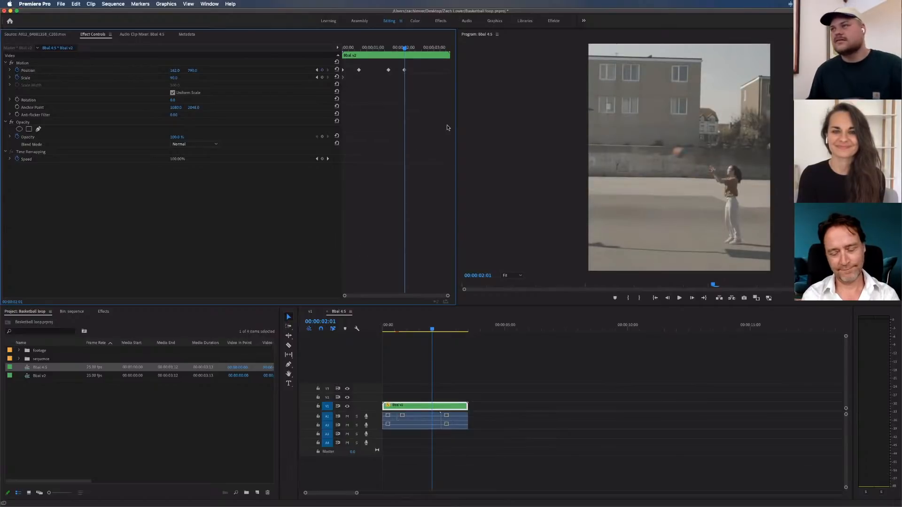
Set the horizontal position to about 191 at 00:00:02:10, and the position to about 418, 1140 at 00:00:02:24
{"action": "left_click_drag", "start_coordinate": [401, 46], "coordinate": [414, 47]}
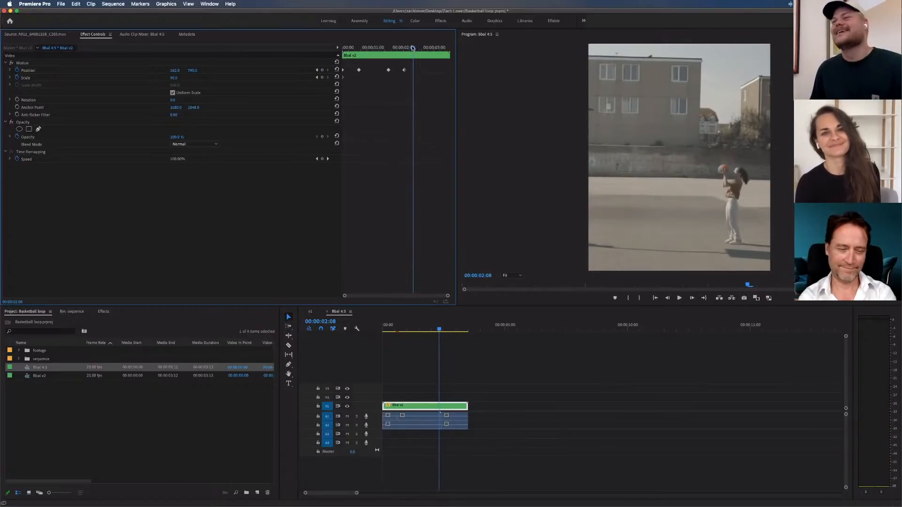
{"action": "left_click_drag", "start_coordinate": [408, 47], "coordinate": [416, 49]}
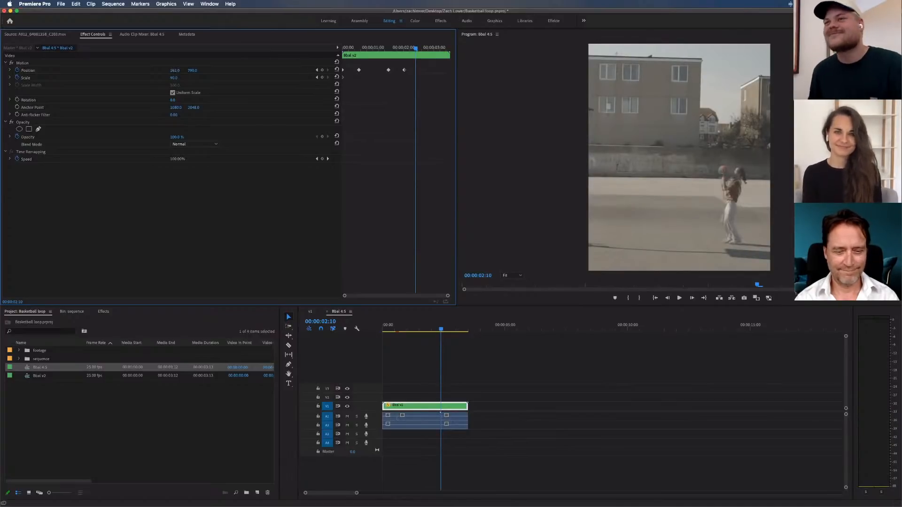
{"action": "left_click_drag", "start_coordinate": [176, 70], "coordinate": [488, 70]}
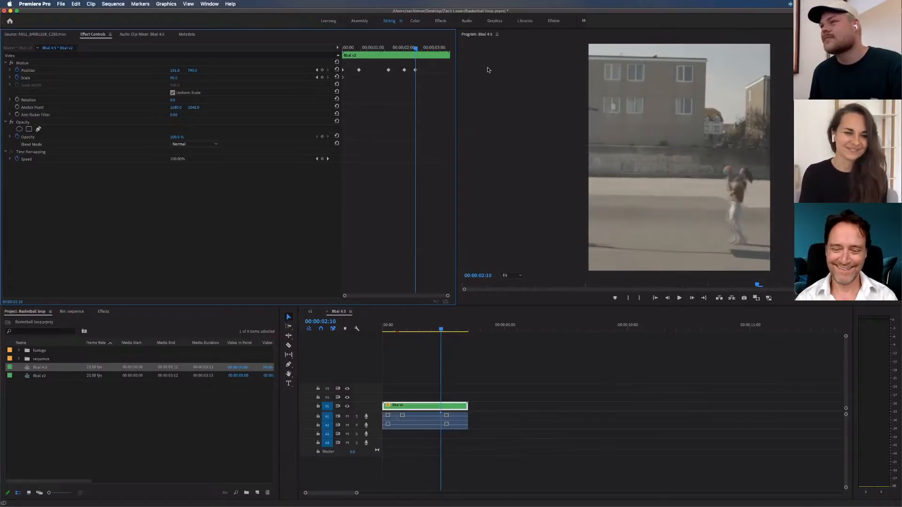
{"action": "left_click_drag", "start_coordinate": [426, 48], "coordinate": [435, 48]}
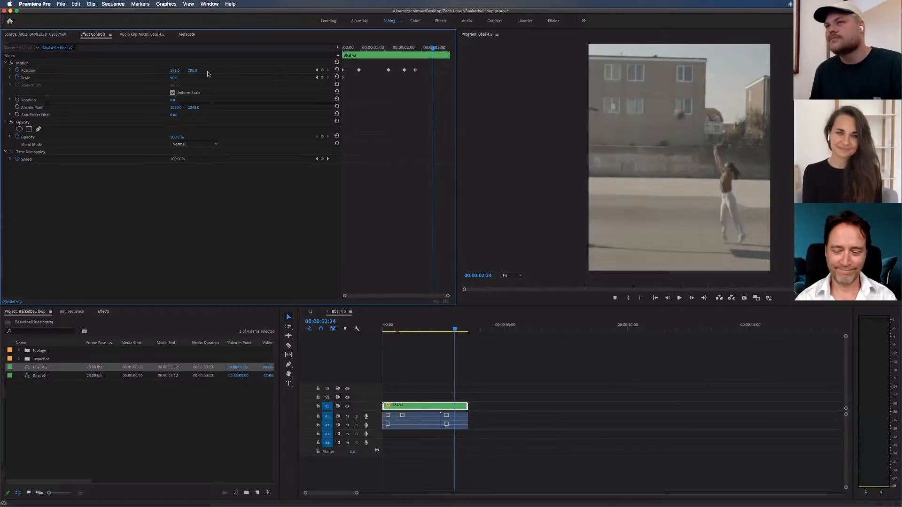
{"action": "mouse_move", "coordinate": [175, 71]}
{"action": "left_mouse_down"}
{"action": "mouse_move", "coordinate": [193, 71]}
{"action": "mouse_move", "coordinate": [174, 70]}
{"action": "left_mouse_up"}
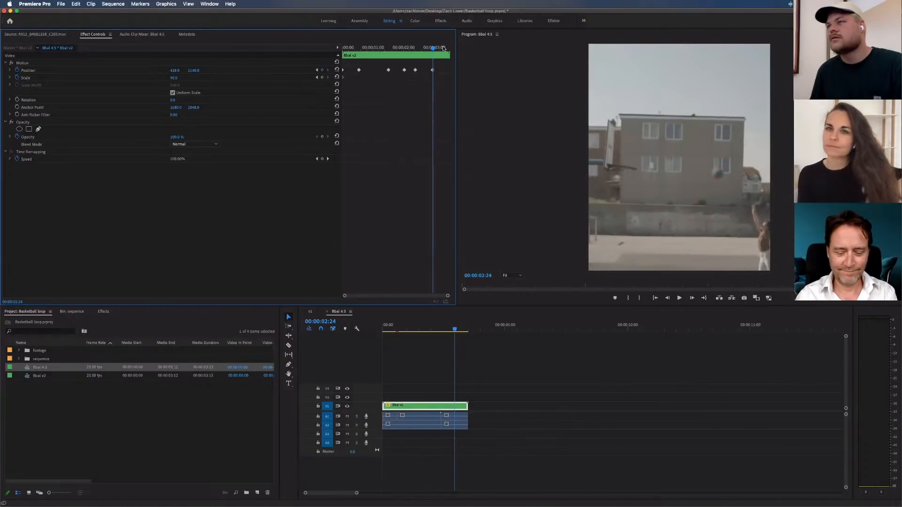
Copy the clip's starting position and scale keyframes and paste them at its last frame, 00:00:03:11
{"action": "left_click", "coordinate": [443, 48]}
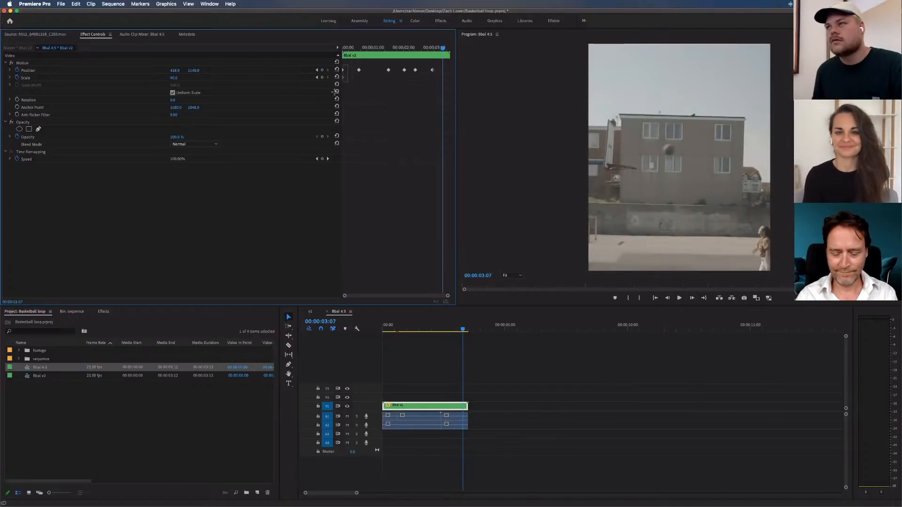
{"action": "key", "text": "space"}
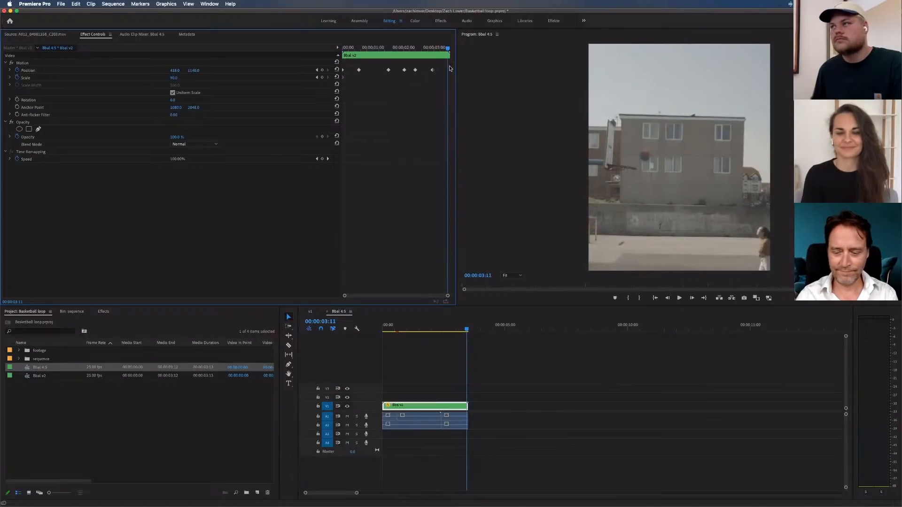
{"action": "left_click", "coordinate": [26, 64]}
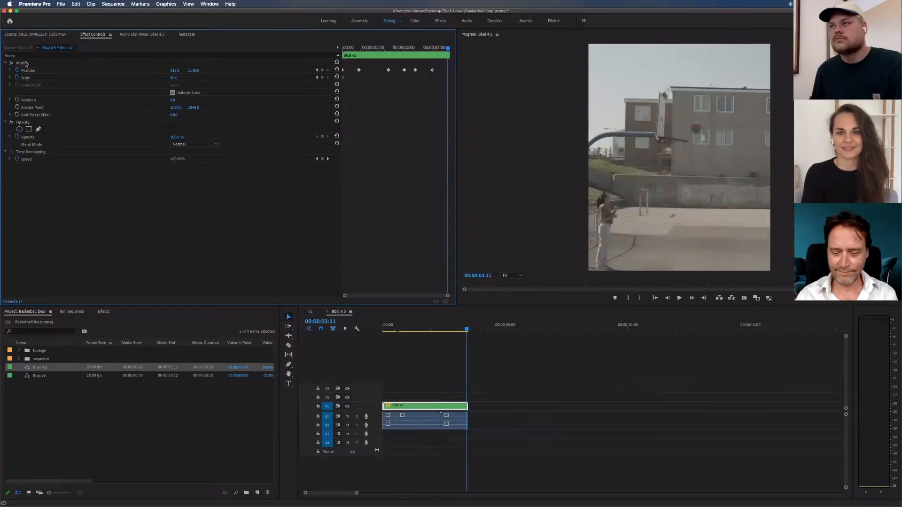
{"action": "key", "text": "super+v"}
{"action": "key", "text": "space"}
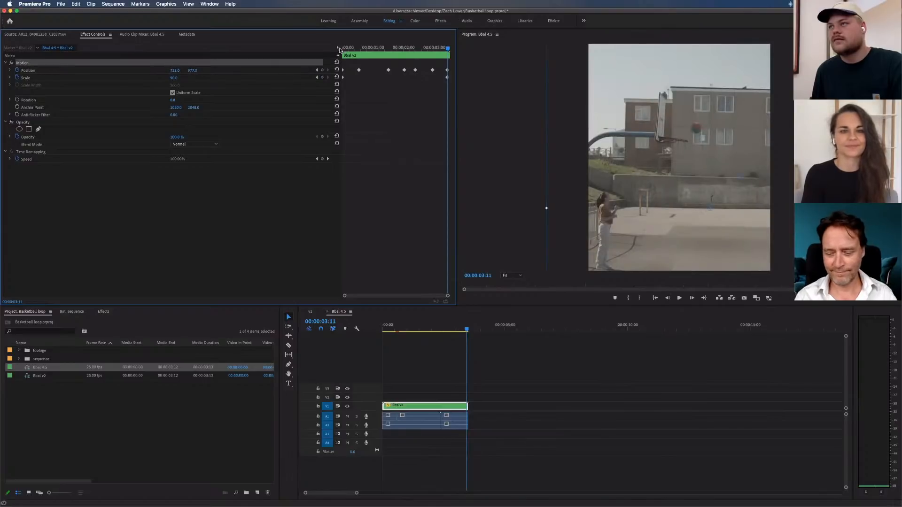
Play the Bbal 4:5 sequence from the start to review the position animation, and reselect the nested clip
{"action": "key", "text": "Home"}
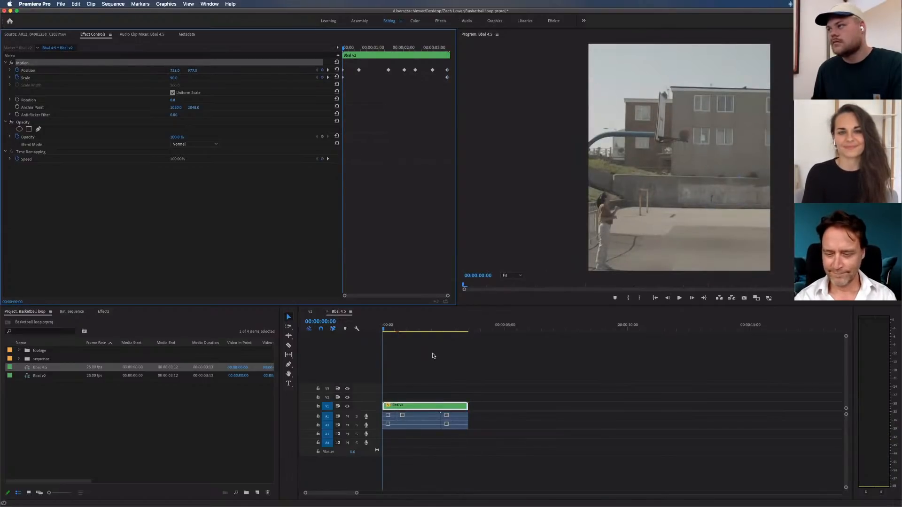
{"action": "left_click", "coordinate": [433, 355]}
{"action": "key", "text": "space"}
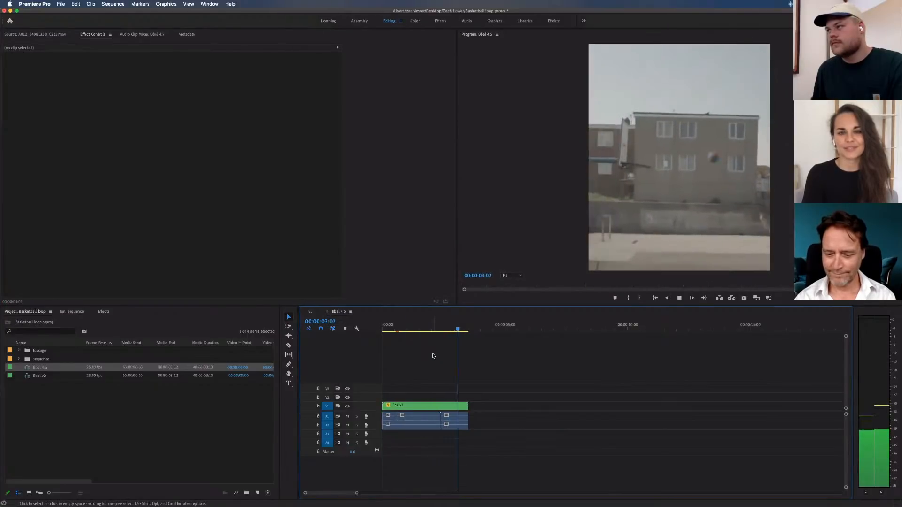
{"action": "key", "text": "space"}
{"action": "left_click", "coordinate": [408, 406]}
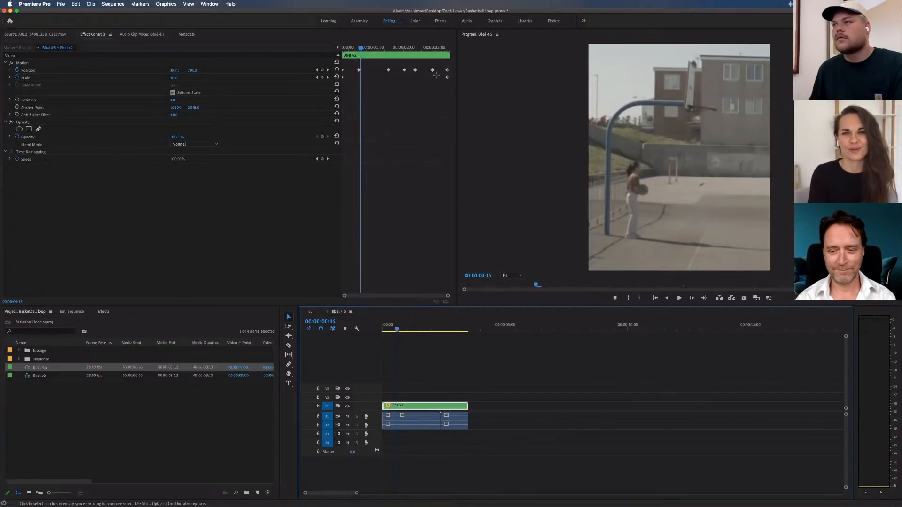
Select all of the nested clip's position and scale keyframes and set their temporal interpolation to Continuous Bezier
{"action": "left_click", "coordinate": [418, 94]}
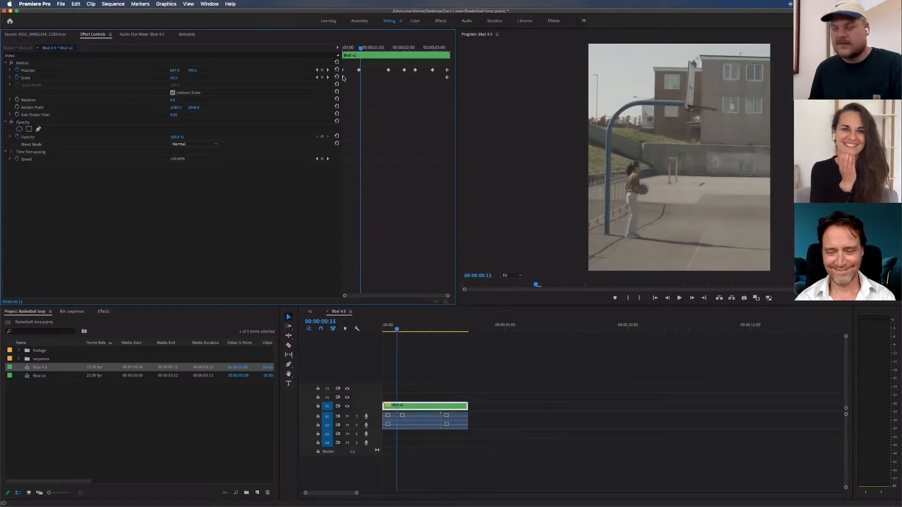
{"action": "left_click_drag", "start_coordinate": [343, 78], "coordinate": [396, 70]}
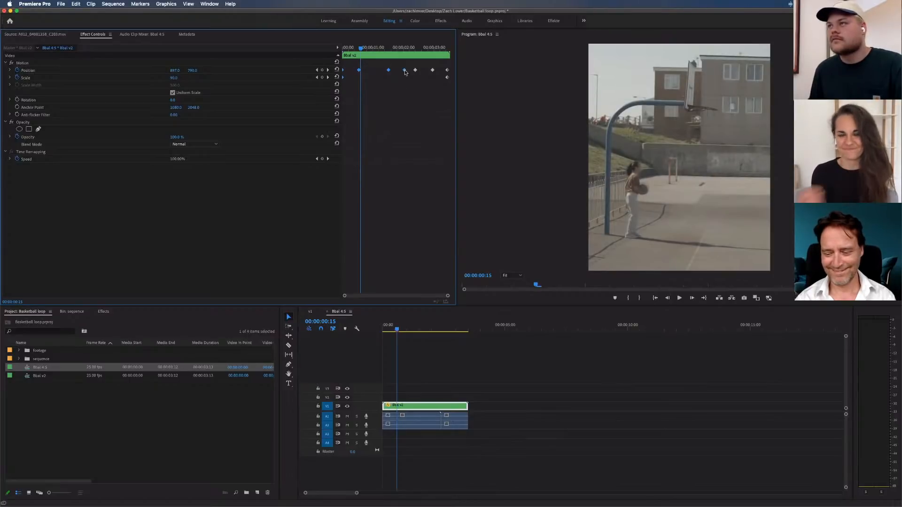
{"action": "left_click", "coordinate": [434, 71], "text": "shift"}
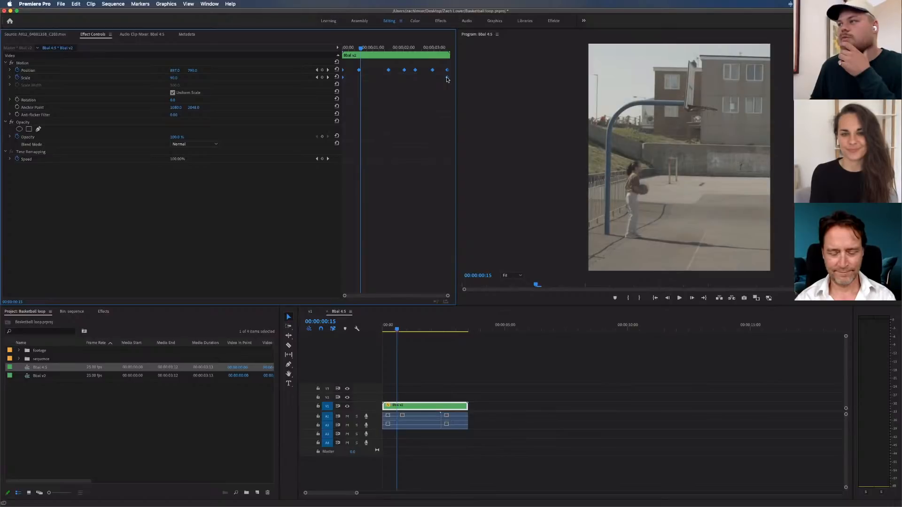
{"action": "right_click", "coordinate": [447, 78]}
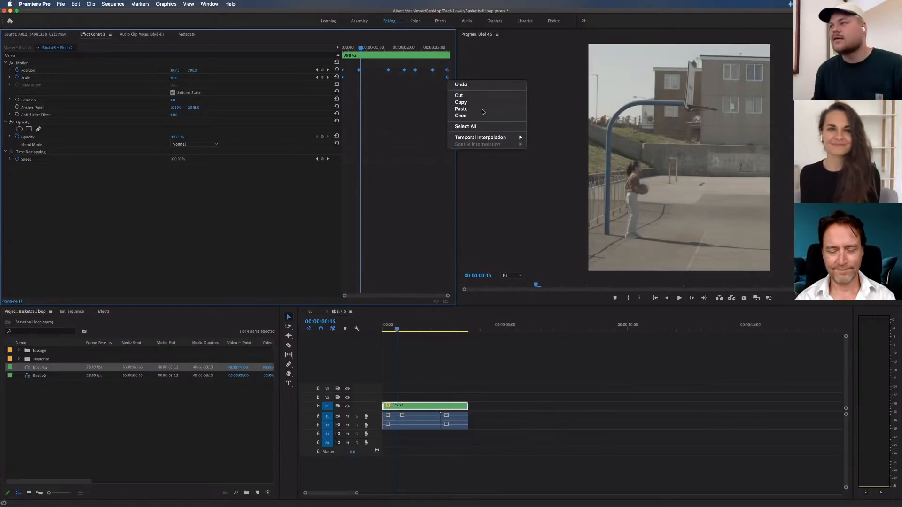
{"action": "mouse_move", "coordinate": [479, 138]}
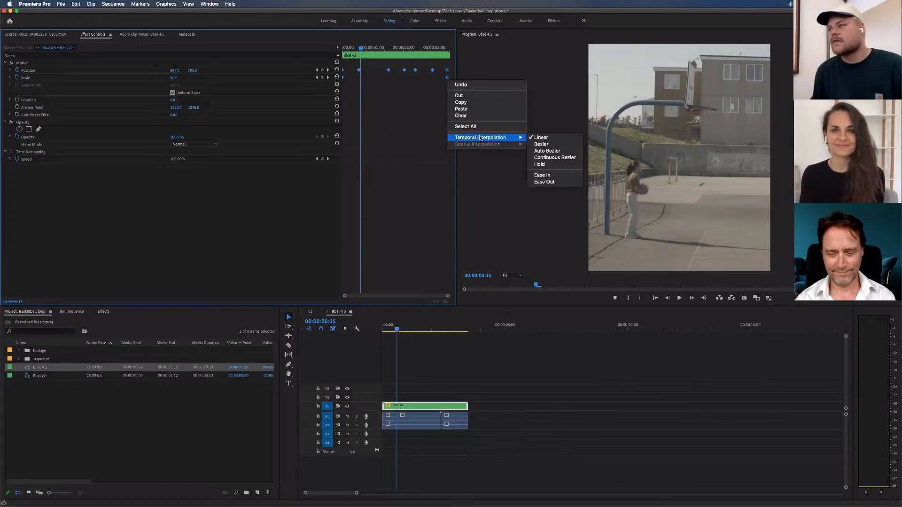
{"action": "left_click", "coordinate": [557, 158]}
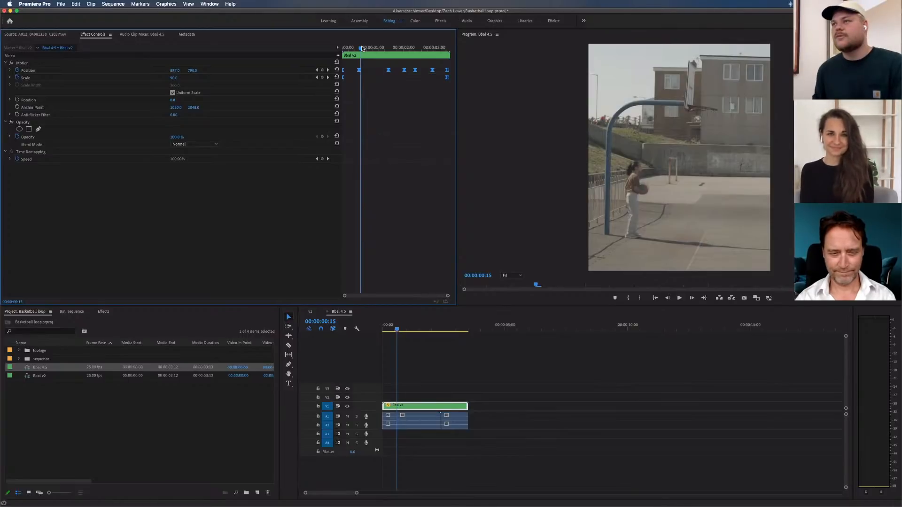
Deselect the clip and play the sequence from the start to review the smoothed position animation
{"action": "key", "text": "Home"}
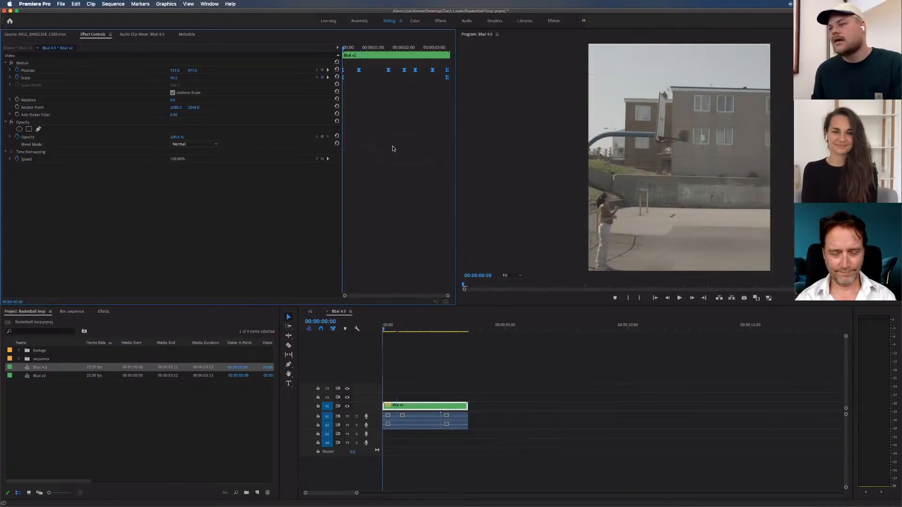
{"action": "left_click", "coordinate": [420, 346]}
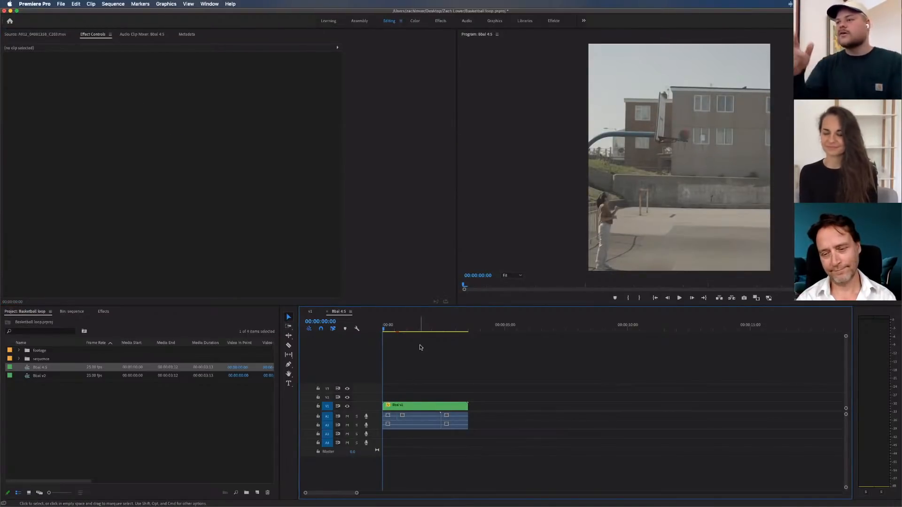
{"action": "key", "text": "space"}
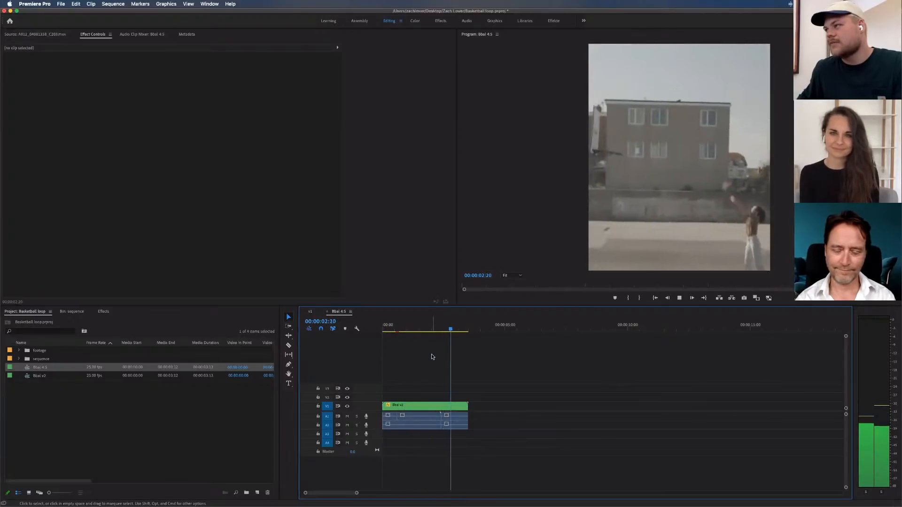
{"action": "key", "text": "space"}
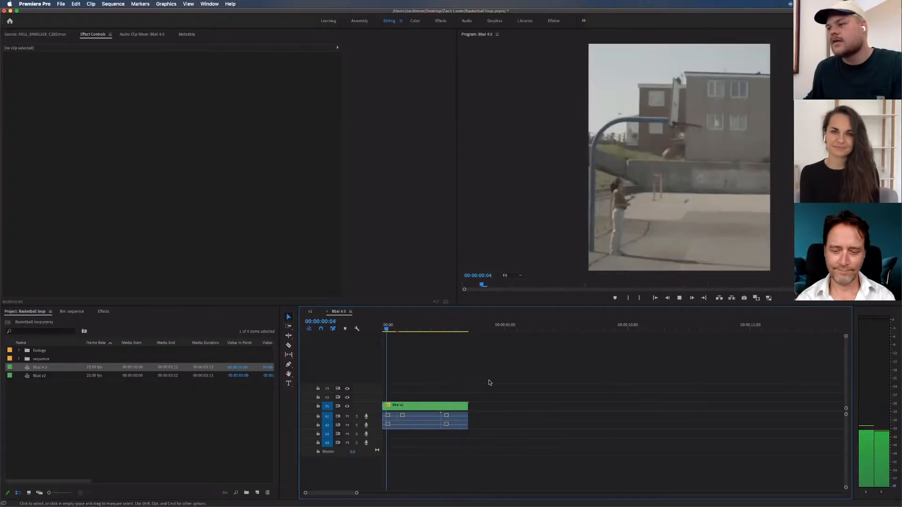
Copy the nested clip with its audio and paste a second instance directly after the first
{"action": "left_click_drag", "start_coordinate": [510, 369], "coordinate": [338, 454]}
{"action": "left_click", "coordinate": [484, 324]}
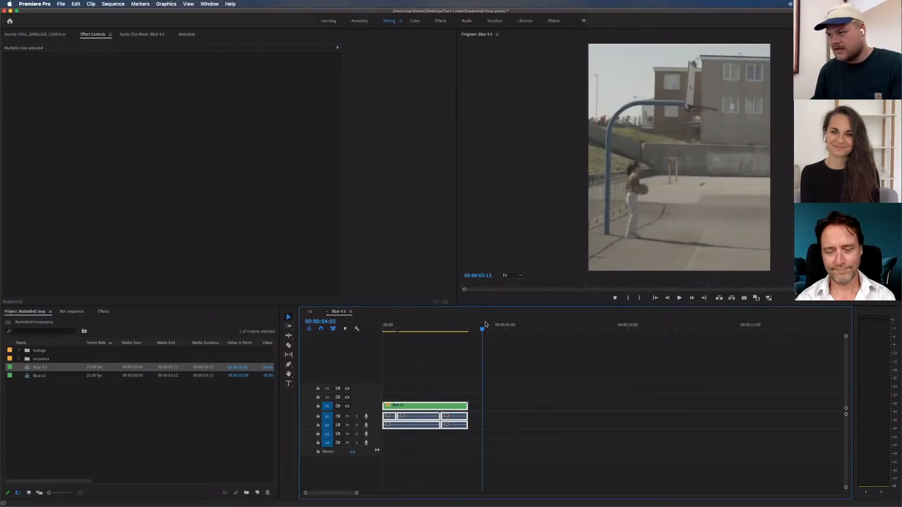
{"action": "key", "text": "Up"}
{"action": "key", "text": "super+v"}
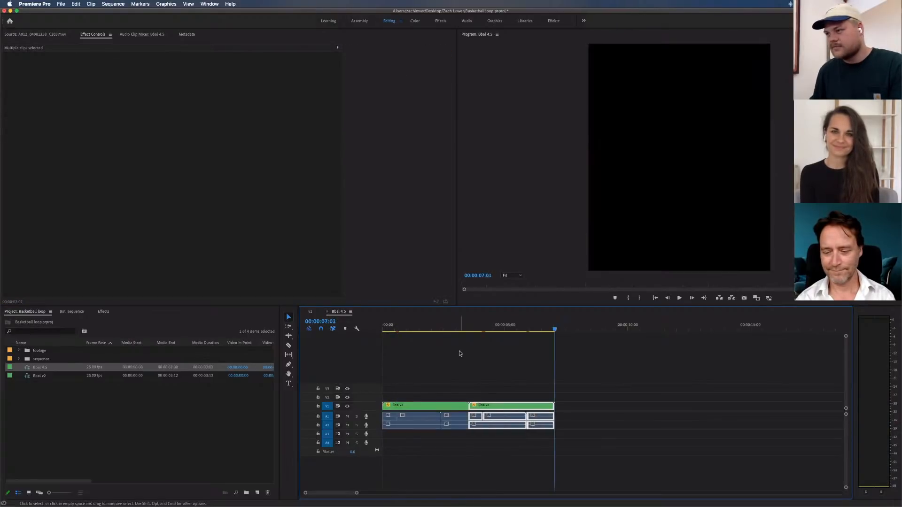
Play both loop passes from the start to check the seam, and park the playhead at 00:00:02:21
{"action": "left_click", "coordinate": [460, 353]}
{"action": "left_click_drag", "start_coordinate": [449, 324], "coordinate": [382, 326]}
{"action": "left_click", "coordinate": [444, 355]}
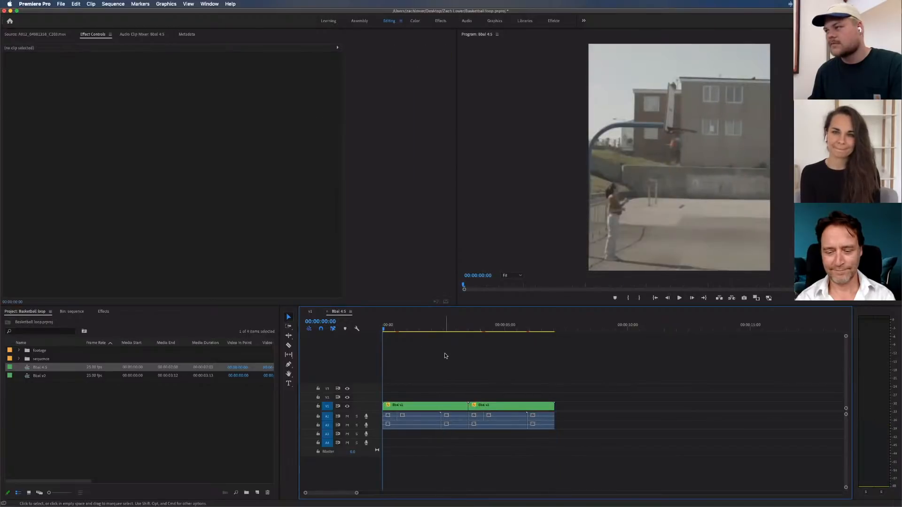
{"action": "key", "text": "space"}
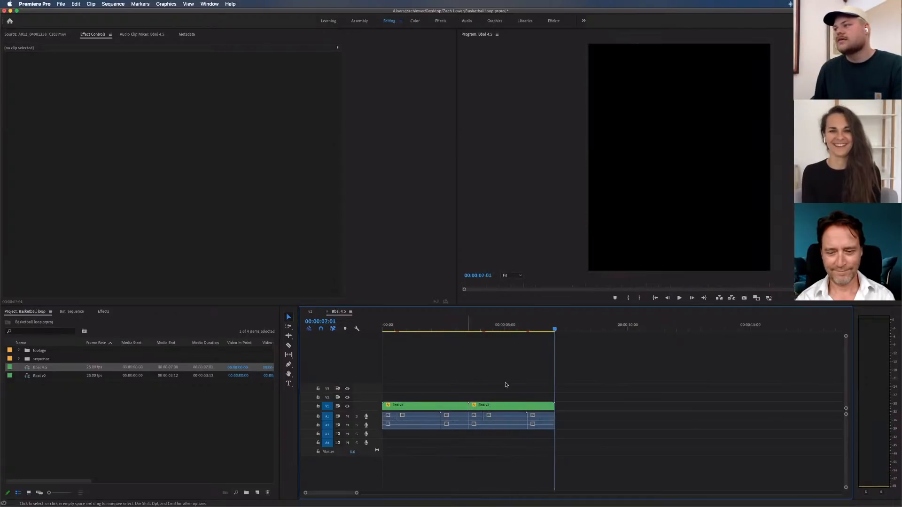
{"action": "left_click_drag", "start_coordinate": [393, 328], "coordinate": [452, 330]}
{"action": "left_click", "coordinate": [468, 358]}
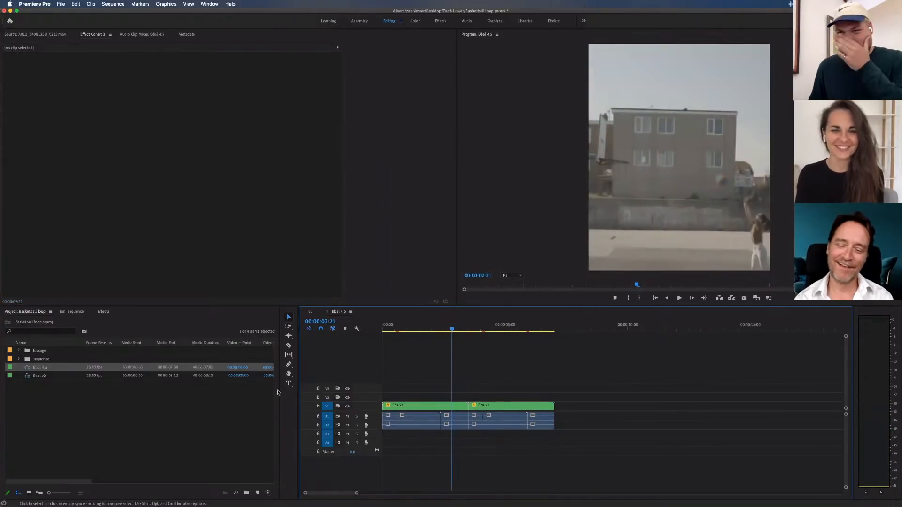
Move both Bbal sequences into the sequence bin and create a 1080 x 1350 adjustment layer with square pixels
{"action": "left_click", "coordinate": [40, 375], "text": "shift"}
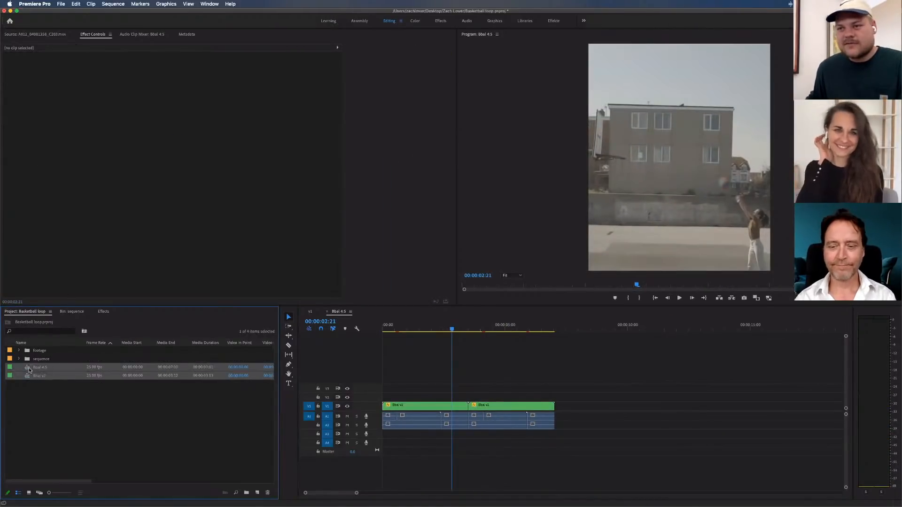
{"action": "left_click_drag", "start_coordinate": [29, 370], "coordinate": [29, 360]}
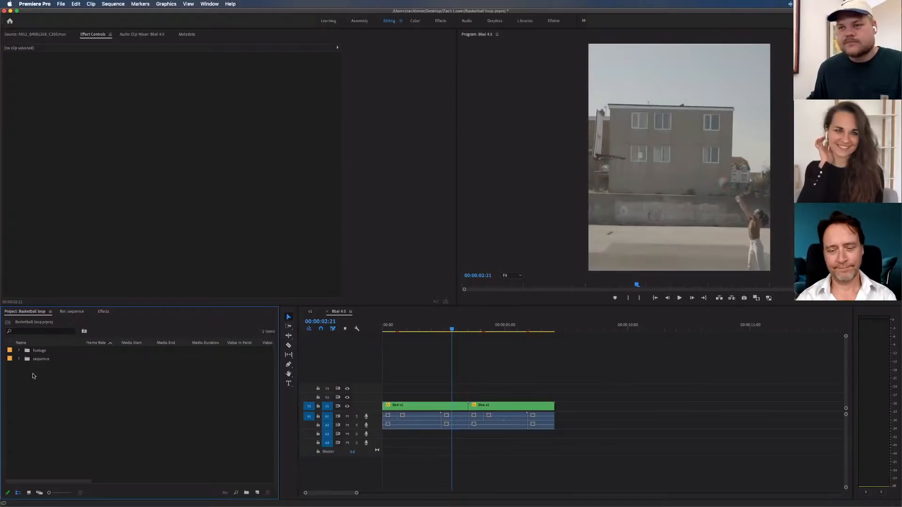
{"action": "left_click", "coordinate": [247, 491]}
{"action": "left_click", "coordinate": [279, 432]}
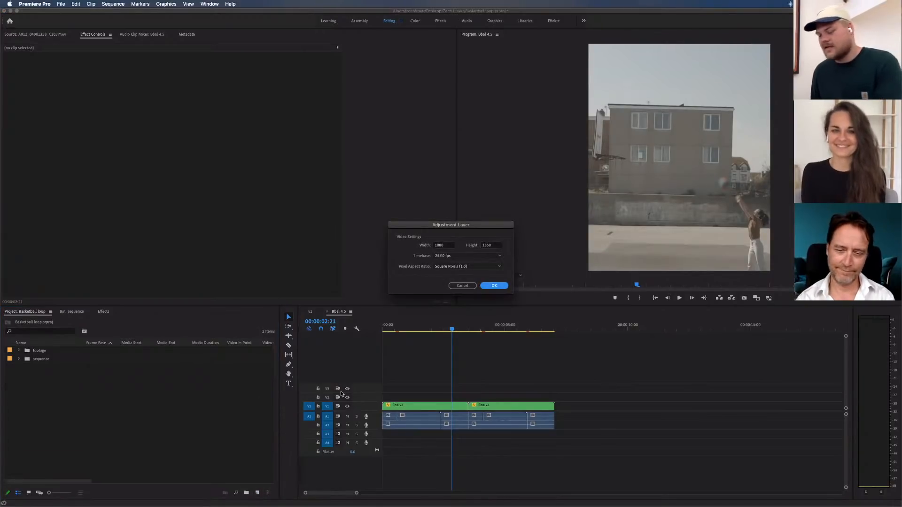
{"action": "key", "text": "Return"}
Place the adjustment layer on V2 at the sequence start and extend it to the end of the second clip
{"action": "left_click_drag", "start_coordinate": [106, 354], "coordinate": [384, 396]}
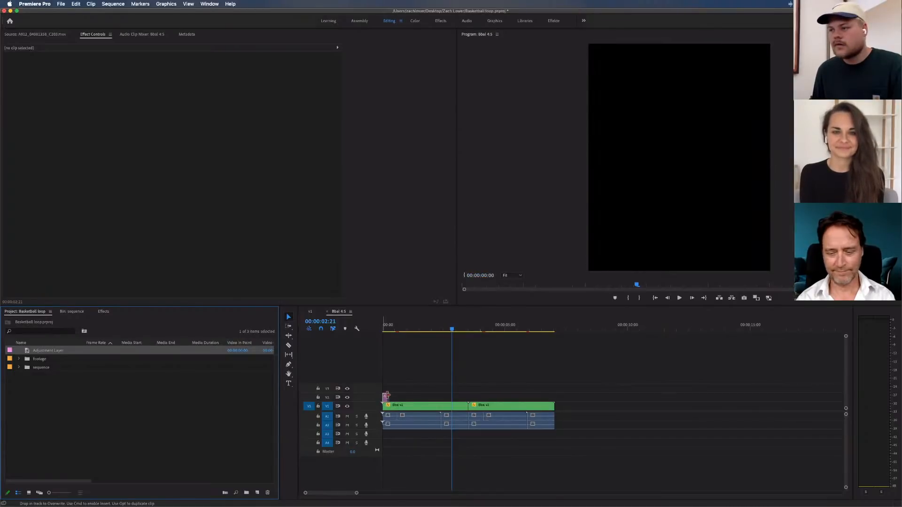
{"action": "left_click_drag", "start_coordinate": [387, 396], "coordinate": [387, 397]}
{"action": "left_click_drag", "start_coordinate": [389, 397], "coordinate": [551, 398]}
Find the Lumetri Color effect by searching for "lumetri" and apply it to the adjustment layer
{"action": "left_click", "coordinate": [101, 312]}
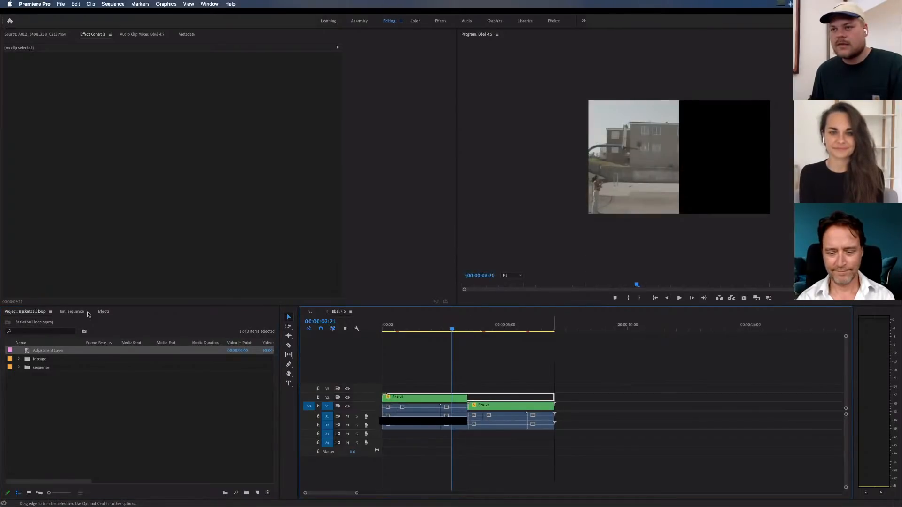
{"action": "left_click", "coordinate": [37, 321]}
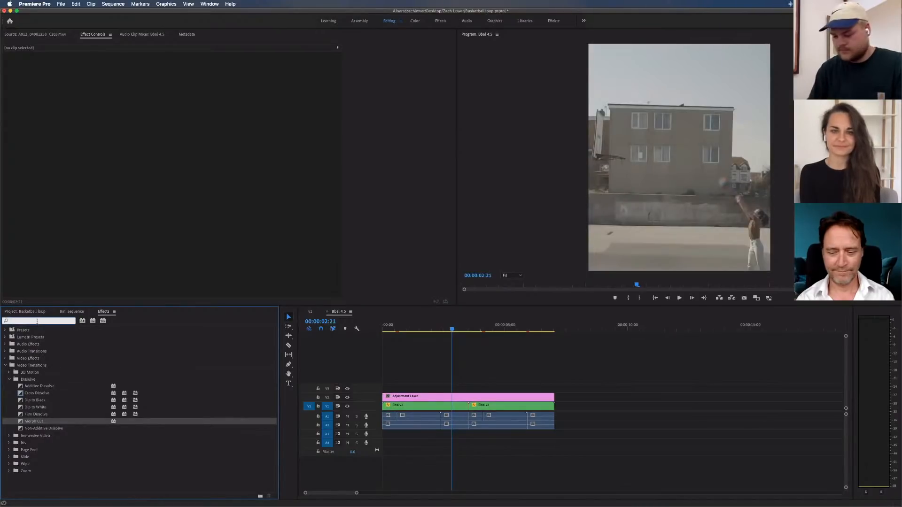
{"action": "type", "text": "lumetri"}
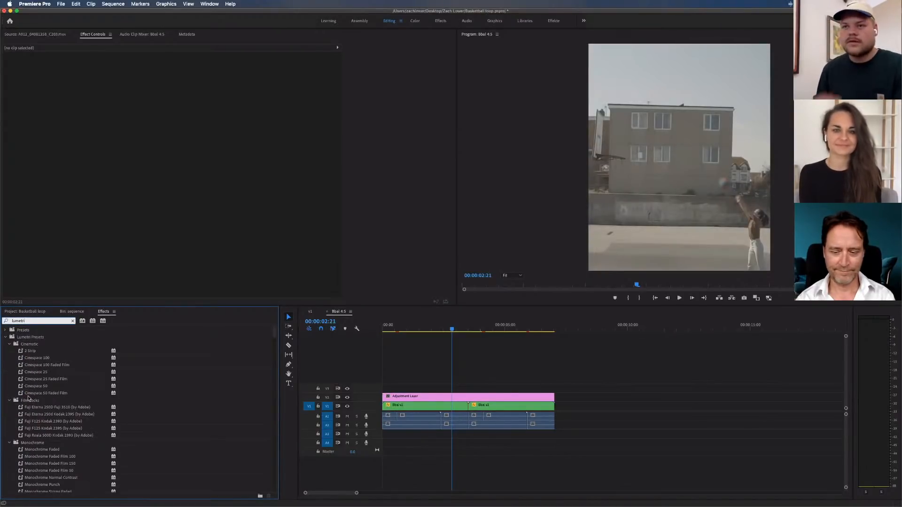
{"action": "scroll", "coordinate": [47, 418], "scroll_direction": "down", "scroll_amount": 15}
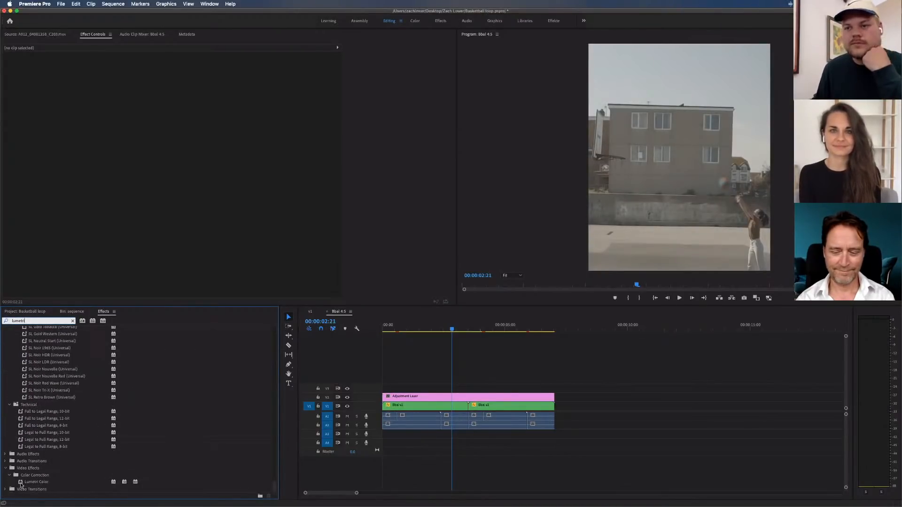
{"action": "left_click_drag", "start_coordinate": [21, 484], "coordinate": [410, 397]}
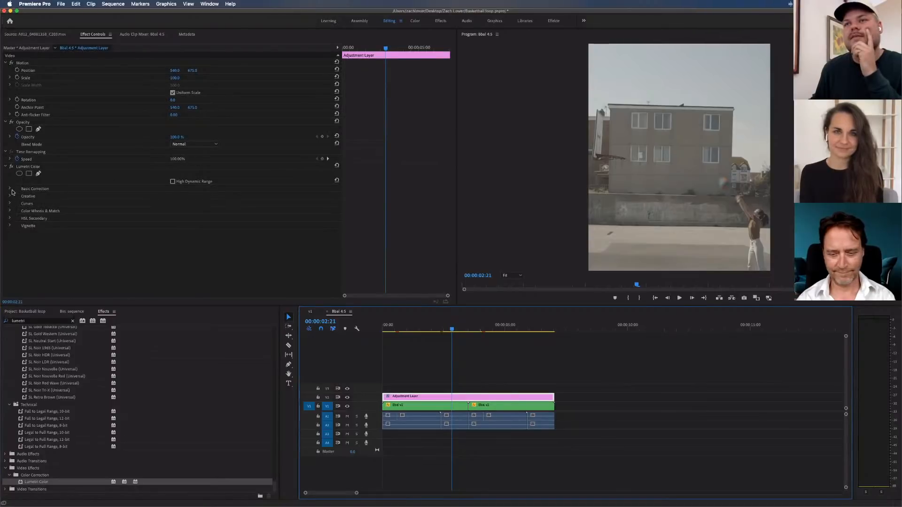
Shape the adjustment layer's Lumetri RGB master curve into a soft S-curve with lowered shadows and raised highlights
{"action": "left_click", "coordinate": [9, 189]}
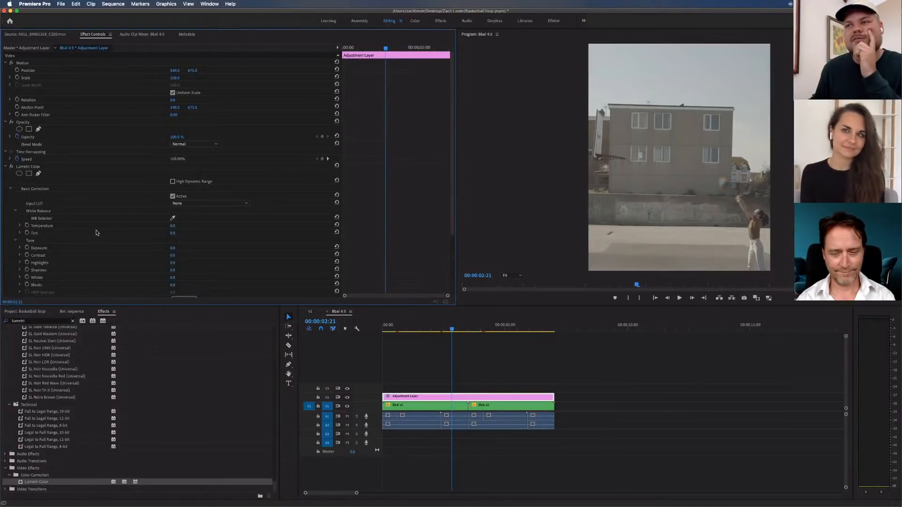
{"action": "scroll", "coordinate": [96, 235], "scroll_direction": "down", "scroll_amount": 4}
{"action": "left_click", "coordinate": [10, 249]}
{"action": "scroll", "coordinate": [56, 246], "scroll_direction": "down", "scroll_amount": 3}
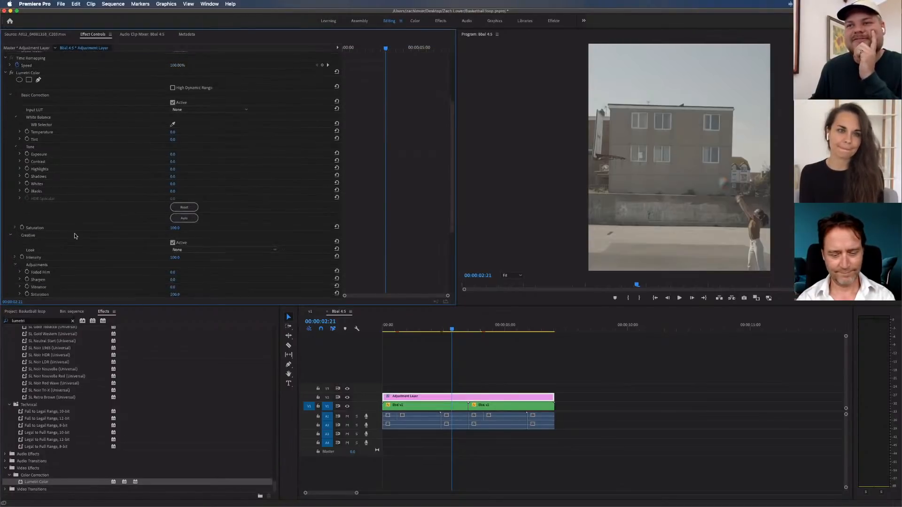
{"action": "scroll", "coordinate": [55, 246], "scroll_direction": "down", "scroll_amount": 3}
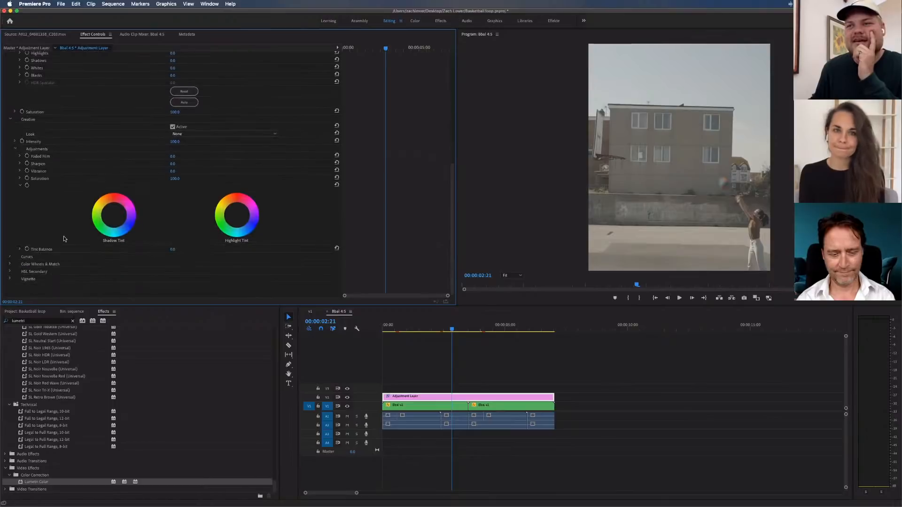
{"action": "left_click", "coordinate": [10, 256]}
{"action": "scroll", "coordinate": [83, 264], "scroll_direction": "down", "scroll_amount": 4}
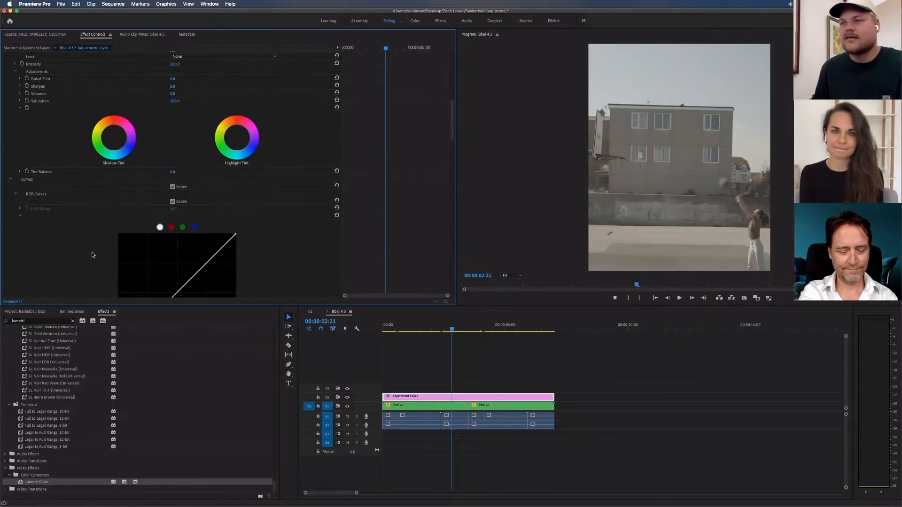
{"action": "scroll", "coordinate": [94, 254], "scroll_direction": "down", "scroll_amount": 6}
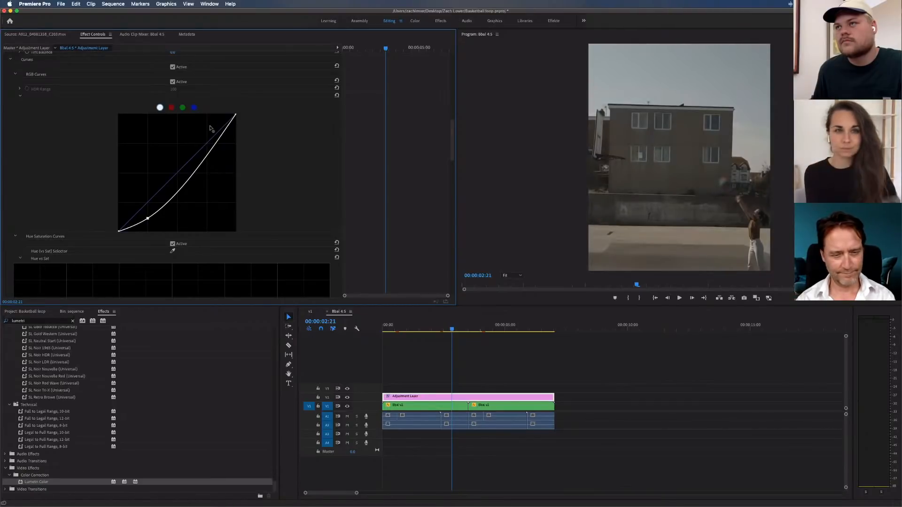
{"action": "left_click", "coordinate": [210, 127]}
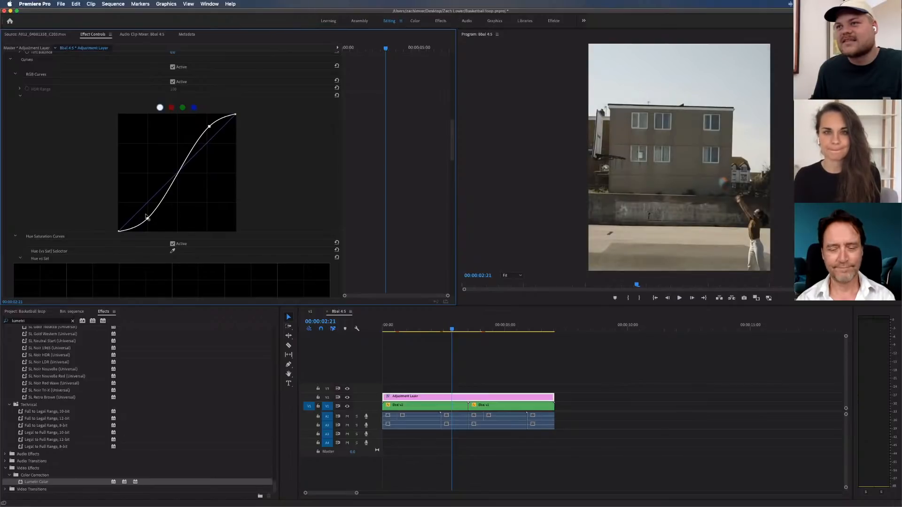
{"action": "left_click_drag", "start_coordinate": [147, 217], "coordinate": [146, 214]}
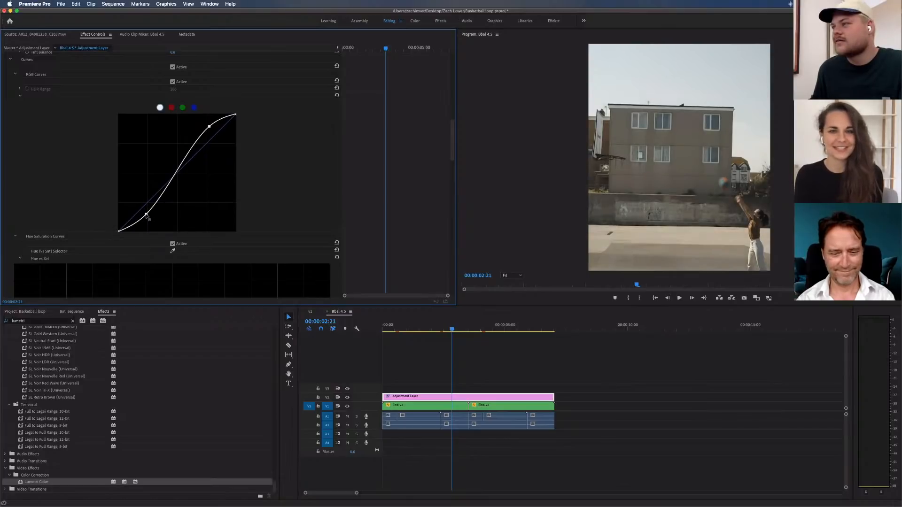
Add a control point in the lower part of the green RGB curve and fine-tune it close to the diagonal
{"action": "left_click", "coordinate": [183, 108]}
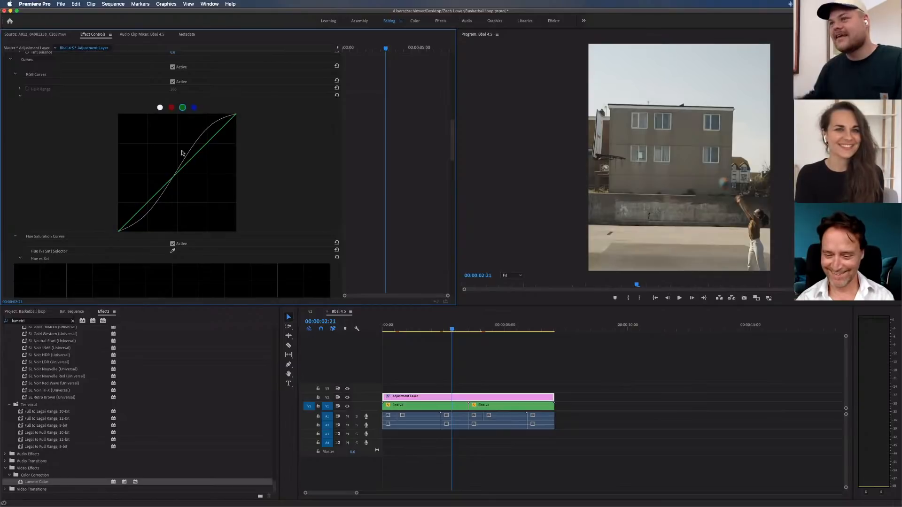
{"action": "left_click", "coordinate": [152, 197]}
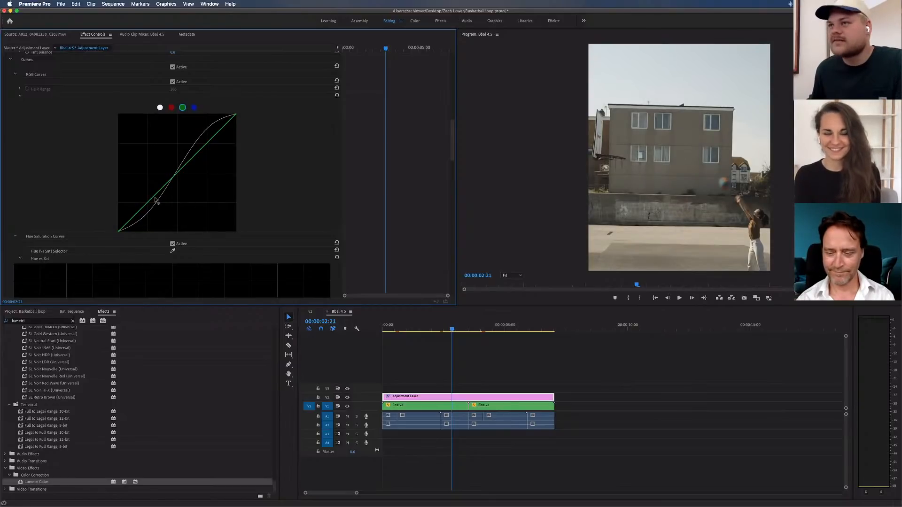
{"action": "left_click", "coordinate": [155, 198]}
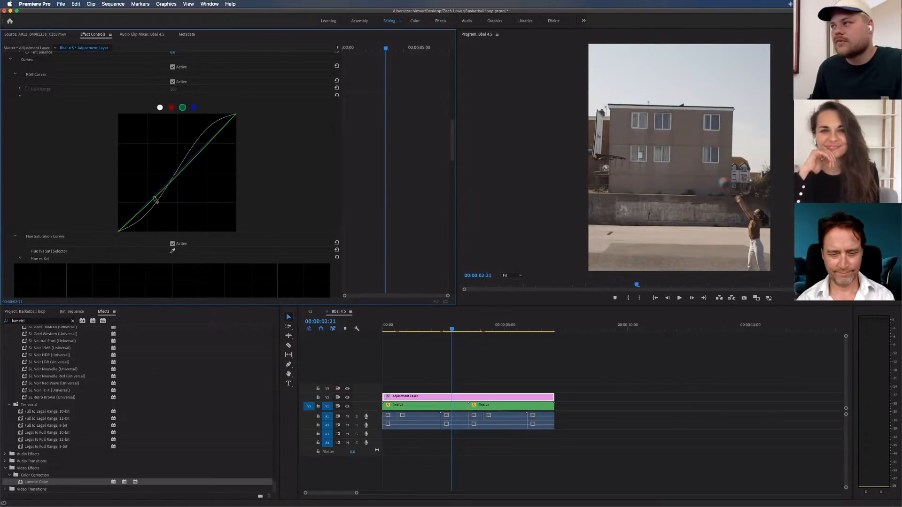
{"action": "left_click", "coordinate": [155, 199]}
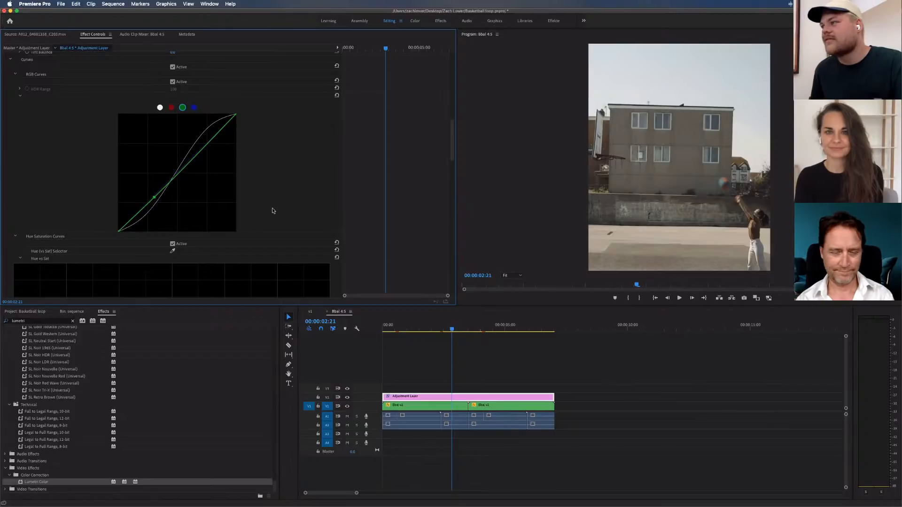
Raise the Creative Saturation of the adjustment layer's Lumetri Color effect slightly above 100
{"action": "scroll", "coordinate": [264, 150], "scroll_direction": "up", "scroll_amount": 5}
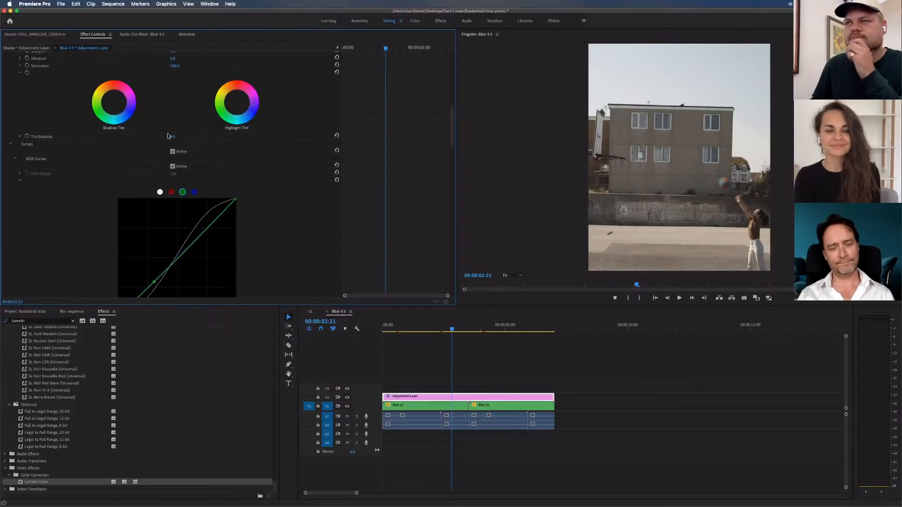
{"action": "scroll", "coordinate": [169, 135], "scroll_direction": "up", "scroll_amount": 3}
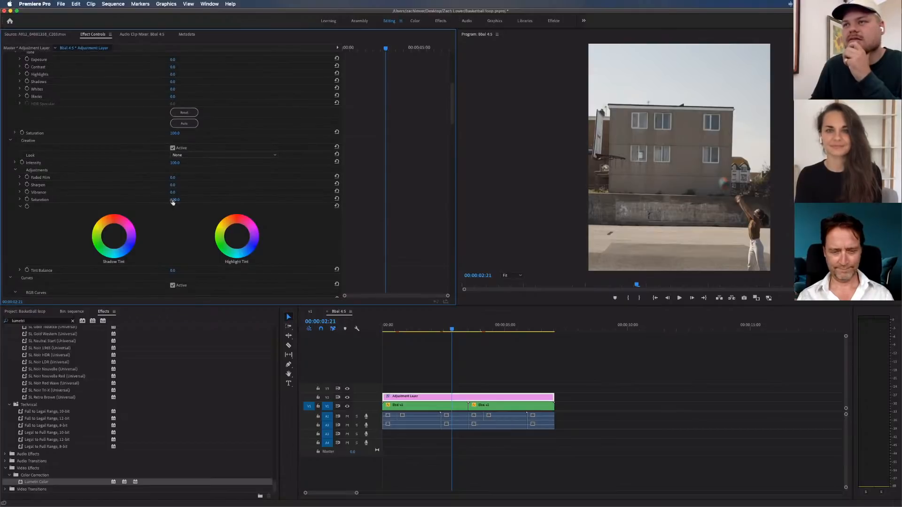
{"action": "mouse_move", "coordinate": [175, 200]}
{"action": "left_mouse_down"}
{"action": "mouse_move", "coordinate": [195, 200]}
{"action": "mouse_move", "coordinate": [179, 200]}
{"action": "left_mouse_up"}
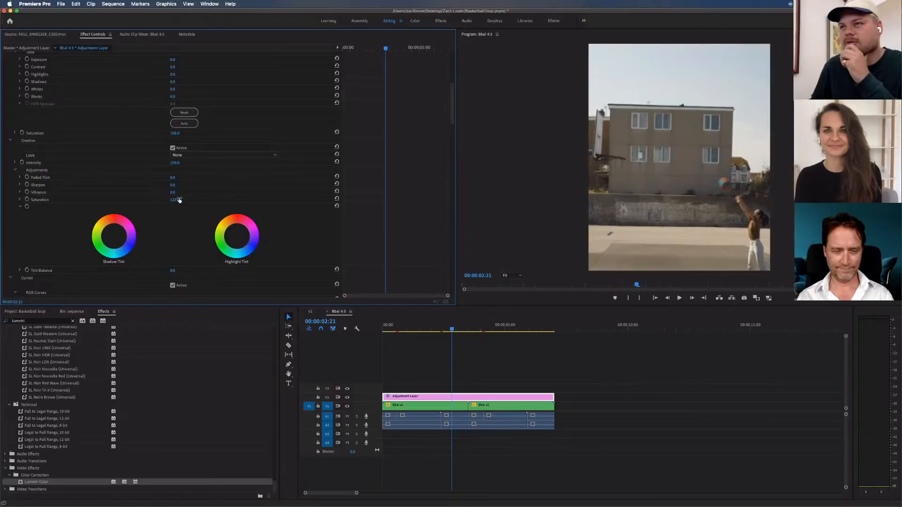
{"action": "scroll", "coordinate": [179, 199], "scroll_direction": "up", "scroll_amount": 3}
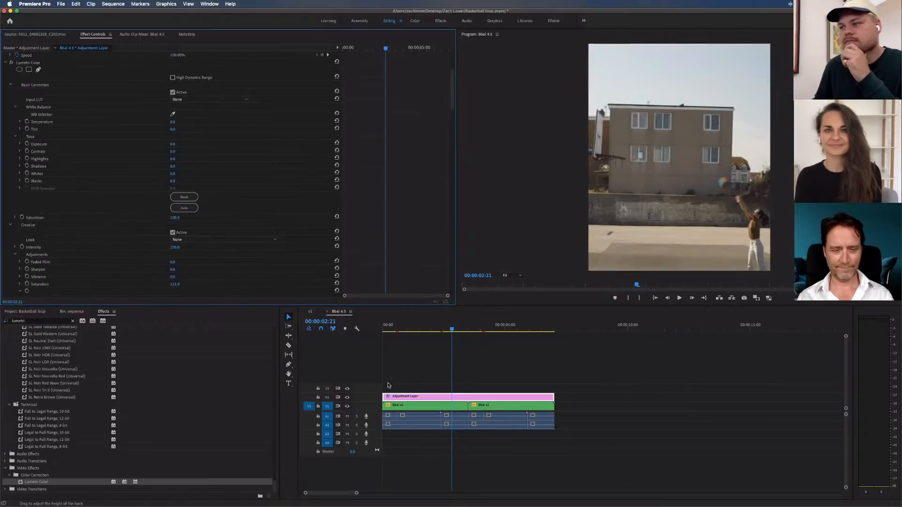
Compare the footage with and without the grade at 00:00:01:00 by toggling the visibility of the adjustment layer's track
{"action": "left_click", "coordinate": [414, 325]}
{"action": "left_click_drag", "start_coordinate": [414, 326], "coordinate": [406, 327]}
{"action": "left_click", "coordinate": [438, 383]}
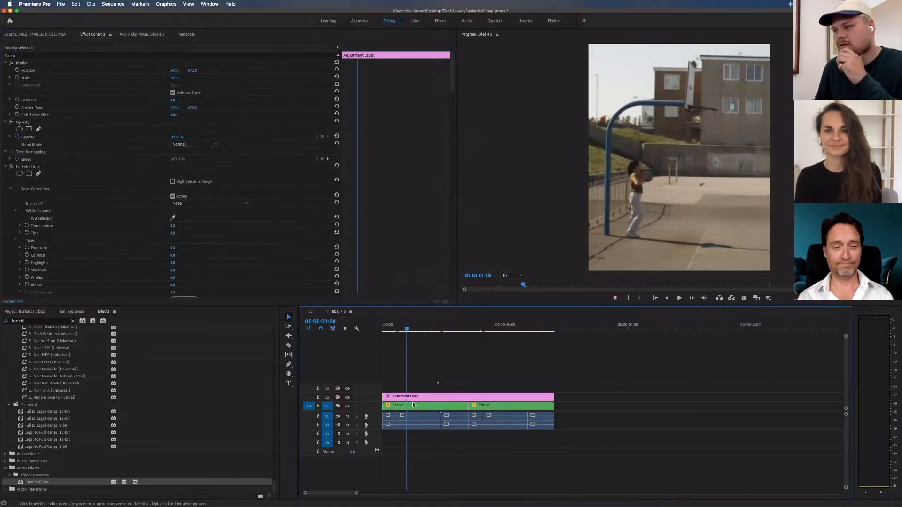
{"action": "left_click", "coordinate": [410, 396]}
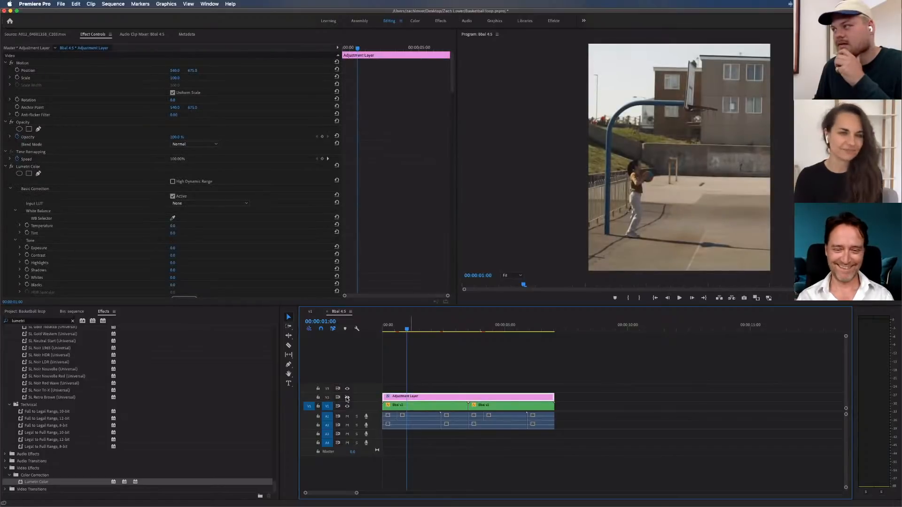
{"action": "left_click", "coordinate": [347, 398]}
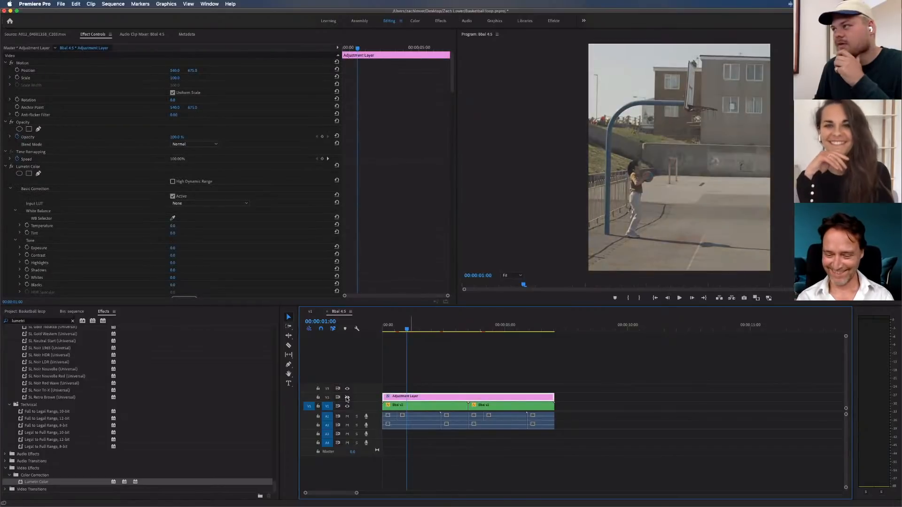
{"action": "left_click", "coordinate": [347, 398]}
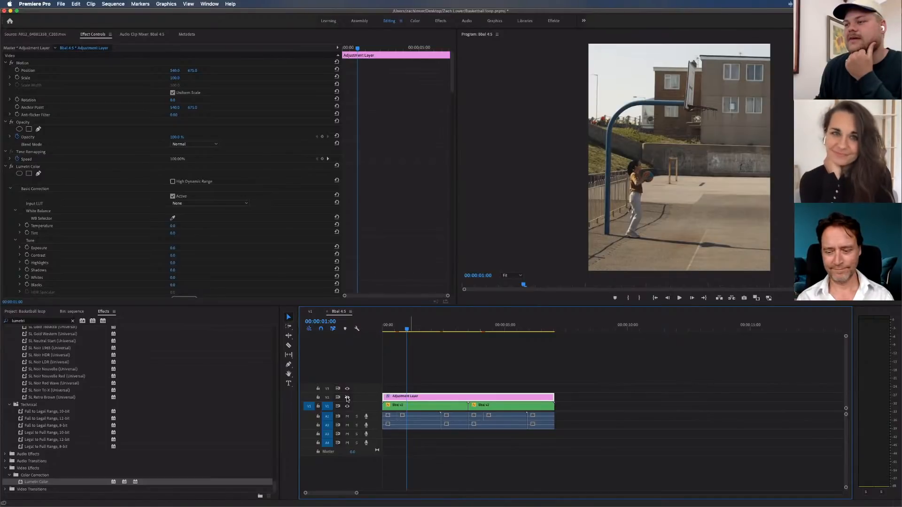
{"action": "left_click", "coordinate": [347, 398]}
{"action": "left_click", "coordinate": [347, 398]}
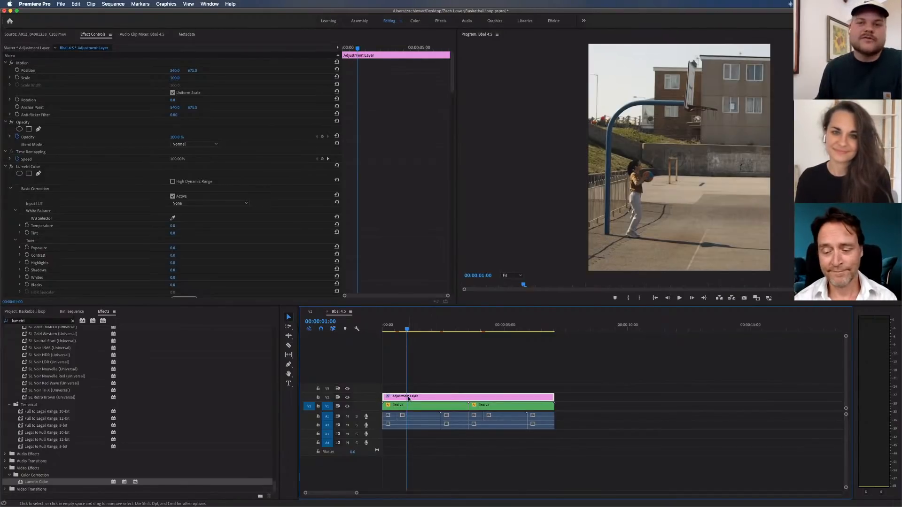
Warm the adjustment layer's white balance by setting the Lumetri Temperature to 6.0
{"action": "left_click", "coordinate": [172, 227]}
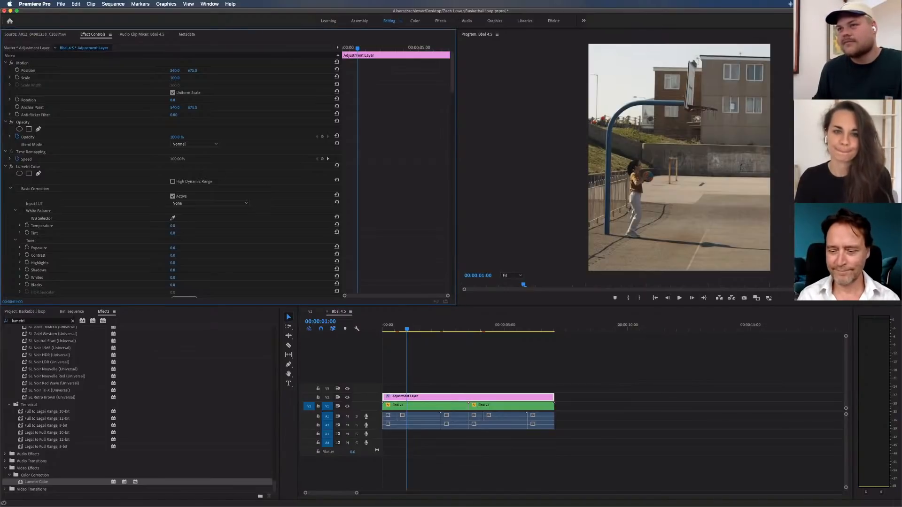
{"action": "left_click_drag", "start_coordinate": [173, 226], "coordinate": [177, 226]}
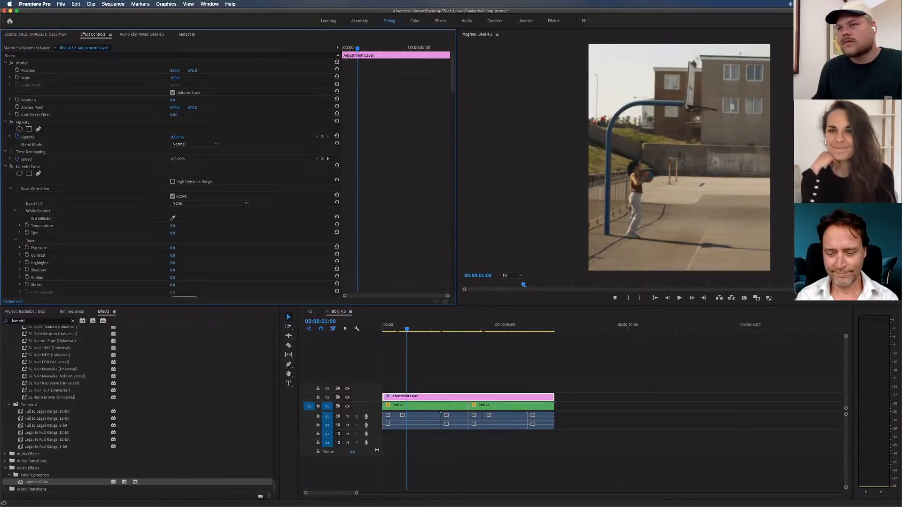
{"action": "left_click_drag", "start_coordinate": [174, 226], "coordinate": [179, 226]}
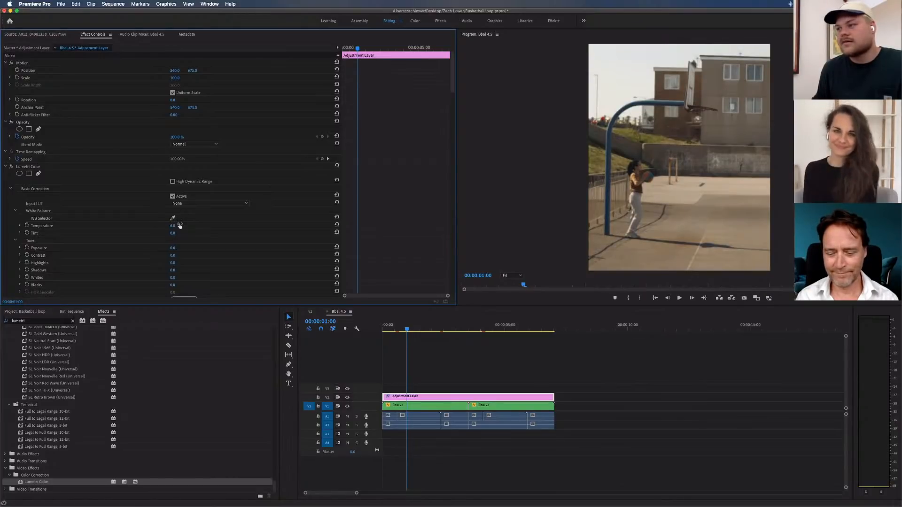
Play back the graded loop from the first clip into the second and save the project
{"action": "left_click_drag", "start_coordinate": [408, 324], "coordinate": [431, 324]}
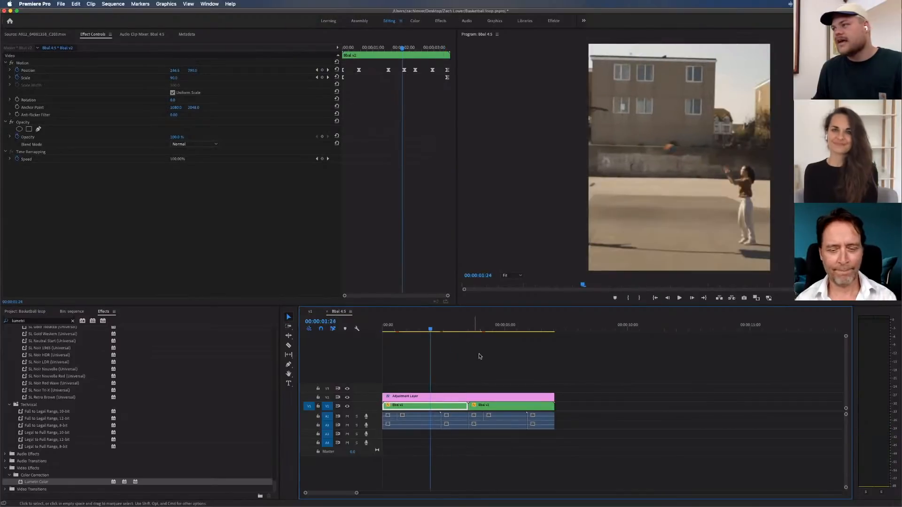
{"action": "left_click", "coordinate": [473, 348]}
{"action": "key", "text": "space"}
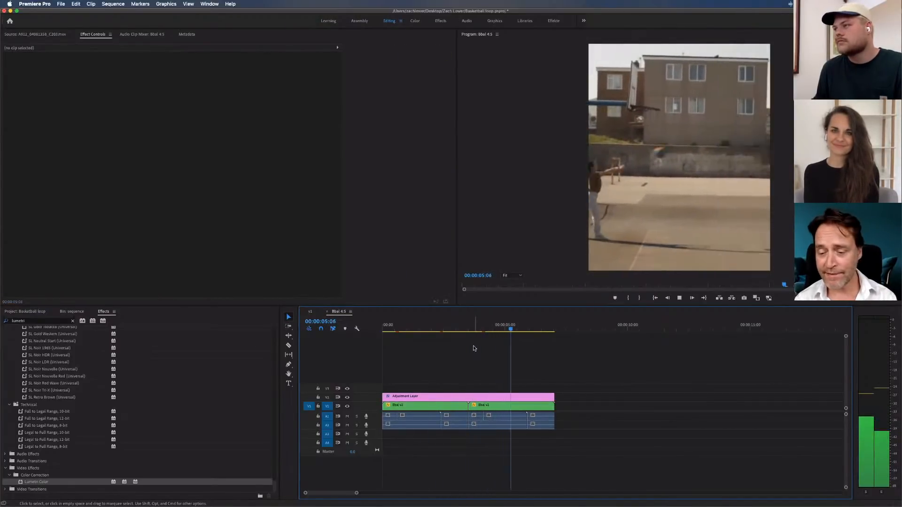
{"action": "key", "text": "space"}
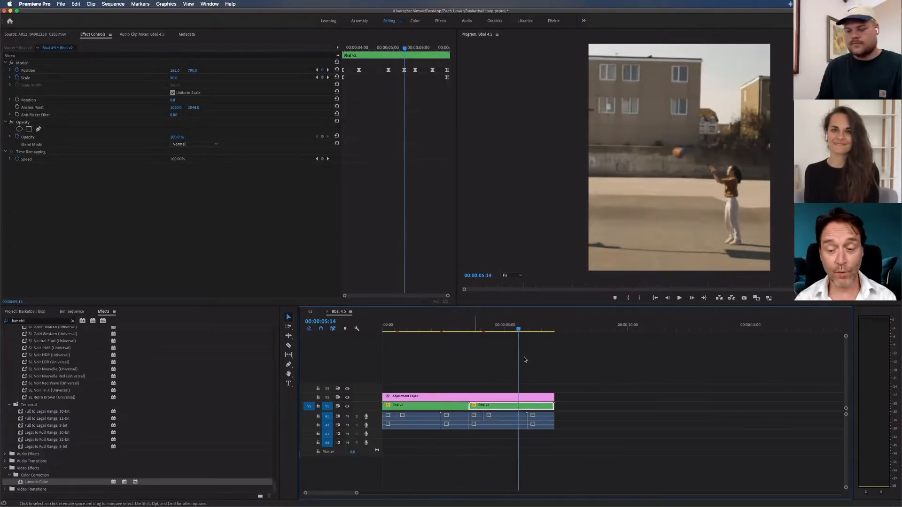
{"action": "left_click", "coordinate": [481, 365]}
{"action": "key", "text": "super+s"}
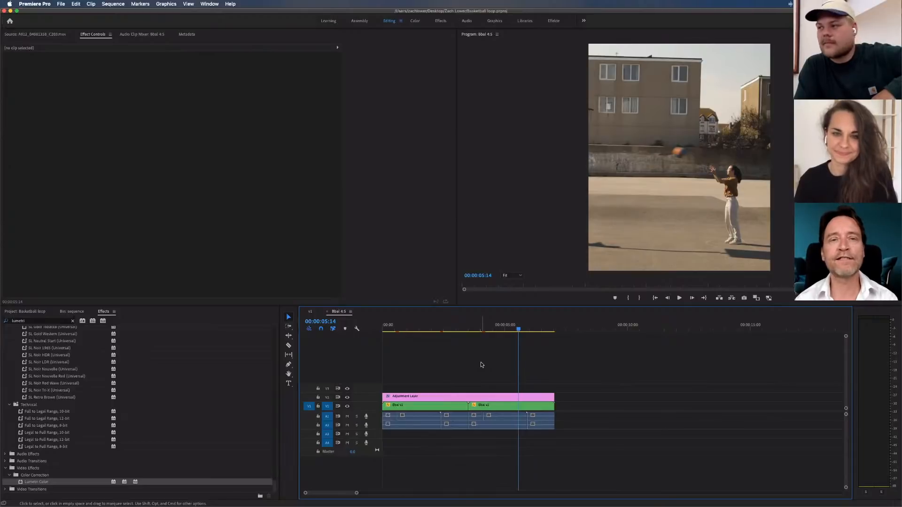
Play the whole sequence from its start and set an Out point on the last frame of the second clip
{"action": "left_click", "coordinate": [411, 322]}
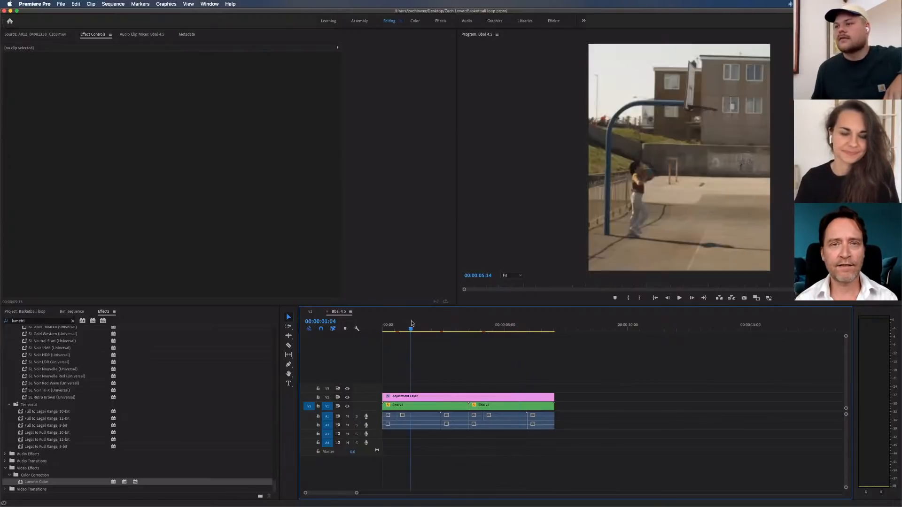
{"action": "key", "text": "Up"}
{"action": "left_click", "coordinate": [420, 357]}
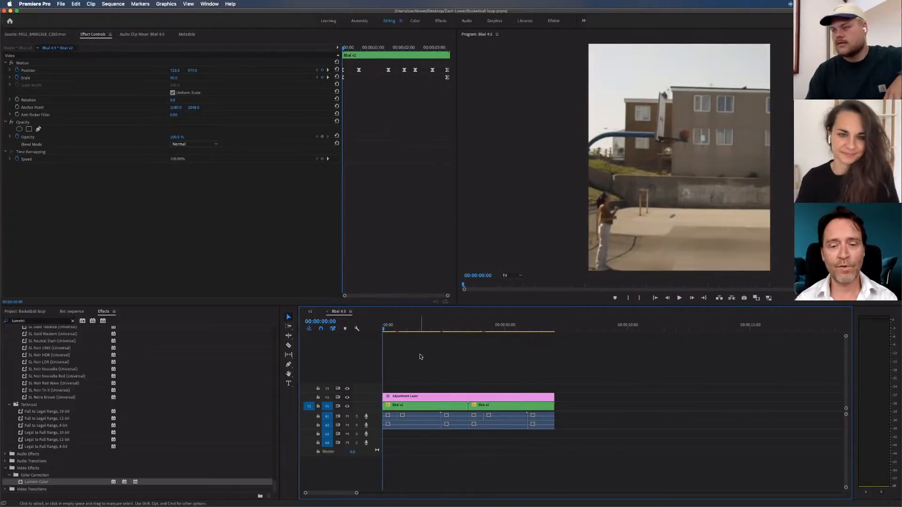
{"action": "key", "text": "minus"}
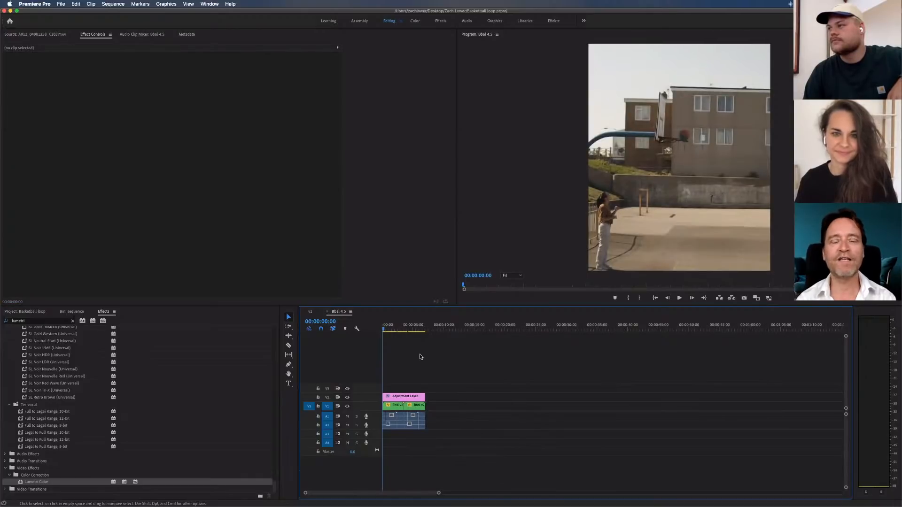
{"action": "key", "text": "space"}
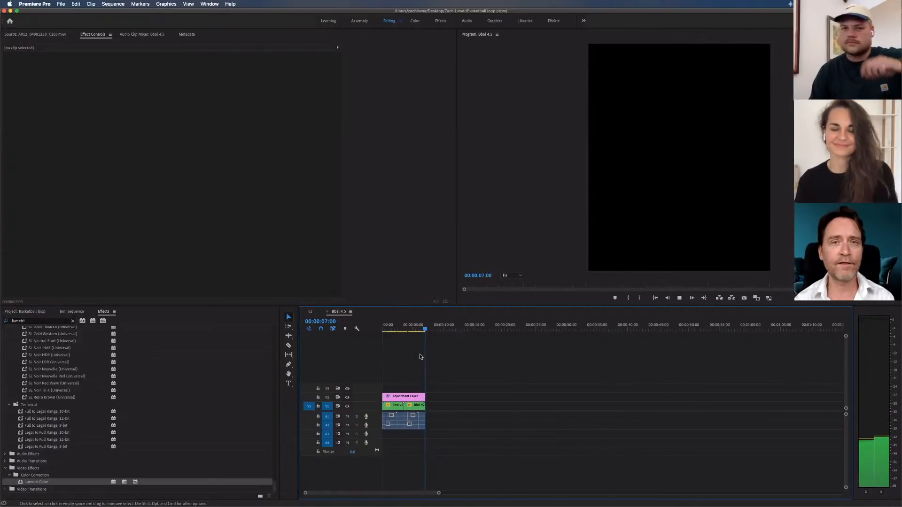
{"action": "key", "text": "Left"}
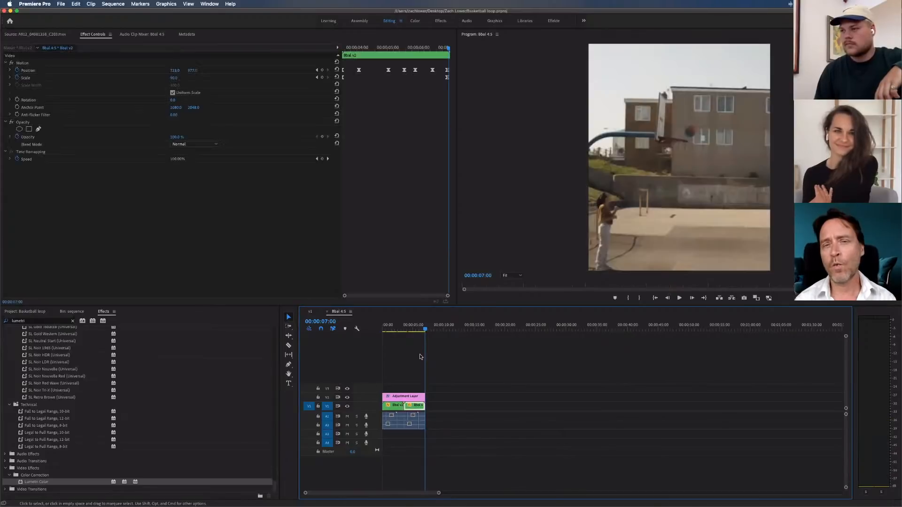
{"action": "key", "text": "o"}
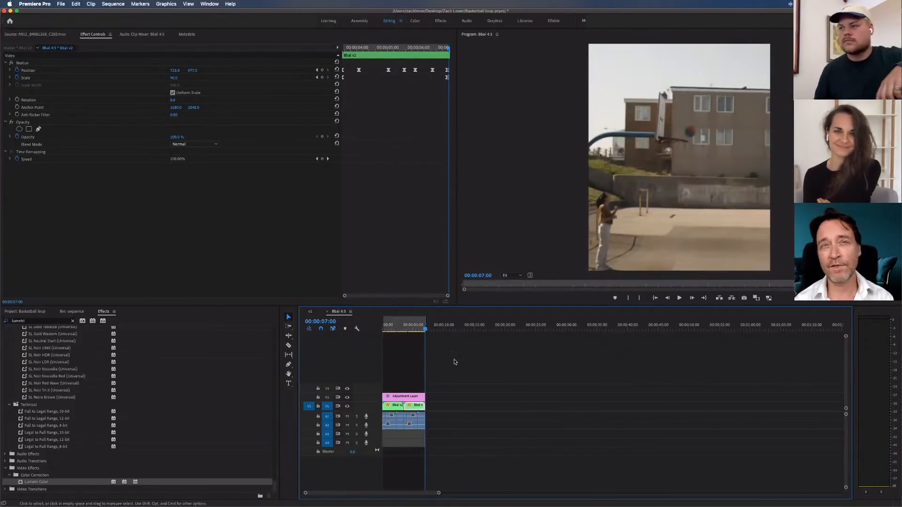
{"action": "left_click", "coordinate": [403, 325]}
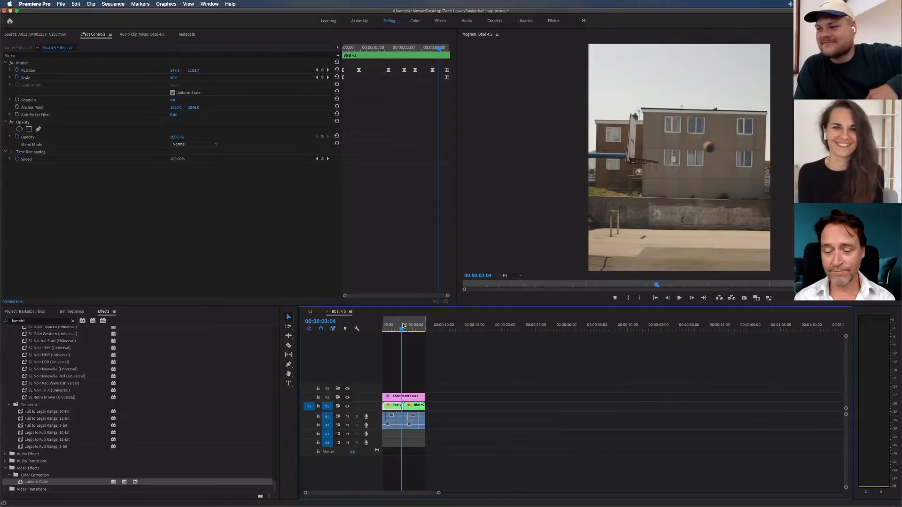
{"action": "key", "text": "="}
{"action": "key", "text": "="}
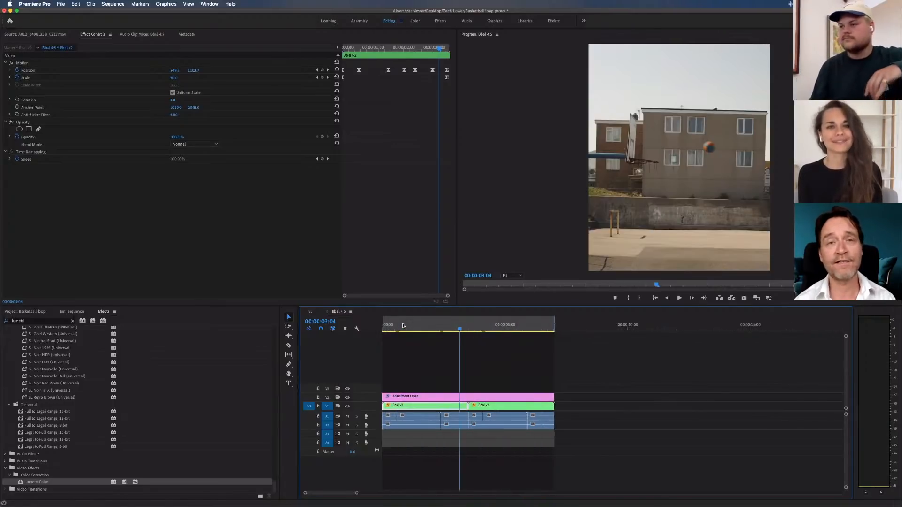
{"action": "left_click", "coordinate": [436, 350]}
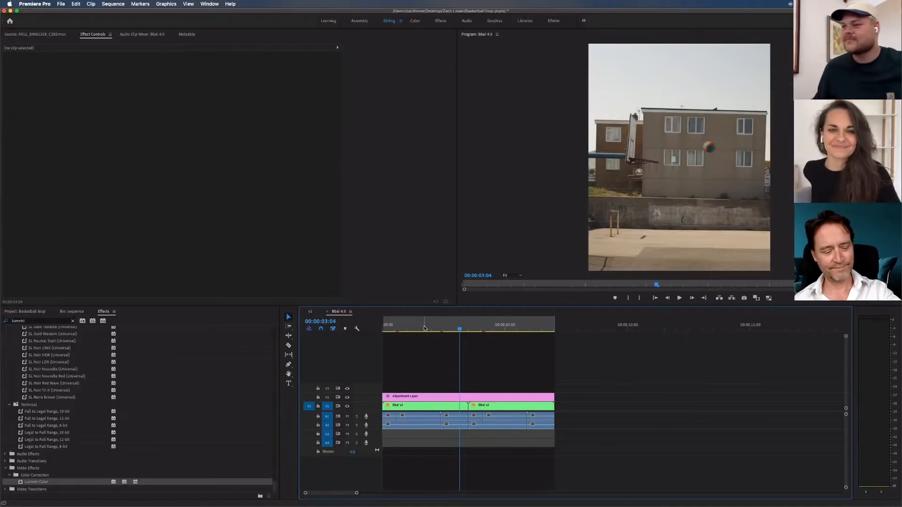
{"action": "left_click", "coordinate": [423, 404]}
{"action": "left_click", "coordinate": [415, 329]}
{"action": "left_click_drag", "start_coordinate": [415, 329], "coordinate": [414, 329]}
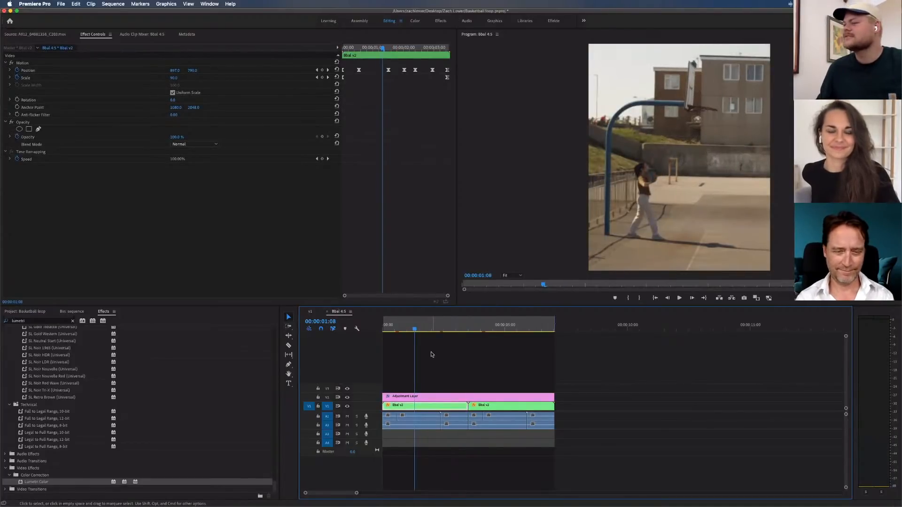
{"action": "left_click", "coordinate": [432, 355]}
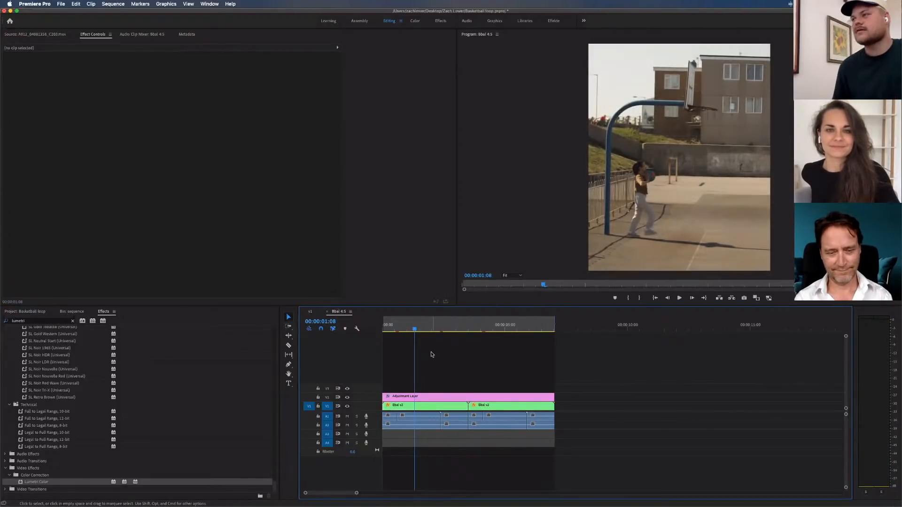